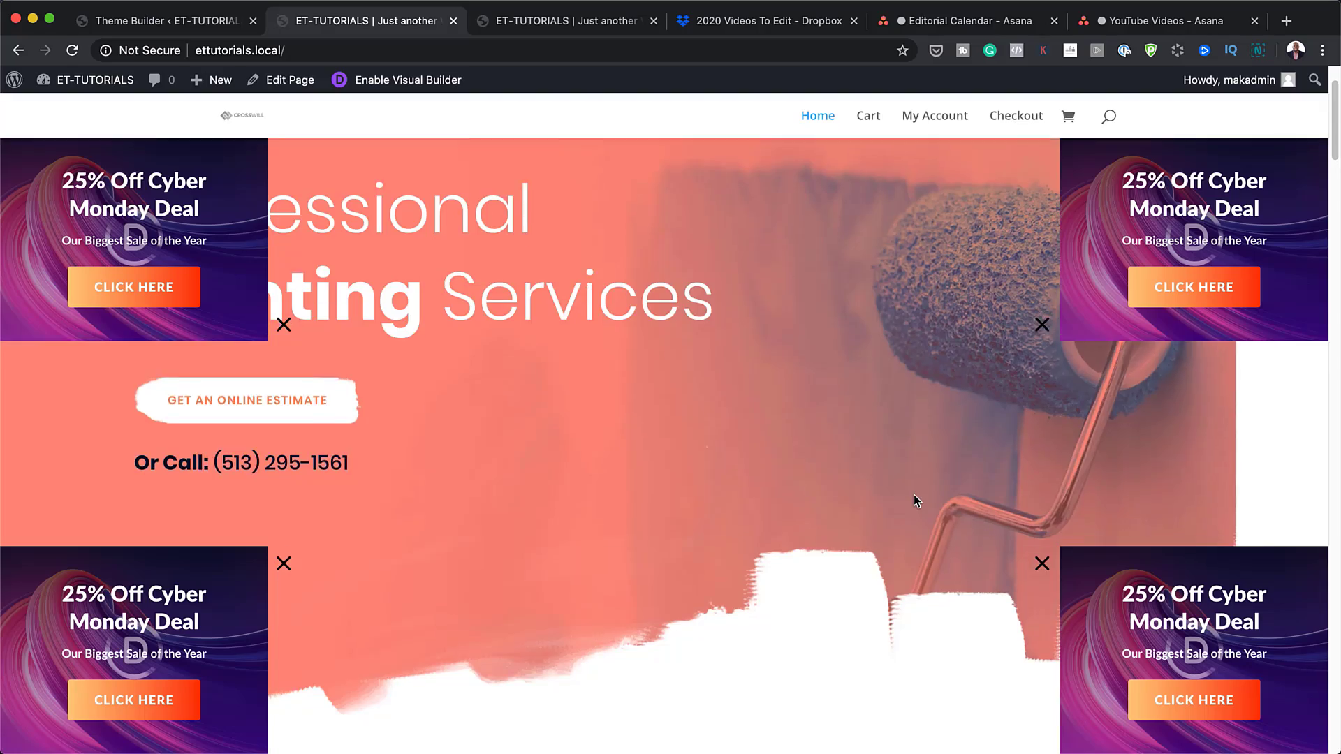
- Examine how the corner Cyber Monday promos behave on the live homepage and dismiss the upper ones
{"action": "scroll", "coordinate": [913, 494], "scroll_direction": "down", "scroll_amount": 5}
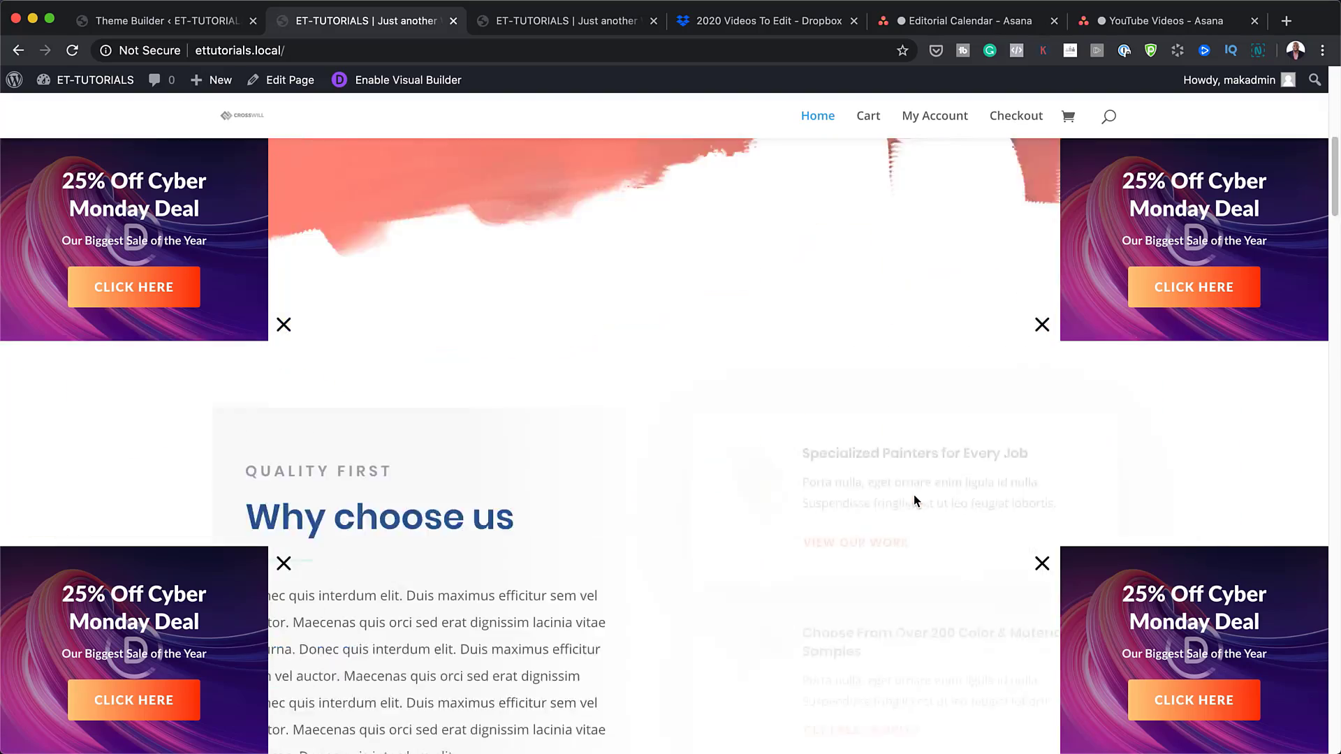
{"action": "scroll", "coordinate": [913, 495], "scroll_direction": "down", "scroll_amount": 10}
{"action": "scroll", "coordinate": [913, 494], "scroll_direction": "up", "scroll_amount": 6}
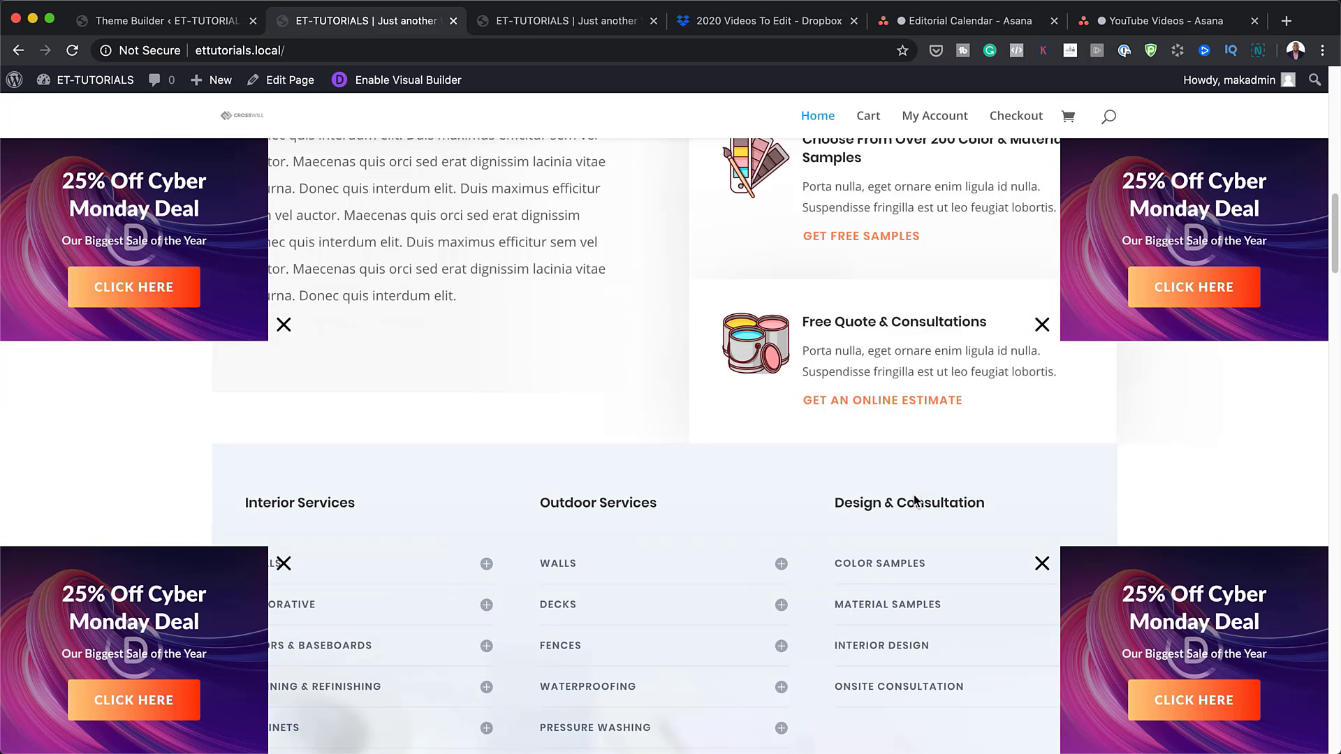
{"action": "scroll", "coordinate": [913, 495], "scroll_direction": "up", "scroll_amount": 10}
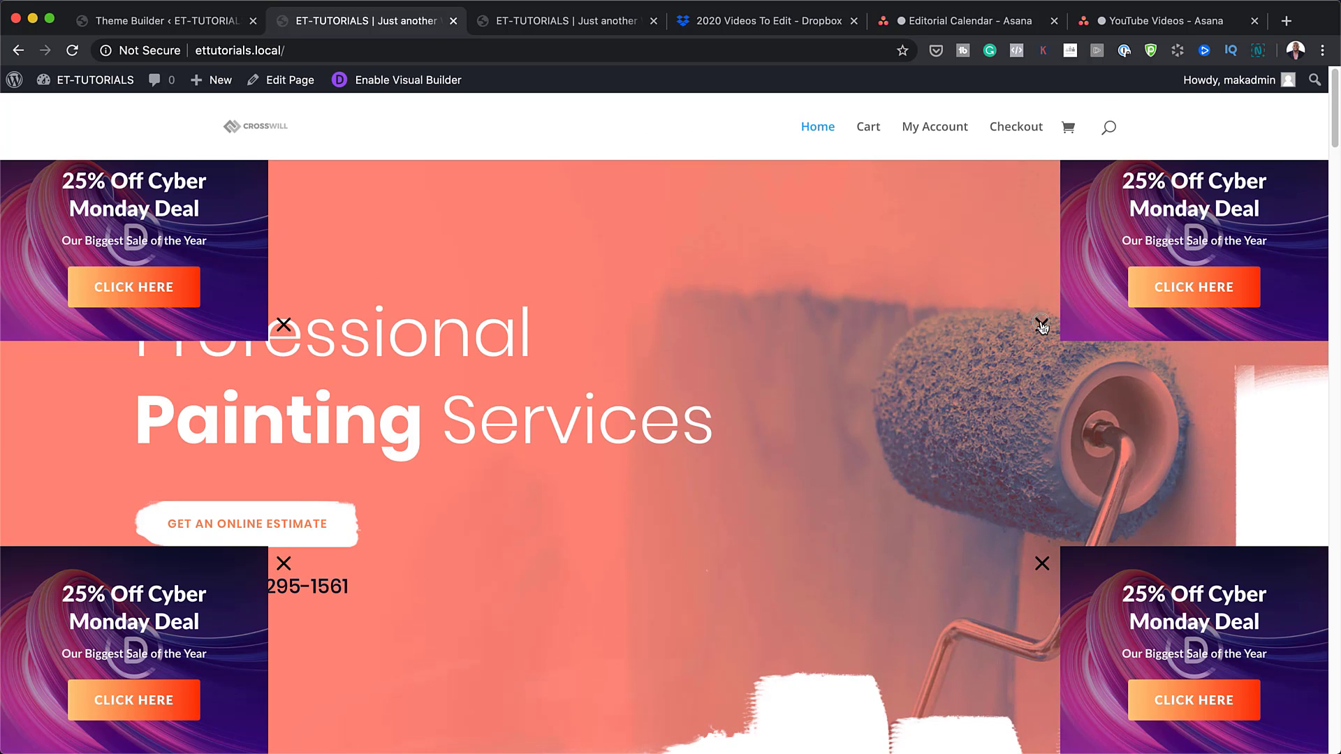
{"action": "left_click", "coordinate": [1040, 325]}
{"action": "left_click", "coordinate": [1042, 325]}
{"action": "left_click", "coordinate": [284, 325]}
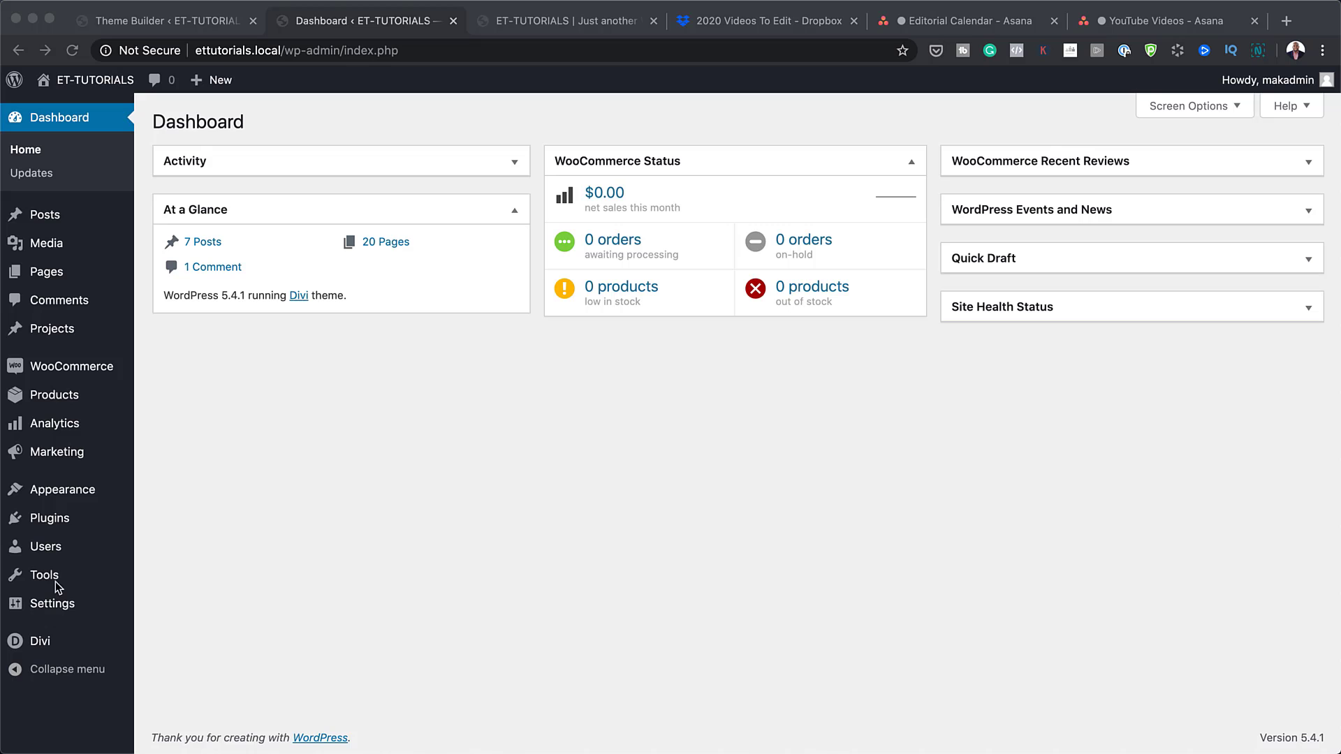
- Open the Divi Theme Builder and create a new template assigned to the Homepage
{"action": "mouse_move", "coordinate": [51, 642]}
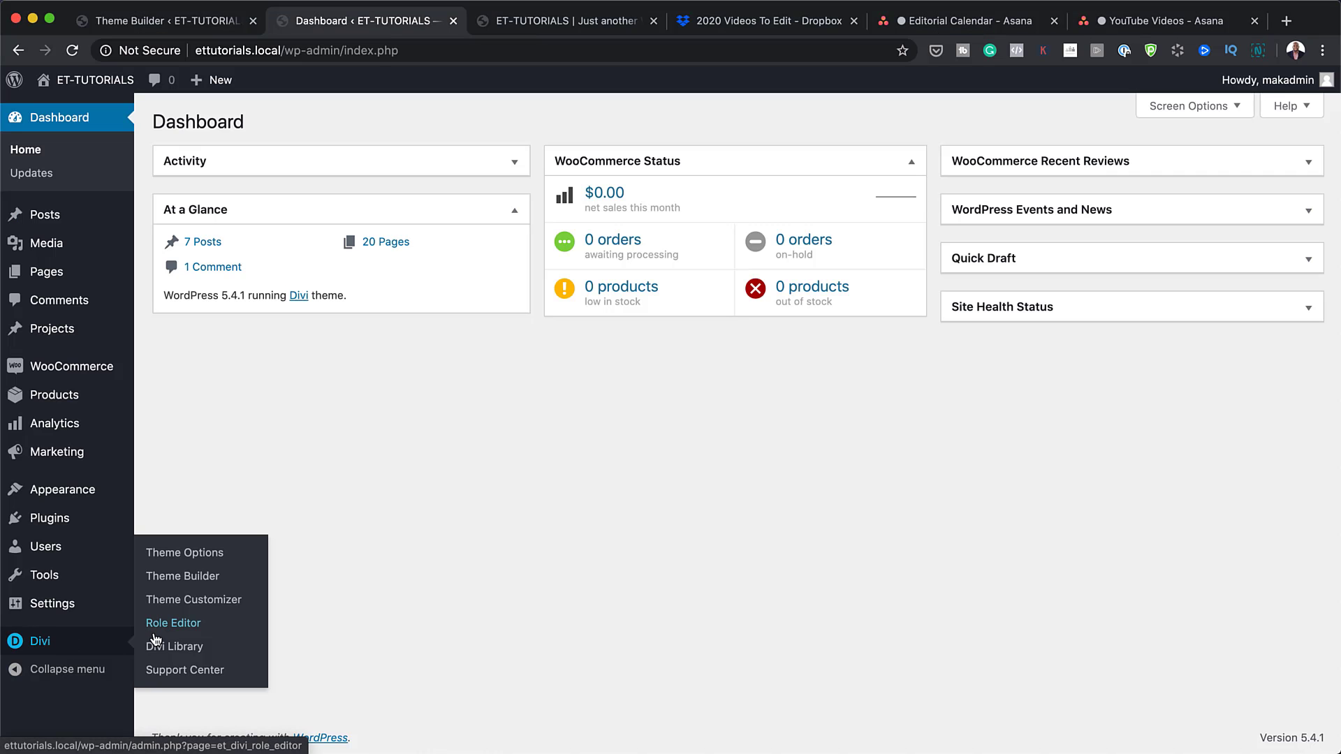
{"action": "left_click", "coordinate": [181, 584]}
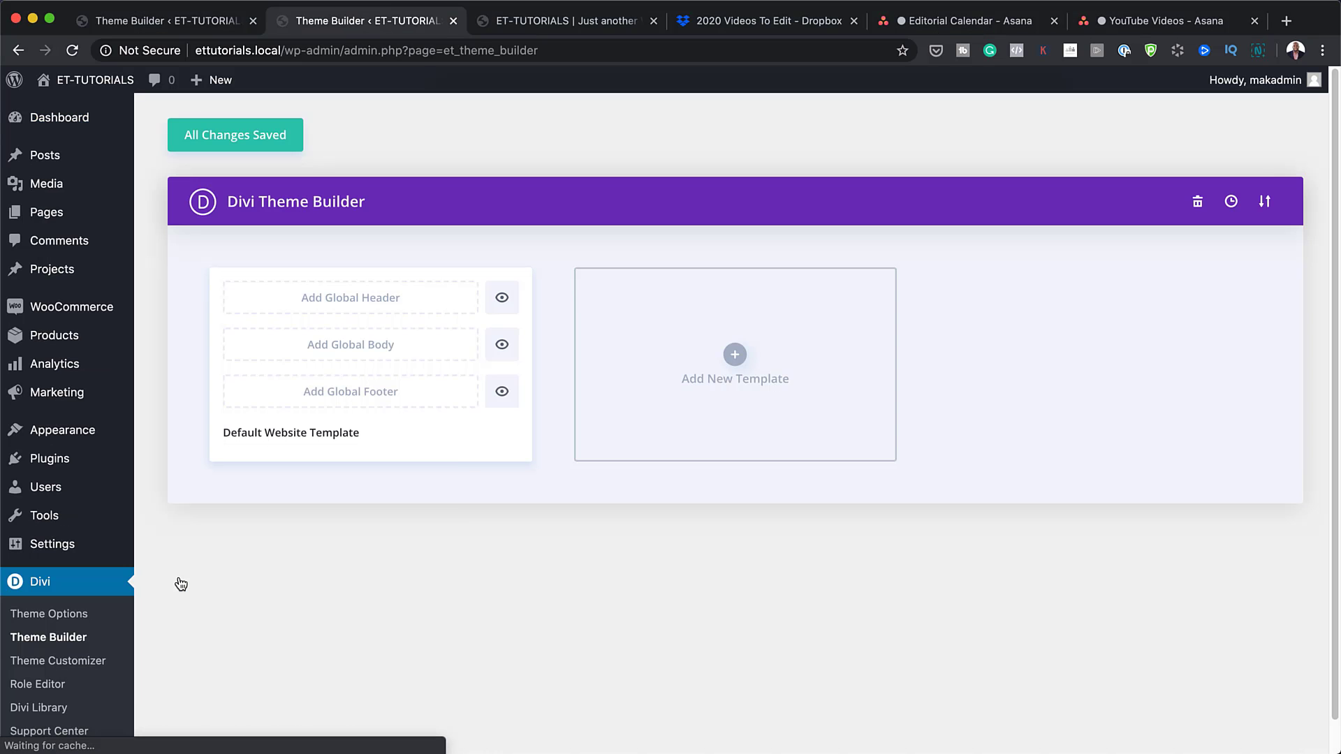
{"action": "left_click", "coordinate": [735, 356]}
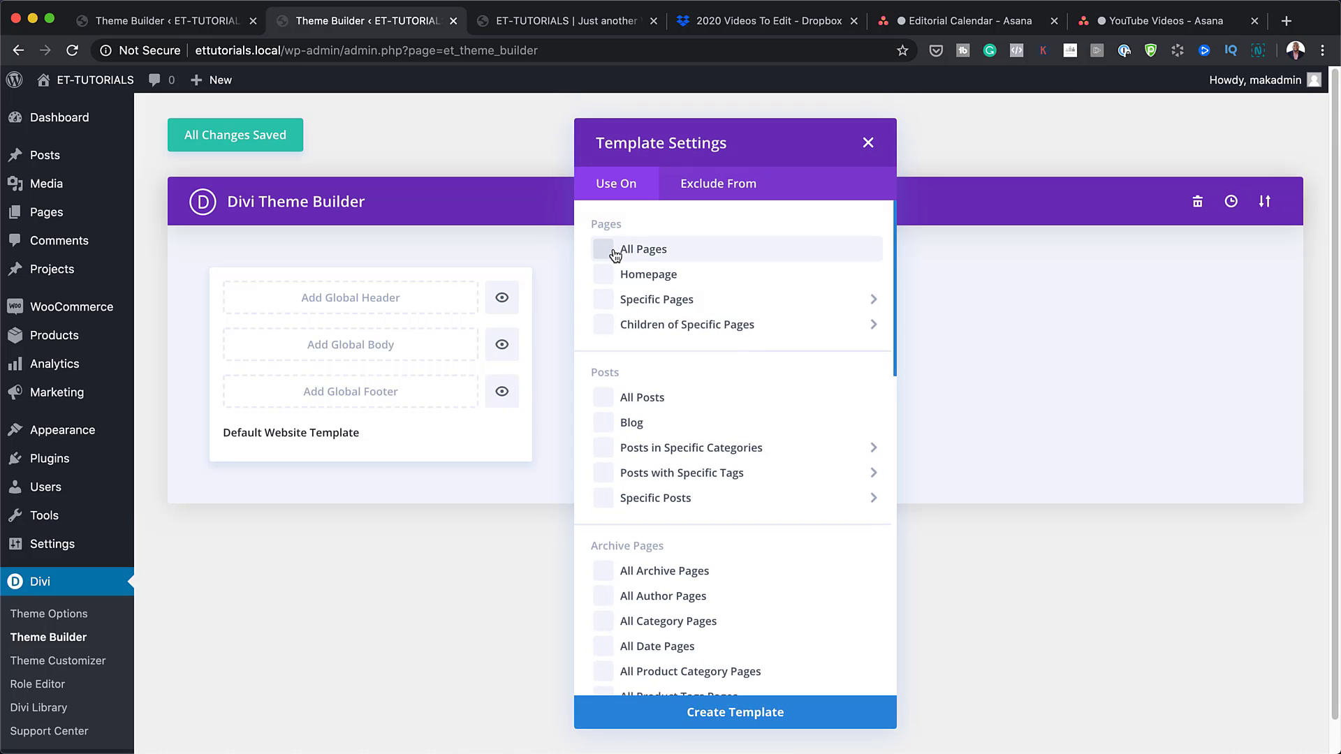
{"action": "mouse_move", "coordinate": [608, 503]}
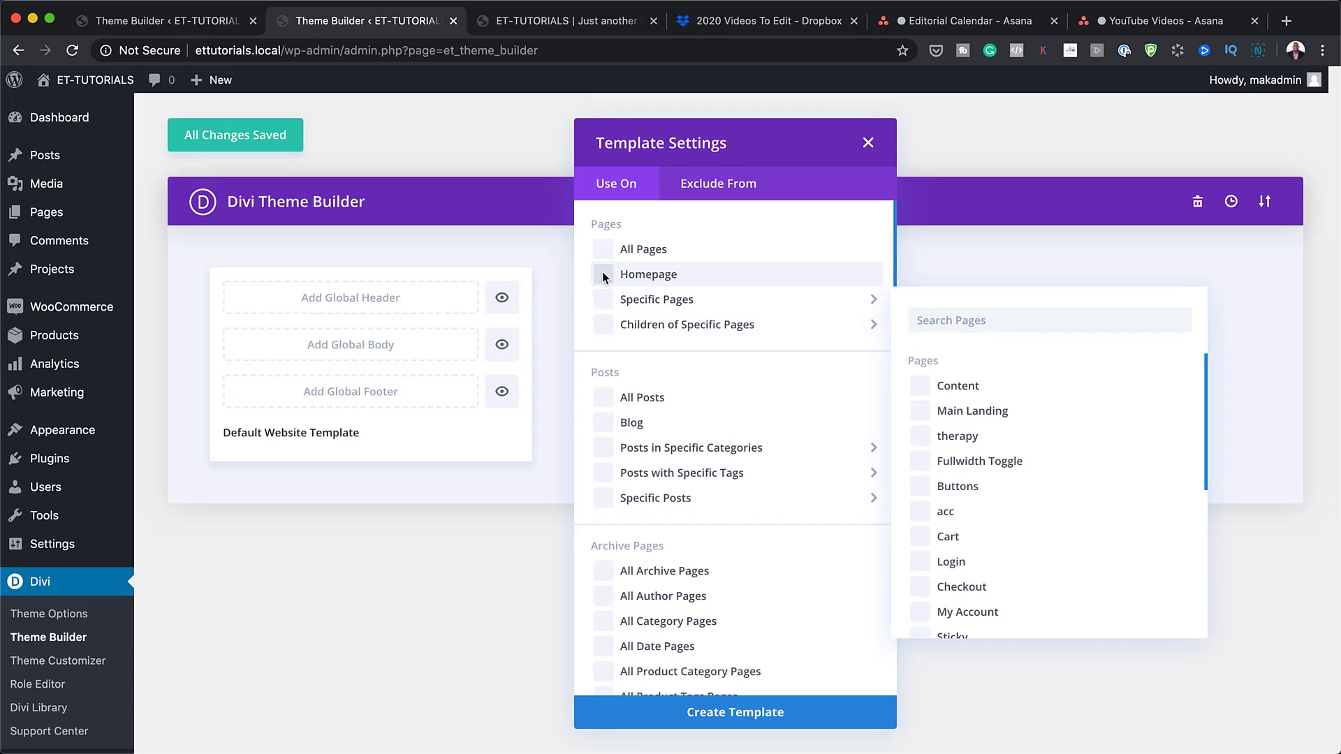
{"action": "left_click", "coordinate": [608, 278]}
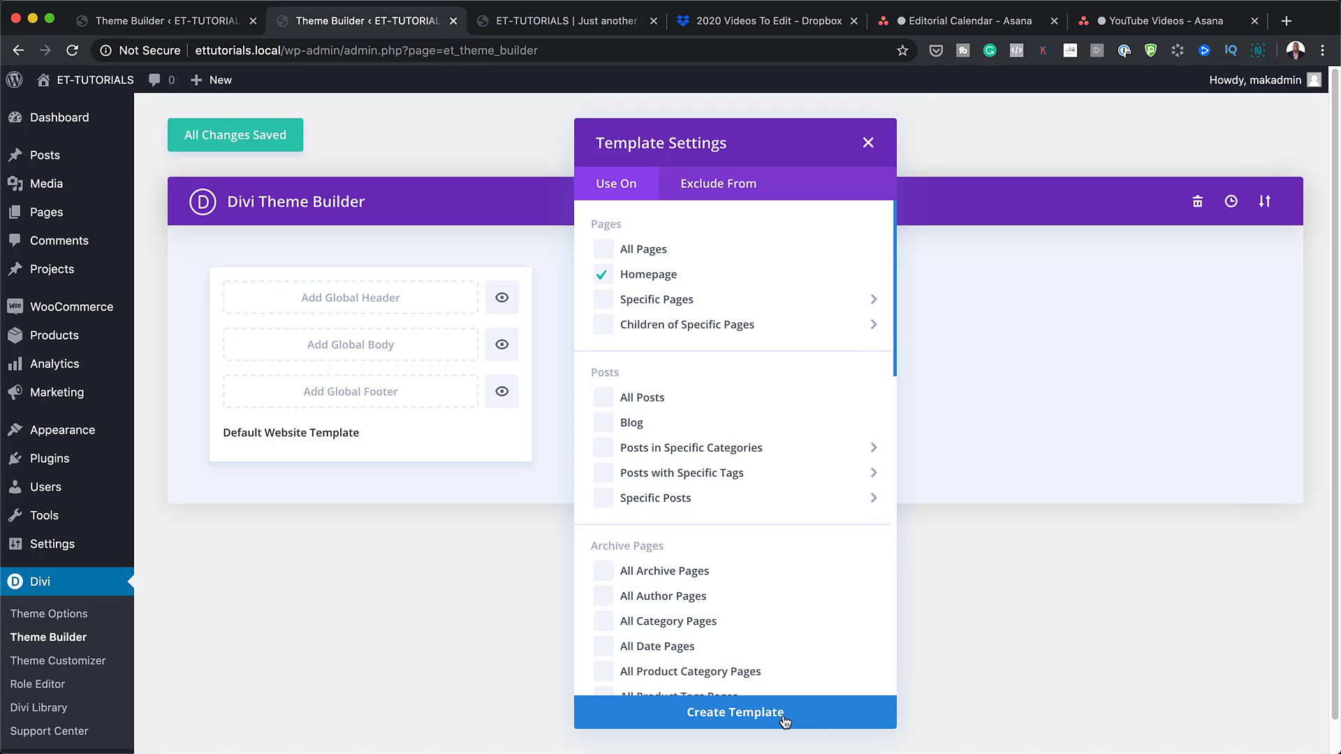
{"action": "left_click", "coordinate": [780, 716]}
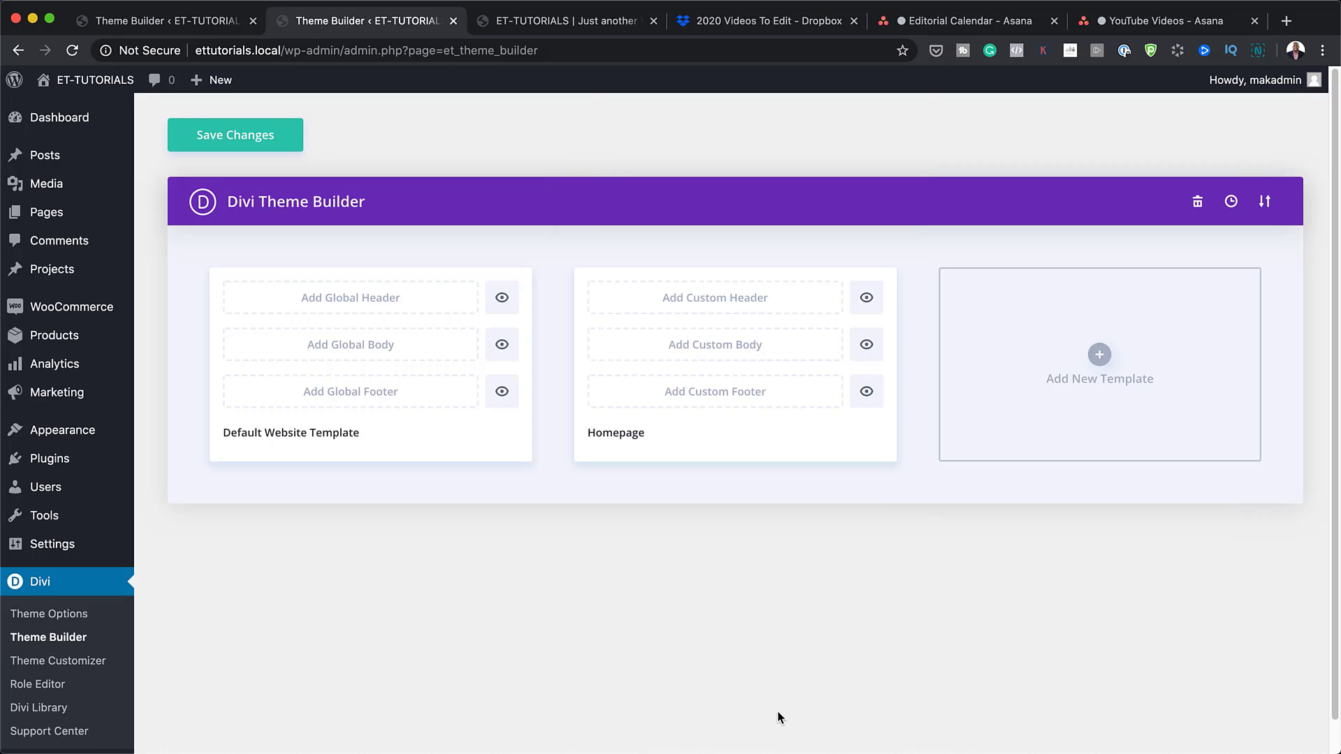
- Add a custom body to the Homepage template and start building it from scratch
{"action": "left_click", "coordinate": [754, 349]}
{"action": "left_click", "coordinate": [721, 358]}
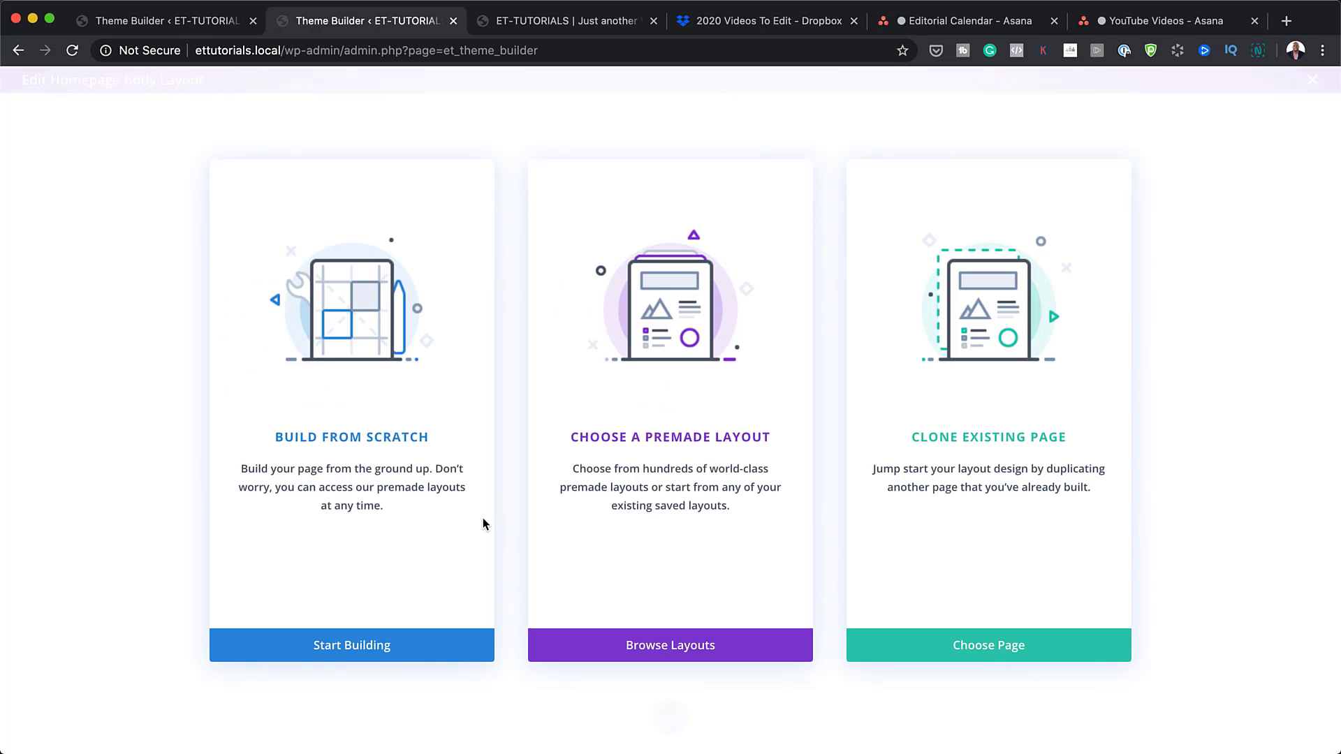
{"action": "left_click", "coordinate": [363, 648]}
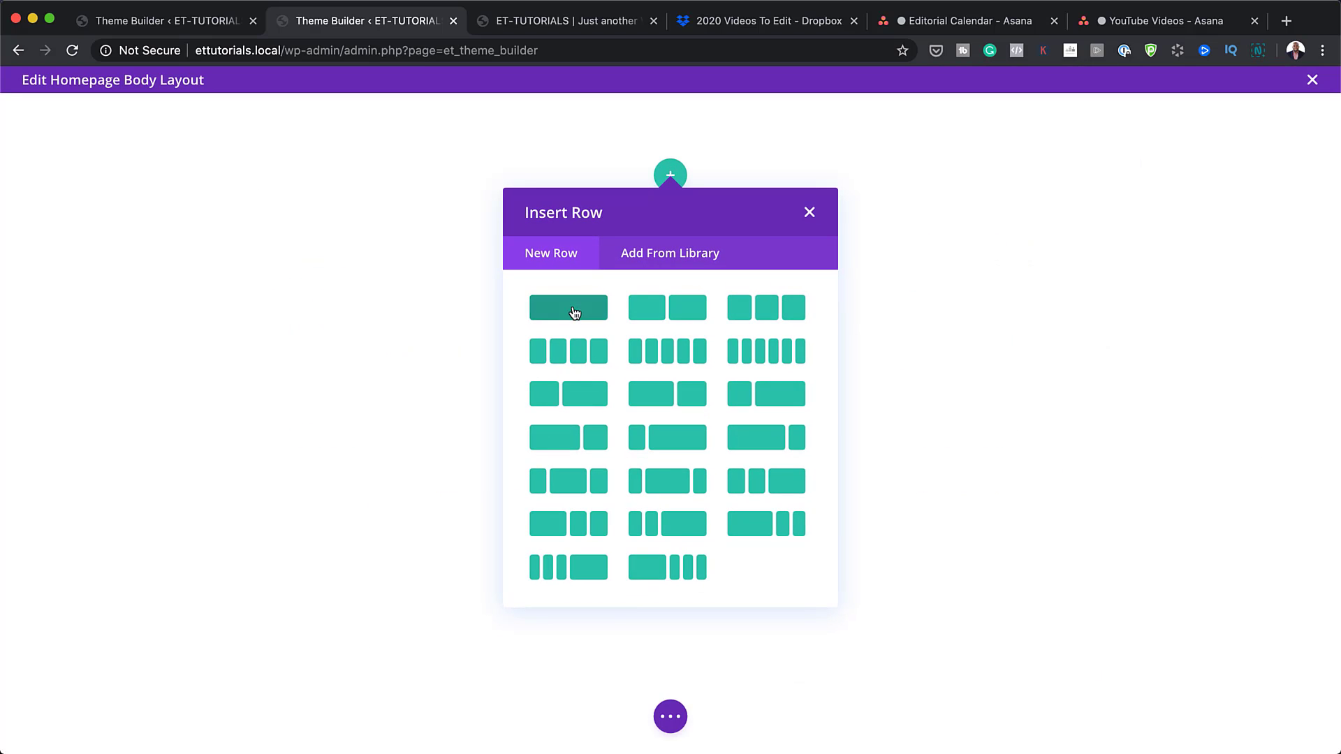
- Insert a single-column row containing a Post Content module into the body layout
{"action": "left_click", "coordinate": [574, 312]}
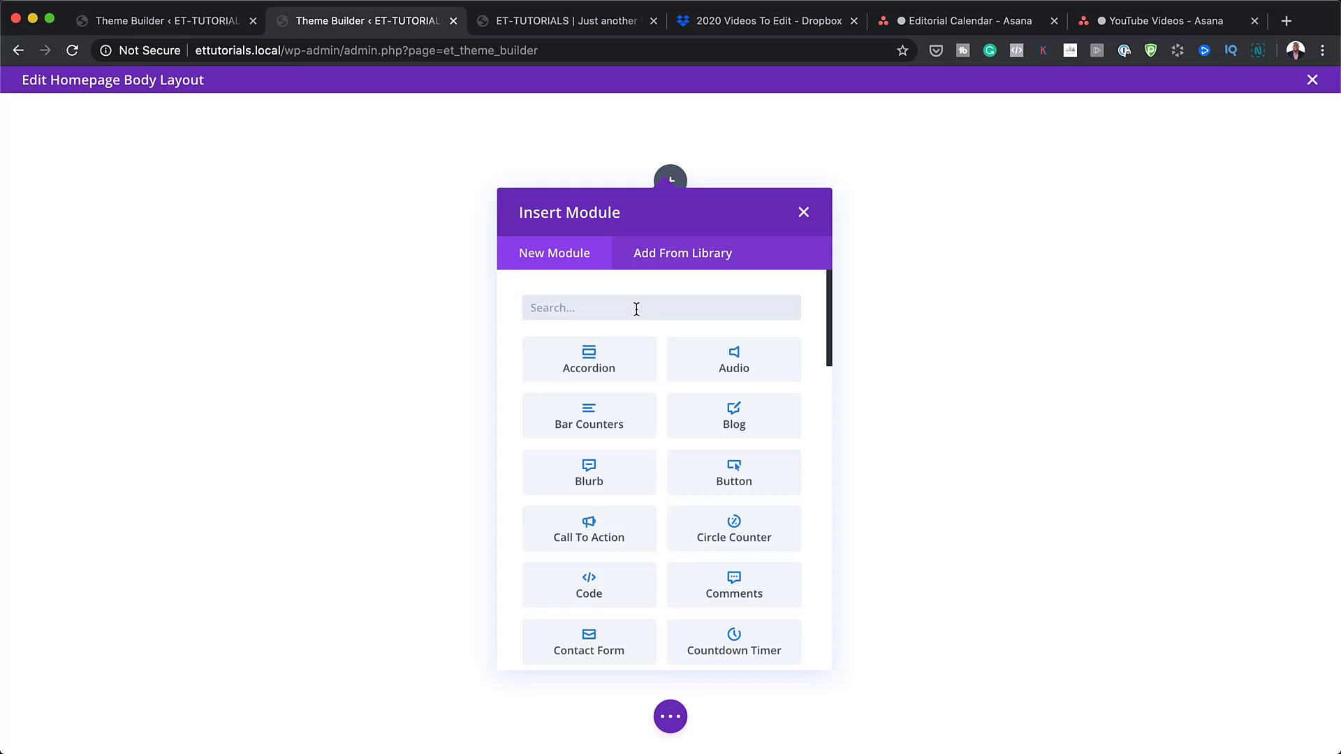
{"action": "type", "text": "post"}
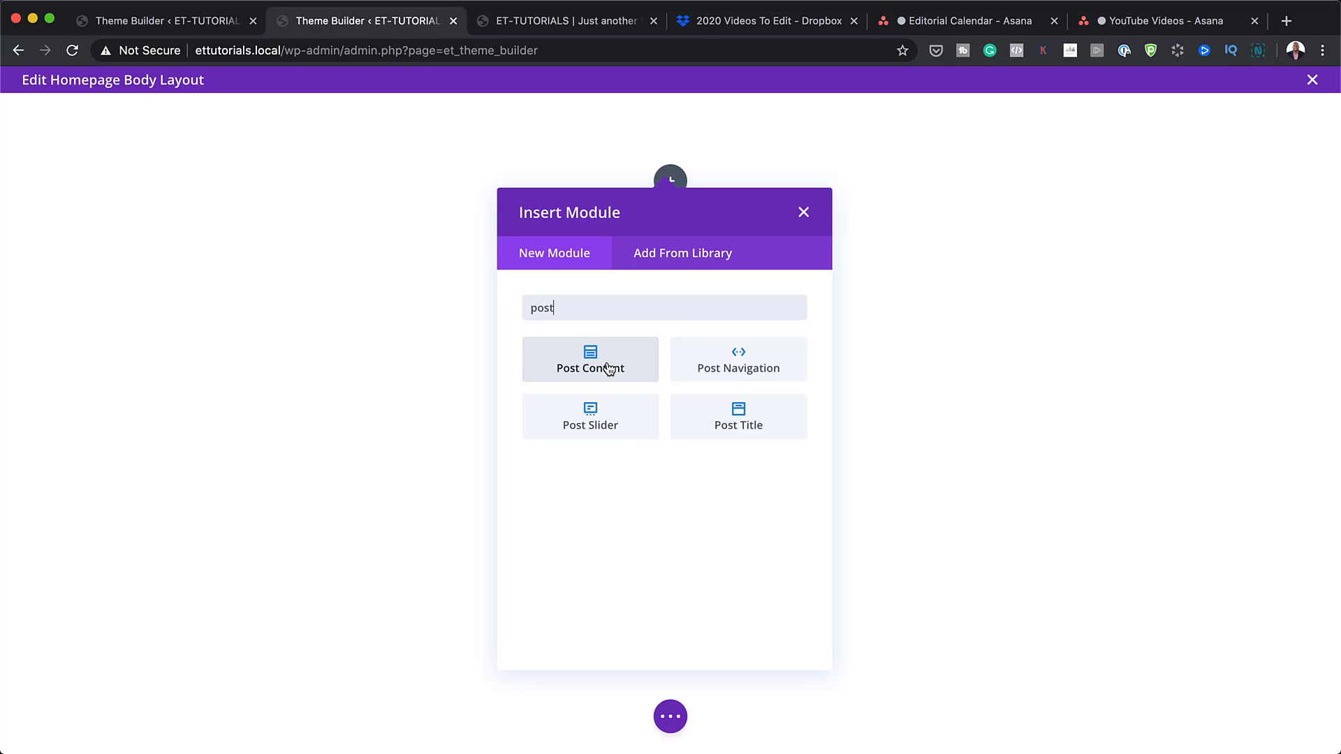
{"action": "left_click", "coordinate": [608, 369]}
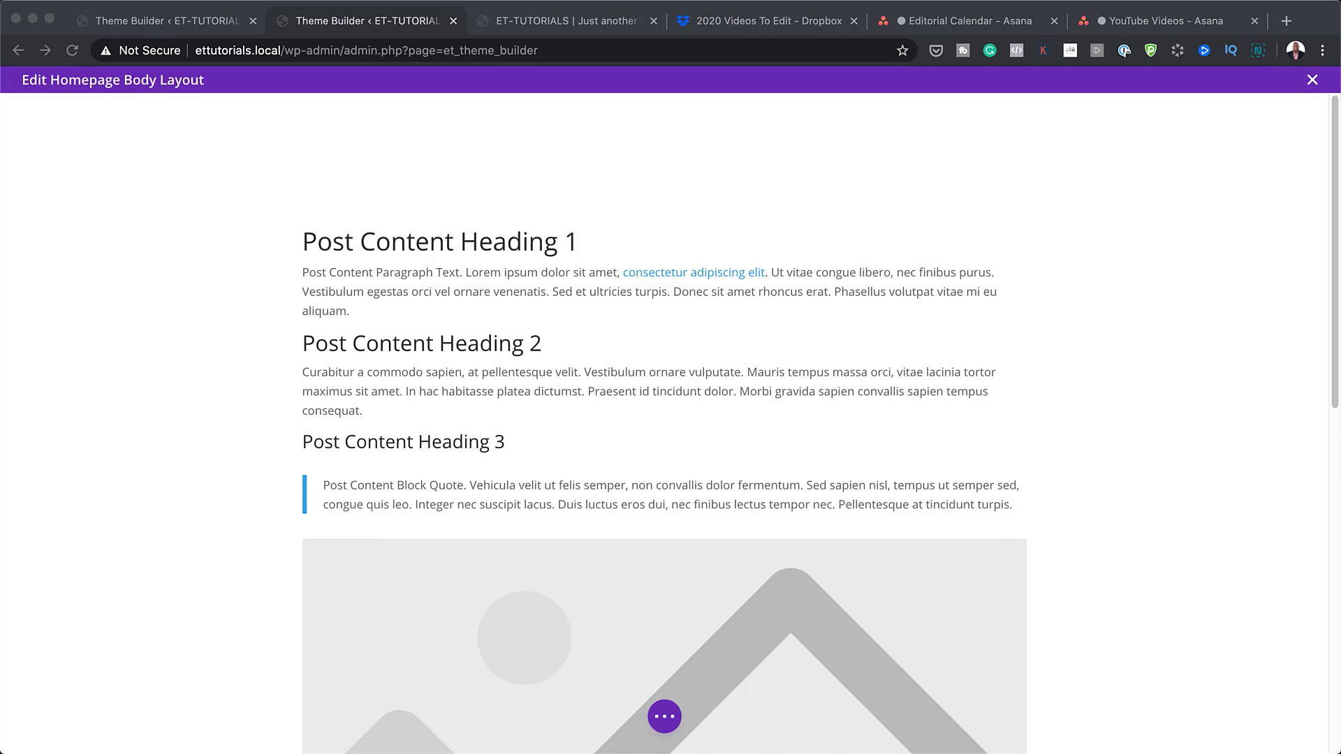
- Set both the width and the max width of the Post Content row to 100%
{"action": "left_click", "coordinate": [462, 291]}
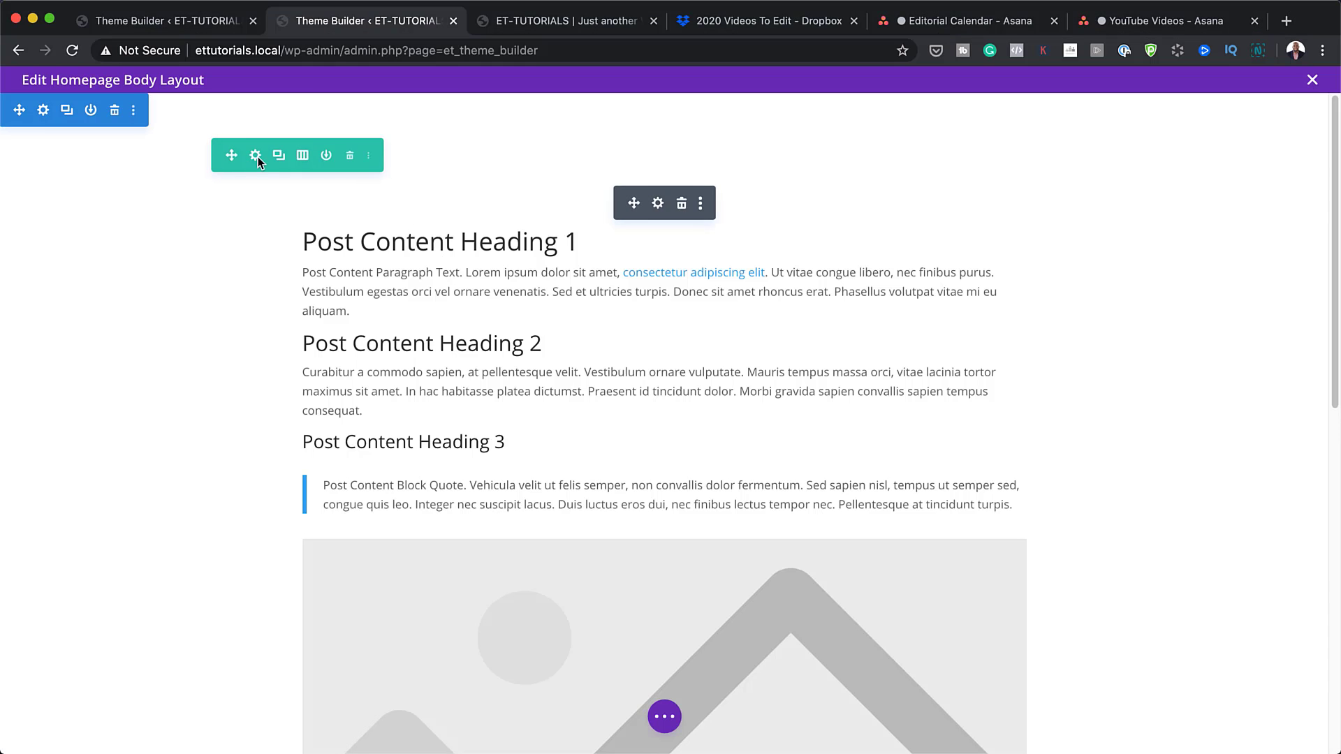
{"action": "left_click", "coordinate": [256, 156]}
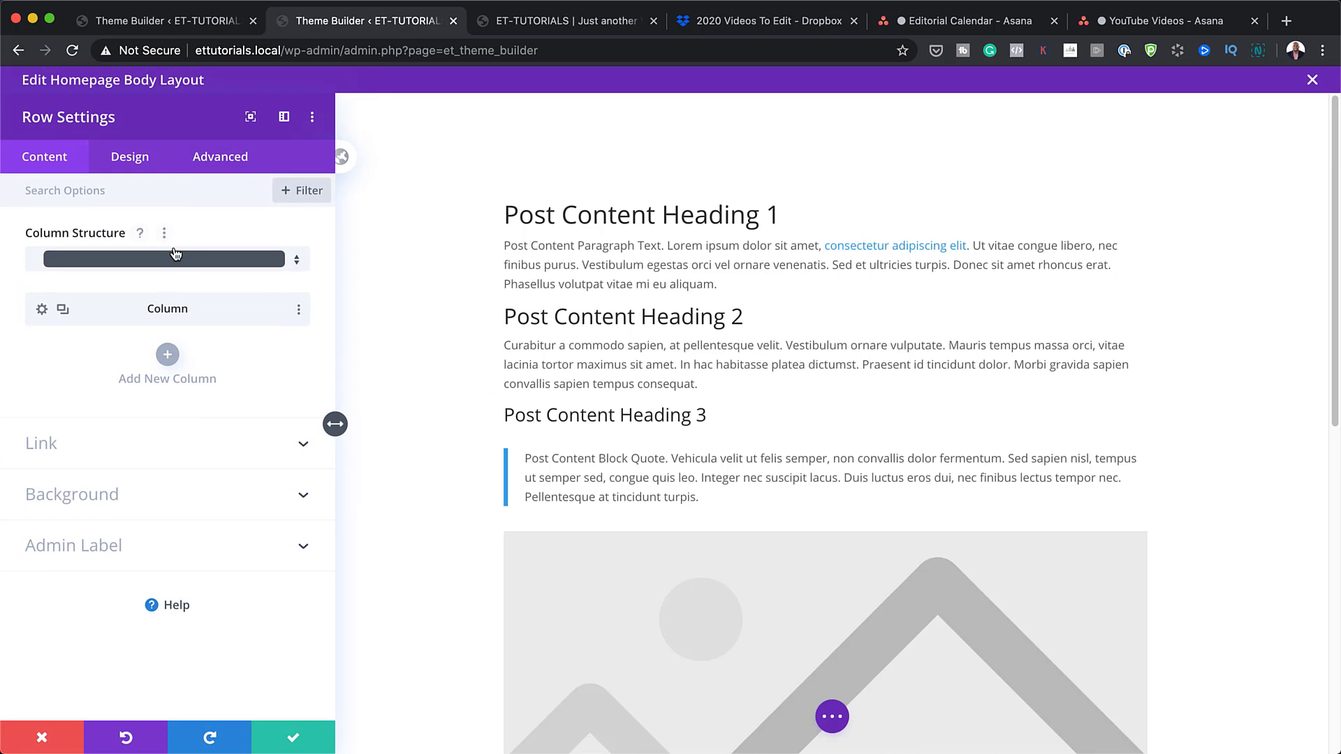
{"action": "left_click", "coordinate": [144, 162]}
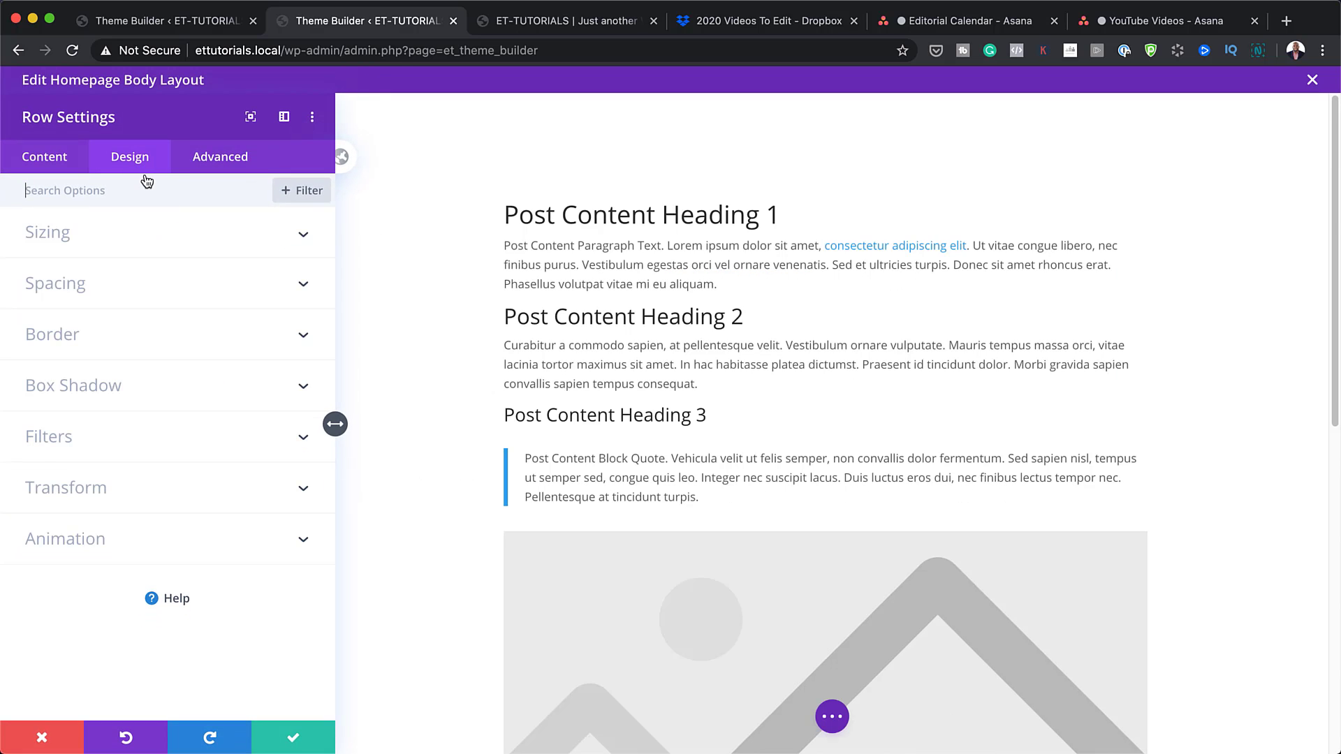
{"action": "left_click", "coordinate": [118, 240]}
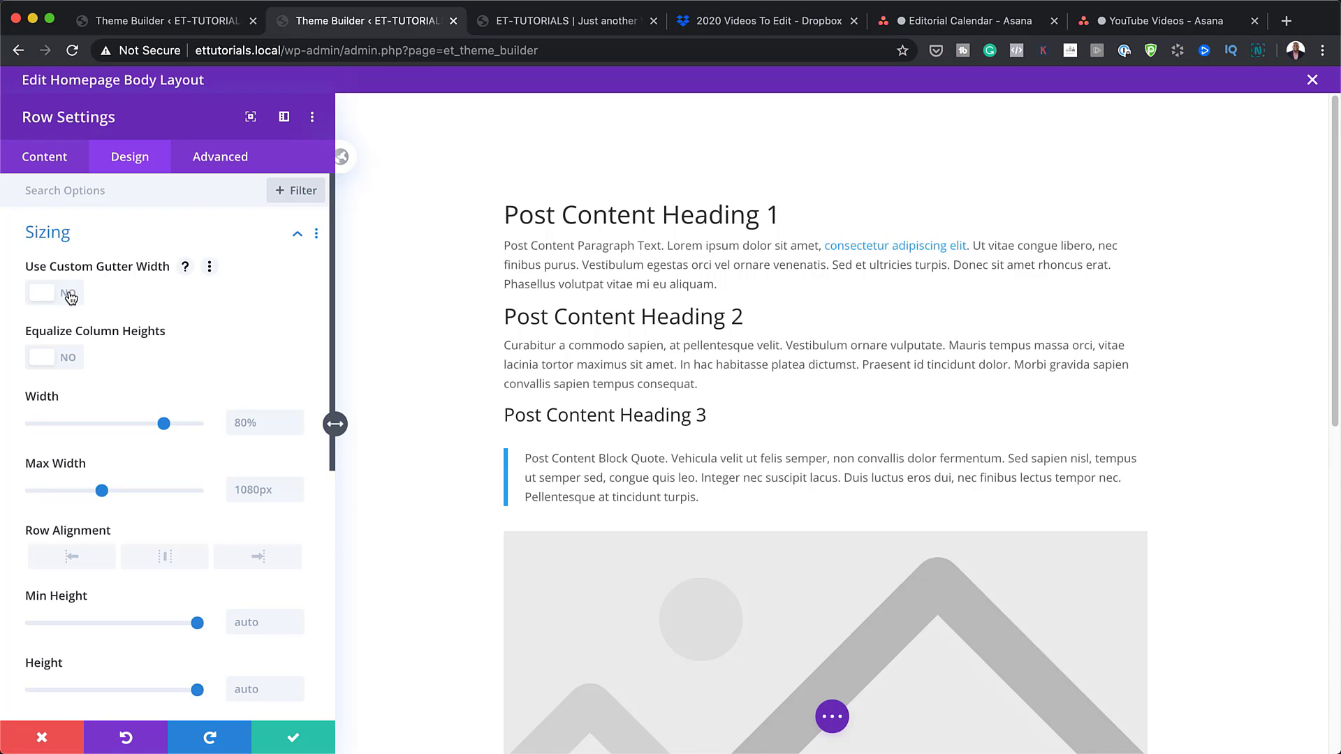
{"action": "left_click", "coordinate": [257, 424]}
{"action": "key", "text": "ctrl+a"}
{"action": "type", "text": "100%"}
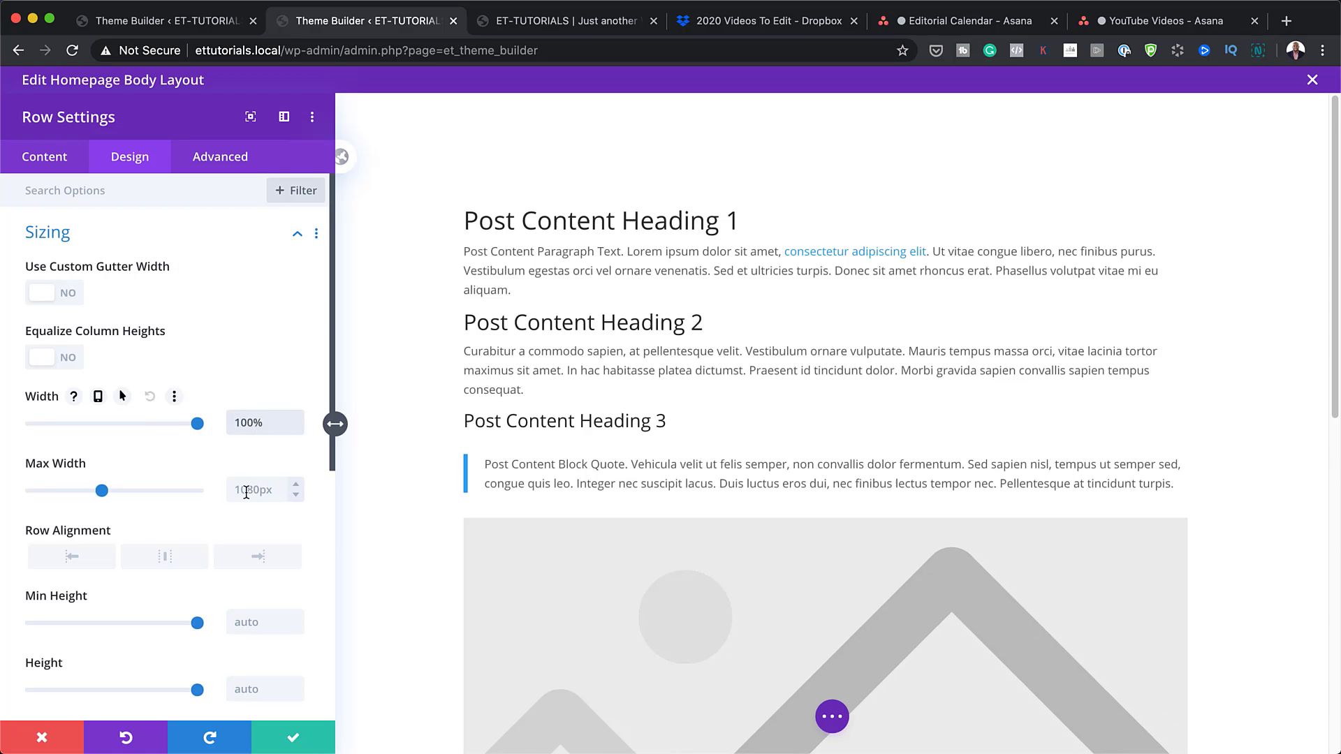
{"action": "left_click", "coordinate": [247, 491]}
{"action": "type", "text": "100%"}
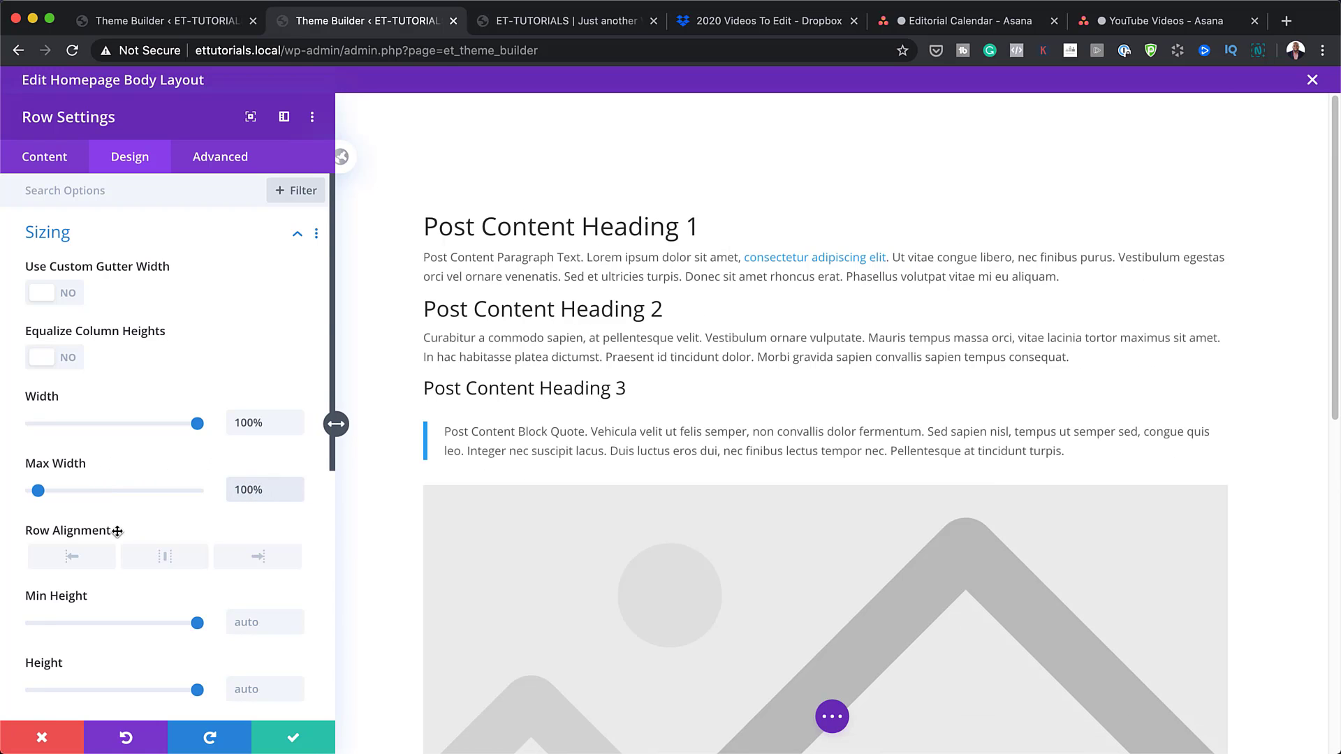
- Set the row's linked top and bottom padding to 0px and save the row settings
{"action": "scroll", "coordinate": [116, 533], "scroll_direction": "down", "scroll_amount": 4}
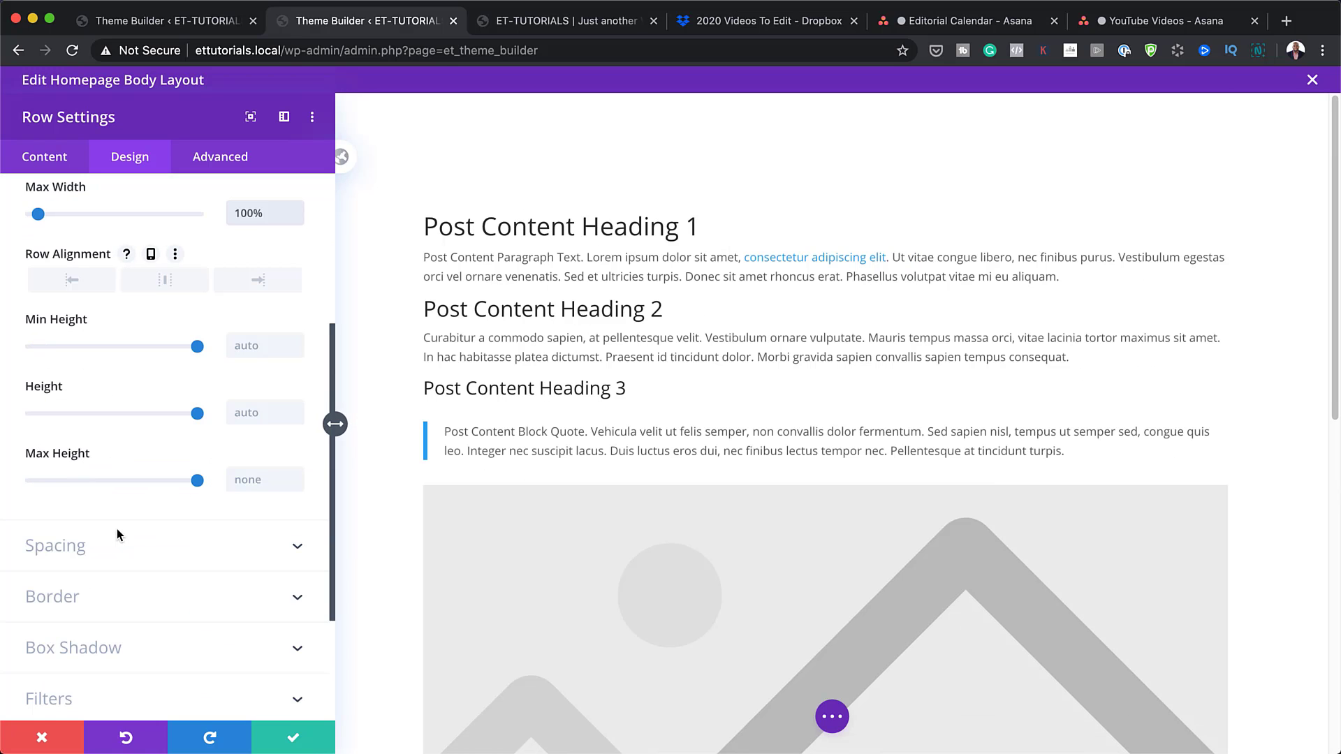
{"action": "left_click", "coordinate": [77, 542]}
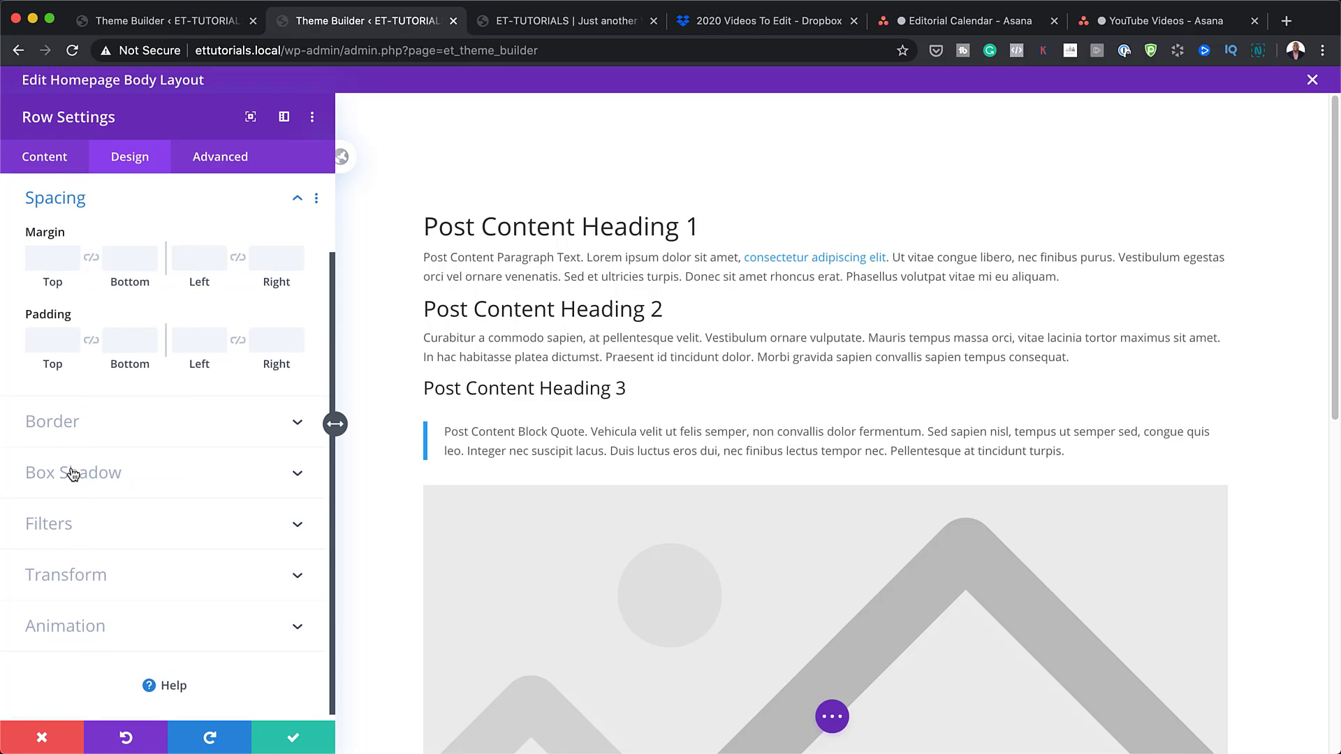
{"action": "left_click", "coordinate": [46, 339]}
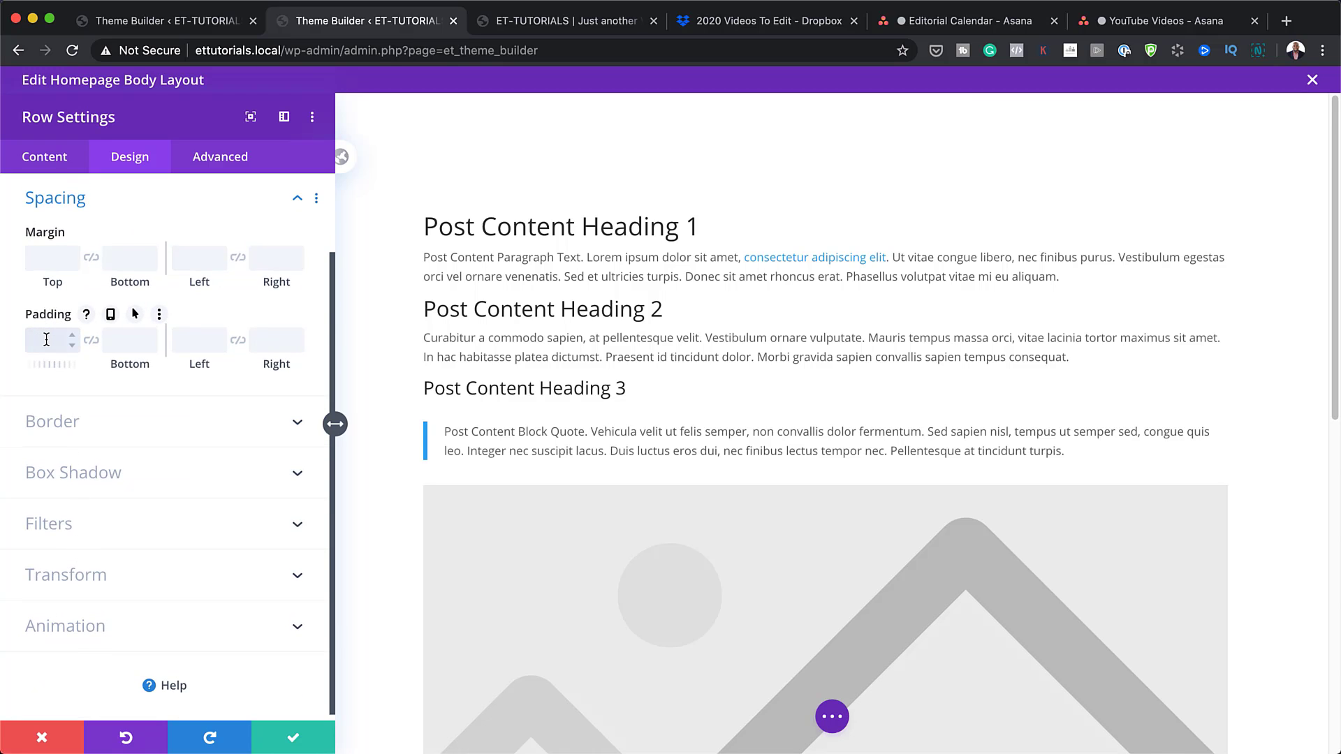
{"action": "left_click", "coordinate": [90, 341]}
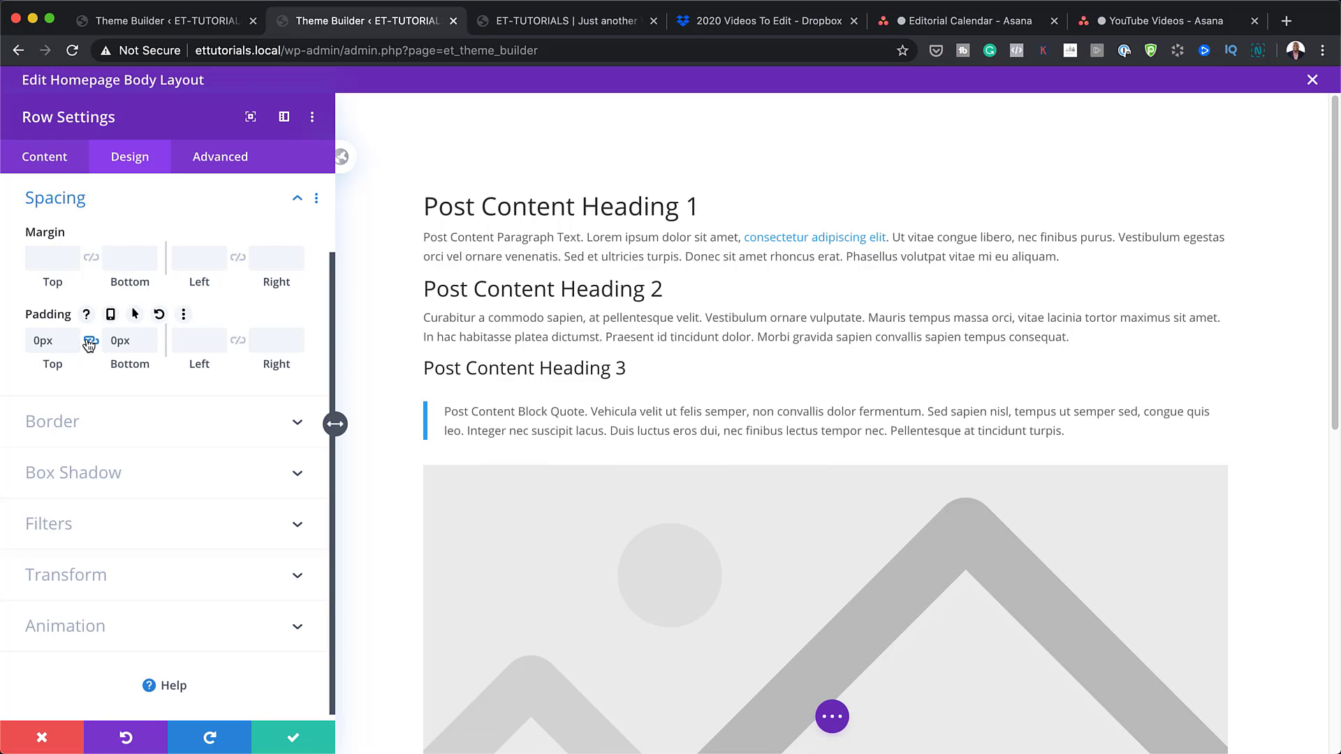
{"action": "left_click", "coordinate": [293, 739]}
- Add a regular section with an empty single-column row below the Post Content section
{"action": "scroll", "coordinate": [776, 531], "scroll_direction": "down", "scroll_amount": 2}
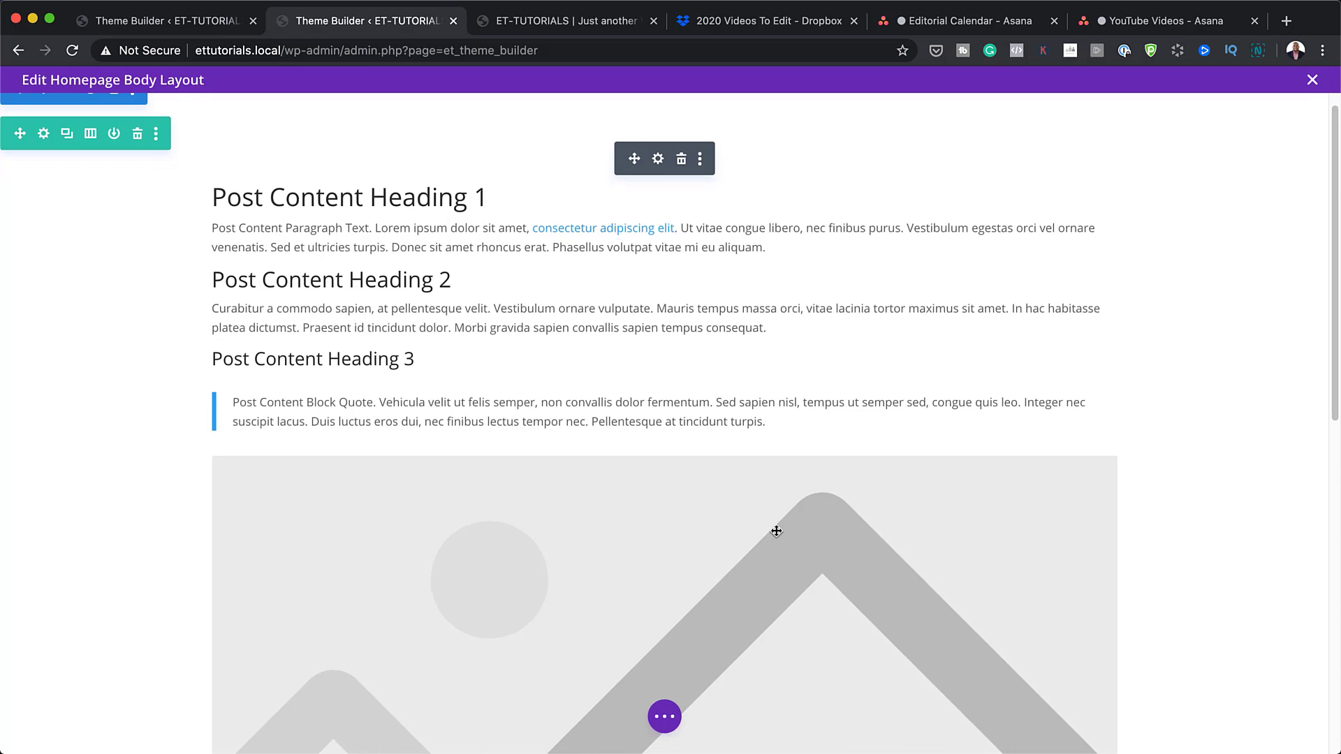
{"action": "scroll", "coordinate": [775, 530], "scroll_direction": "down", "scroll_amount": 8}
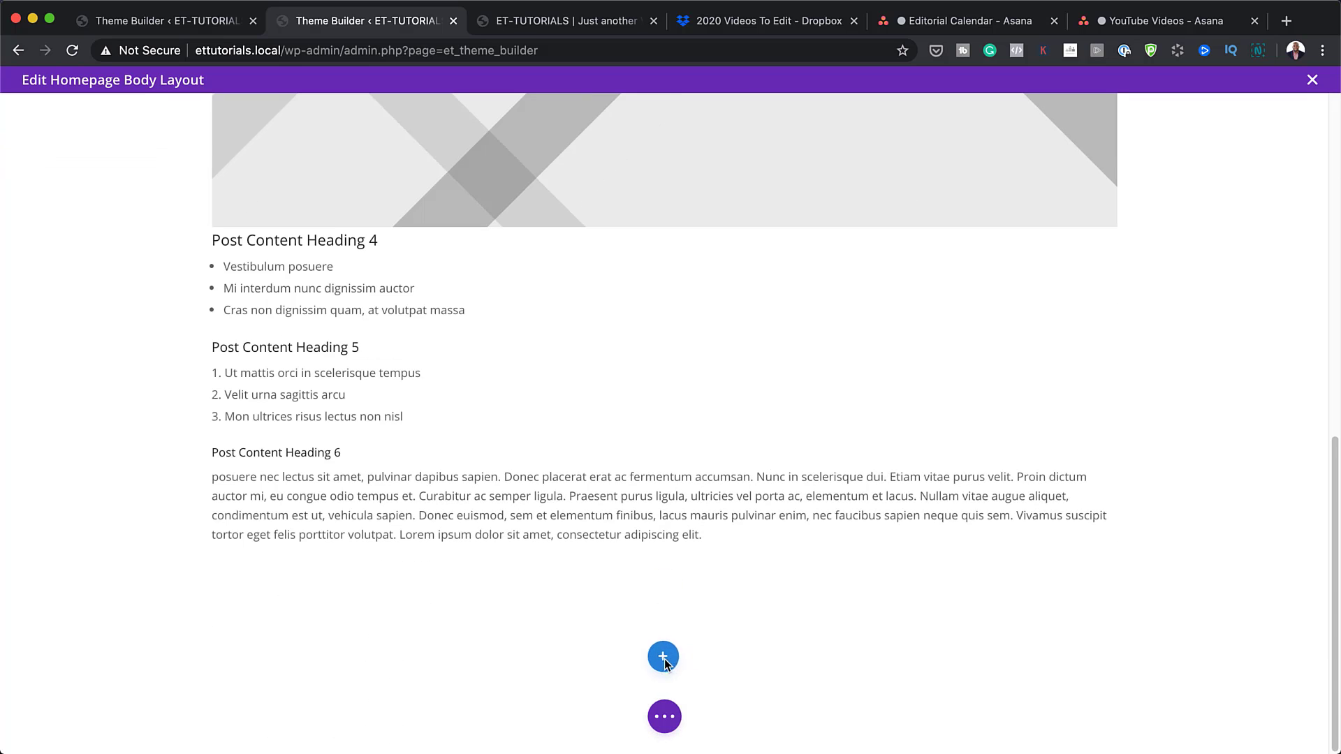
{"action": "left_click", "coordinate": [663, 658]}
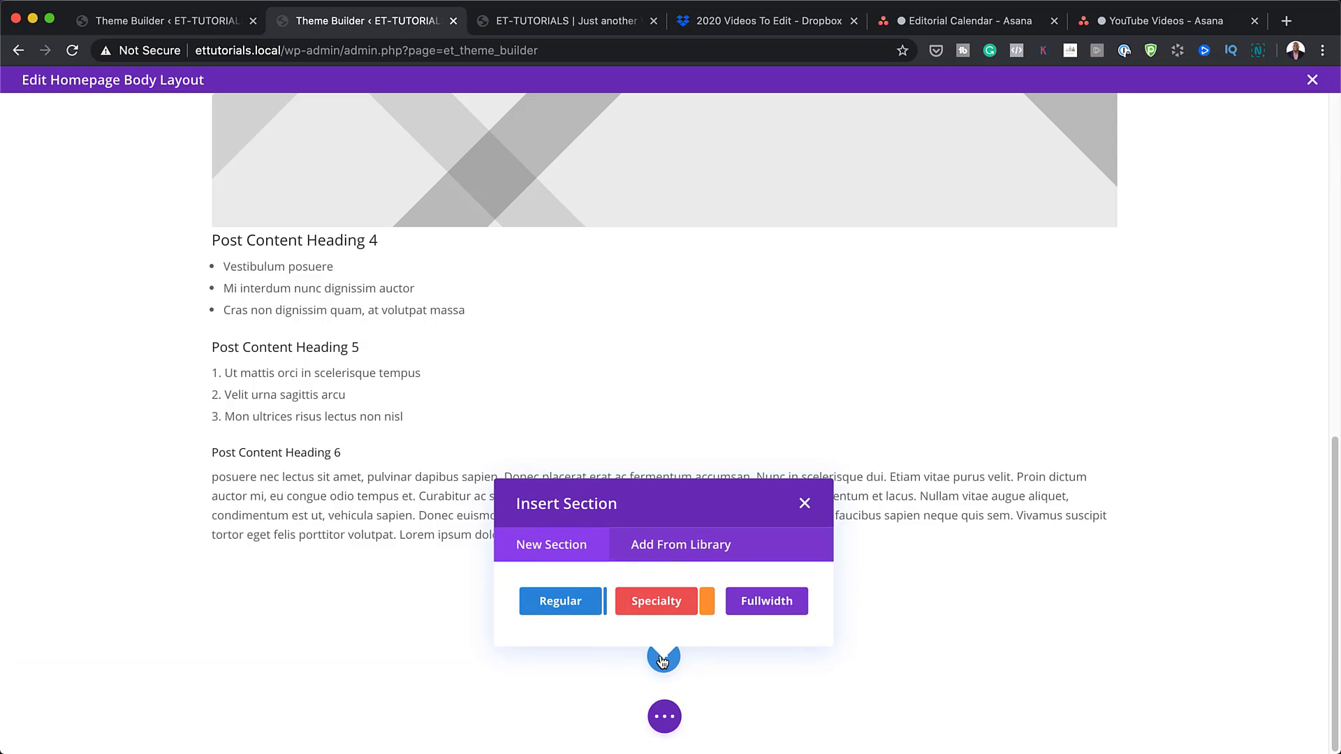
{"action": "left_click", "coordinate": [572, 604]}
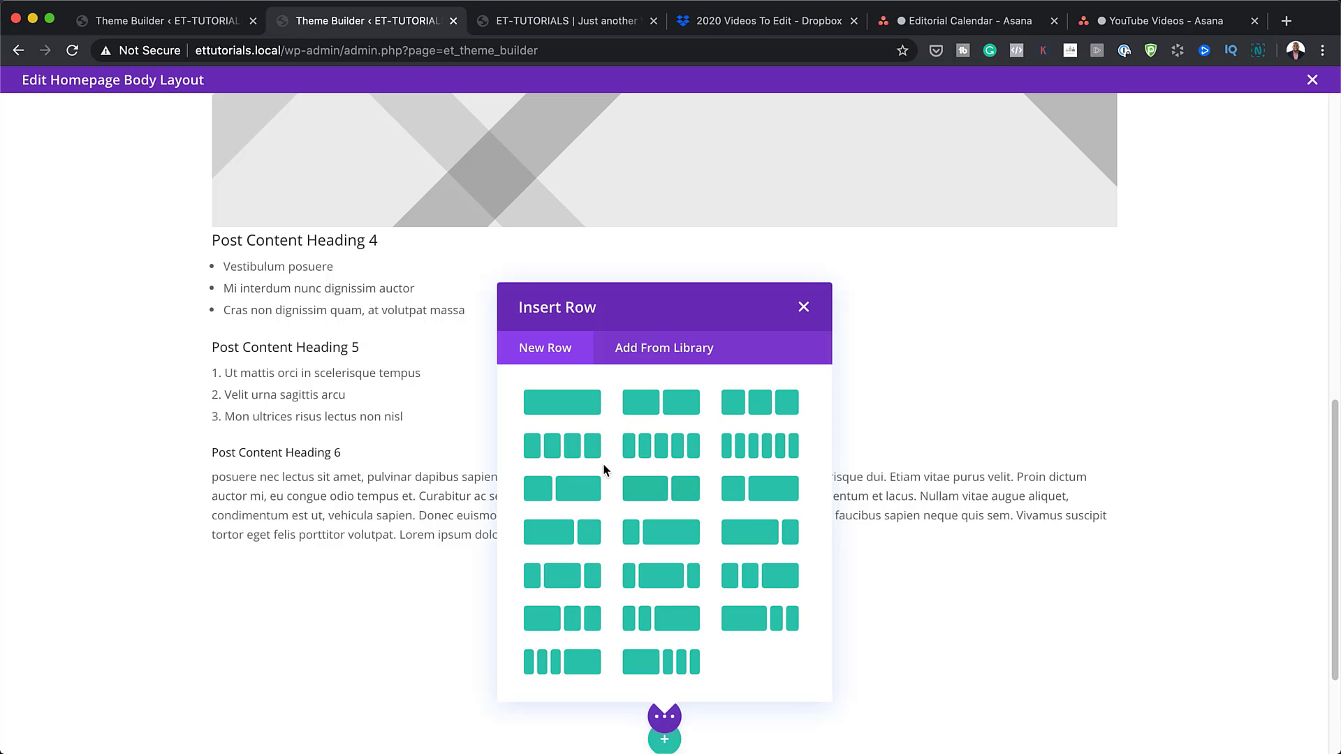
{"action": "left_click", "coordinate": [579, 402]}
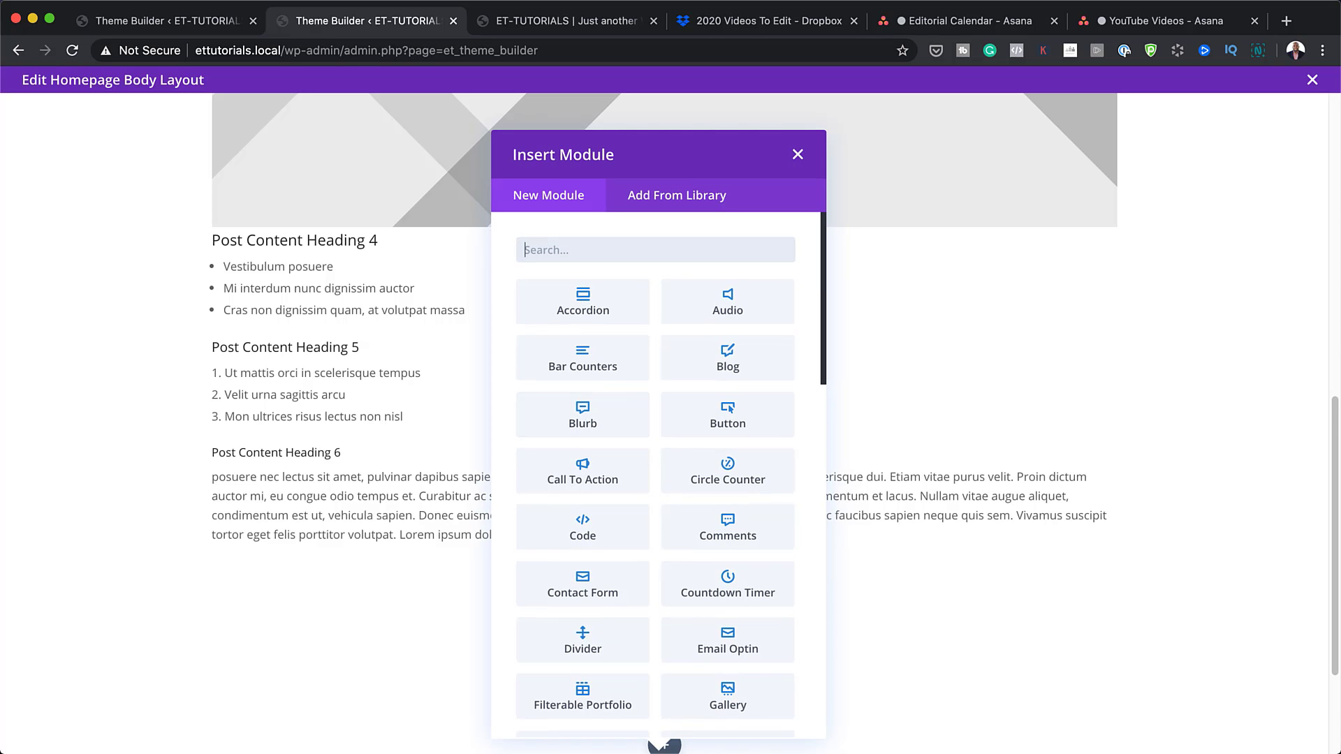
{"action": "left_click", "coordinate": [800, 157]}
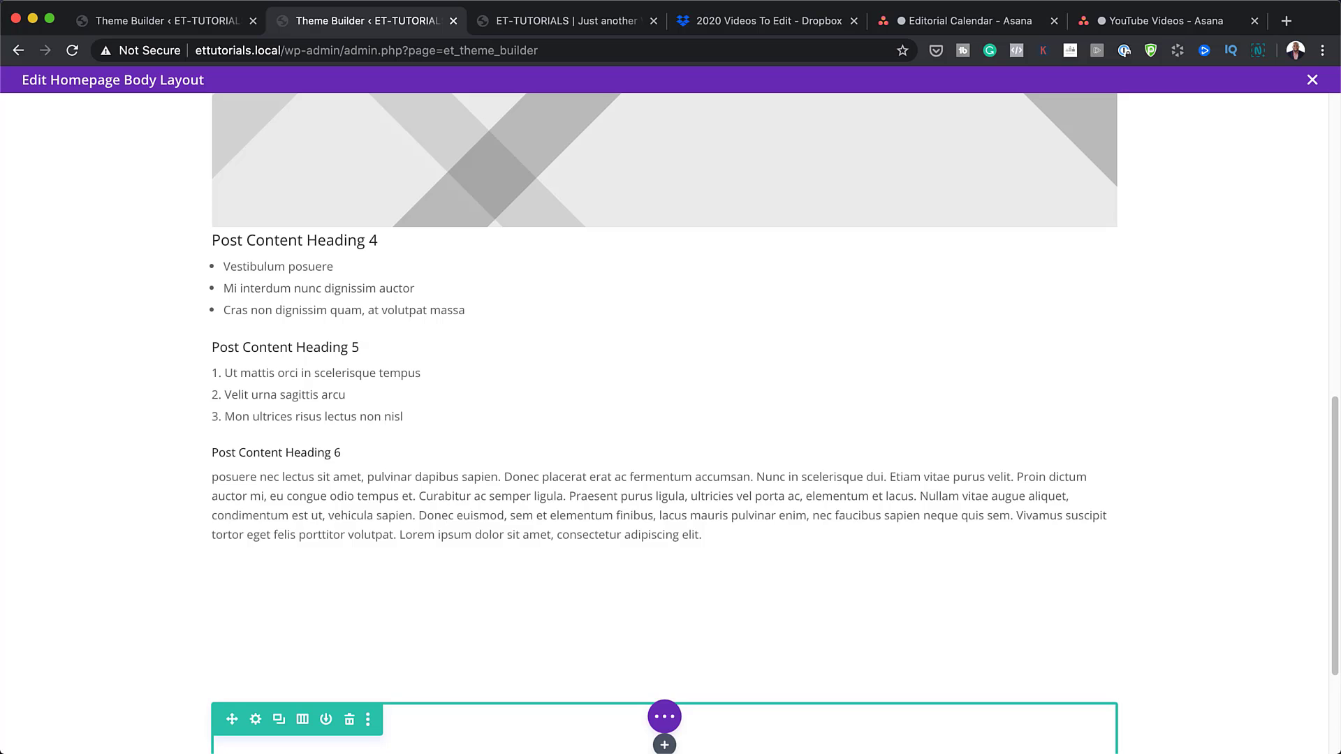
- Add a background gradient to the new section and set its first color to #1e1e1e
{"action": "scroll", "coordinate": [593, 628], "scroll_direction": "down", "scroll_amount": 5}
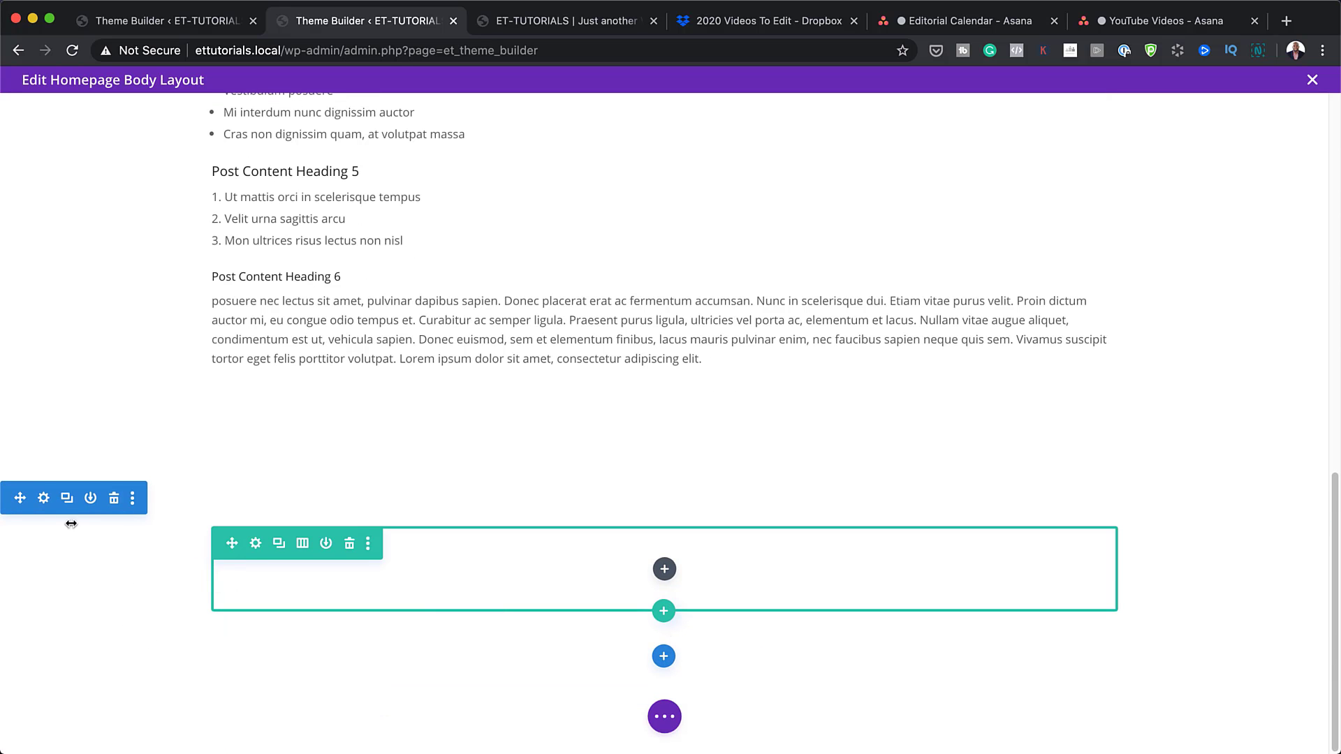
{"action": "left_click", "coordinate": [44, 499]}
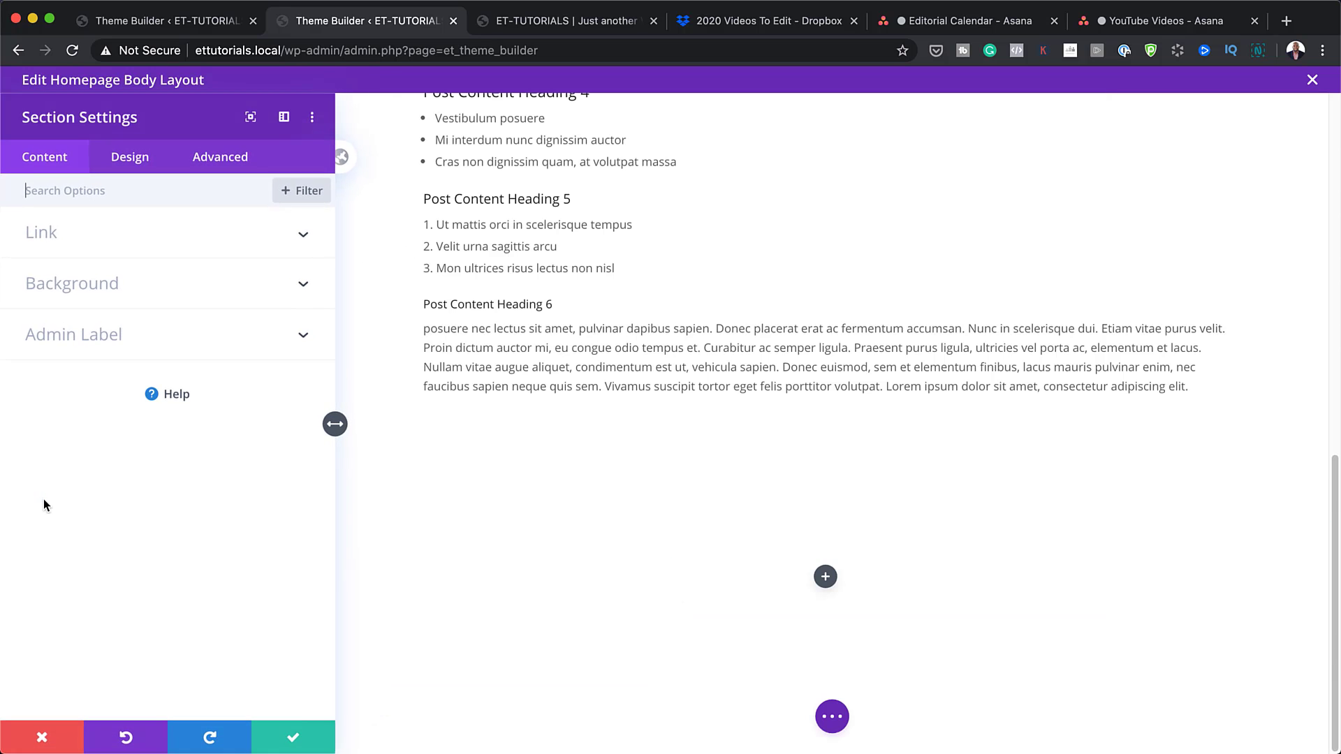
{"action": "left_click", "coordinate": [77, 288]}
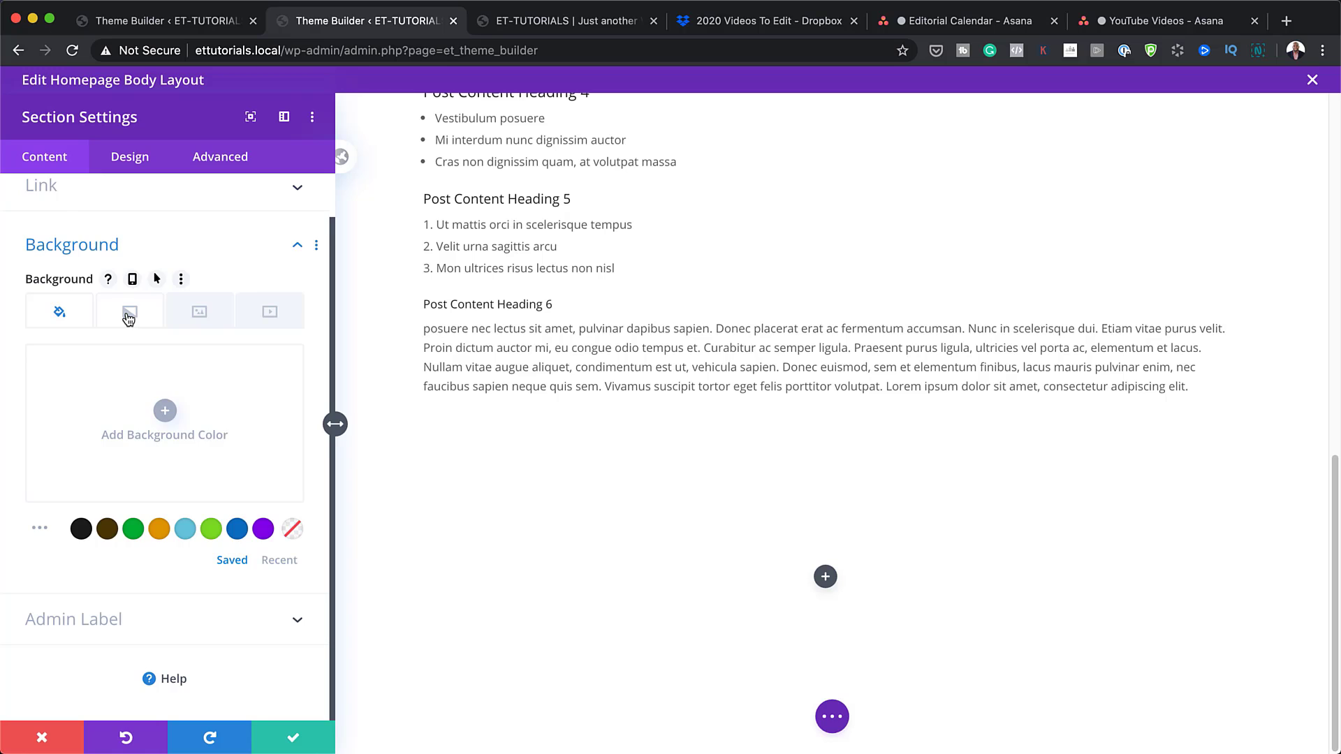
{"action": "left_click", "coordinate": [129, 318]}
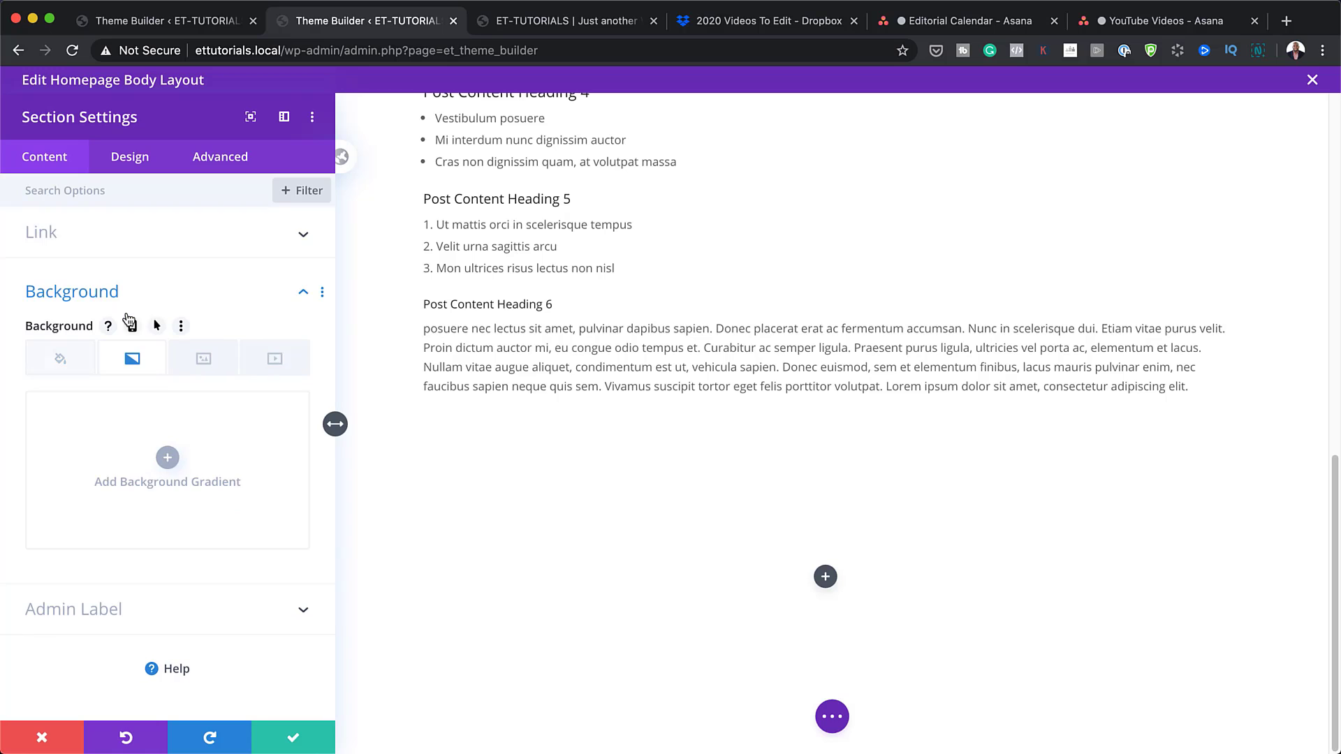
{"action": "left_click", "coordinate": [167, 460]}
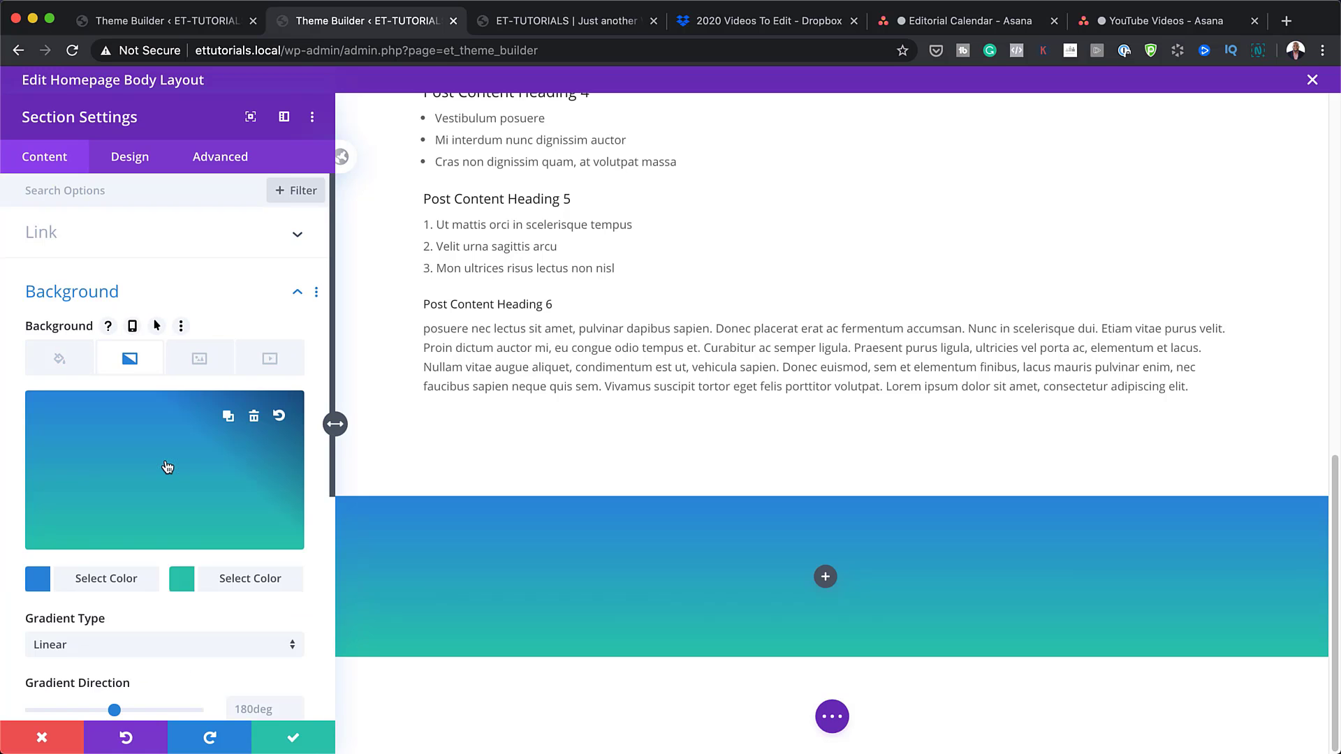
{"action": "left_click", "coordinate": [40, 583]}
{"action": "left_click", "coordinate": [78, 578]}
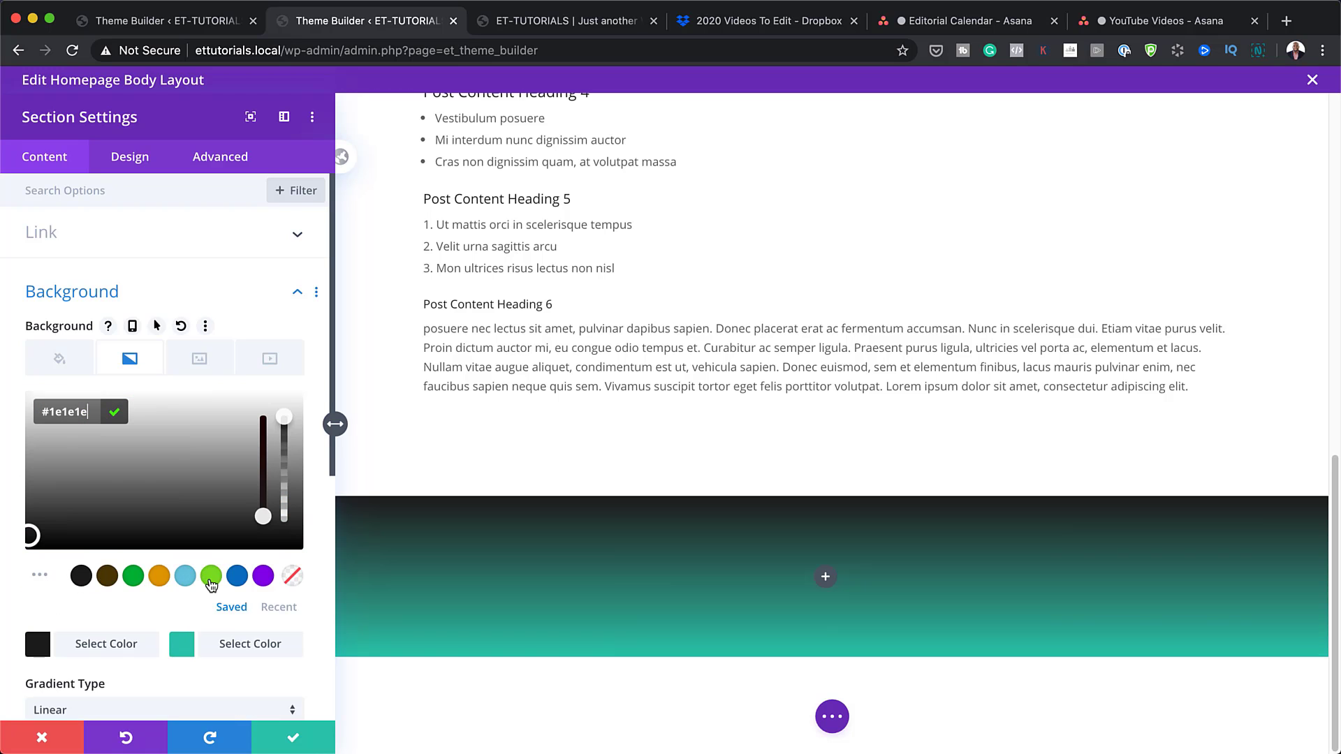
- Set the gradient's second color to #1e1e1e, then make both colors semi-transparent, with rgba(30,30,30,0.65) for the first
{"action": "left_click", "coordinate": [187, 639]}
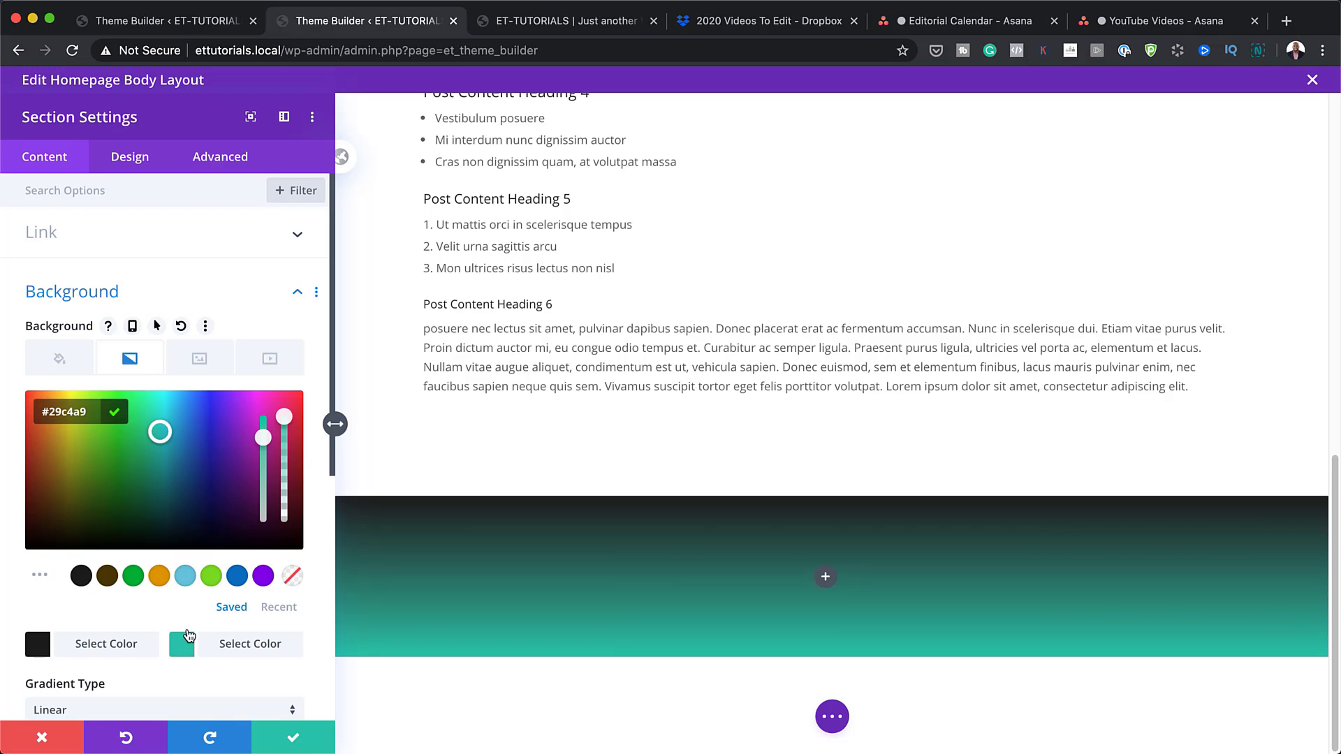
{"action": "left_click", "coordinate": [180, 650]}
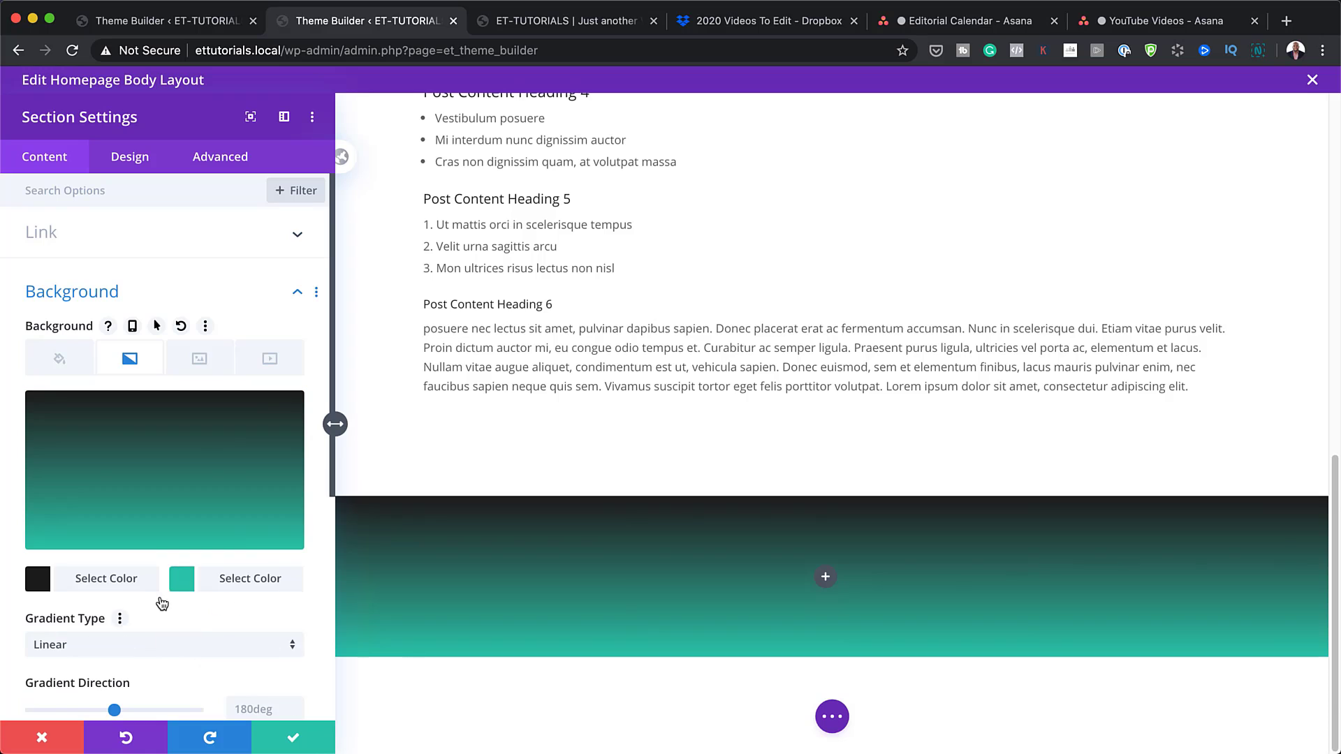
{"action": "left_click", "coordinate": [182, 492]}
{"action": "left_click", "coordinate": [81, 576]}
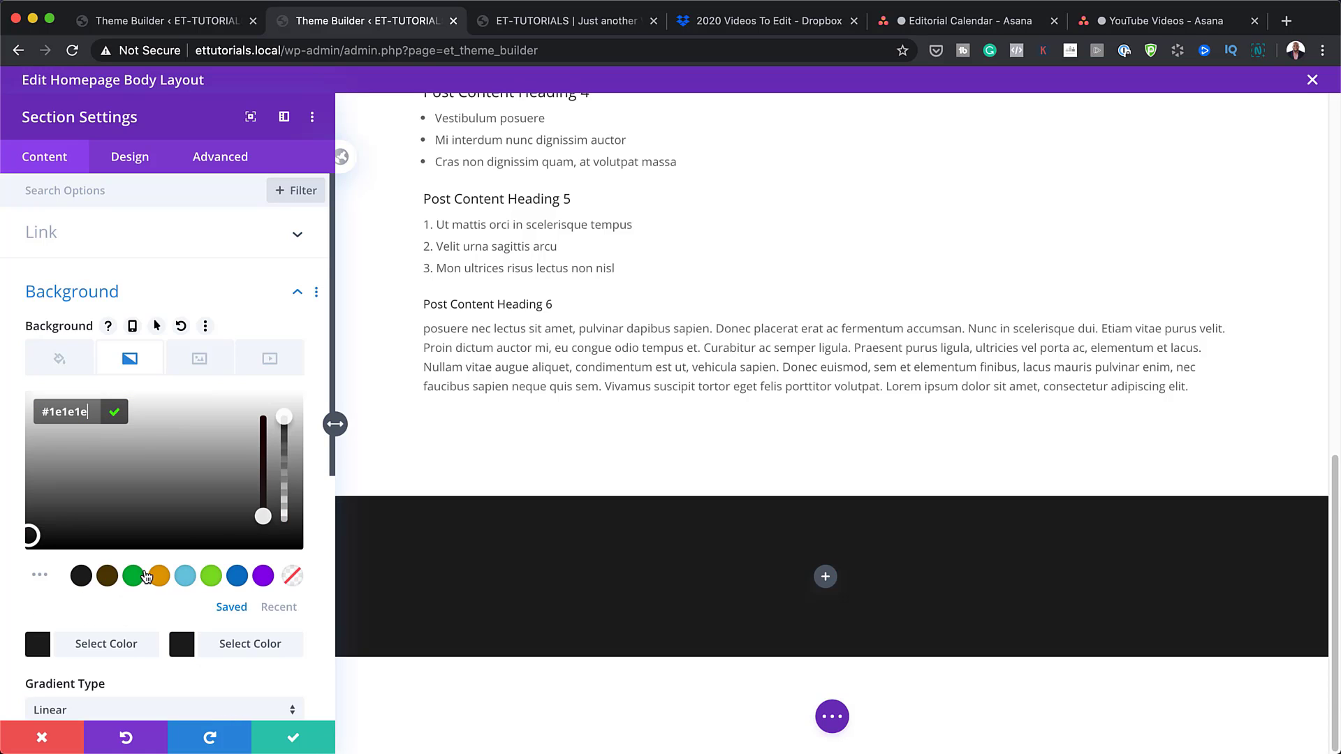
{"action": "left_click_drag", "start_coordinate": [284, 424], "coordinate": [284, 451]}
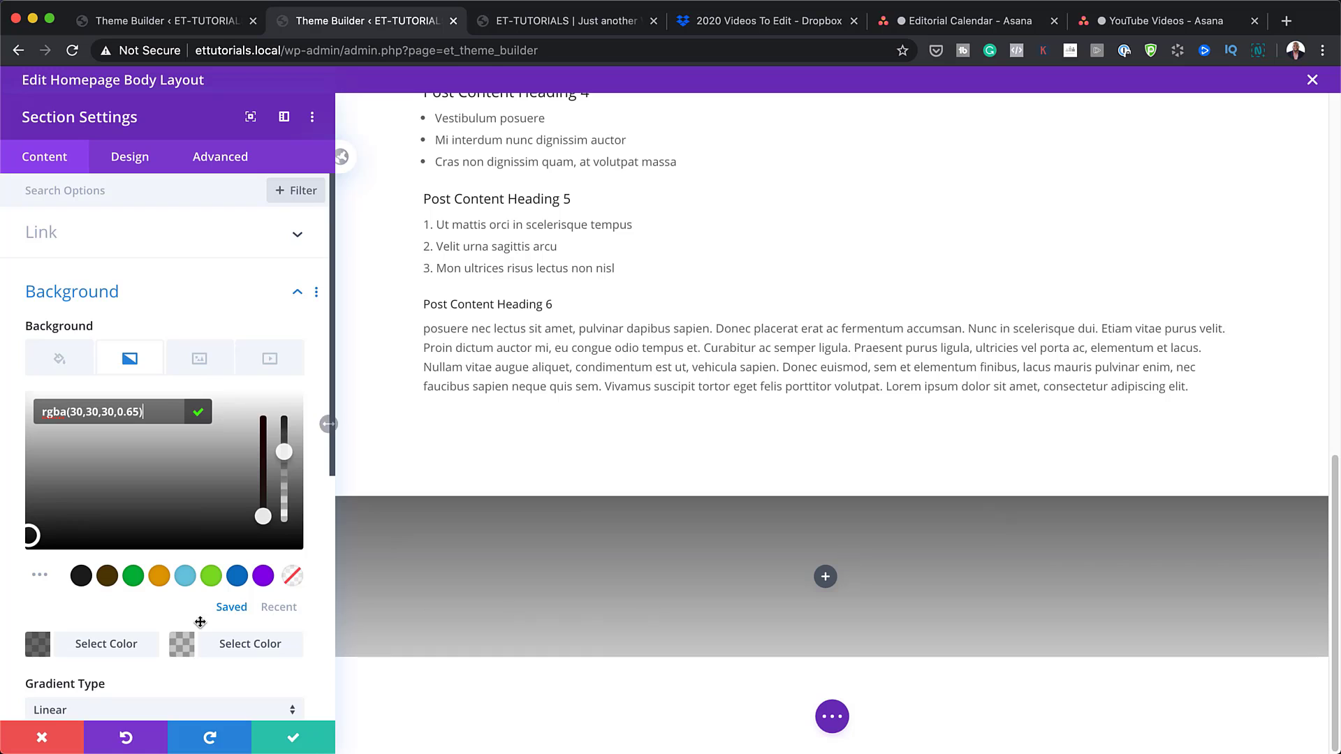
- Place the section's gradient above the background image and set the gradient direction to 90deg
{"action": "scroll", "coordinate": [169, 635], "scroll_direction": "down", "scroll_amount": 5}
{"action": "scroll", "coordinate": [168, 634], "scroll_direction": "down", "scroll_amount": 4}
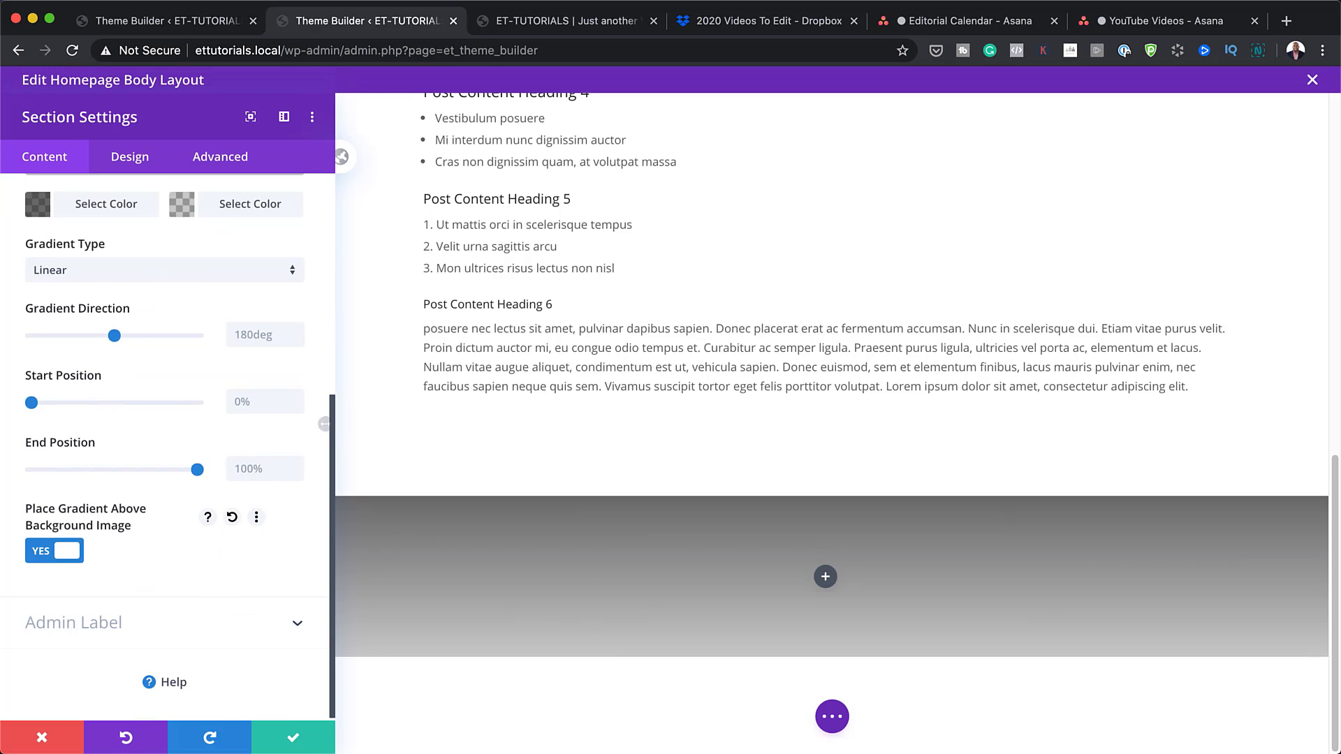
{"action": "scroll", "coordinate": [133, 529], "scroll_direction": "up", "scroll_amount": 3}
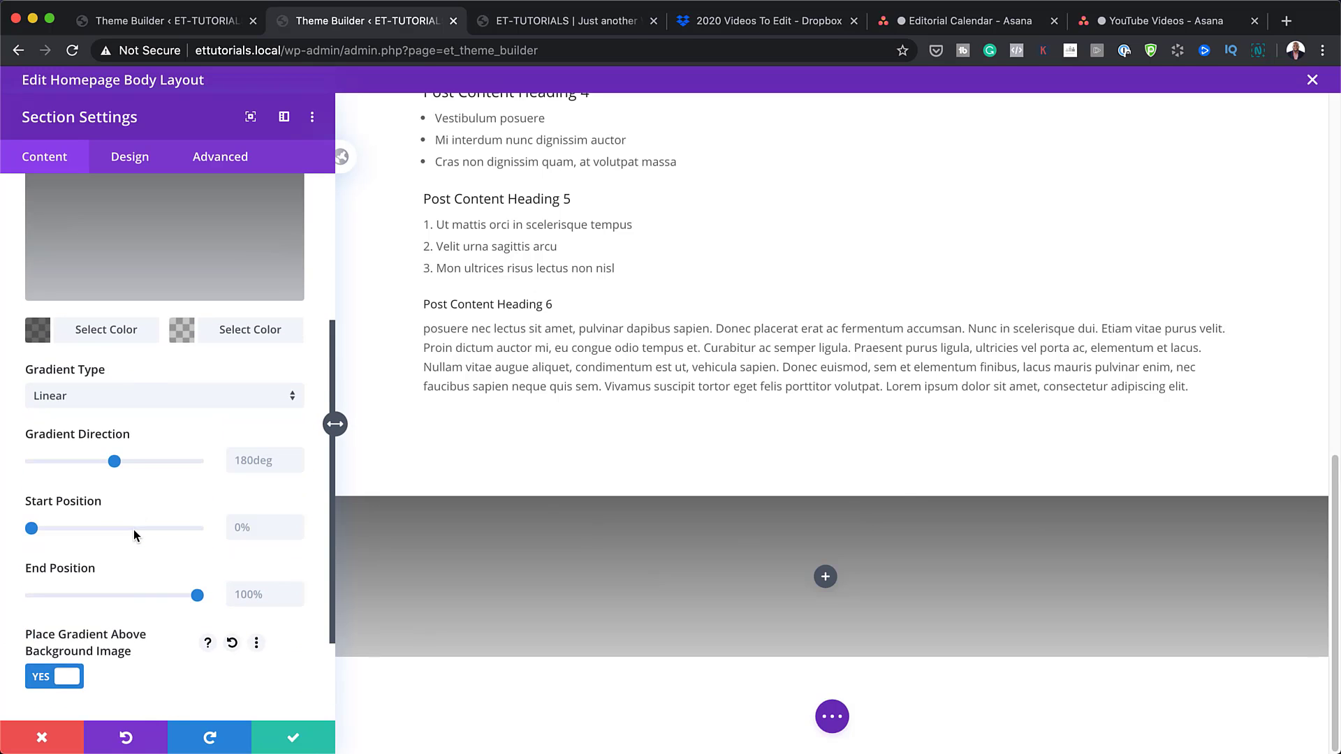
{"action": "scroll", "coordinate": [134, 533], "scroll_direction": "up", "scroll_amount": 2}
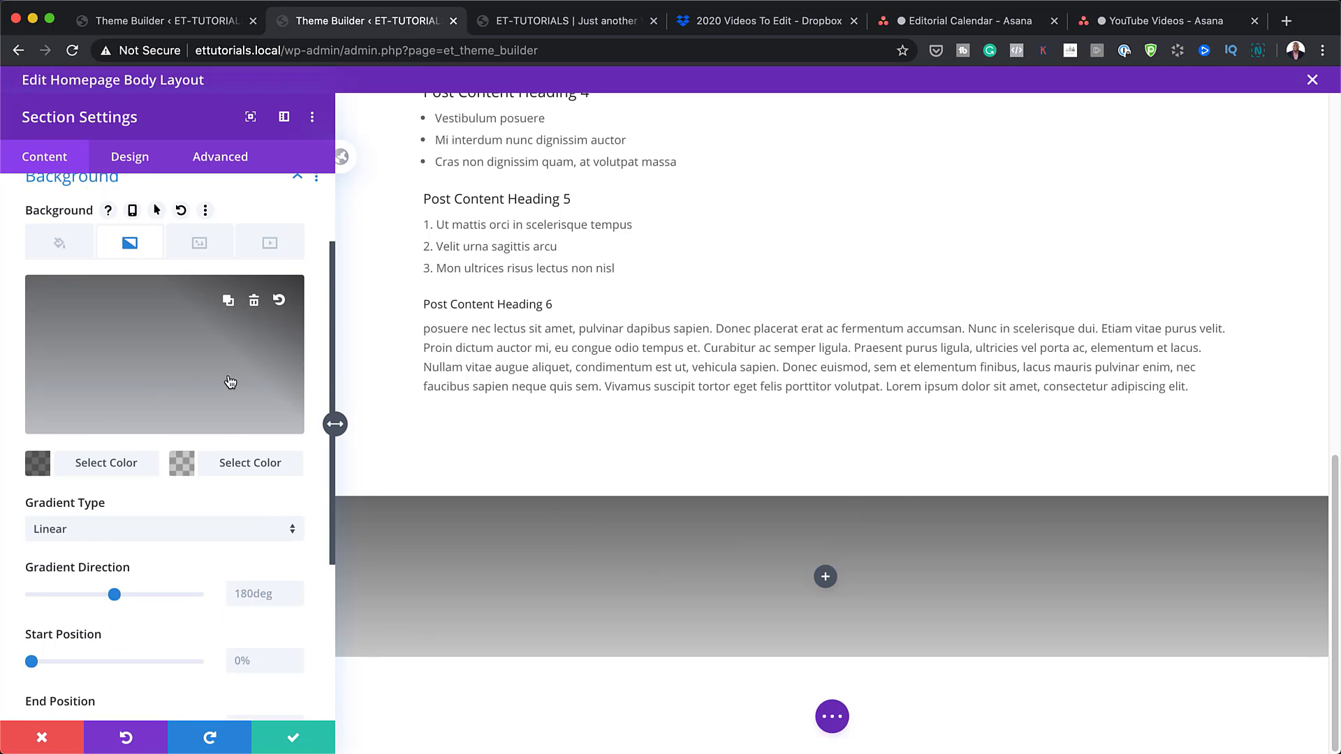
{"action": "left_click", "coordinate": [258, 595]}
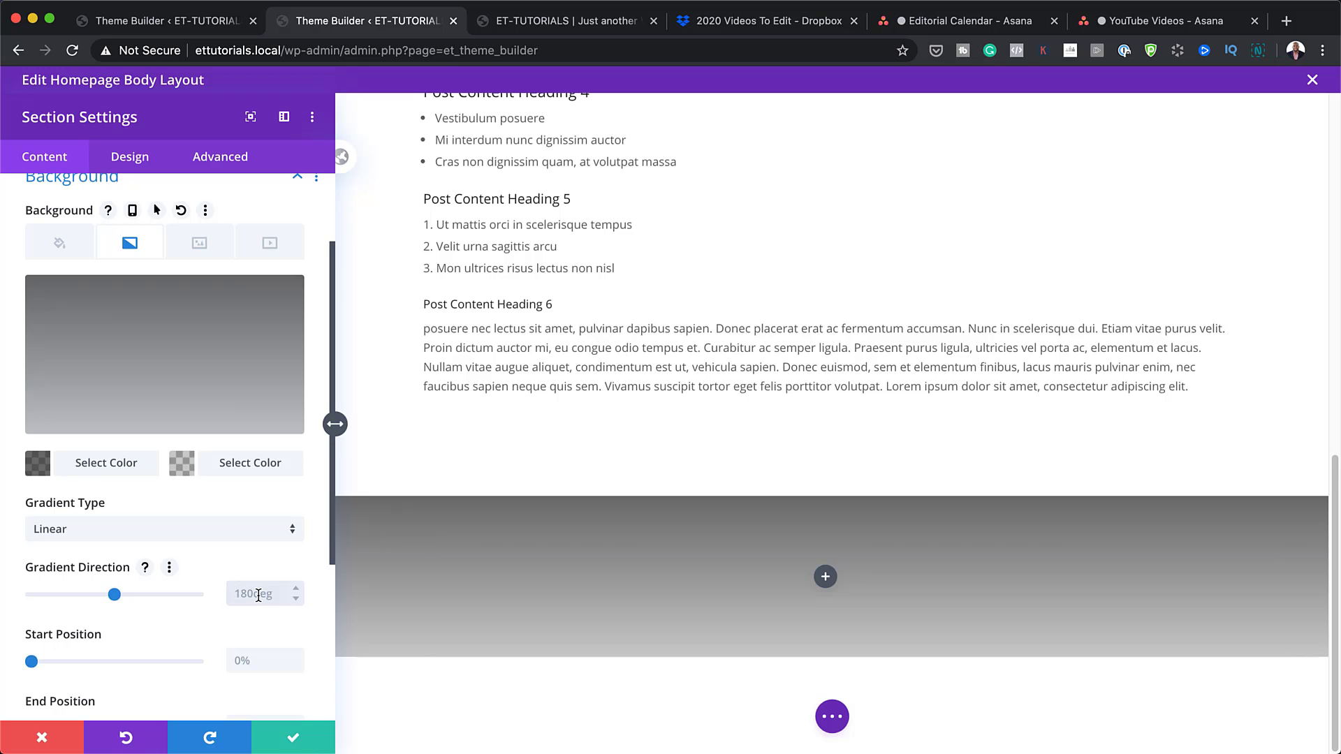
{"action": "type", "text": "9"}
- Add Untitled-2.jpg from the media library as the section's background image
{"action": "left_click", "coordinate": [199, 243]}
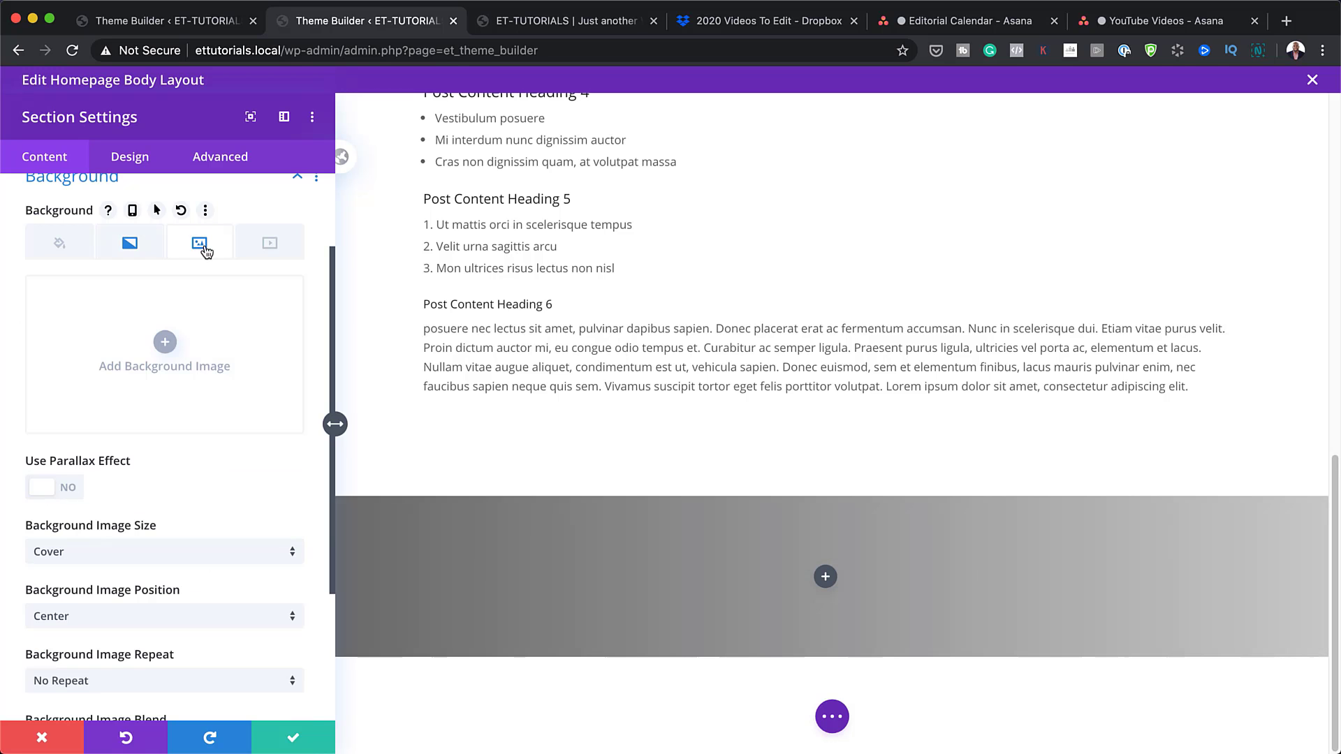
{"action": "left_click", "coordinate": [165, 342]}
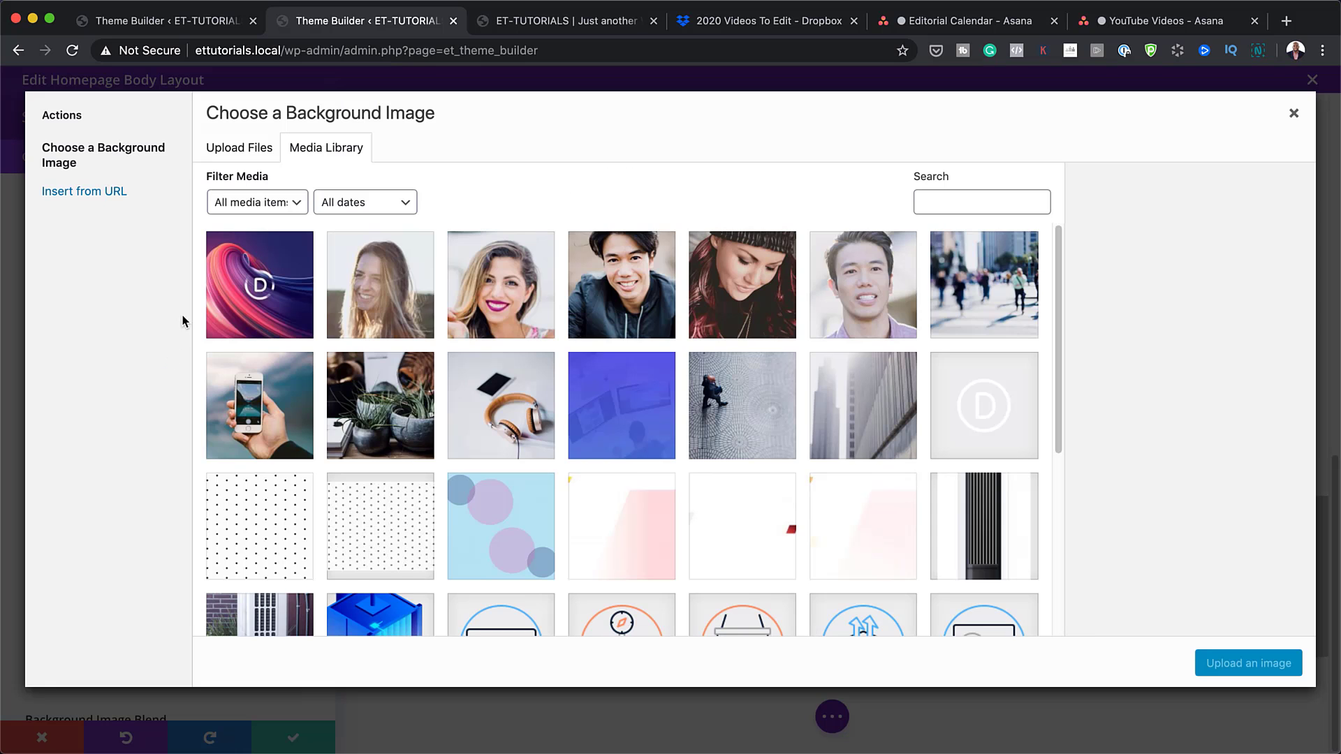
{"action": "left_click", "coordinate": [313, 264]}
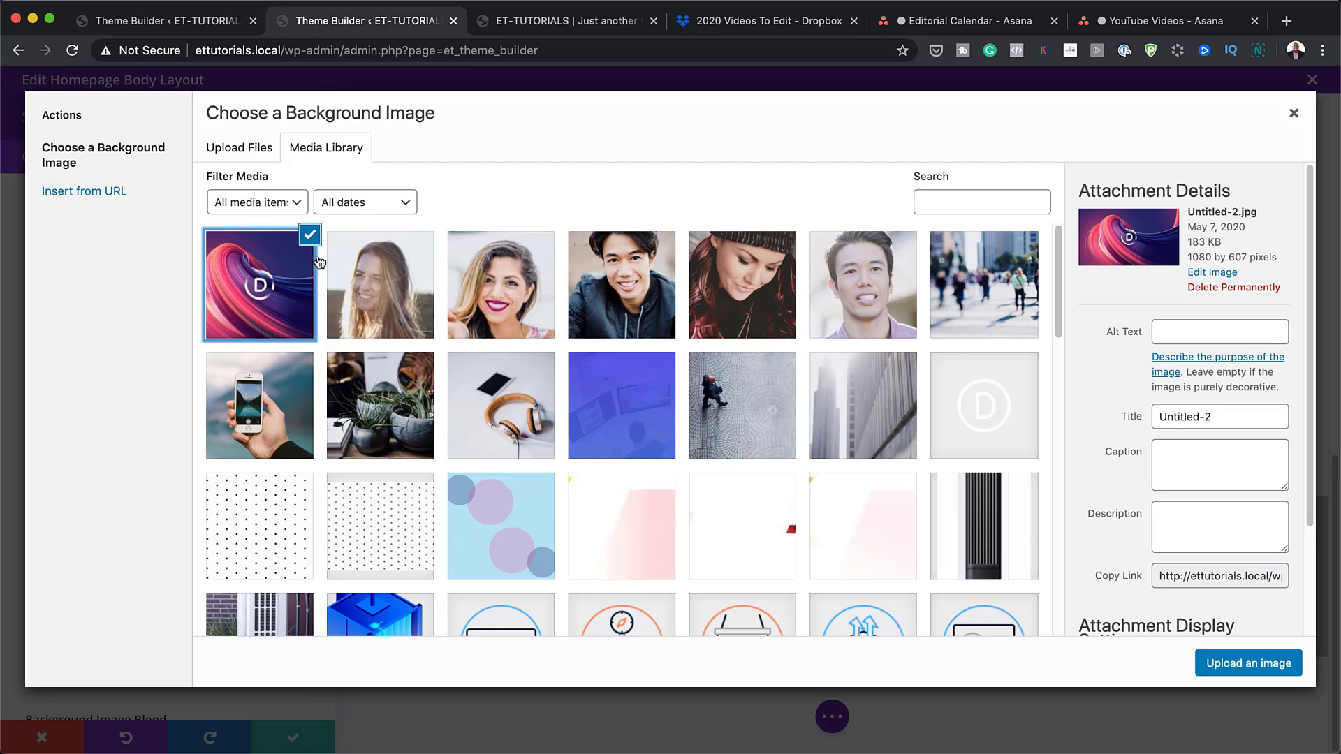
{"action": "left_click", "coordinate": [1255, 666]}
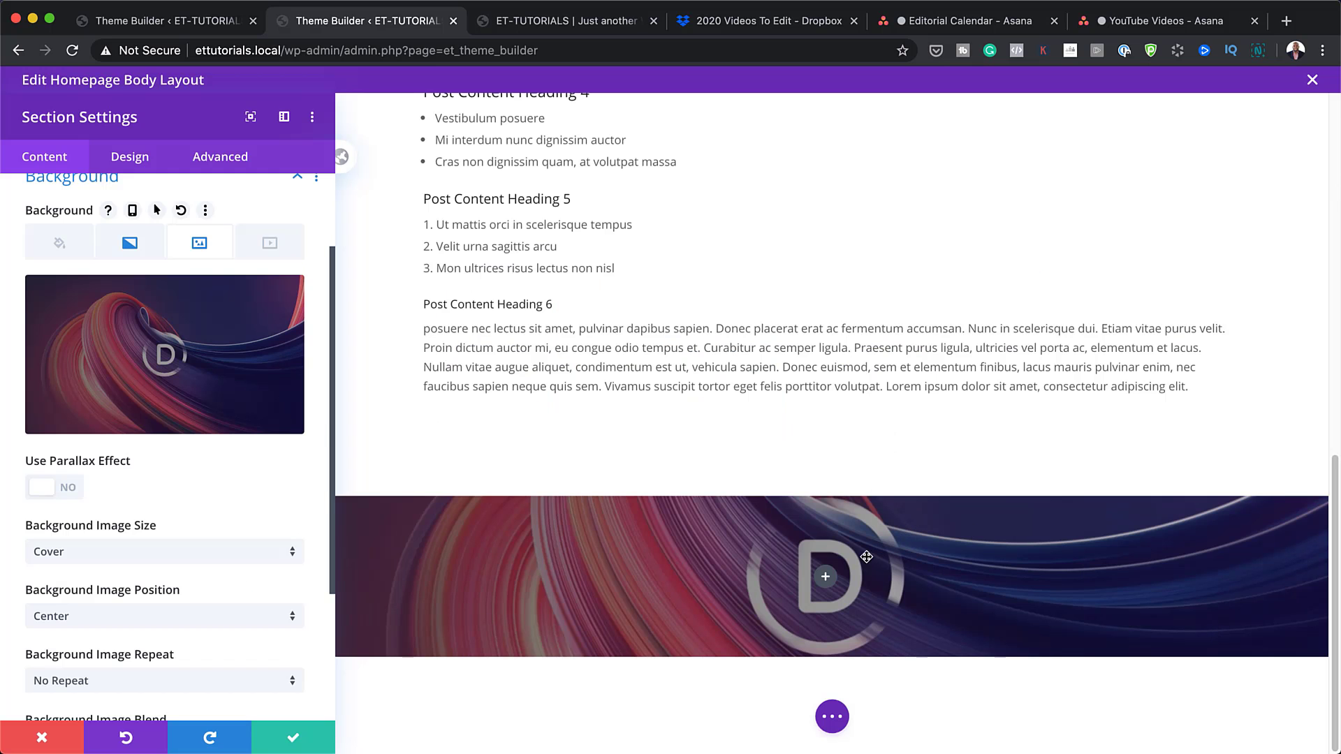
- Set the section's width to 320px and its left margin to 320px
{"action": "left_click", "coordinate": [142, 162]}
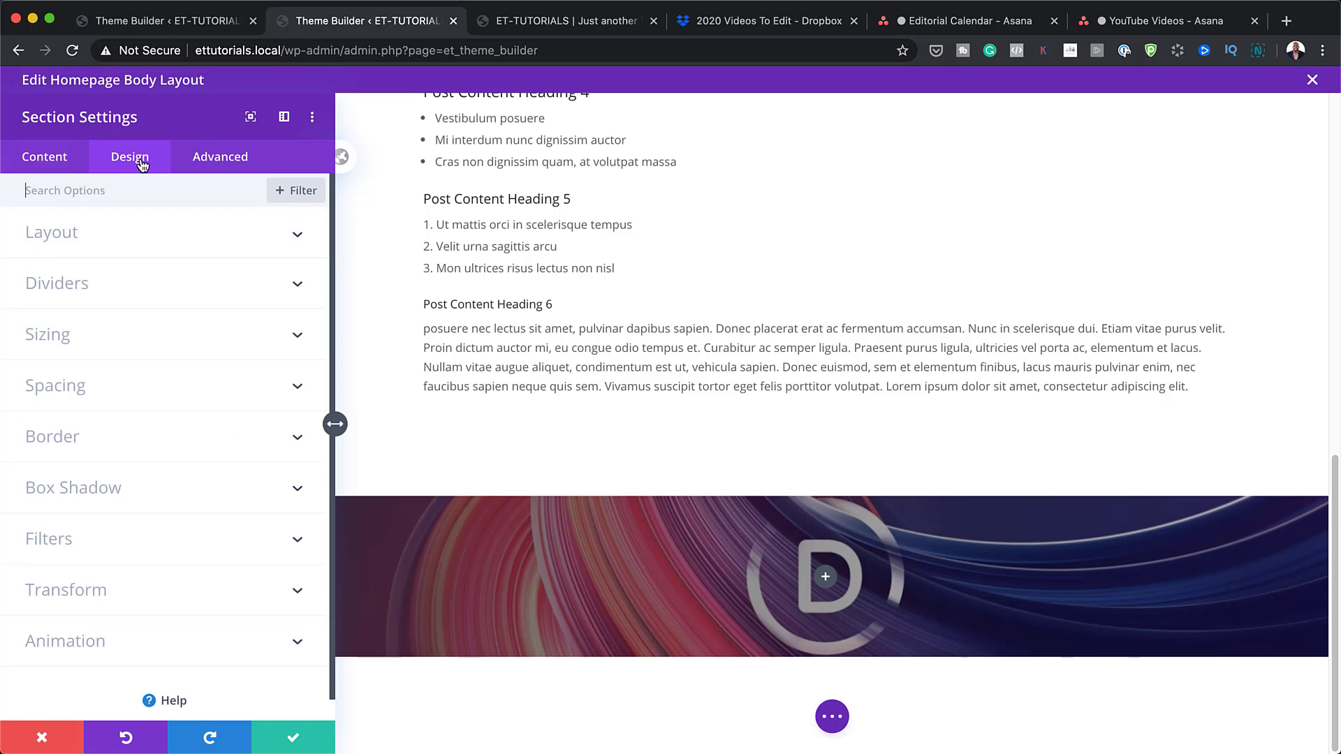
{"action": "left_click", "coordinate": [64, 333]}
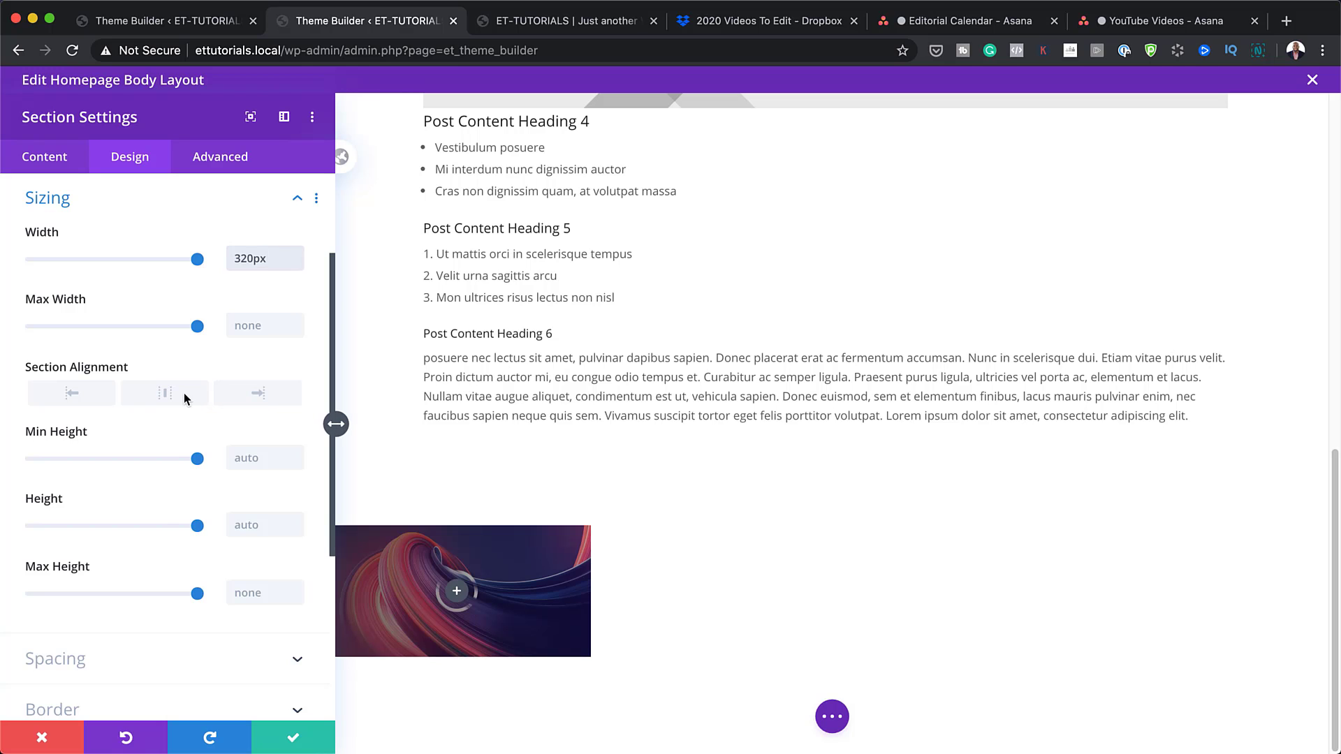
{"action": "scroll", "coordinate": [155, 521], "scroll_direction": "down", "scroll_amount": 3}
{"action": "left_click", "coordinate": [84, 561]}
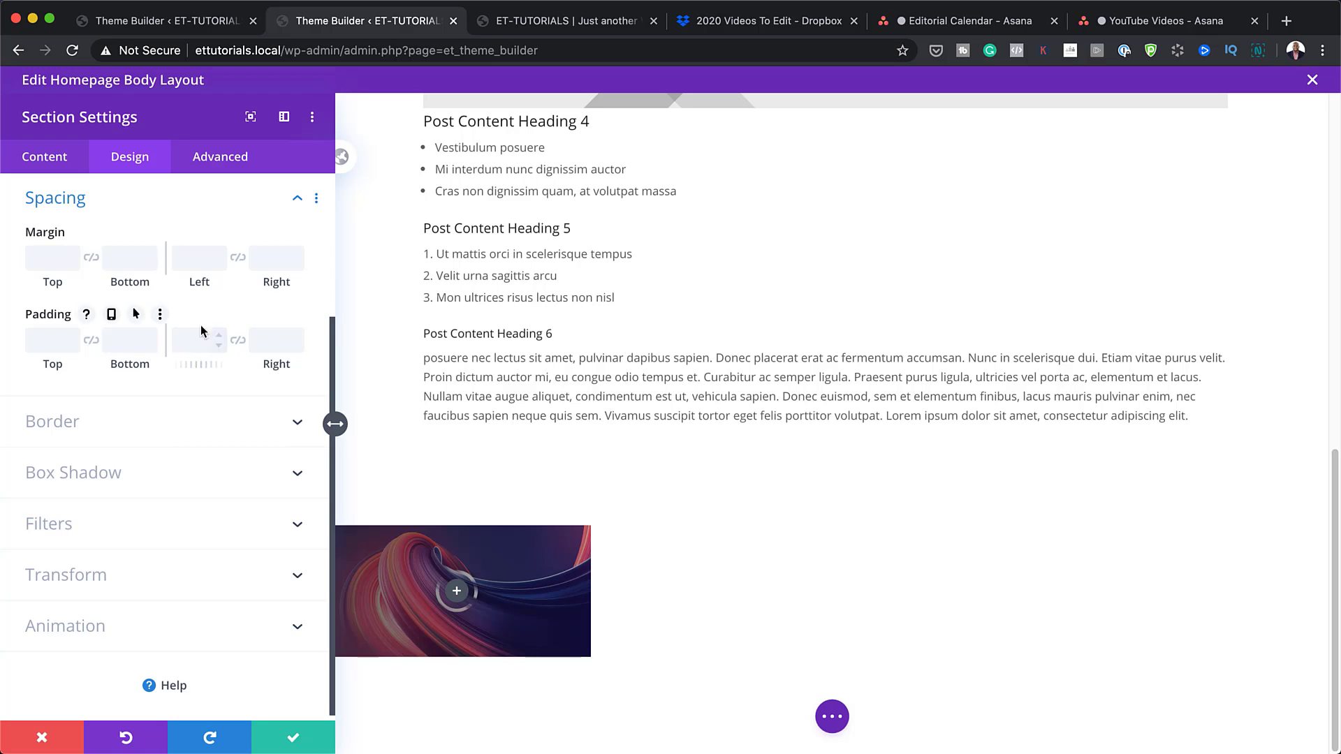
{"action": "left_click", "coordinate": [199, 259]}
{"action": "type", "text": "320px"}
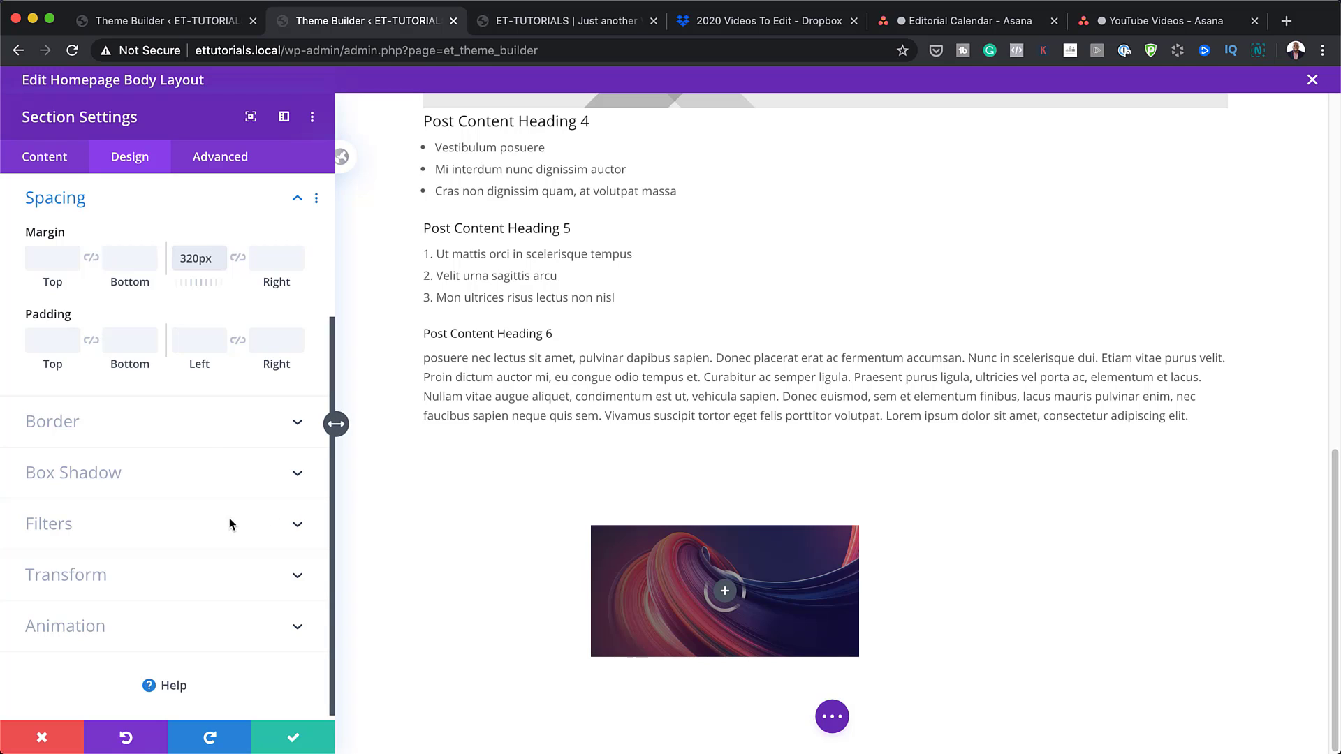
- Set the section's linked top and bottom padding to 0px
{"action": "left_click", "coordinate": [46, 337]}
{"action": "type", "text": "0"}
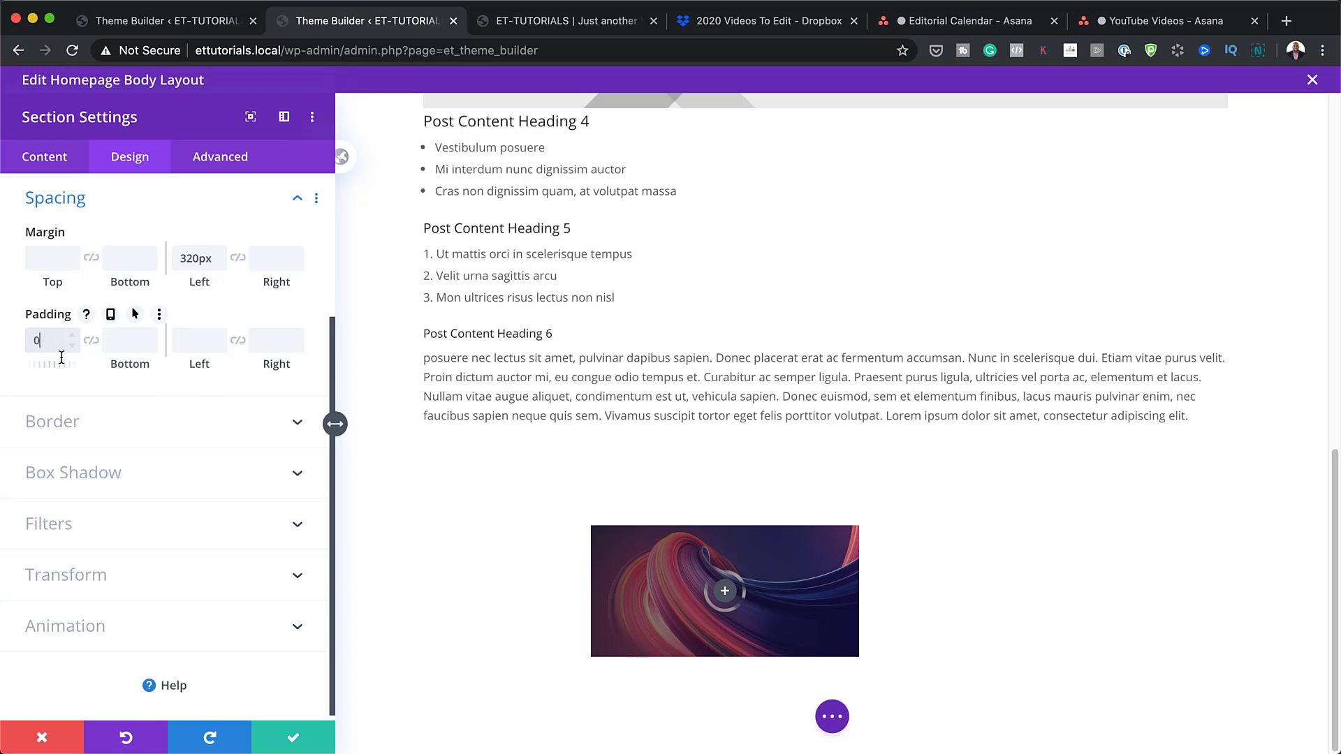
{"action": "left_click", "coordinate": [90, 340]}
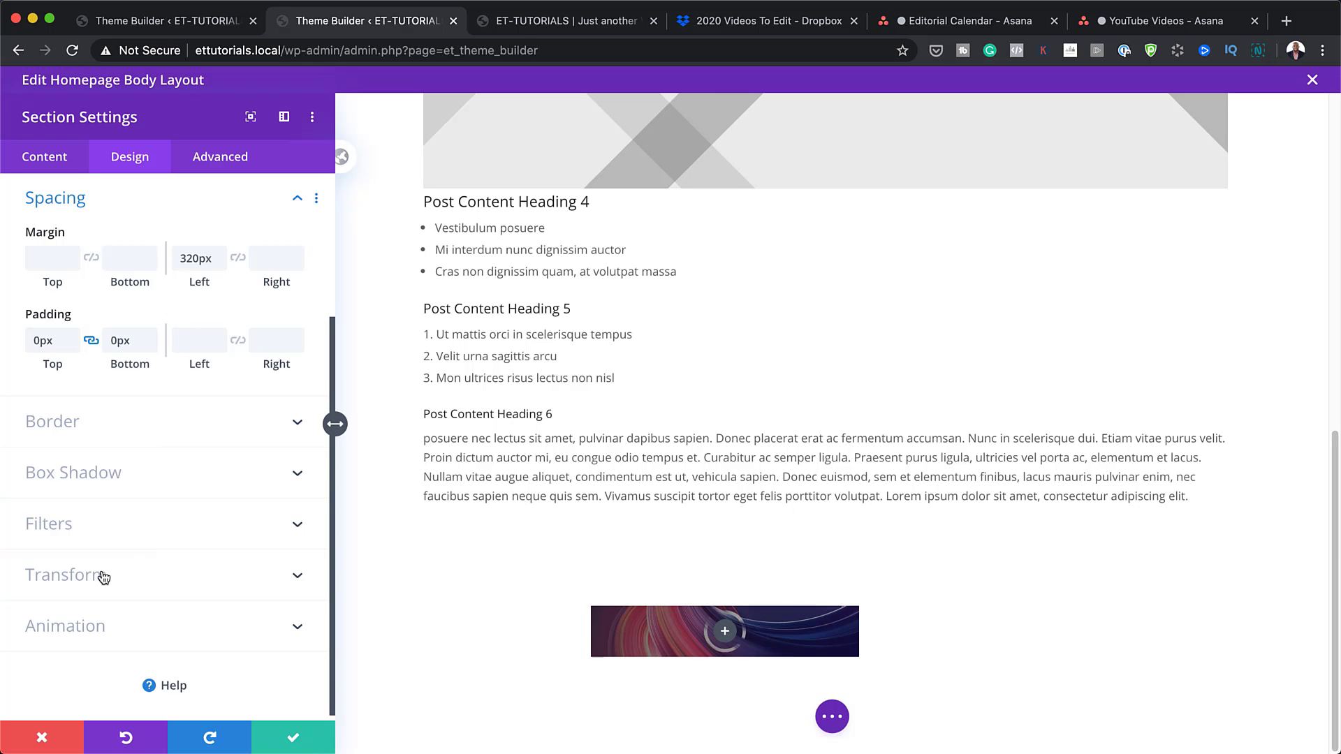
- Give the section a Slide animation with its direction set to Right
{"action": "left_click", "coordinate": [98, 632]}
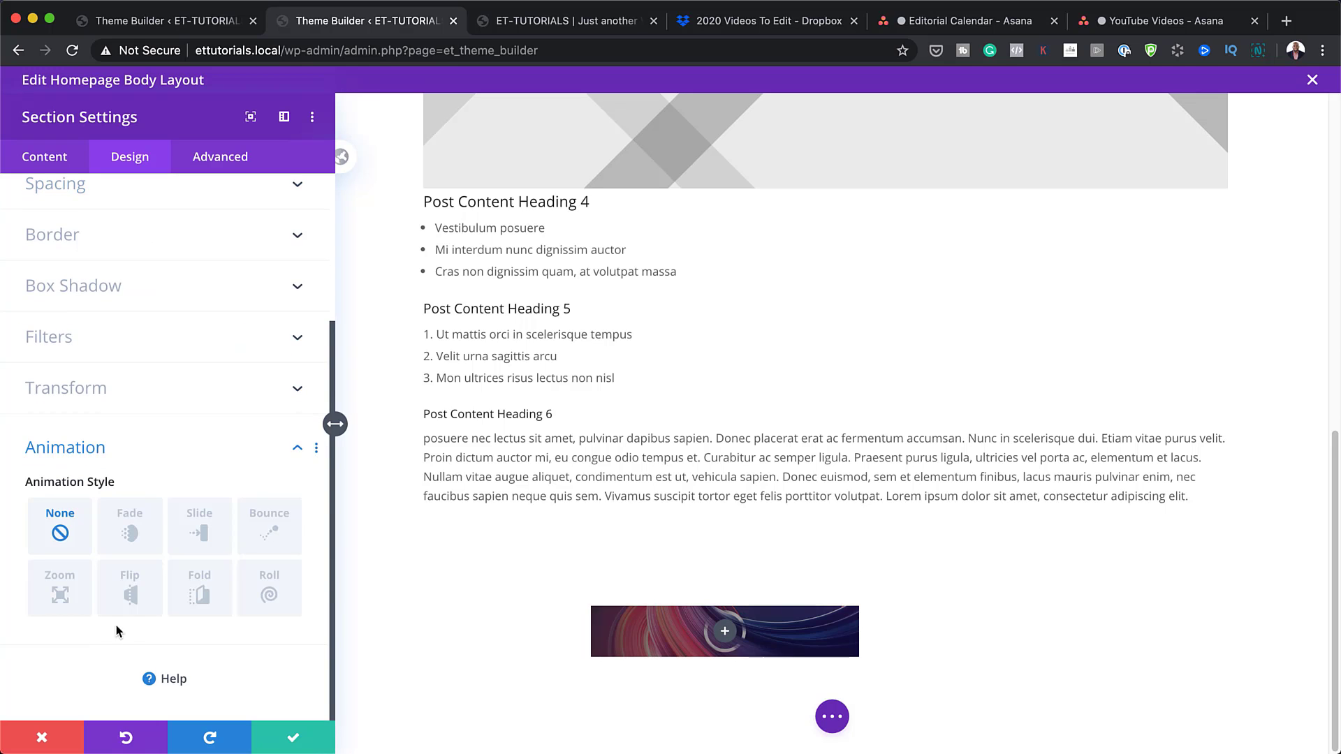
{"action": "left_click", "coordinate": [197, 532]}
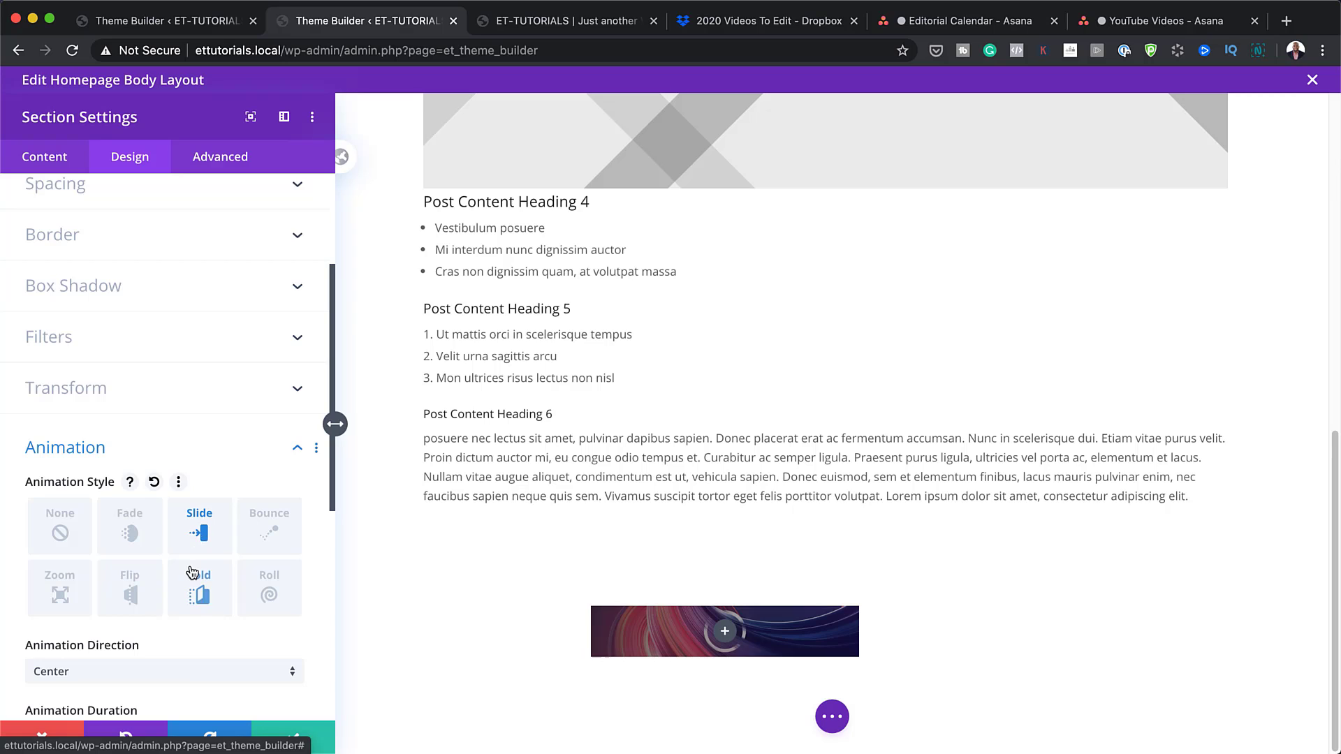
{"action": "scroll", "coordinate": [192, 572], "scroll_direction": "down", "scroll_amount": 3}
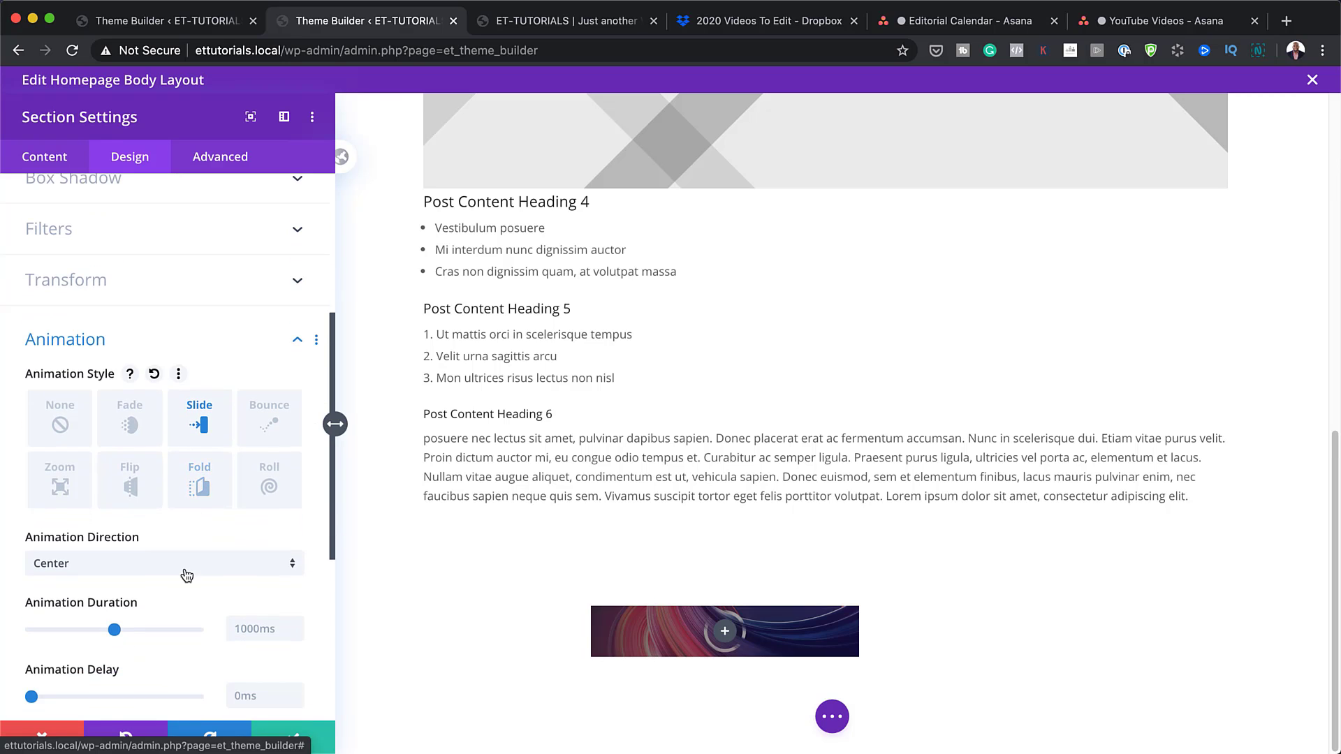
{"action": "left_click", "coordinate": [184, 569]}
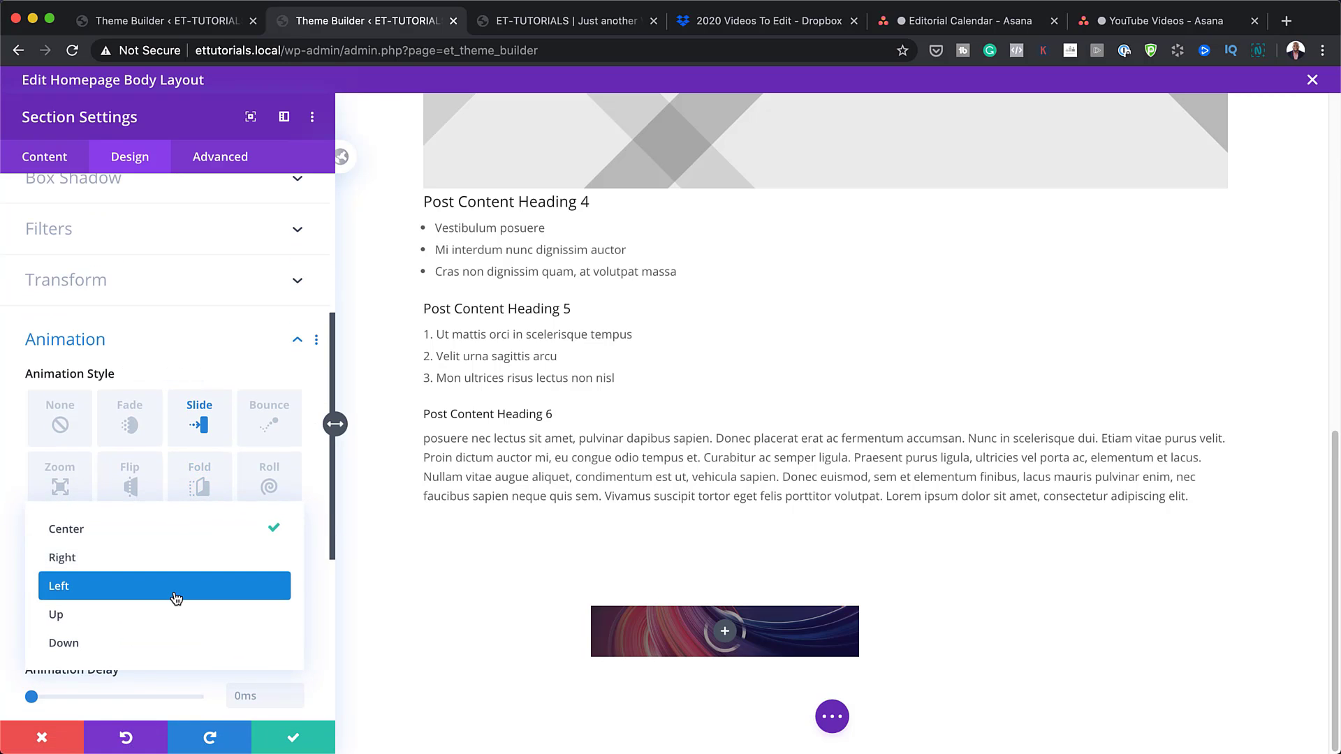
{"action": "left_click", "coordinate": [182, 557]}
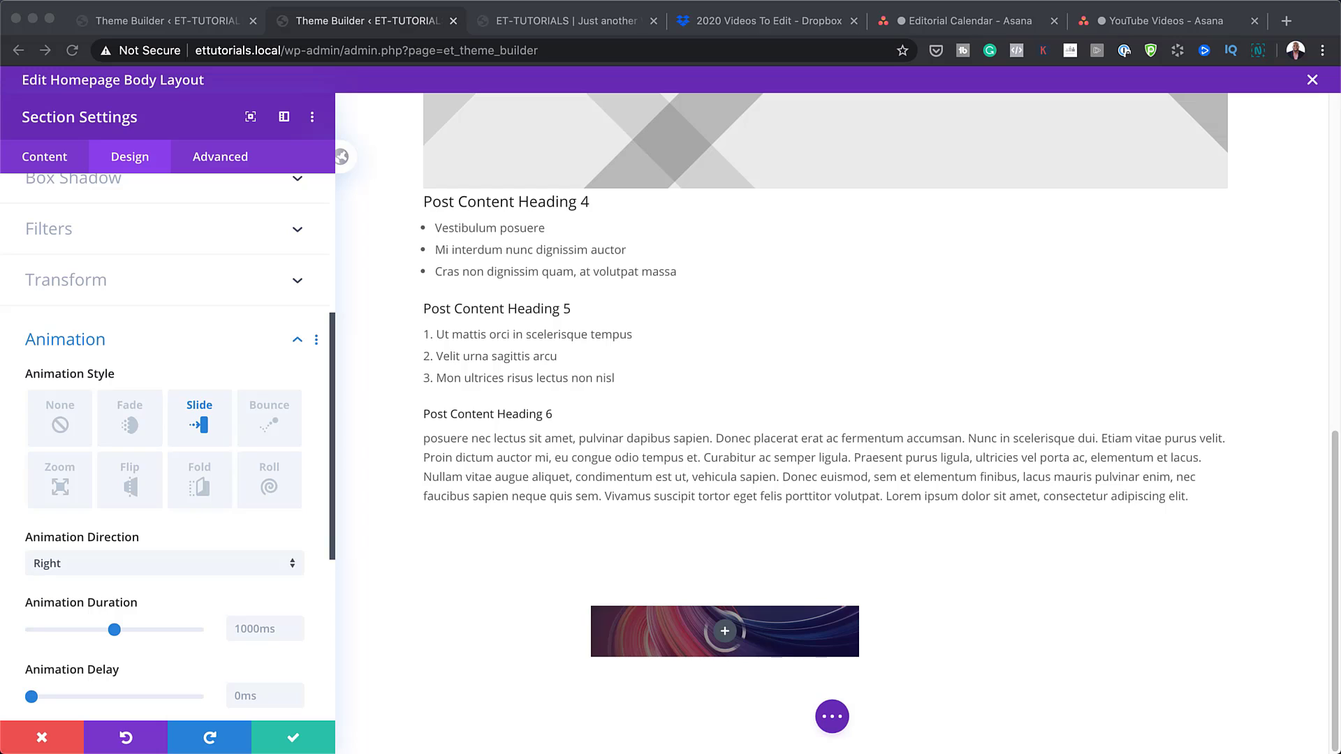
- Set the section's animation delay to 2000ms
{"action": "left_click", "coordinate": [246, 625]}
{"action": "scroll", "coordinate": [250, 641], "scroll_direction": "down", "scroll_amount": 1}
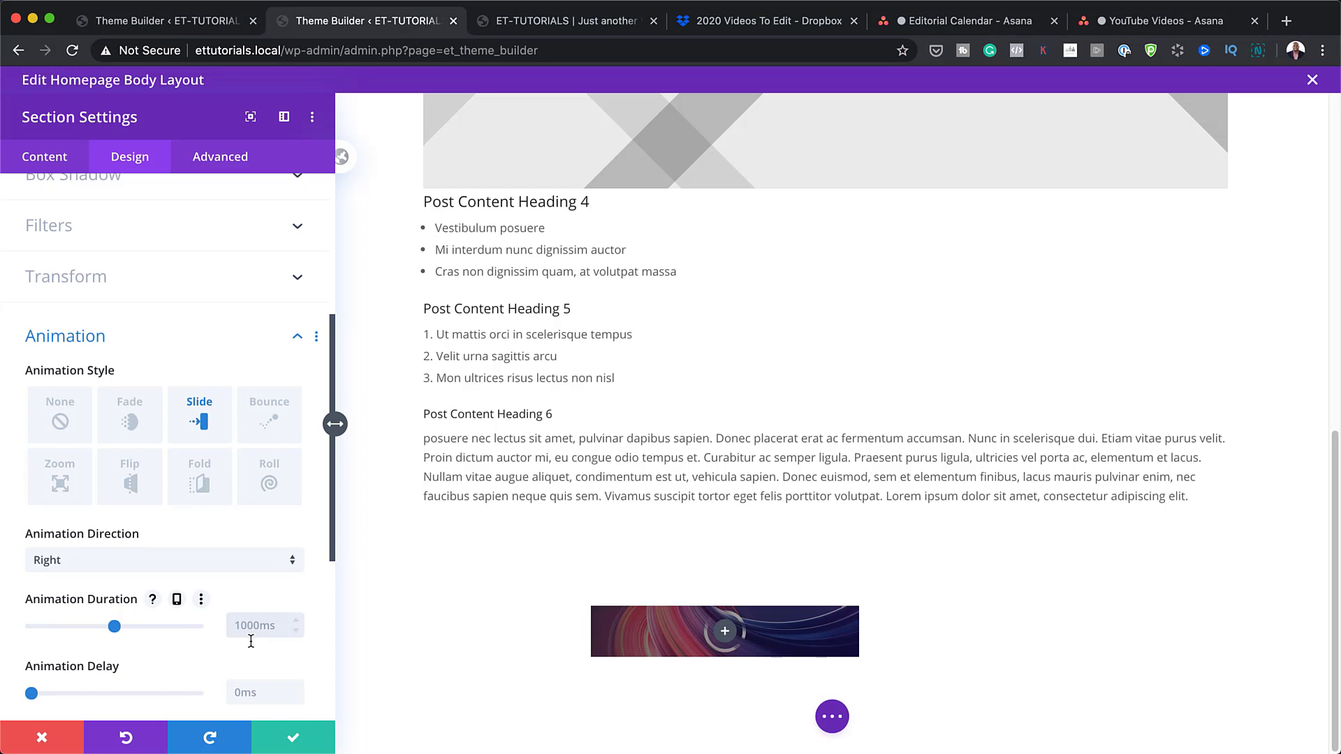
{"action": "scroll", "coordinate": [251, 641], "scroll_direction": "down", "scroll_amount": 1}
{"action": "left_click", "coordinate": [244, 685]}
{"action": "type", "text": "200"}
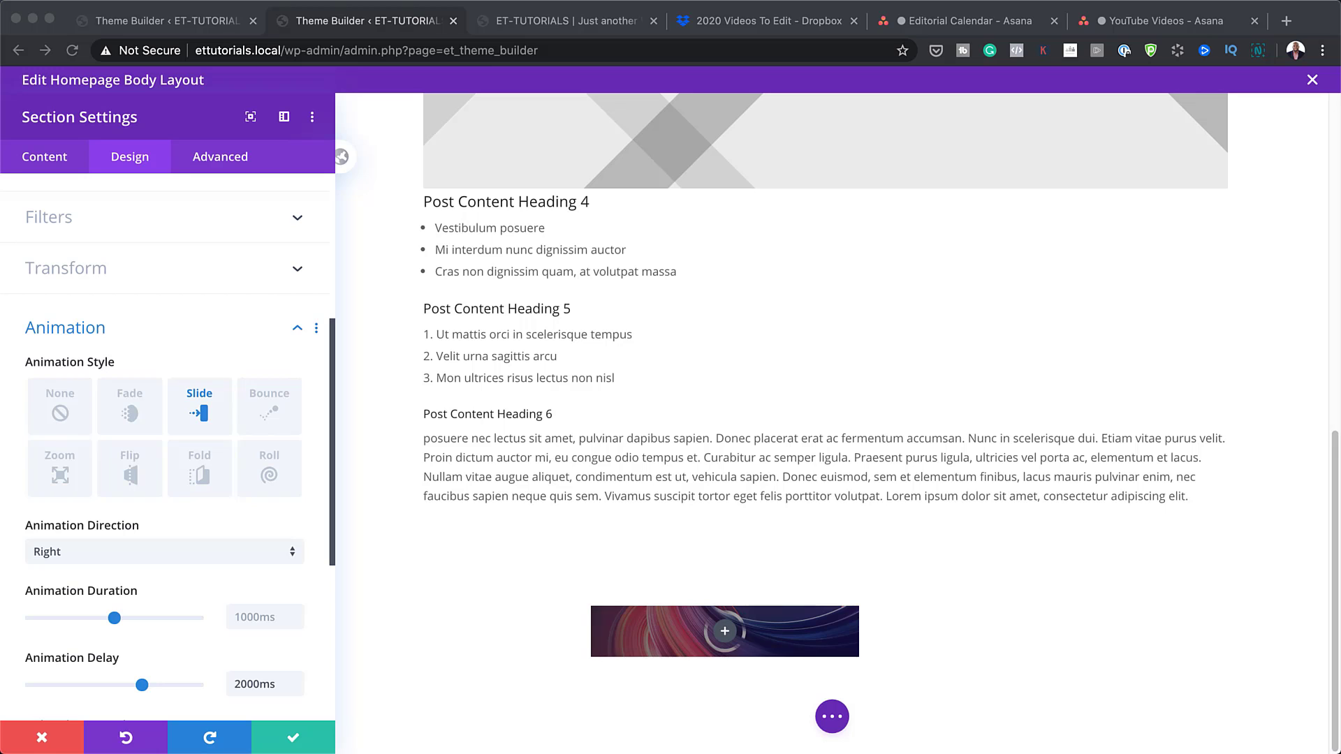
- Assign the CSS class slide-in-cta to the section
{"action": "left_click", "coordinate": [236, 161]}
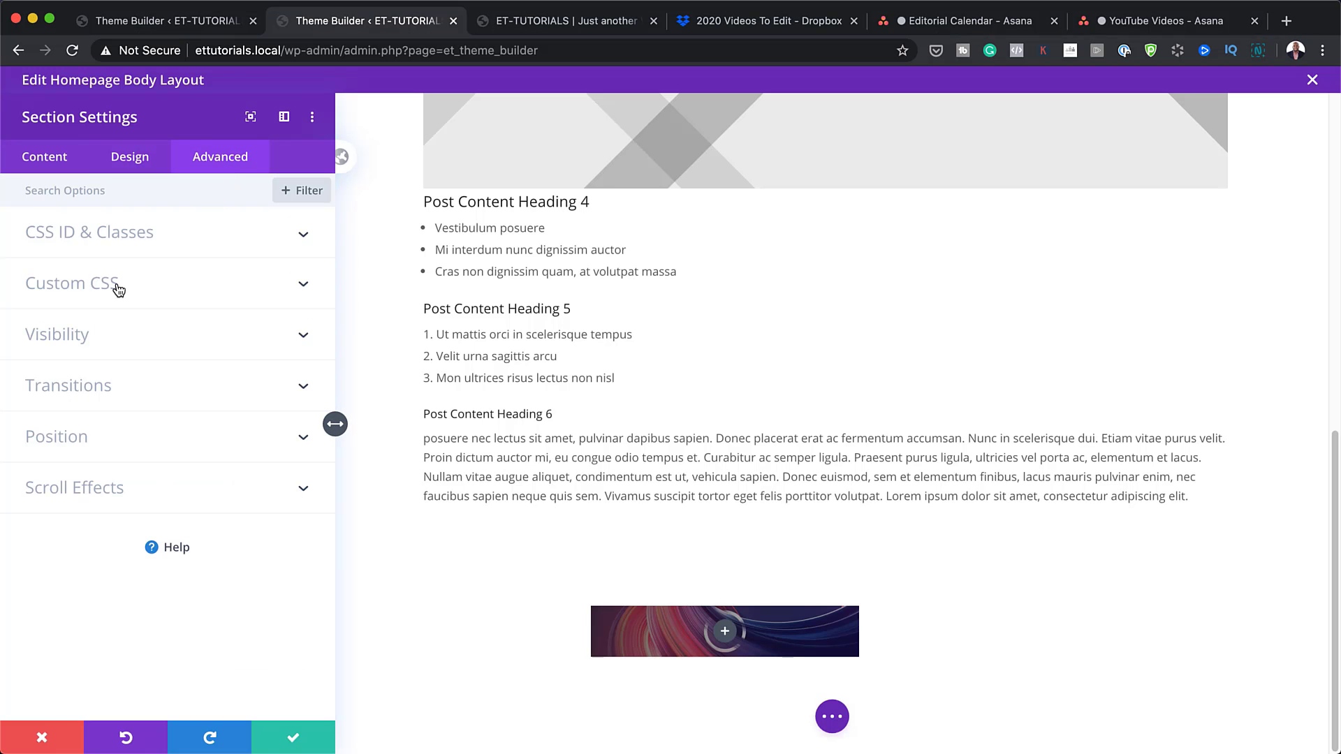
{"action": "left_click", "coordinate": [140, 236]}
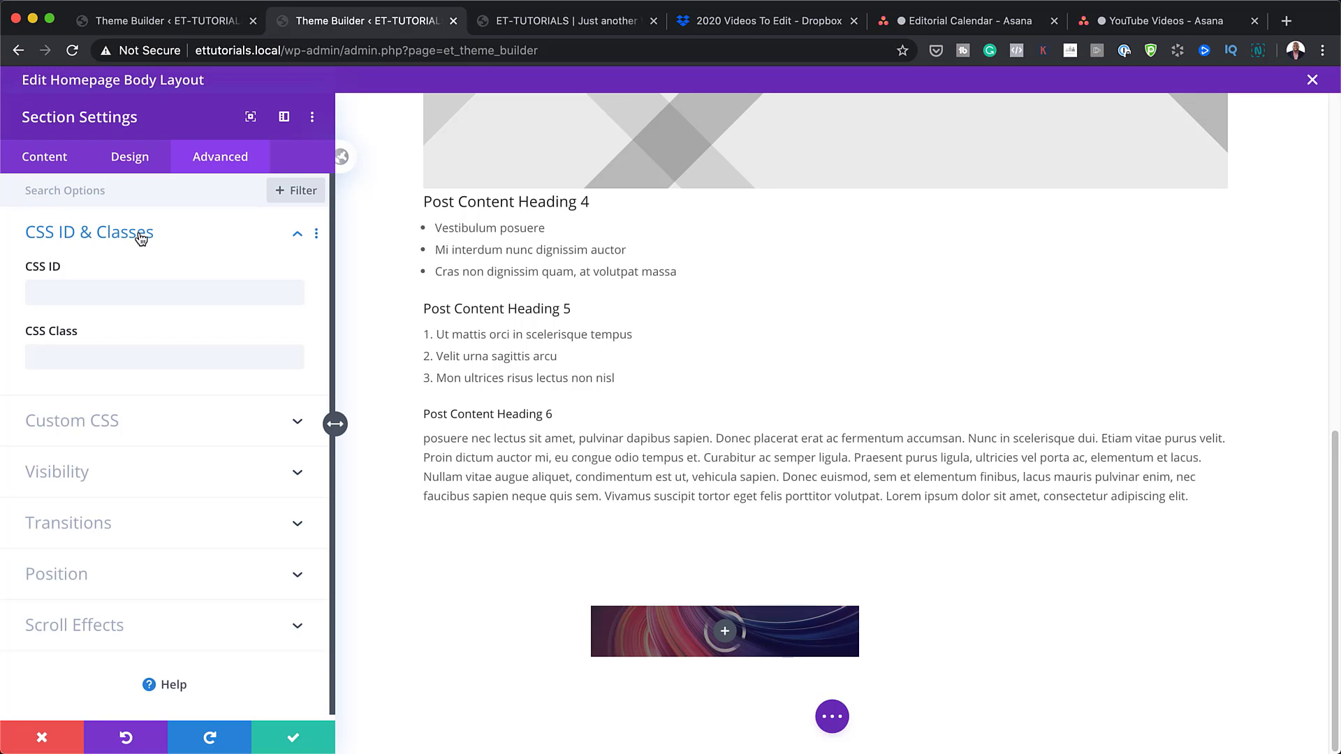
{"action": "left_click", "coordinate": [102, 357]}
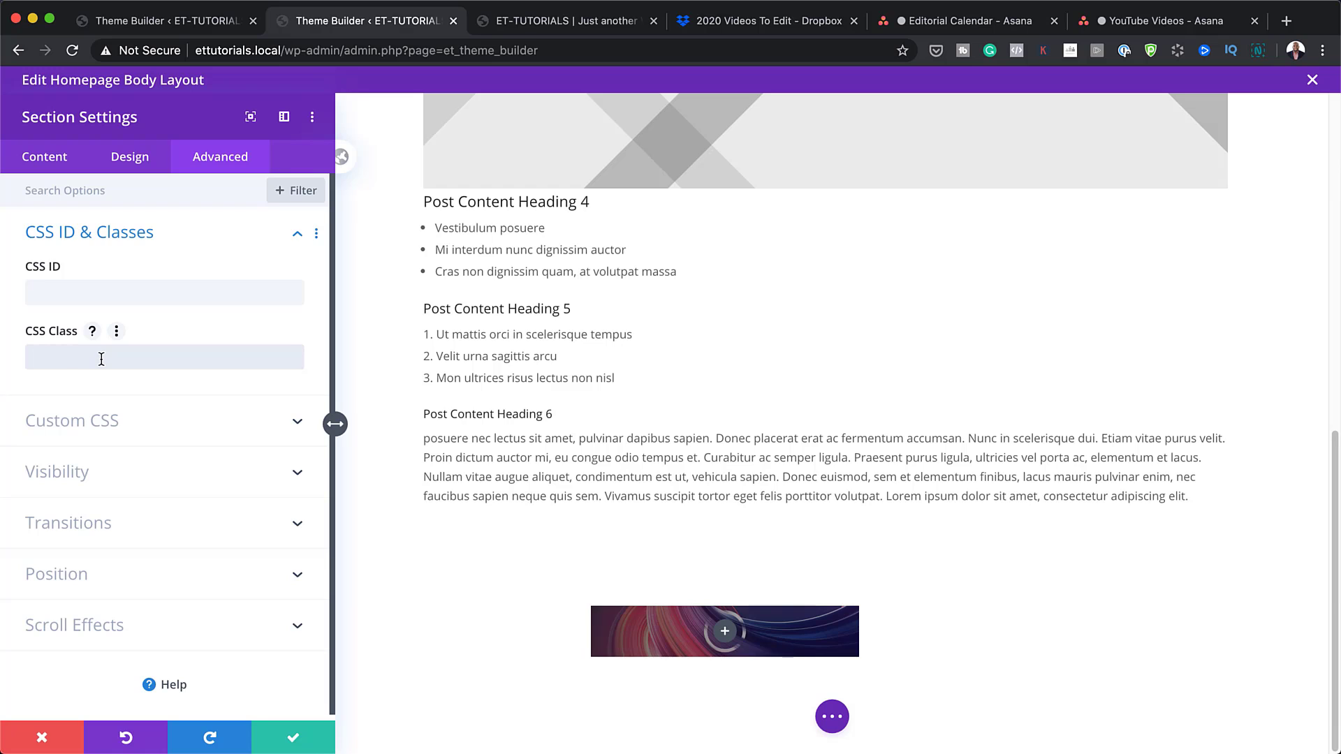
{"action": "type", "text": "slide-in-cta"}
- Set the section's Z index to 999
{"action": "left_click", "coordinate": [70, 579]}
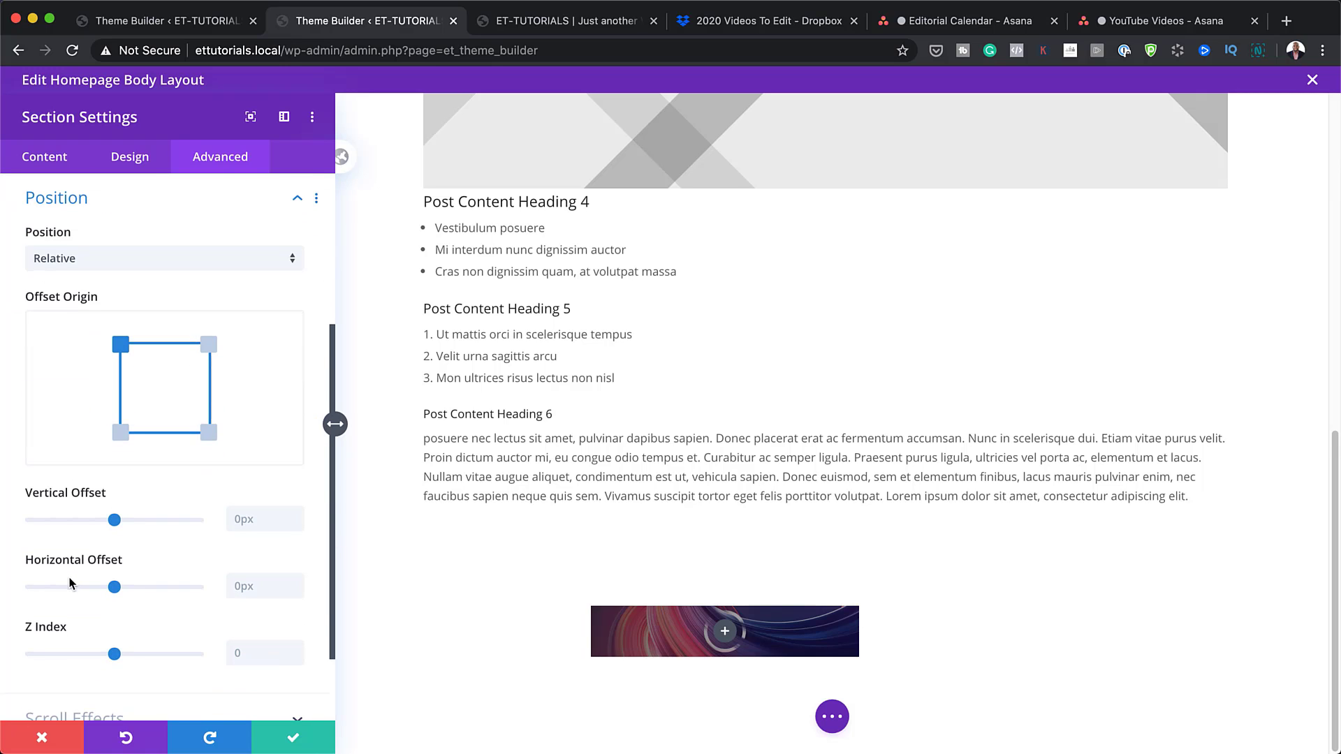
{"action": "left_click", "coordinate": [265, 655]}
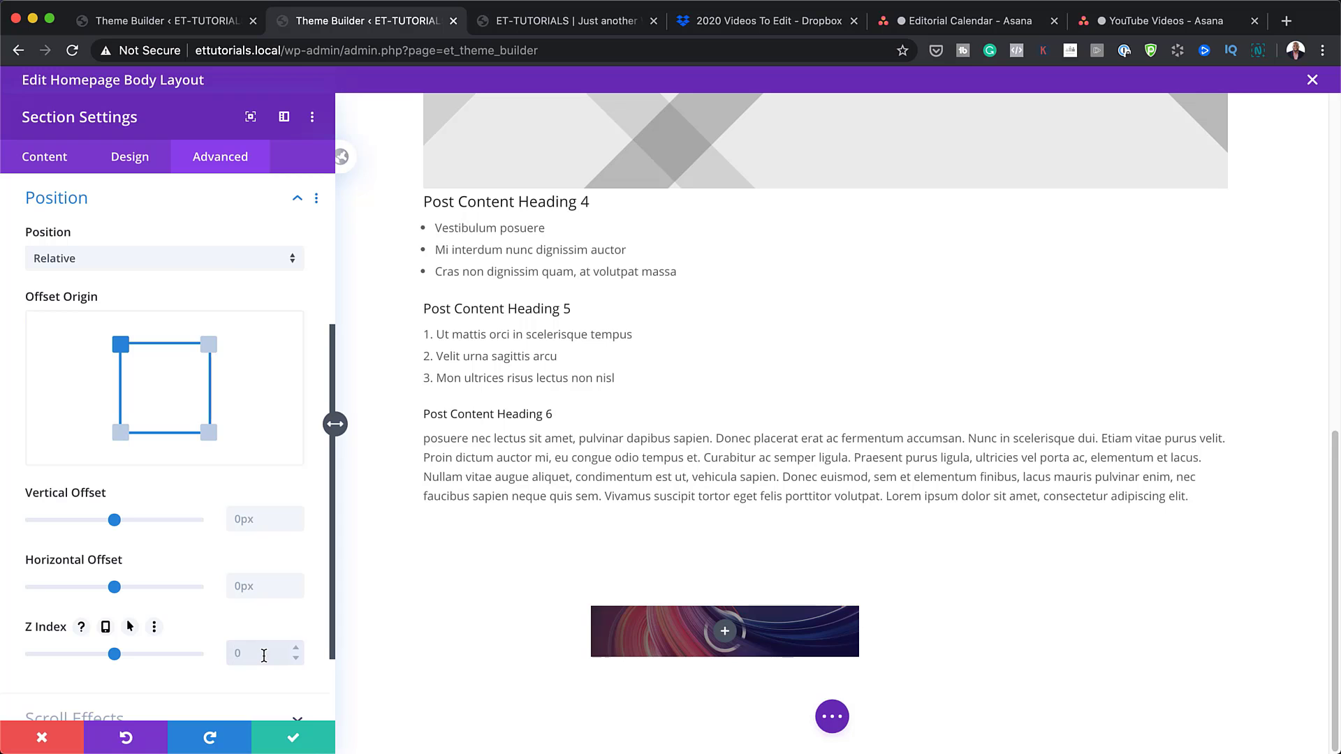
{"action": "type", "text": "999"}
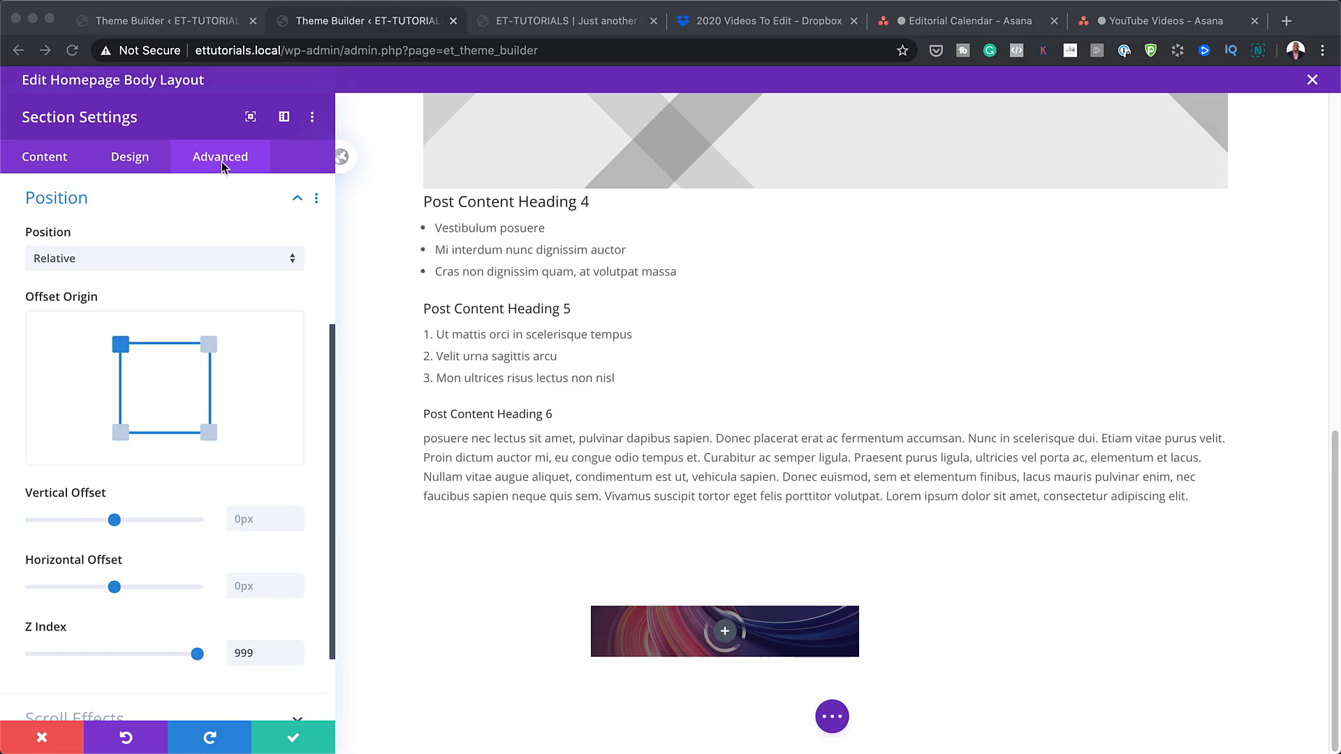
- Add main element CSS to the section: position: fixed; top: 80px; left: -320px; and save the section settings
{"action": "scroll", "coordinate": [183, 333], "scroll_direction": "up", "scroll_amount": 3}
{"action": "scroll", "coordinate": [203, 338], "scroll_direction": "up", "scroll_amount": 1}
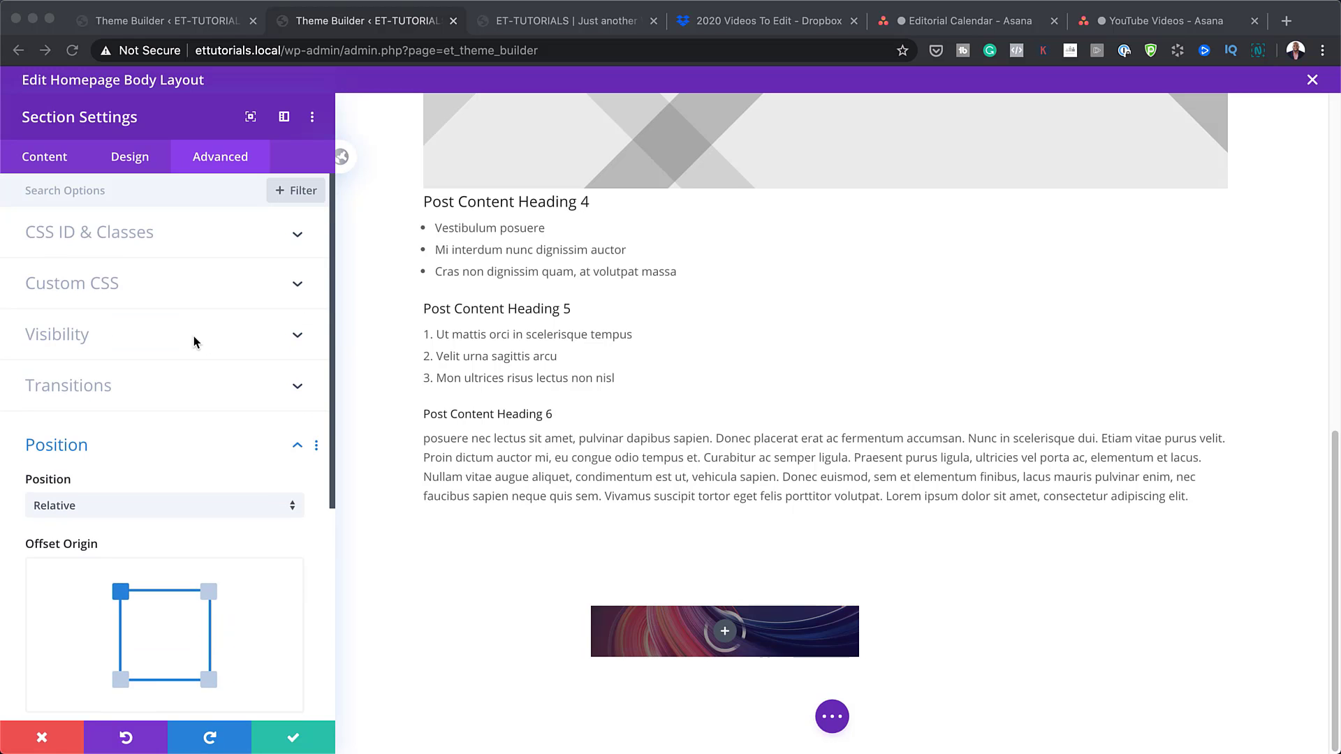
{"action": "left_click", "coordinate": [92, 285]}
{"action": "left_click", "coordinate": [89, 399]}
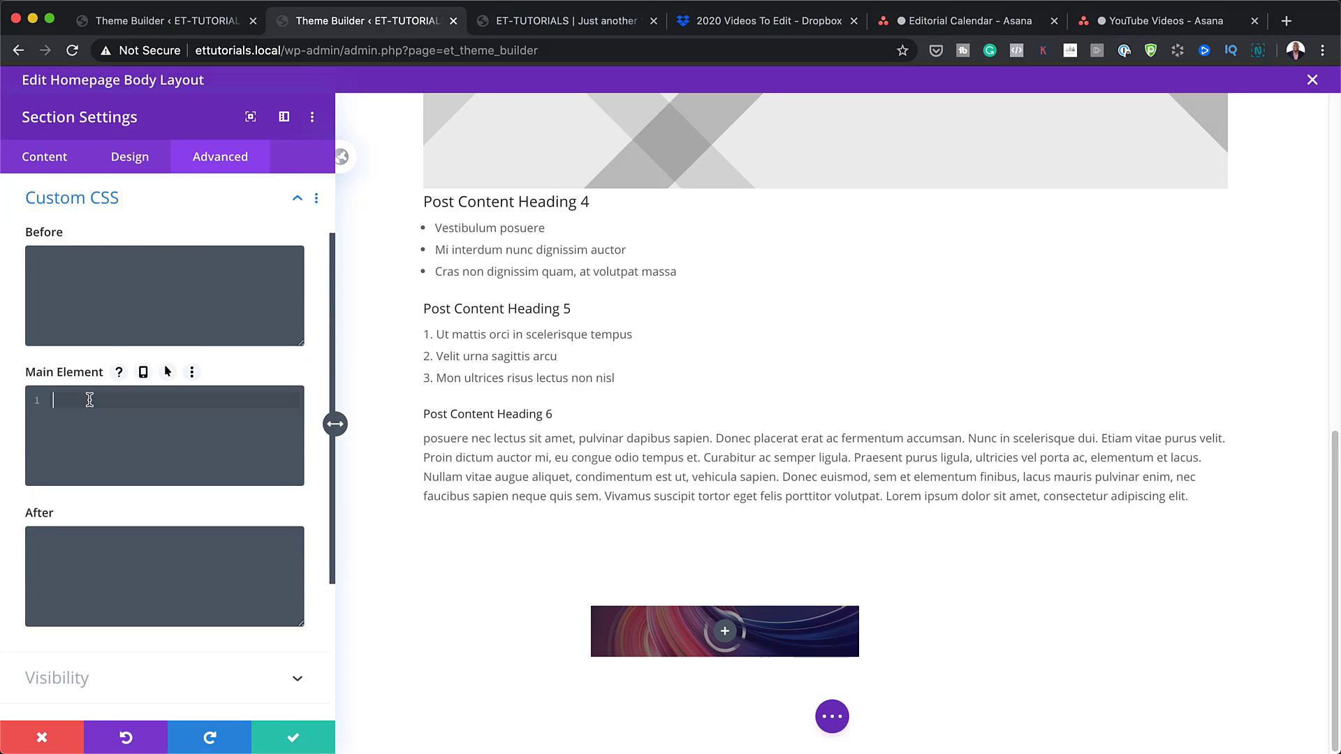
{"action": "type", "text": "position: fixed; top: 80px; left: -320px;"}
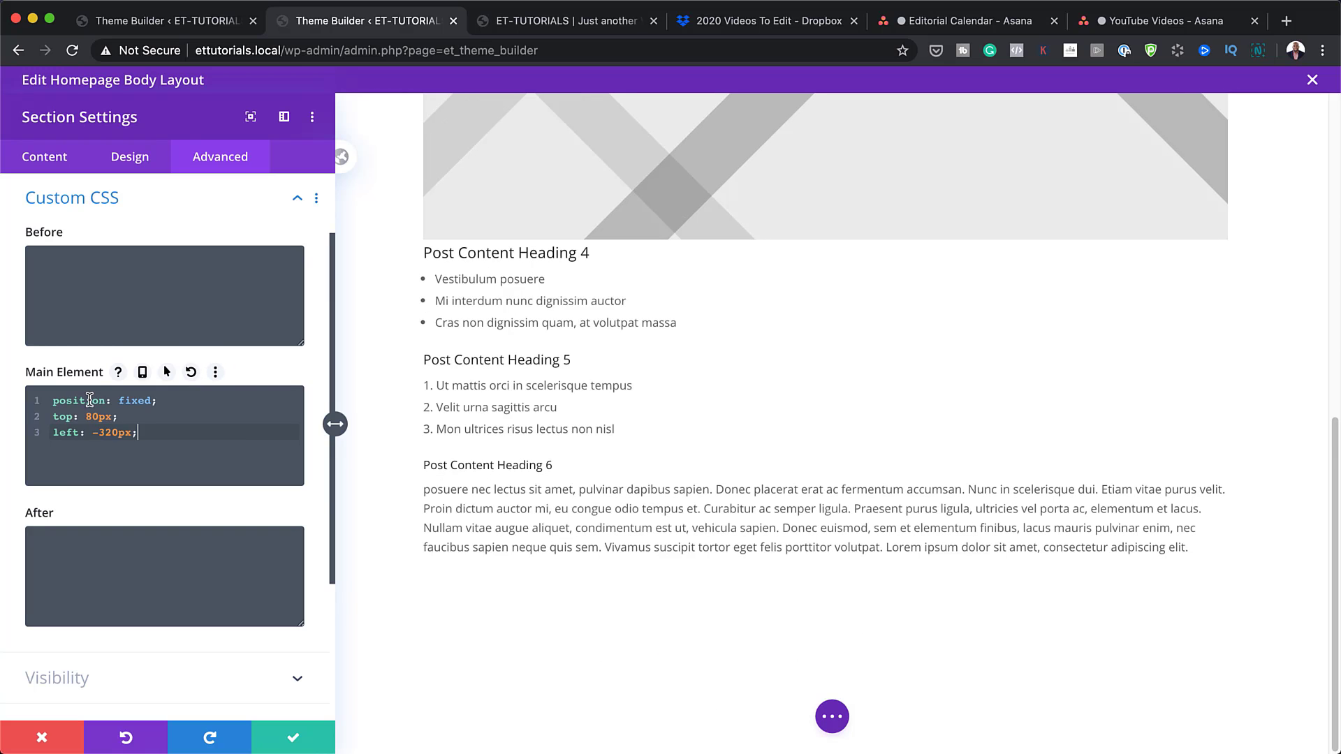
{"action": "scroll", "coordinate": [767, 427], "scroll_direction": "up", "scroll_amount": 10}
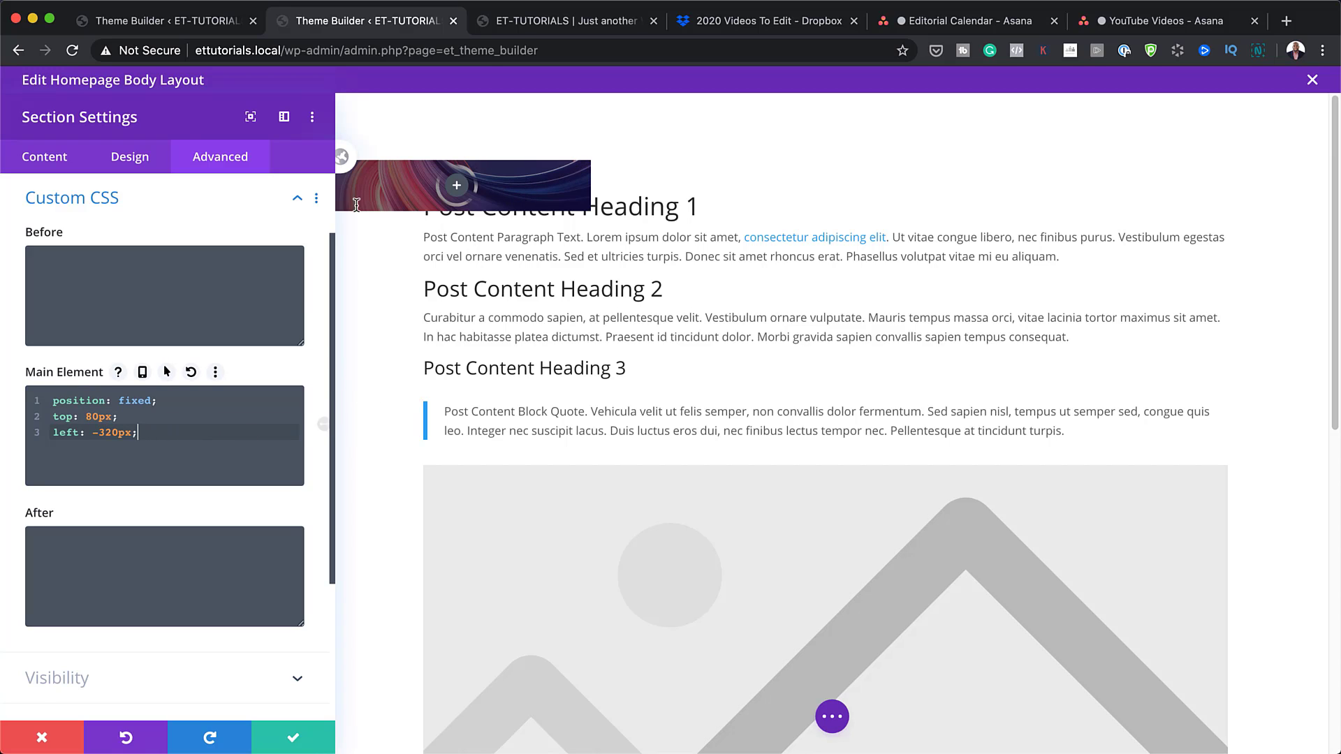
{"action": "left_click", "coordinate": [294, 737]}
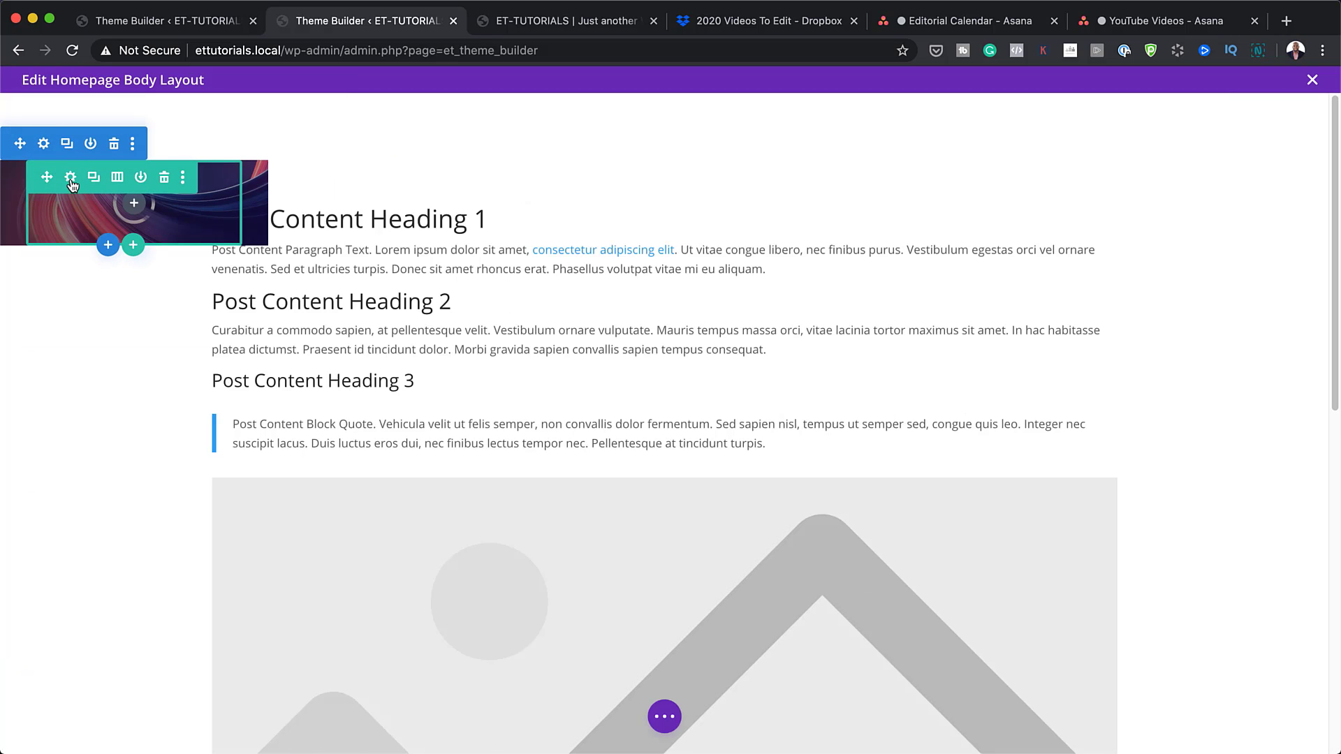
- Give the call-to-action section's row a custom gutter width of 1 and a width of 100%
{"action": "left_click", "coordinate": [70, 180]}
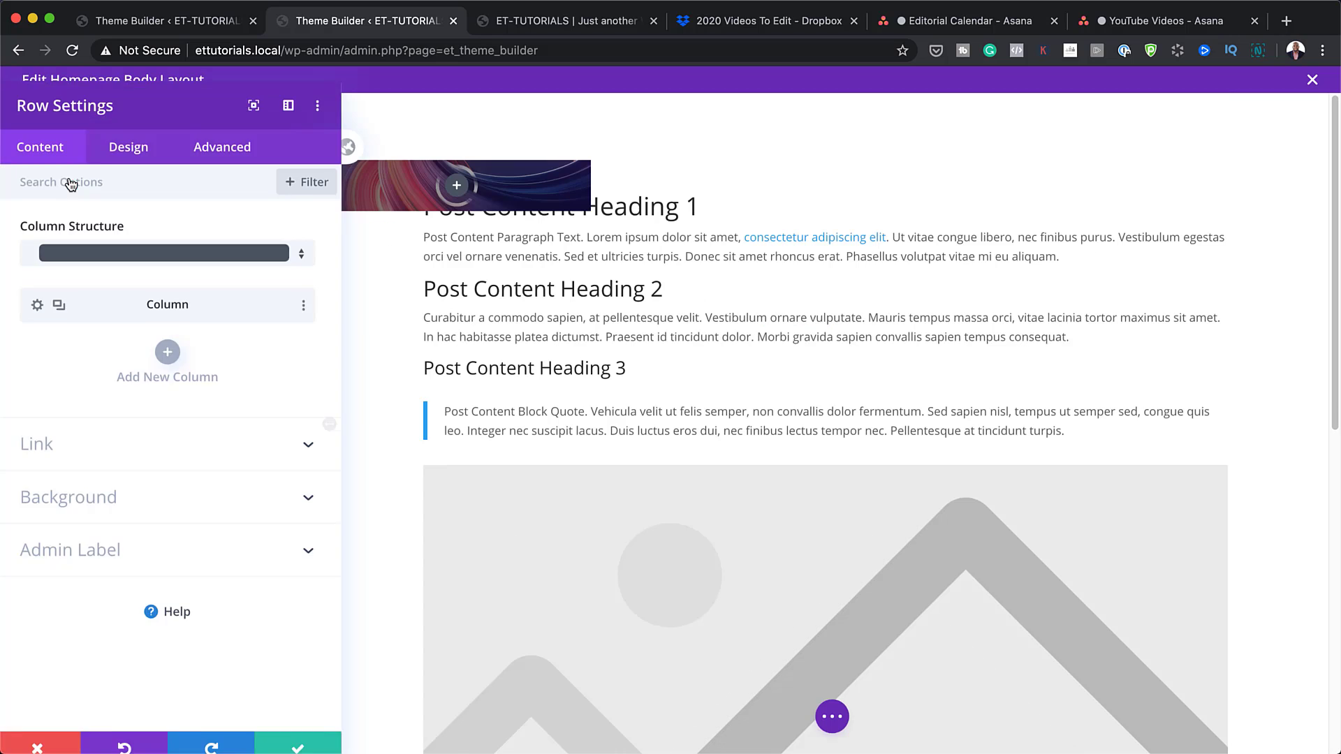
{"action": "left_click", "coordinate": [126, 161]}
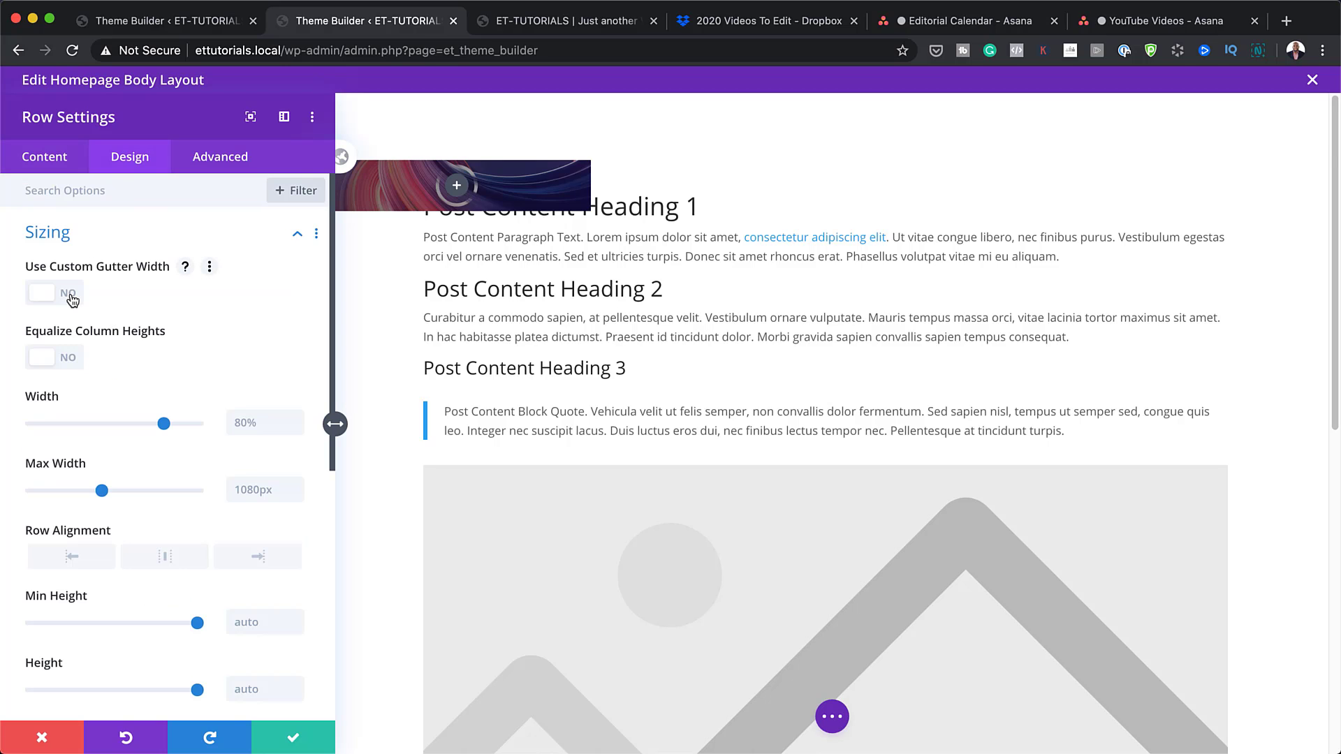
{"action": "left_click", "coordinate": [70, 294]}
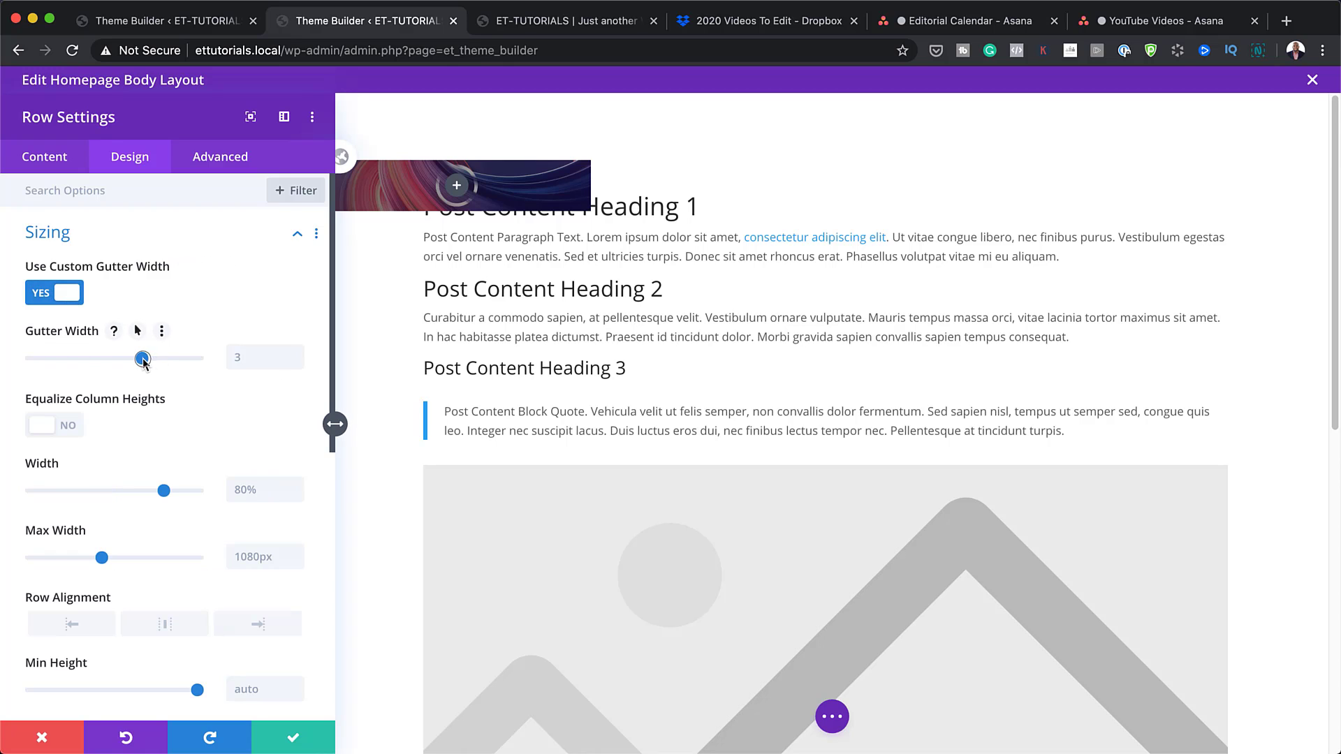
{"action": "left_click_drag", "start_coordinate": [143, 358], "coordinate": [29, 363]}
{"action": "left_click", "coordinate": [258, 490]}
{"action": "type", "text": "100%"}
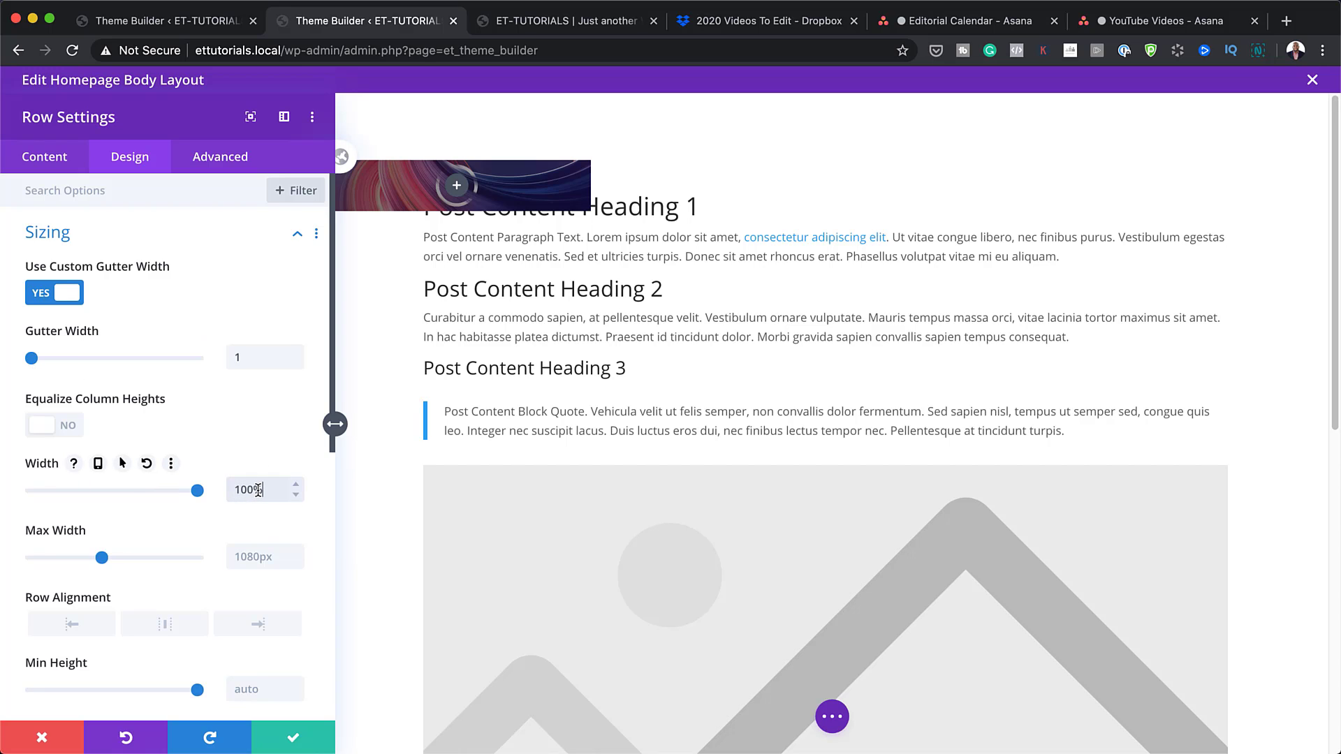
- Set the row's linked top and bottom padding to 0px and save the row settings
{"action": "scroll", "coordinate": [210, 517], "scroll_direction": "down", "scroll_amount": 10}
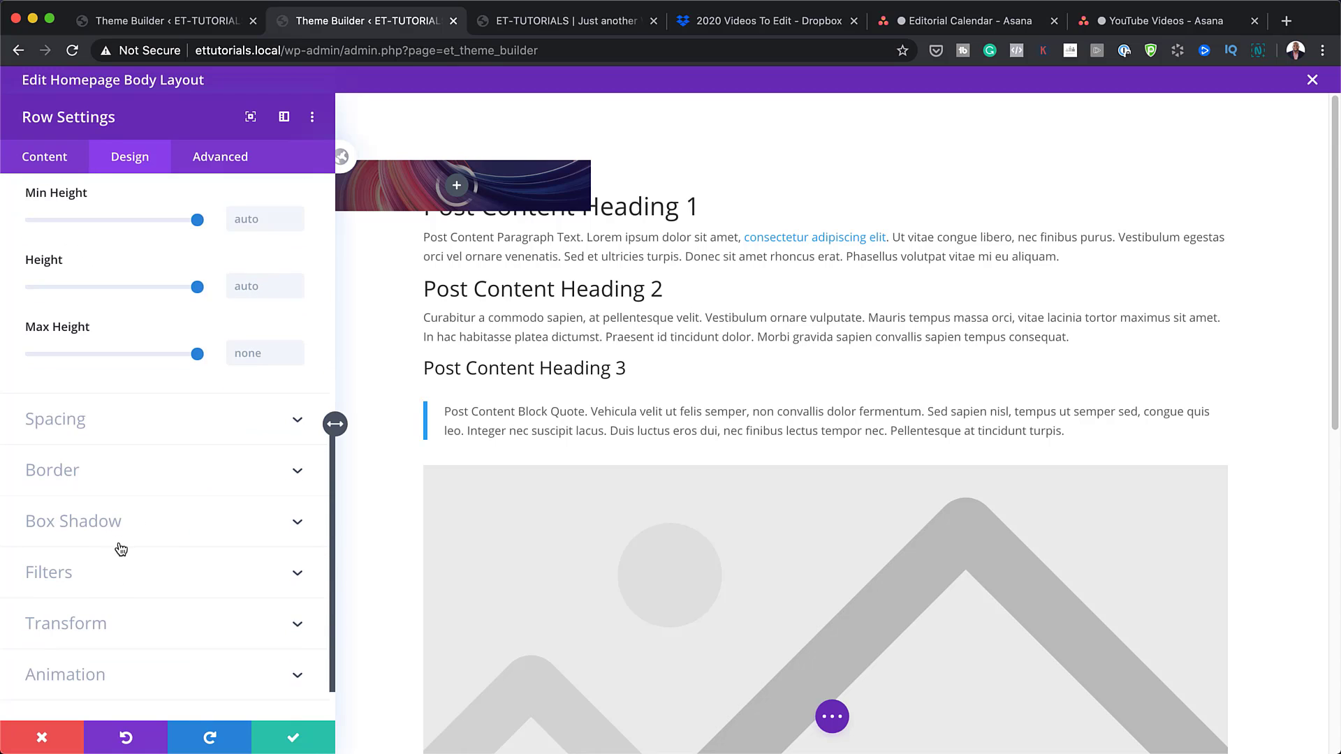
{"action": "left_click", "coordinate": [72, 433]}
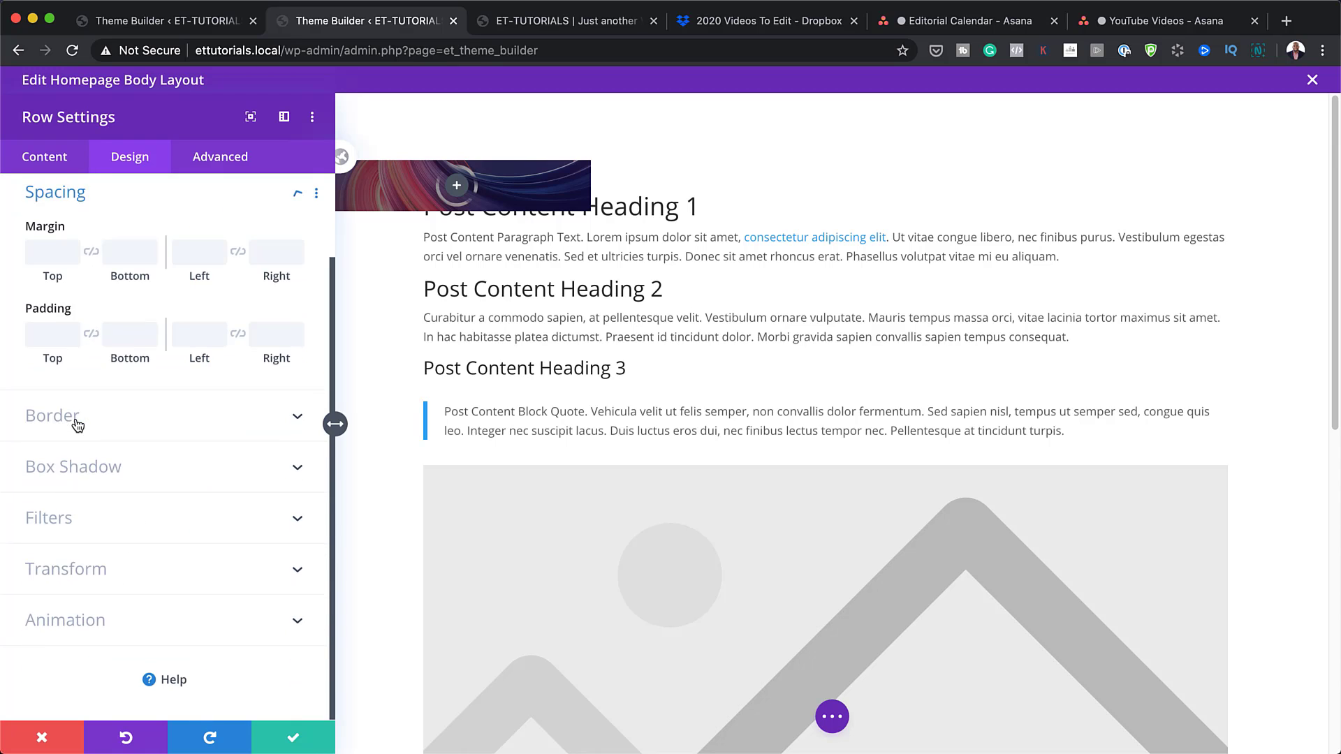
{"action": "left_click", "coordinate": [55, 336]}
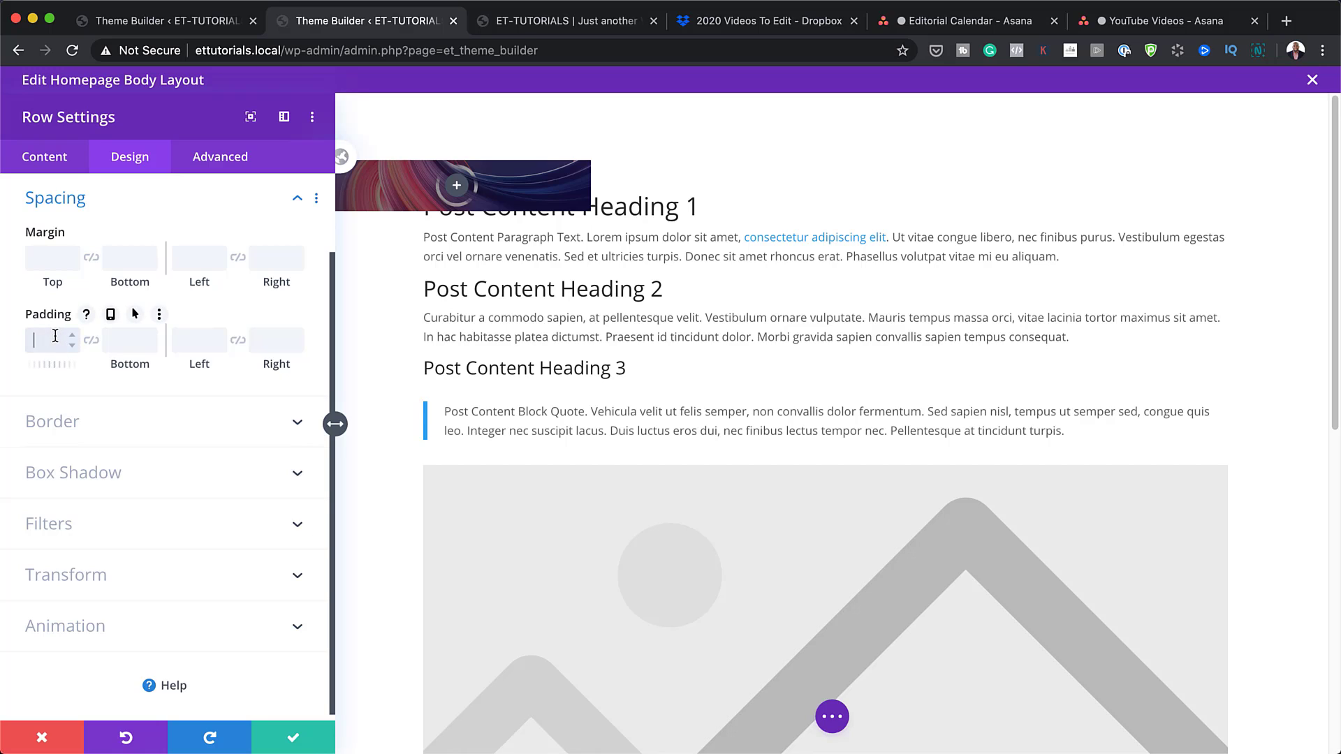
{"action": "left_click", "coordinate": [91, 340]}
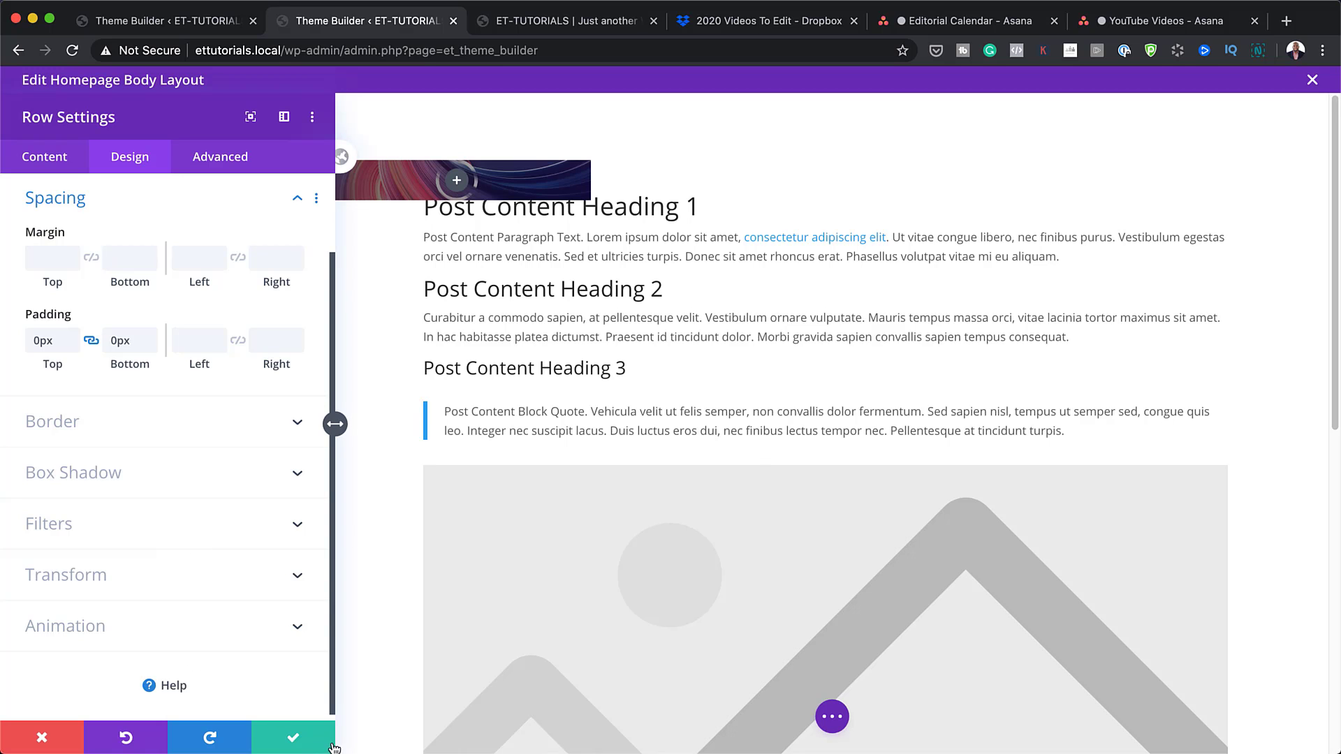
{"action": "left_click", "coordinate": [295, 741]}
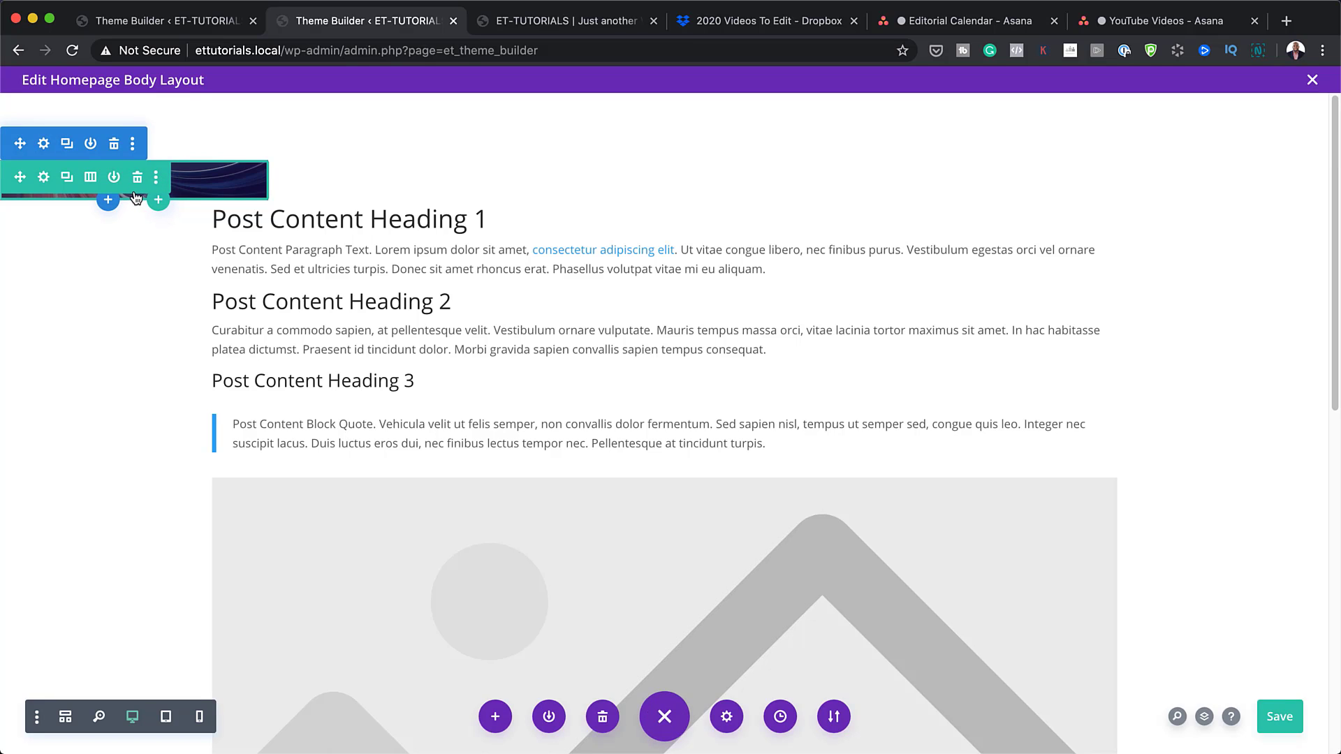
- Insert a Call To Action module into the second section's row using wireframe view, then return to desktop view
{"action": "left_click", "coordinate": [65, 717]}
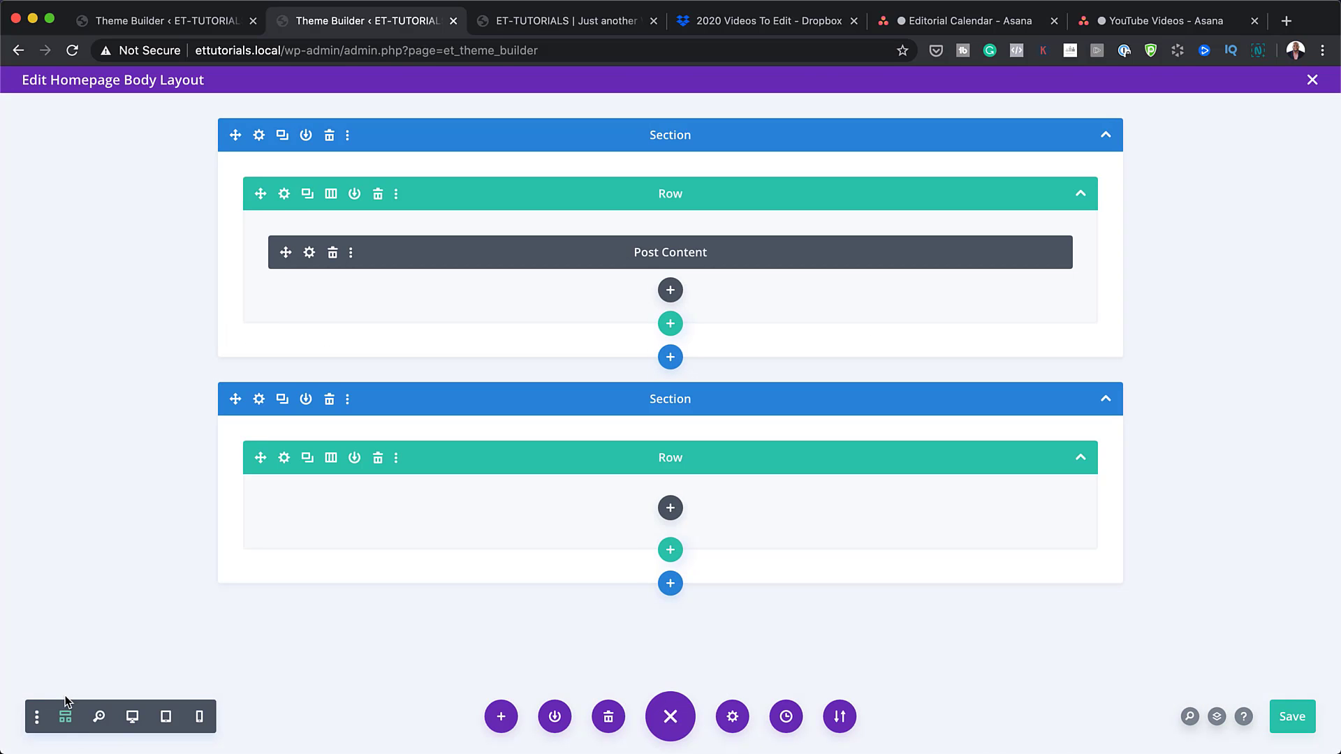
{"action": "left_click", "coordinate": [670, 508]}
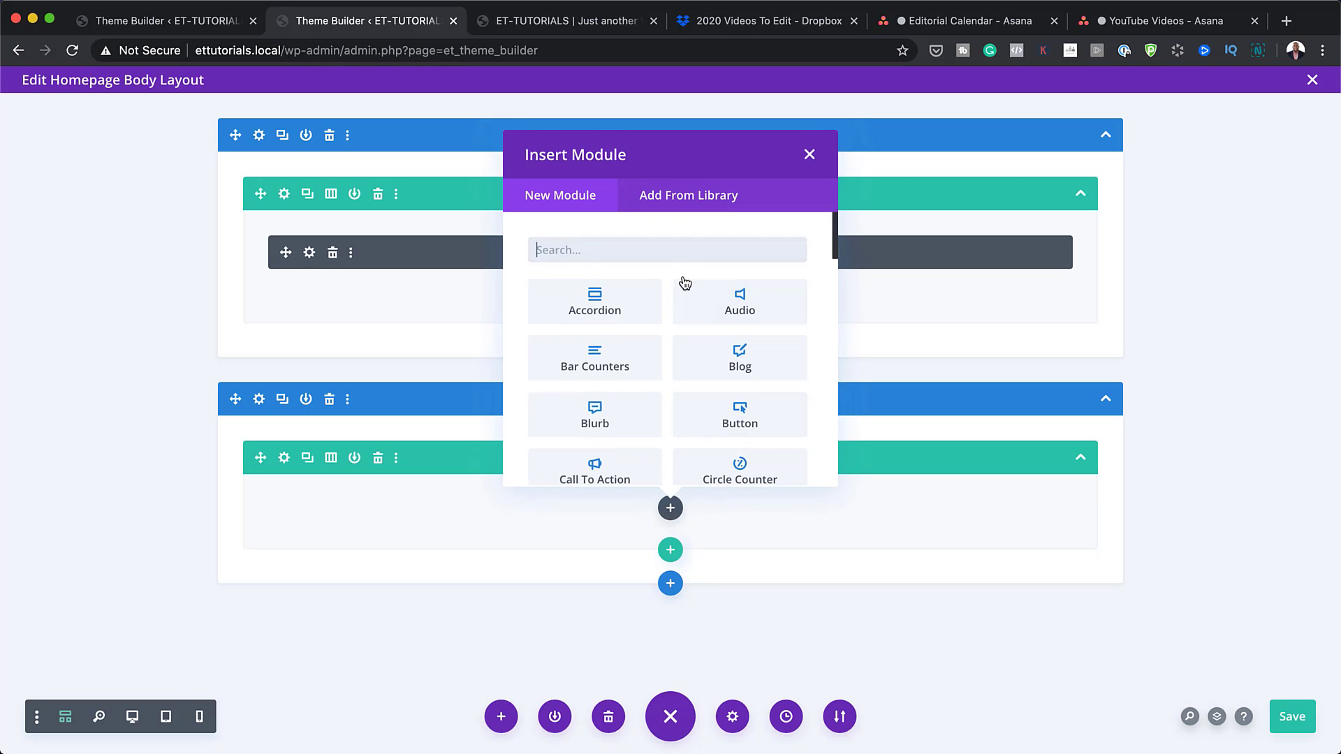
{"action": "left_click", "coordinate": [618, 478]}
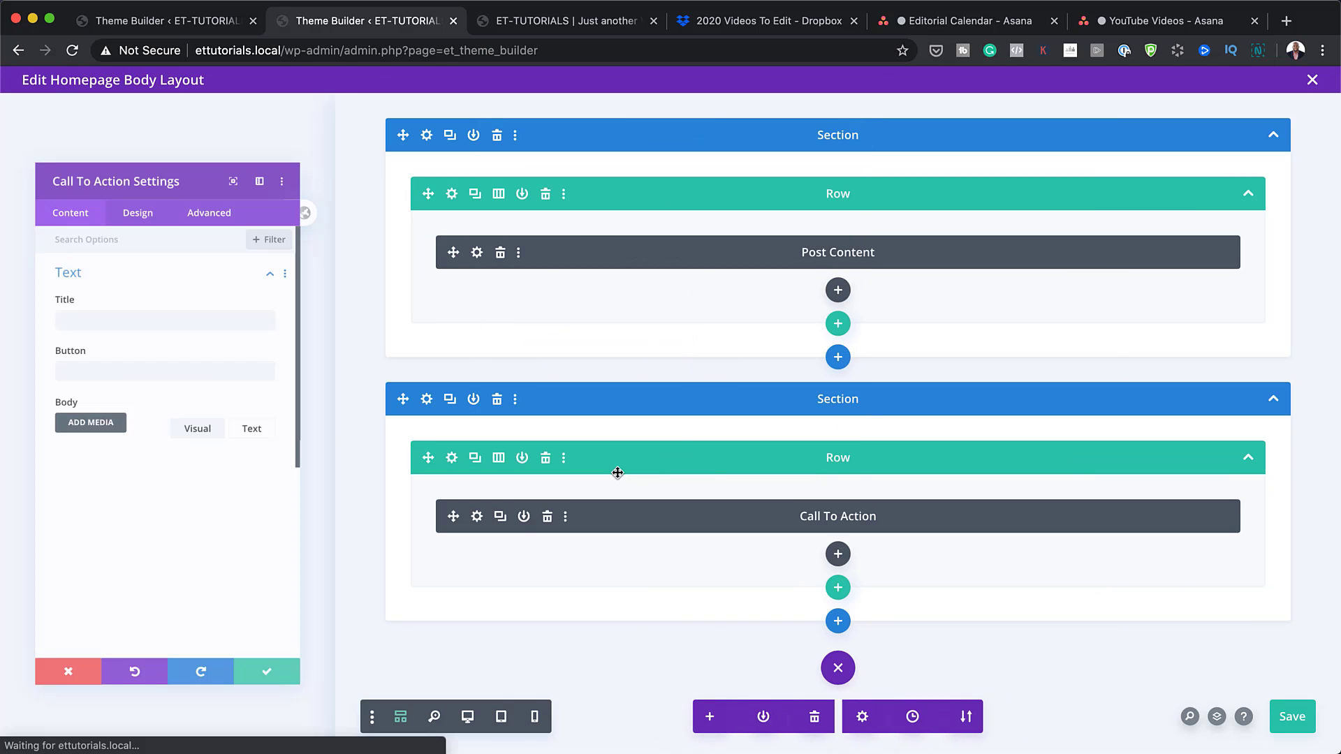
{"action": "left_click", "coordinate": [467, 716]}
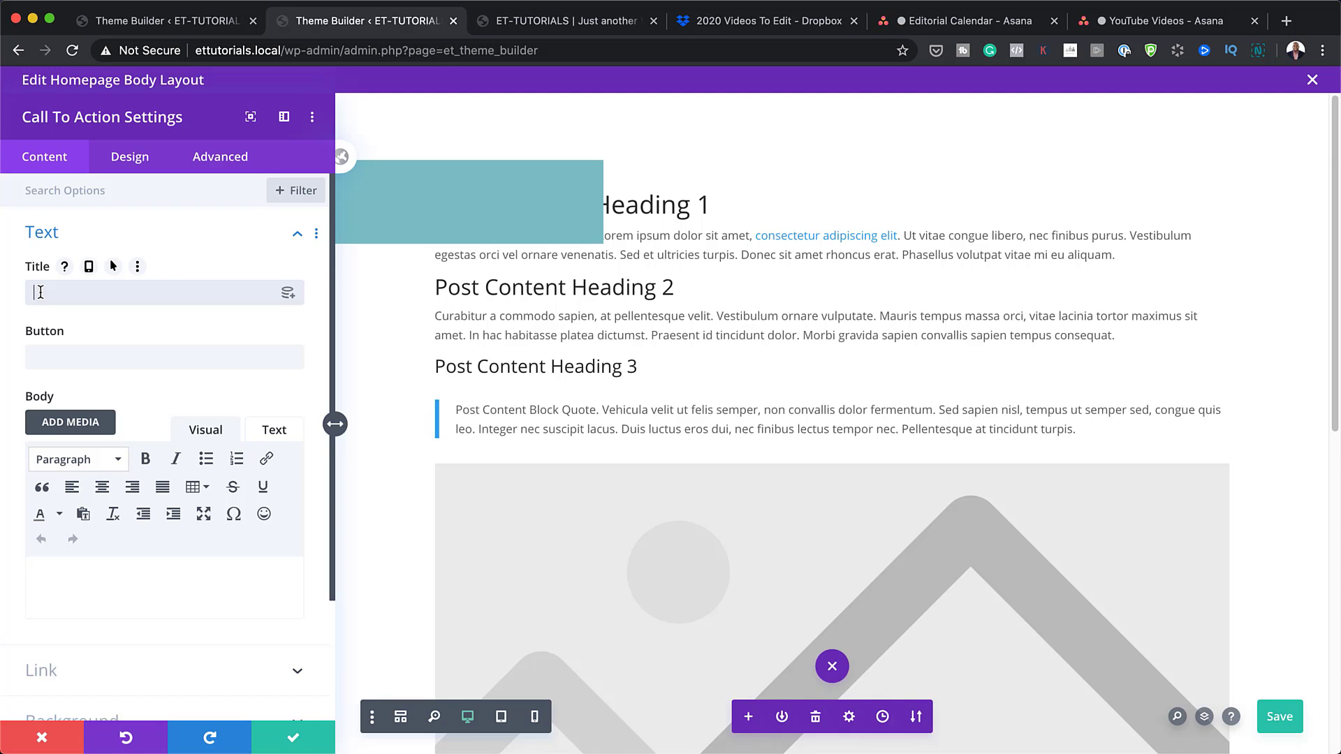
- Set the module's title to "25% OFF MONDAY DEAL"
{"action": "type", "text": "25%"}
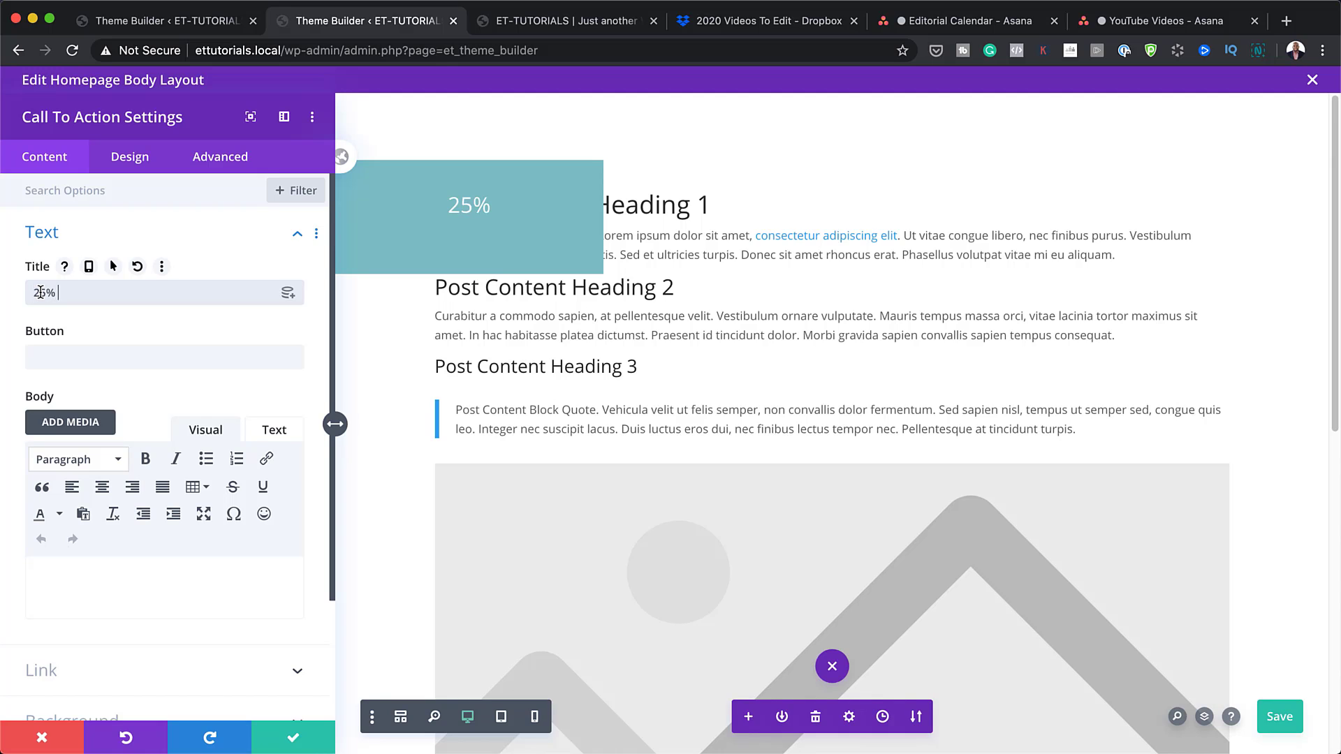
{"action": "type", "text": " OFF"}
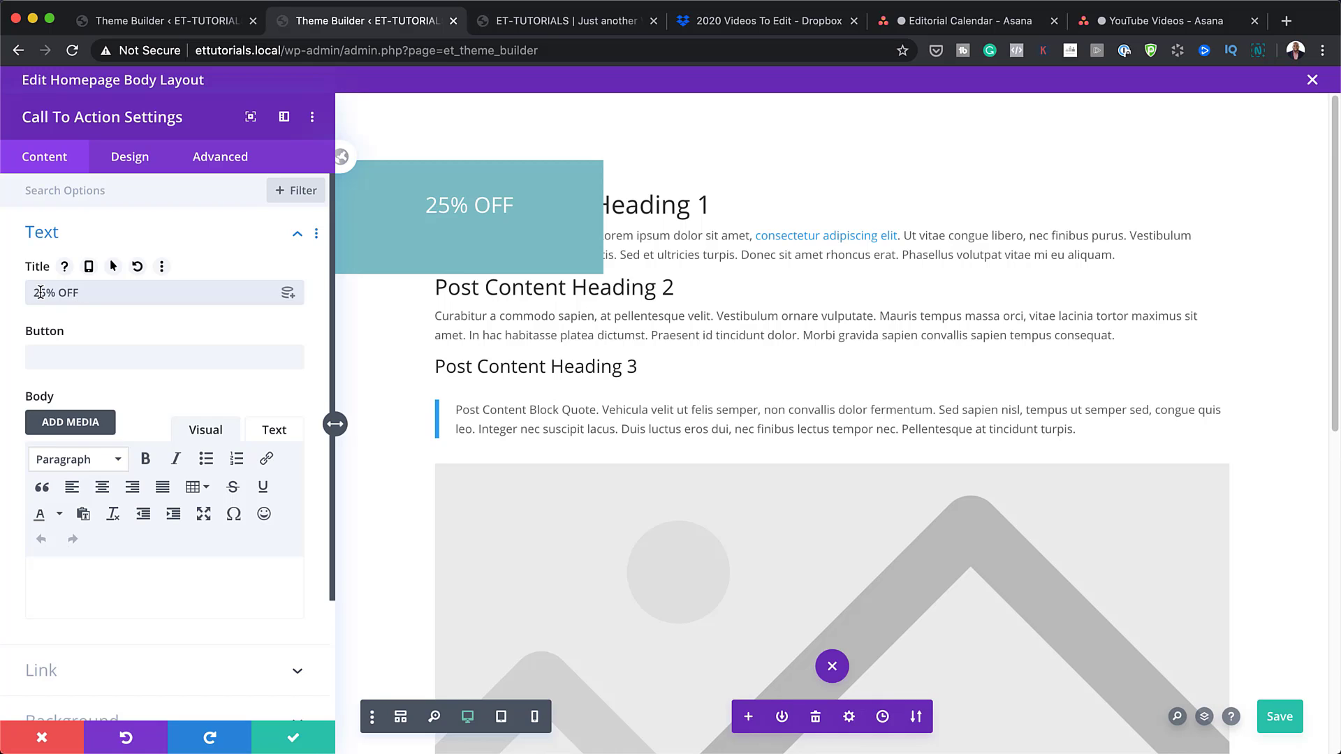
{"action": "type", "text": " MONDAY DEAL"}
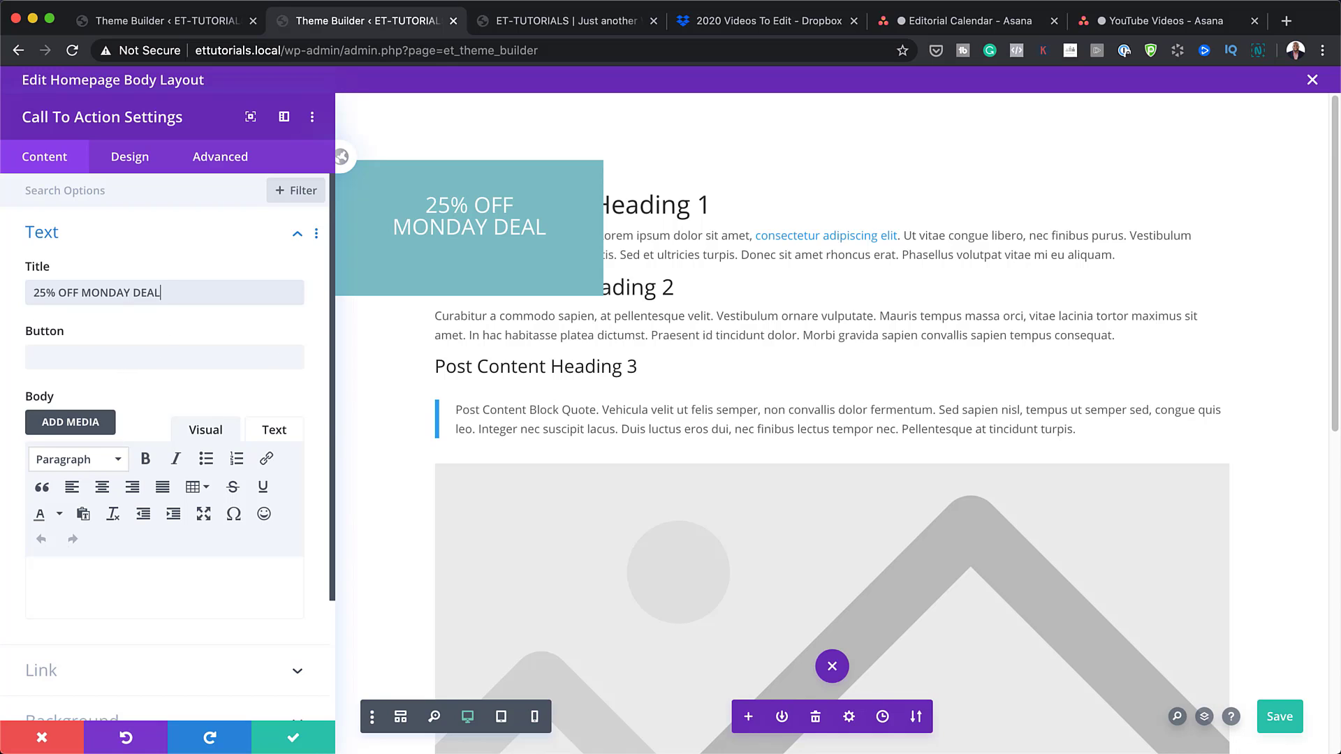
- Enter "Our Biggest Sale Ever!" as the module's body text
{"action": "left_click", "coordinate": [149, 570]}
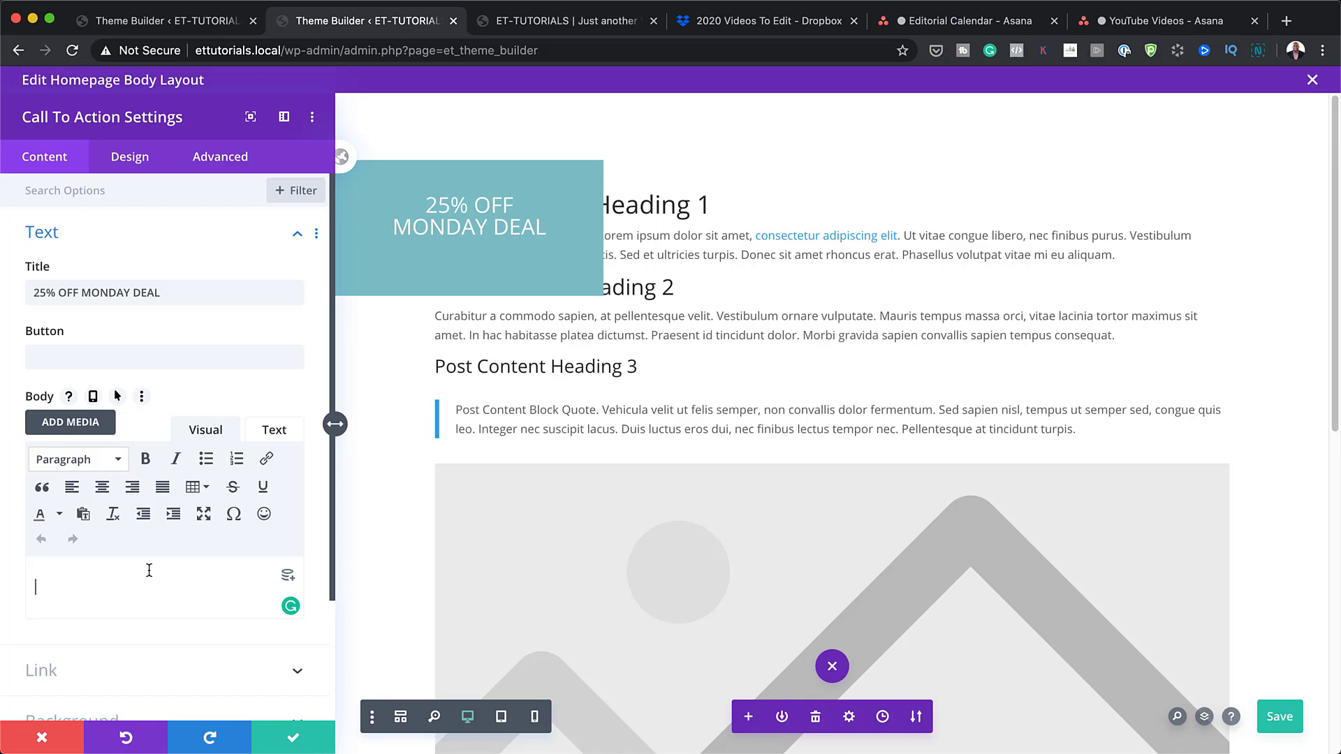
{"action": "type", "text": "Our biggest"}
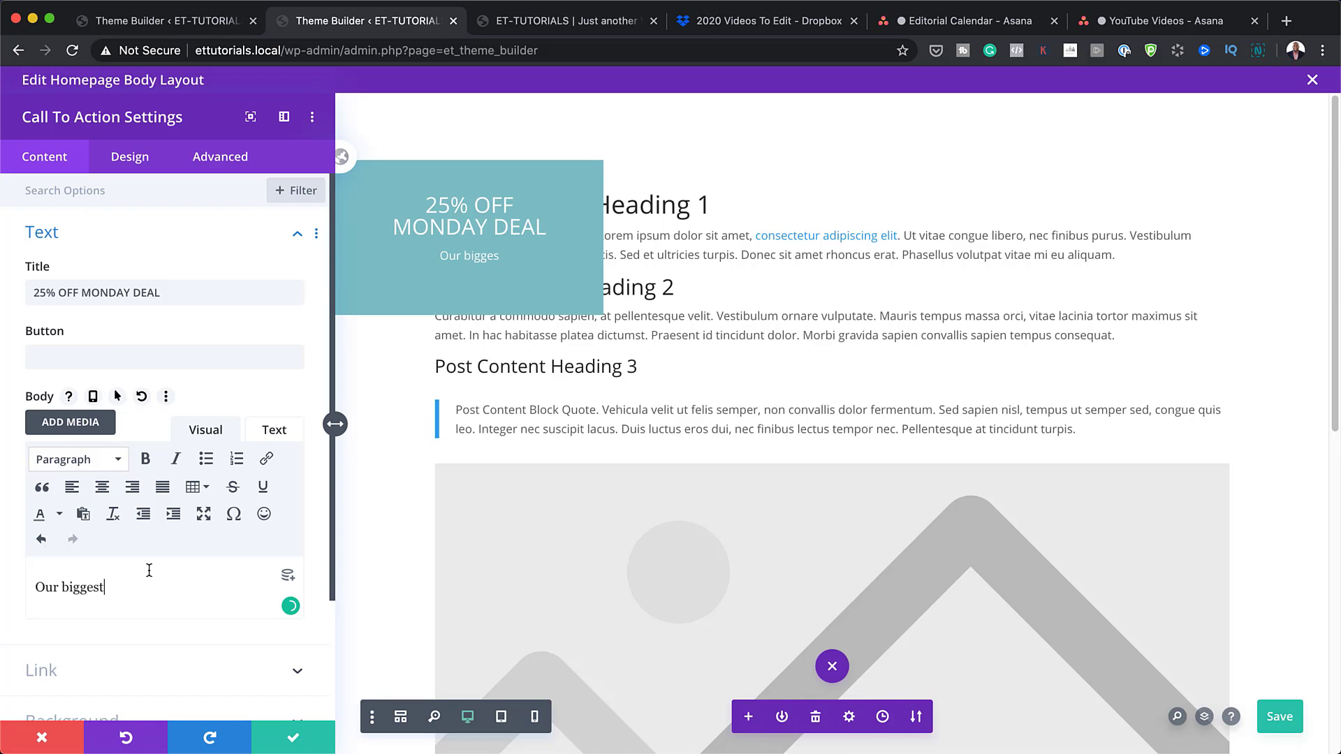
{"action": "type", "text": " Sale Ever!"}
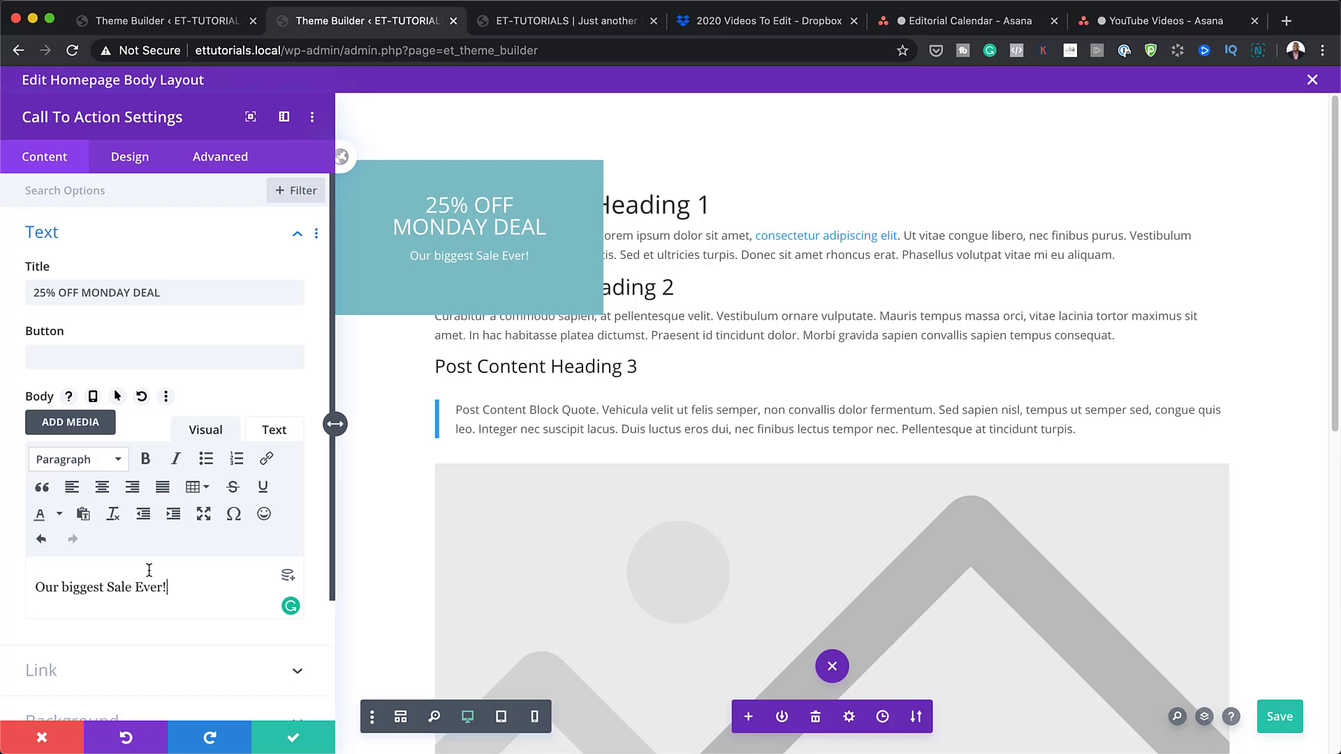
{"action": "left_click", "coordinate": [67, 588]}
{"action": "key", "text": "BackSpace"}
{"action": "type", "text": "B"}
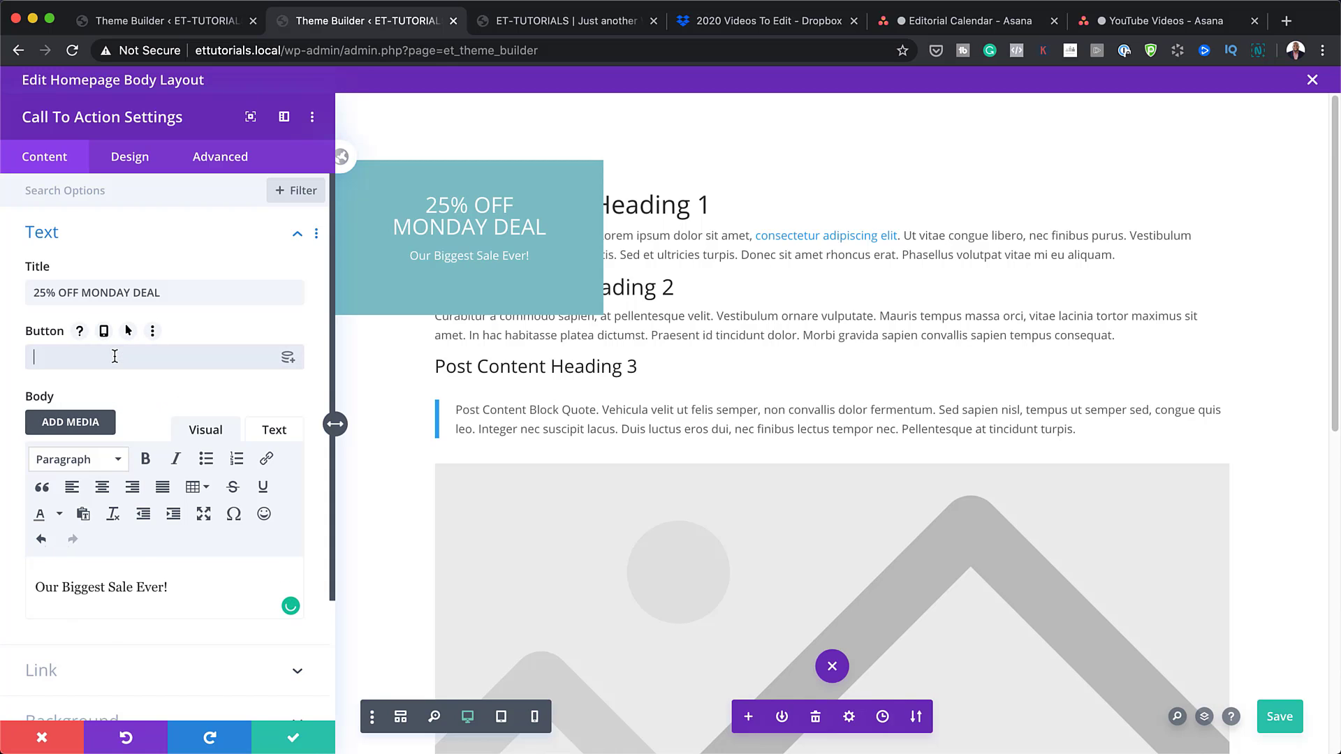
- Set the module's button text to "Click Here" and open the button link URL for editing
{"action": "type", "text": "Click Here"}
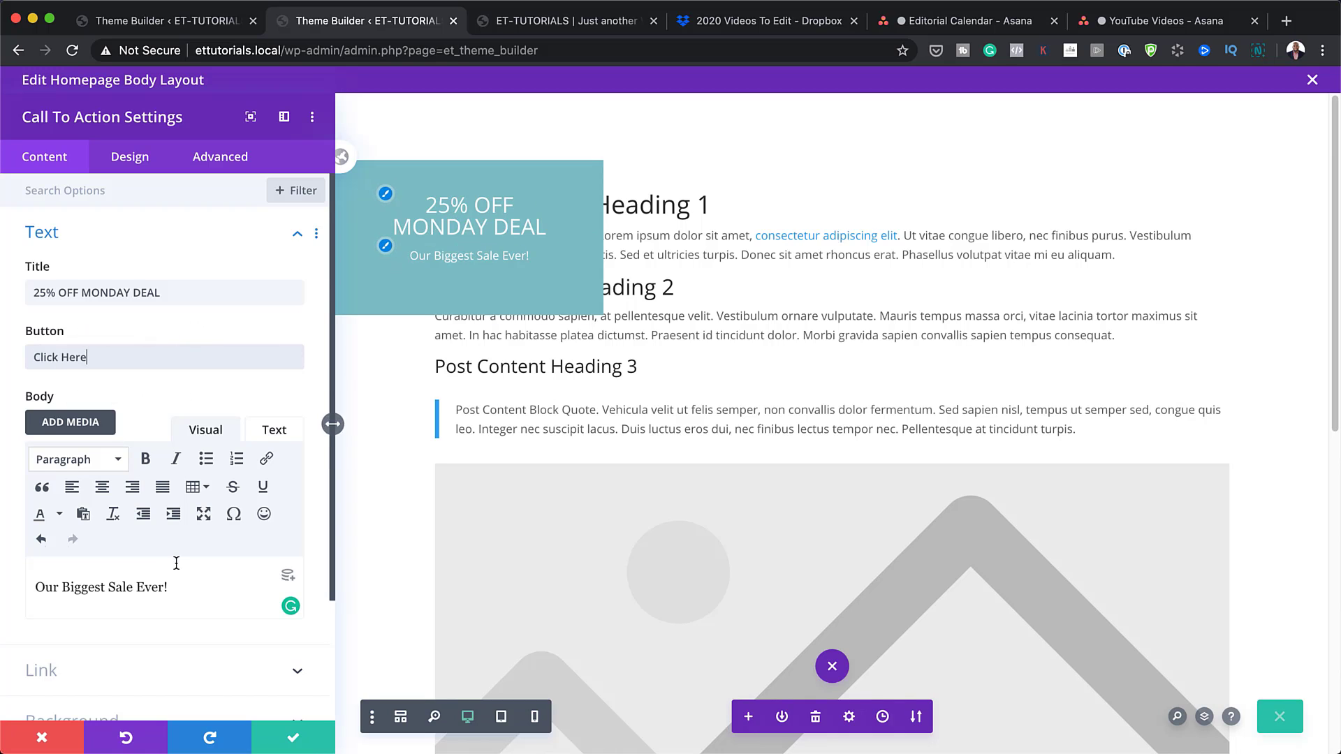
{"action": "scroll", "coordinate": [176, 563], "scroll_direction": "down", "scroll_amount": 5}
{"action": "left_click", "coordinate": [60, 520]}
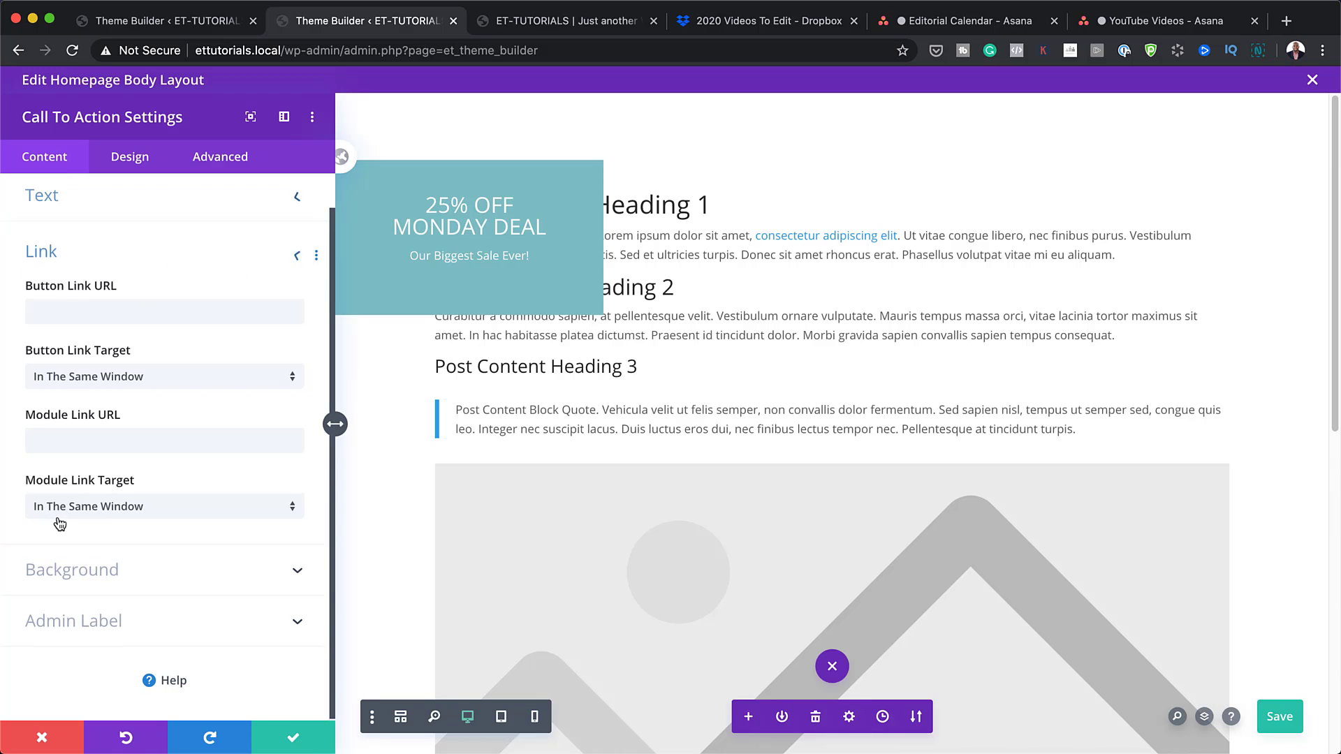
{"action": "left_click", "coordinate": [66, 305]}
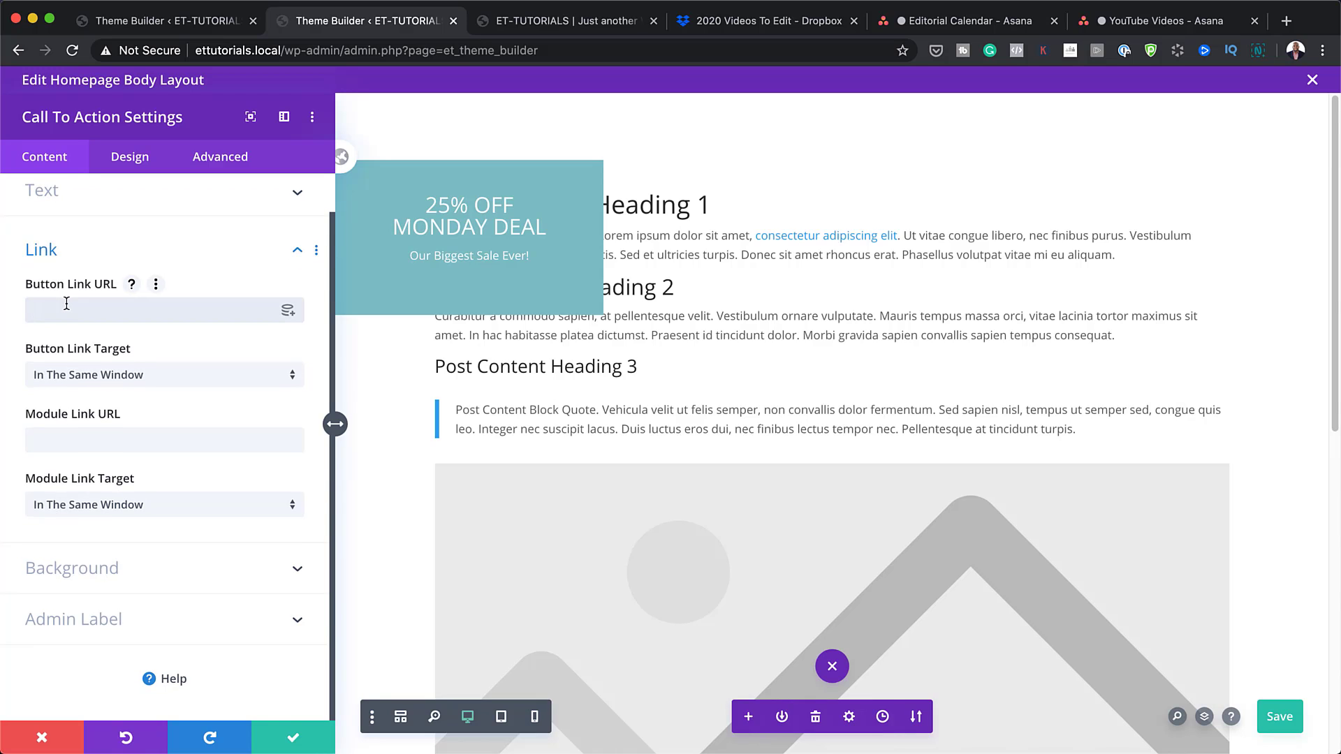
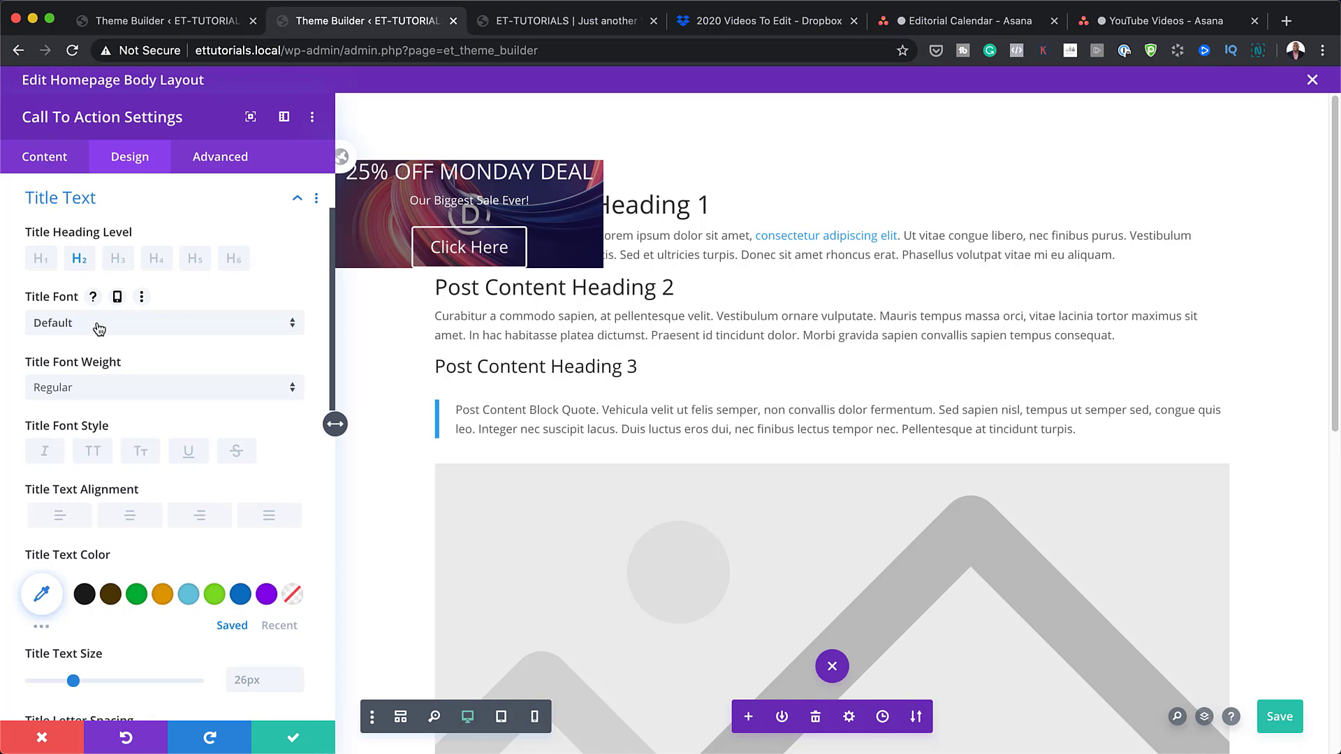
- Set the Call To Action title's font to Lato with the Heavy weight
{"action": "left_click", "coordinate": [98, 324]}
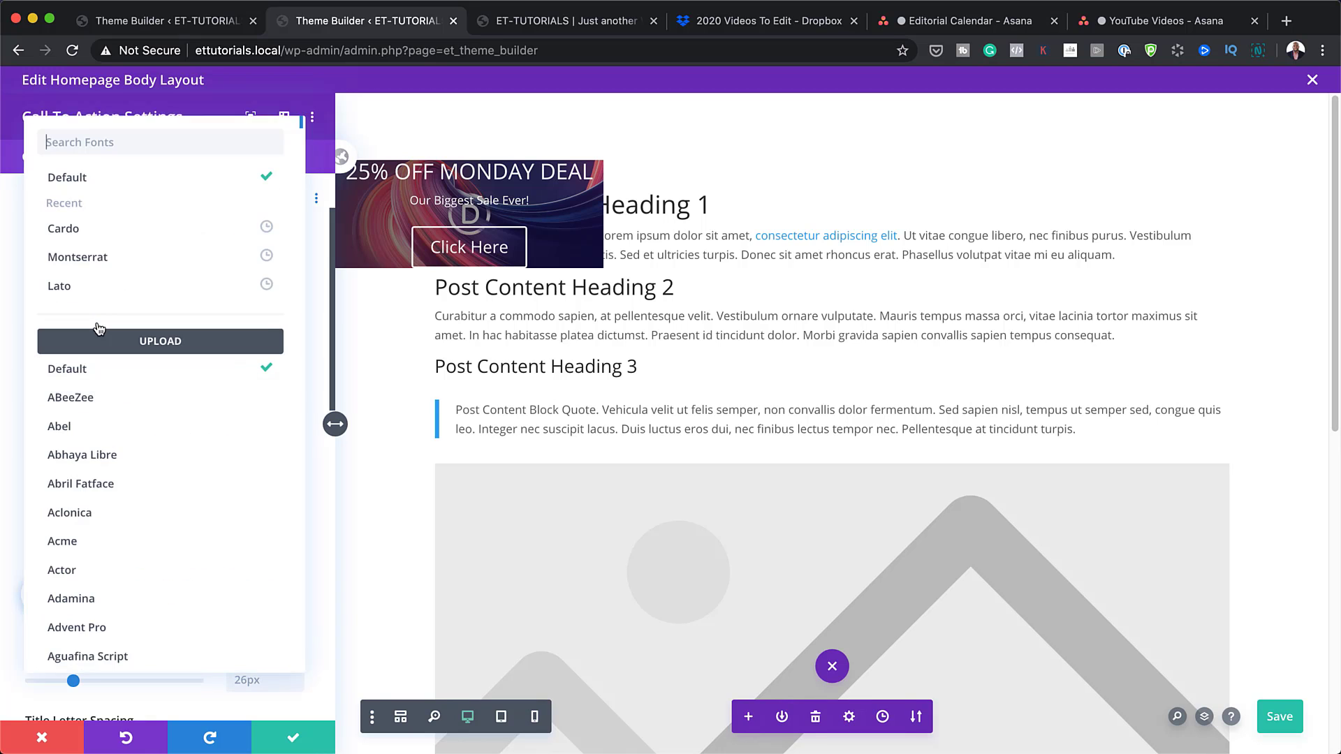
{"action": "left_click", "coordinate": [109, 284]}
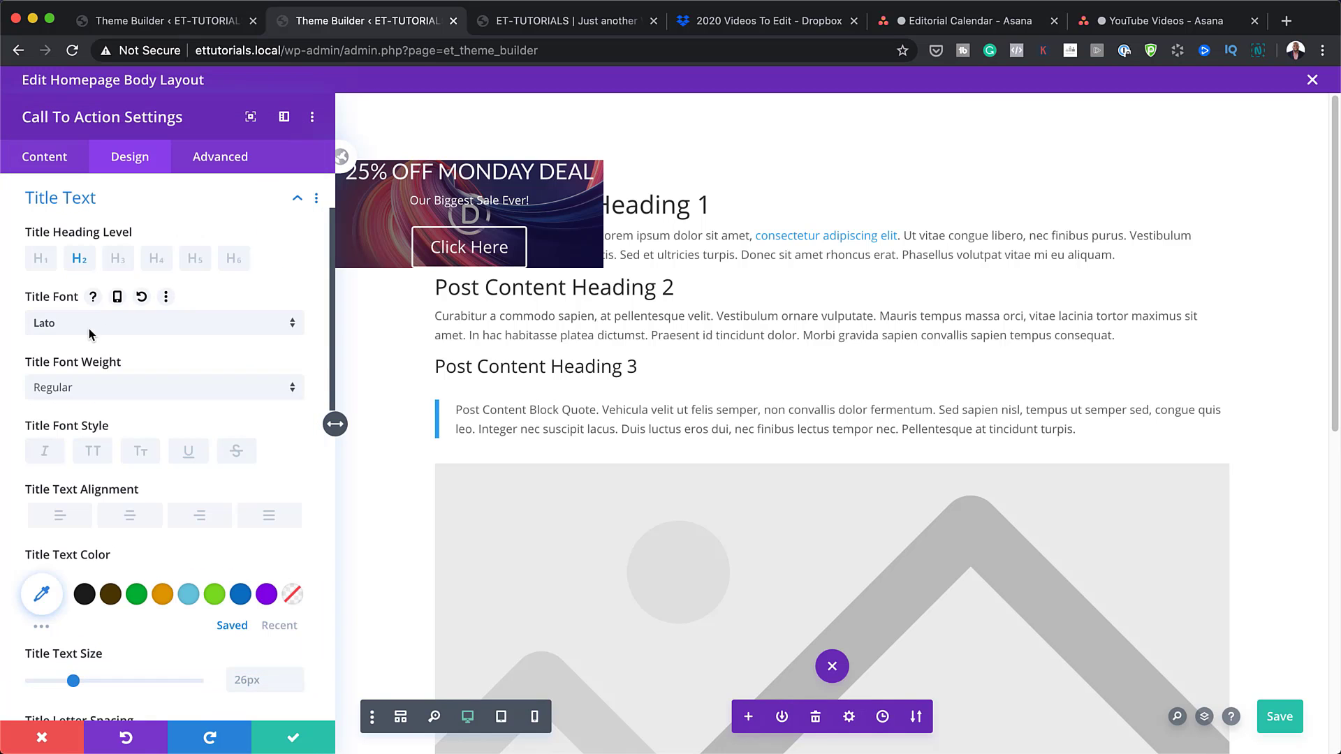
{"action": "left_click", "coordinate": [85, 390]}
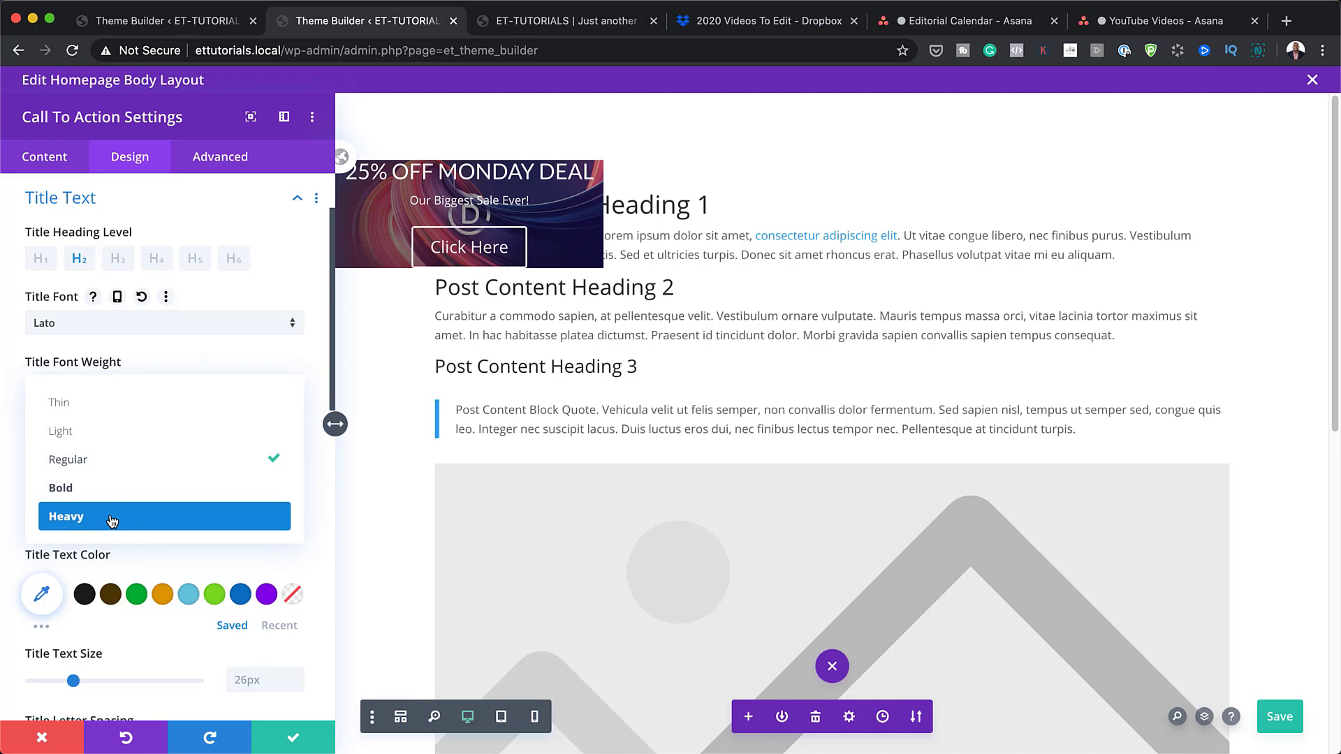
{"action": "left_click", "coordinate": [112, 518]}
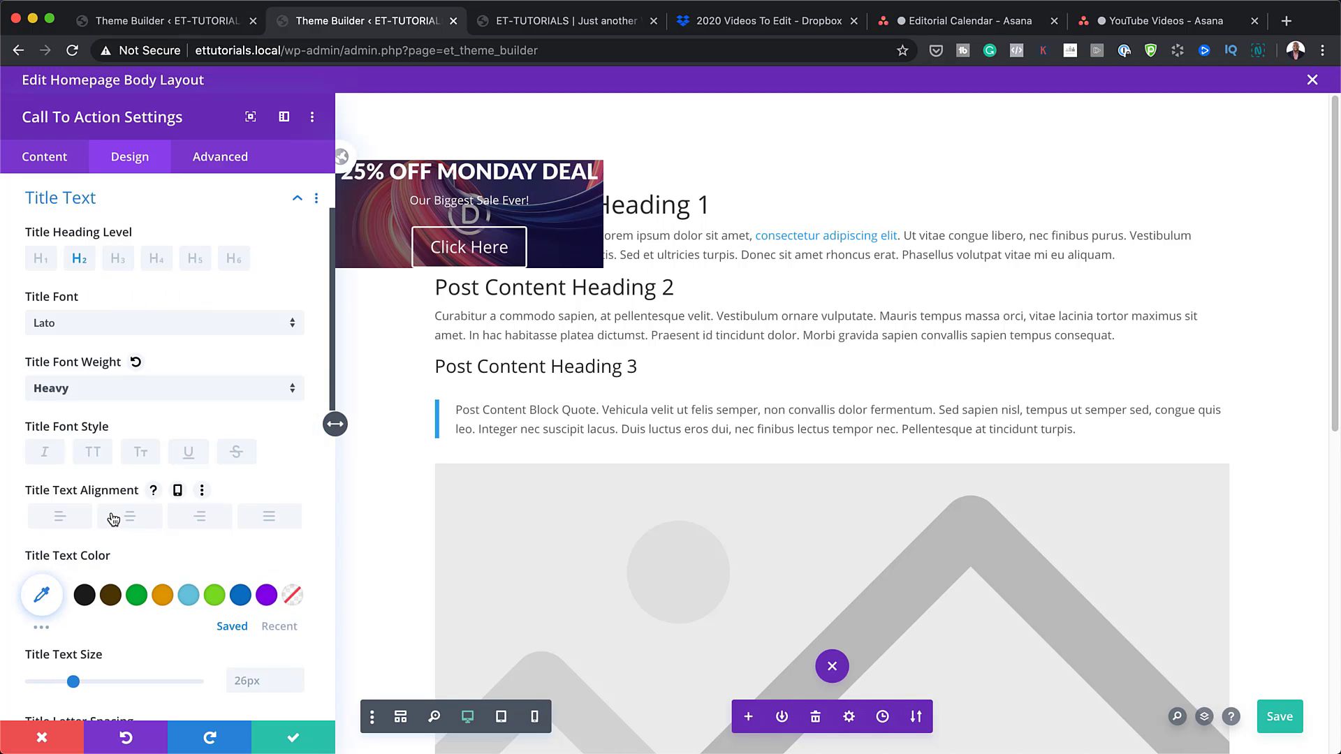
- Increase the title's line height to 1.3em
{"action": "scroll", "coordinate": [195, 607], "scroll_direction": "down", "scroll_amount": 5}
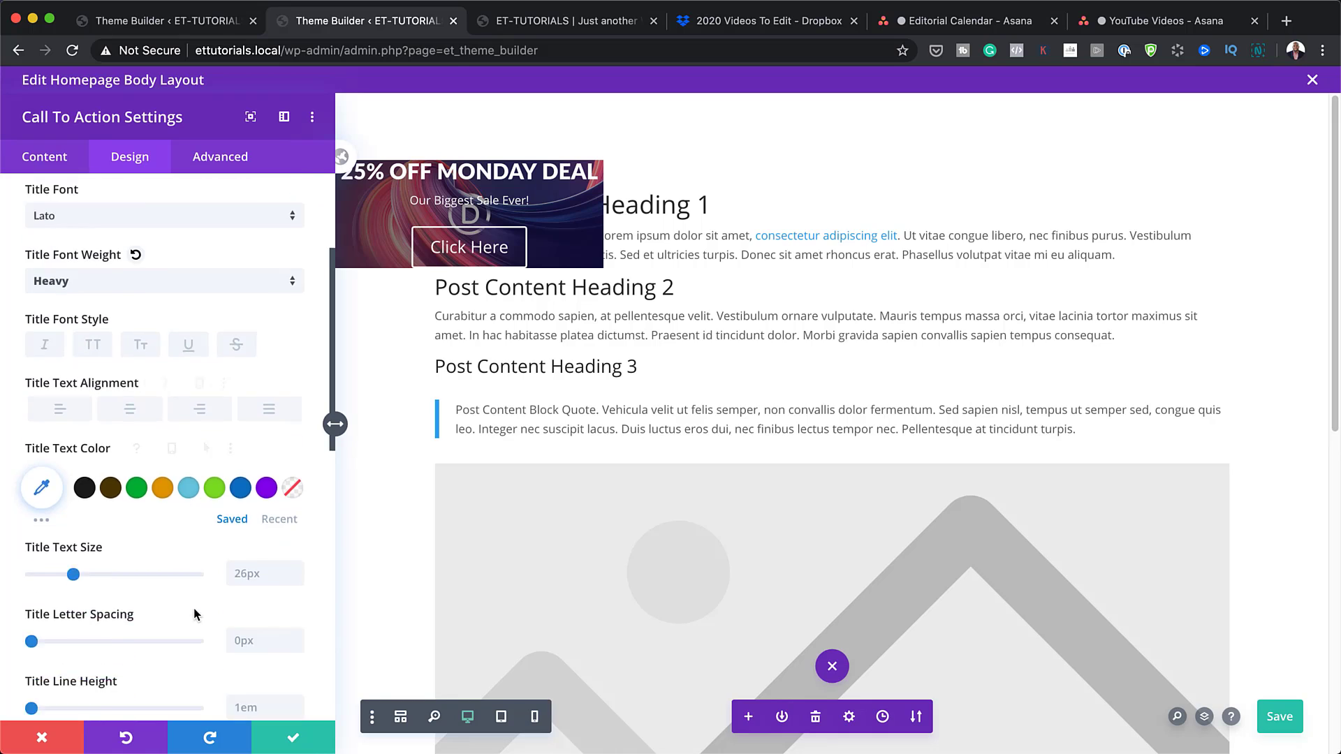
{"action": "left_click", "coordinate": [296, 642]}
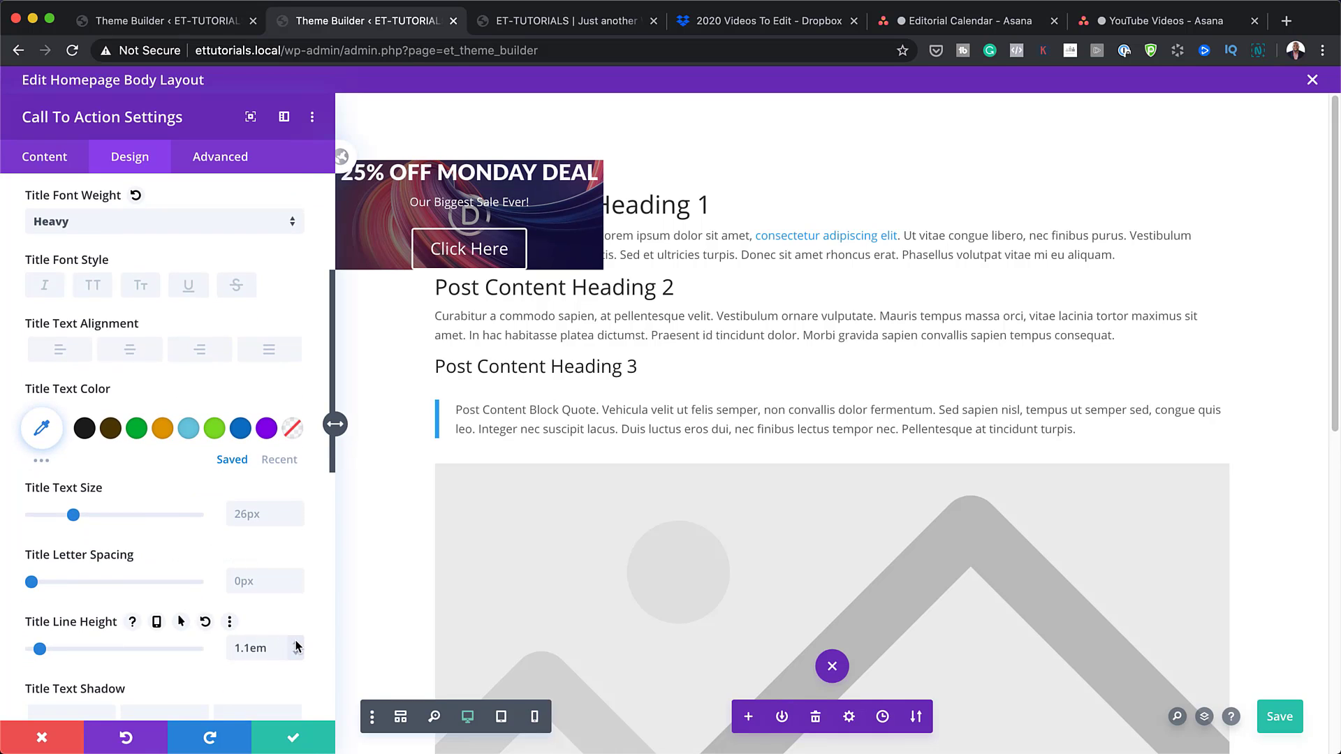
{"action": "left_click", "coordinate": [296, 643]}
{"action": "left_click", "coordinate": [296, 643]}
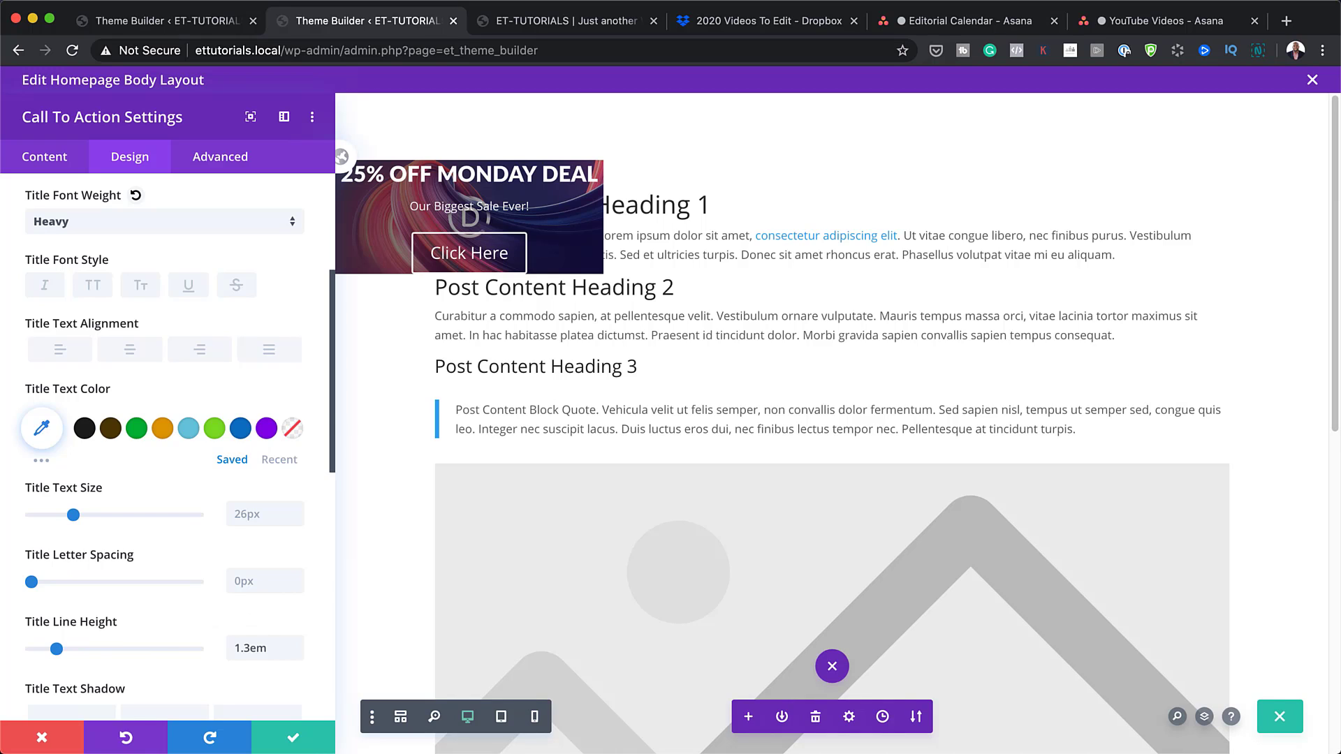
{"action": "scroll", "coordinate": [262, 280], "scroll_direction": "up", "scroll_amount": 2}
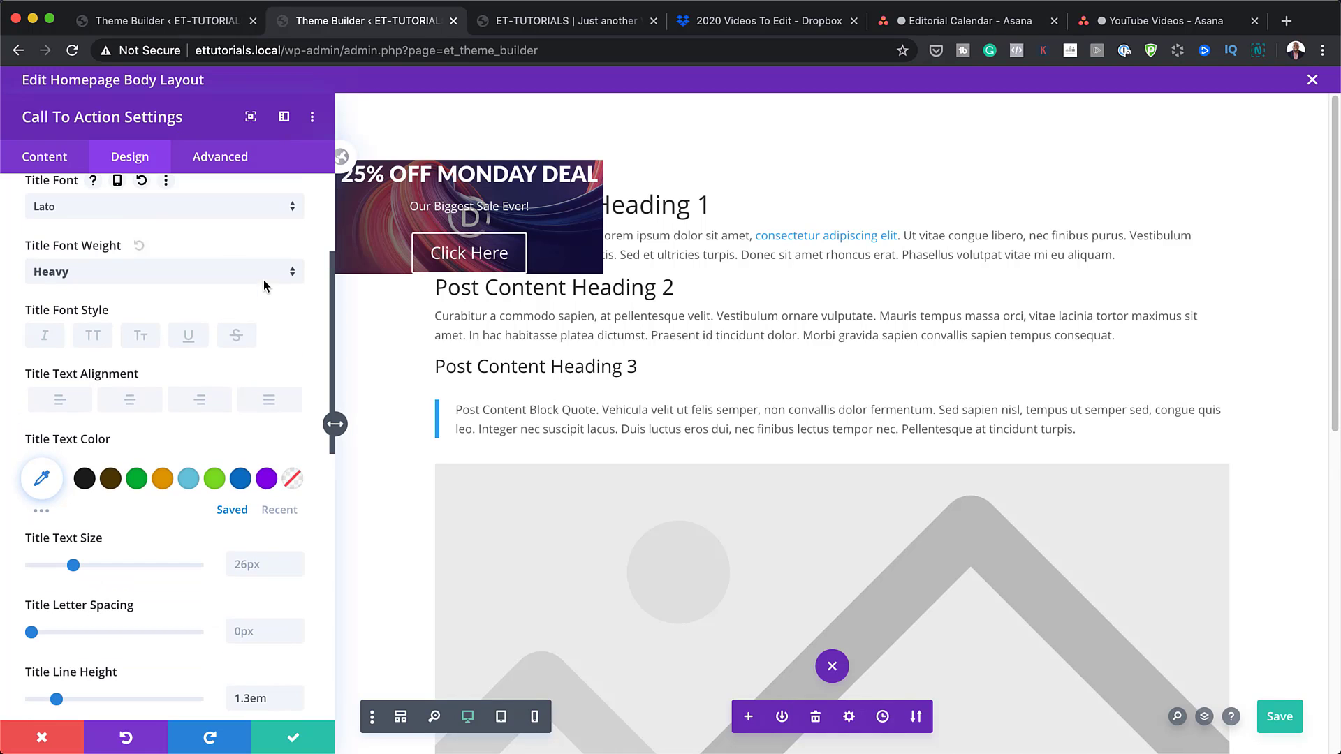
- Set the module's body text font to Lato with the Bold weight
{"action": "left_click", "coordinate": [344, 203]}
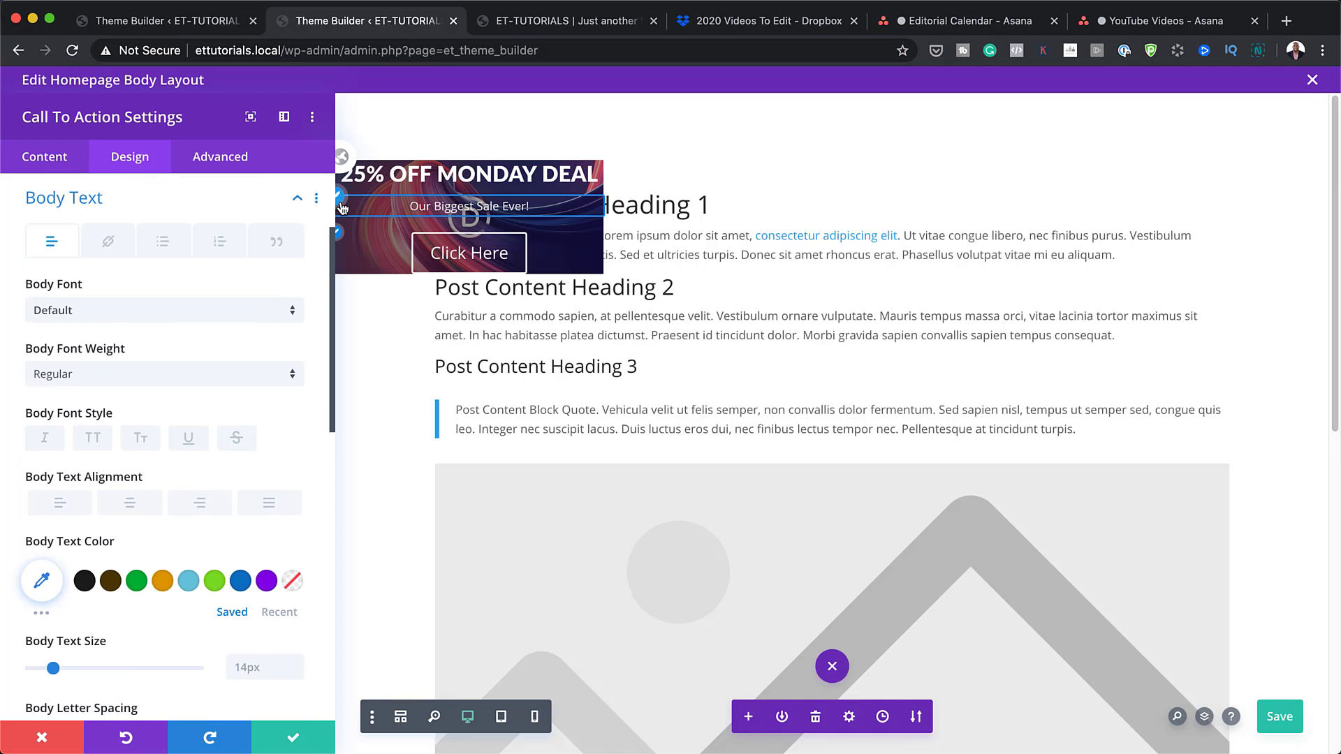
{"action": "left_click", "coordinate": [122, 312]}
{"action": "left_click", "coordinate": [123, 286]}
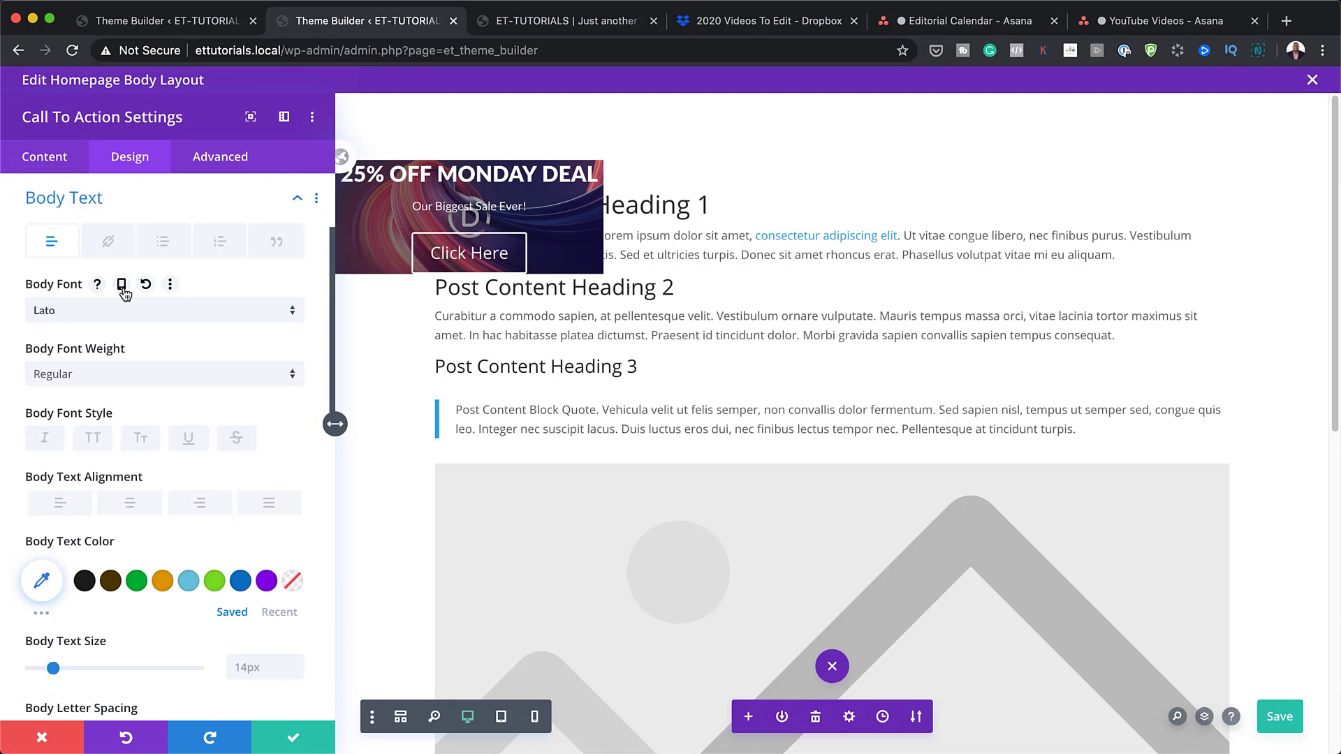
{"action": "left_click", "coordinate": [108, 375]}
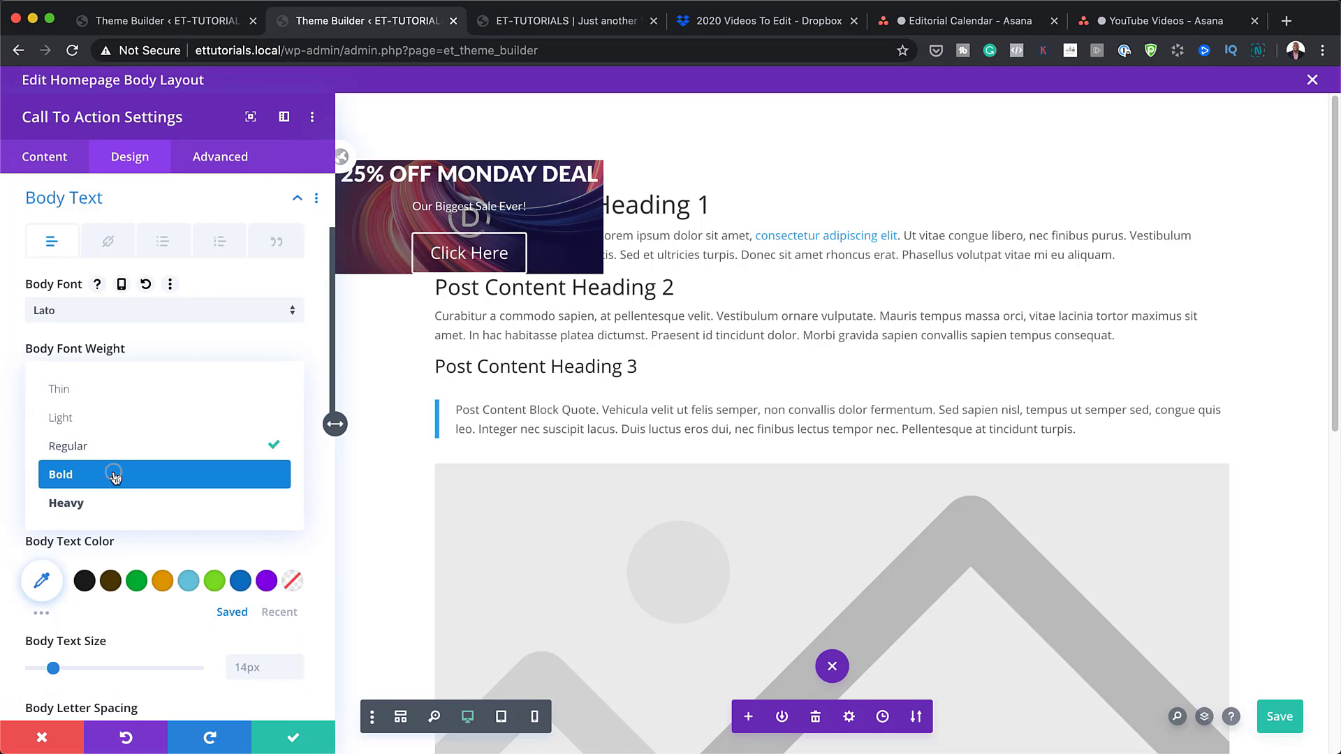
{"action": "left_click", "coordinate": [114, 475]}
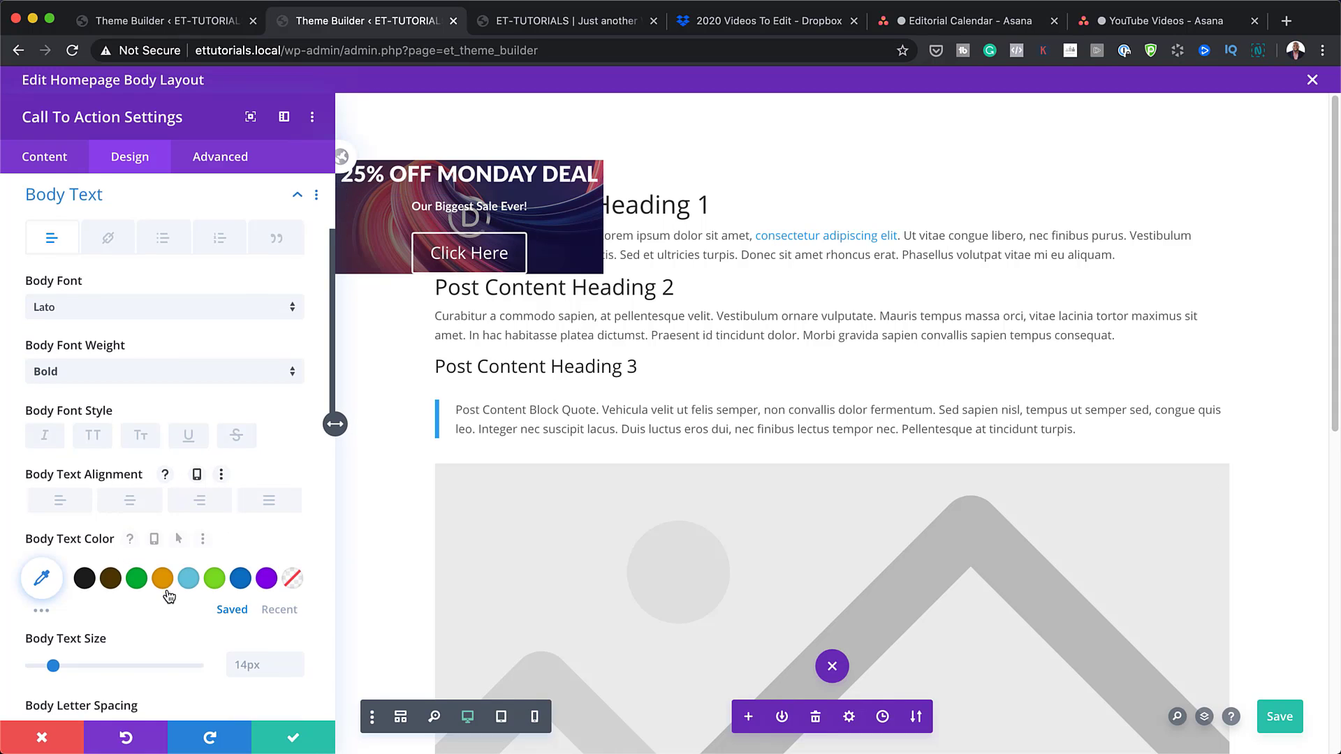
- Enable custom styles for the module's button, with a 15px text size and a 0px border width
{"action": "scroll", "coordinate": [166, 589], "scroll_direction": "down", "scroll_amount": 5}
{"action": "scroll", "coordinate": [166, 589], "scroll_direction": "down", "scroll_amount": 6}
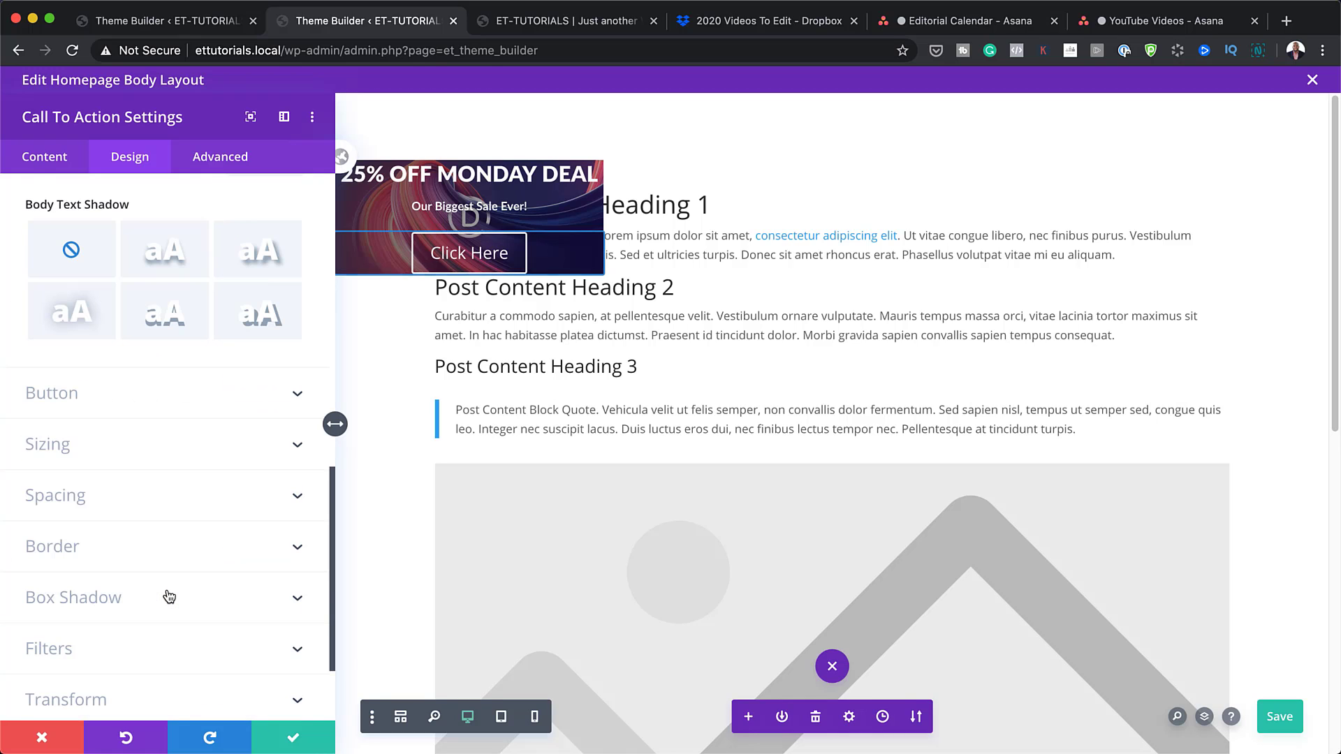
{"action": "left_click", "coordinate": [74, 399]}
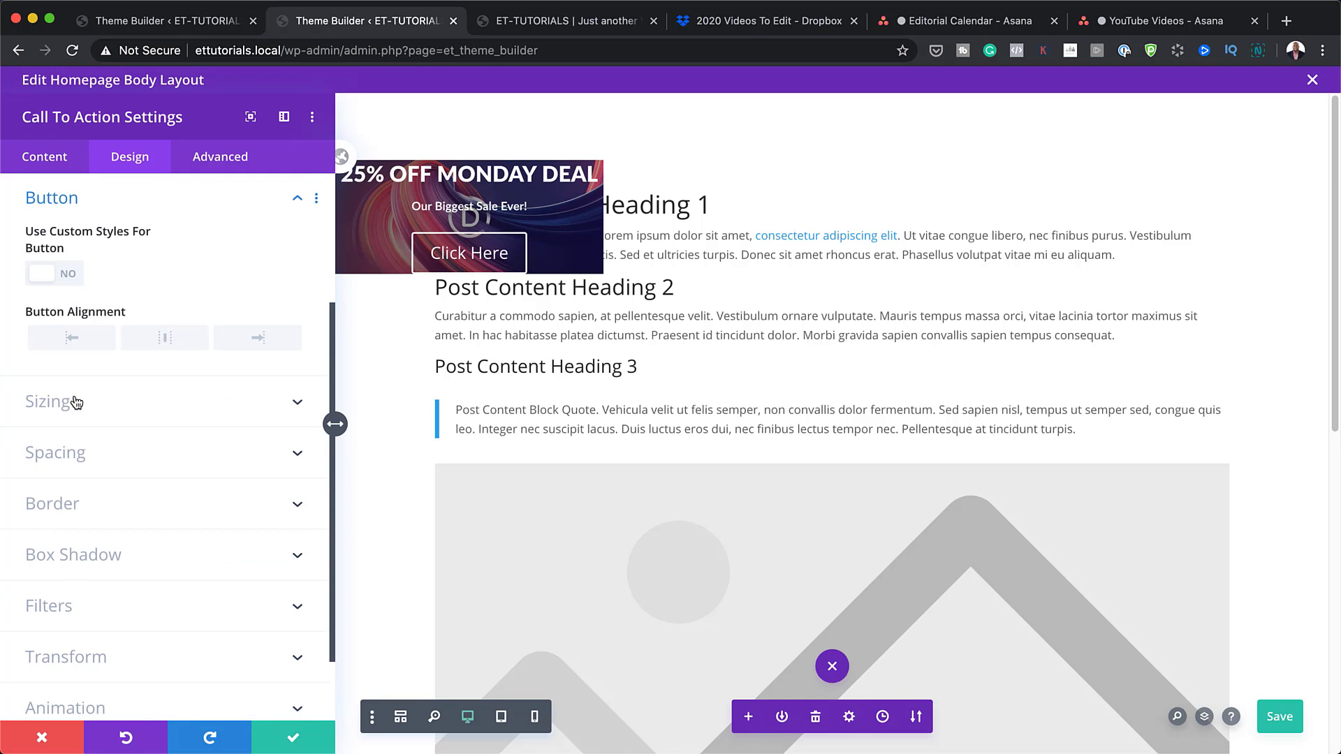
{"action": "left_click", "coordinate": [54, 273]}
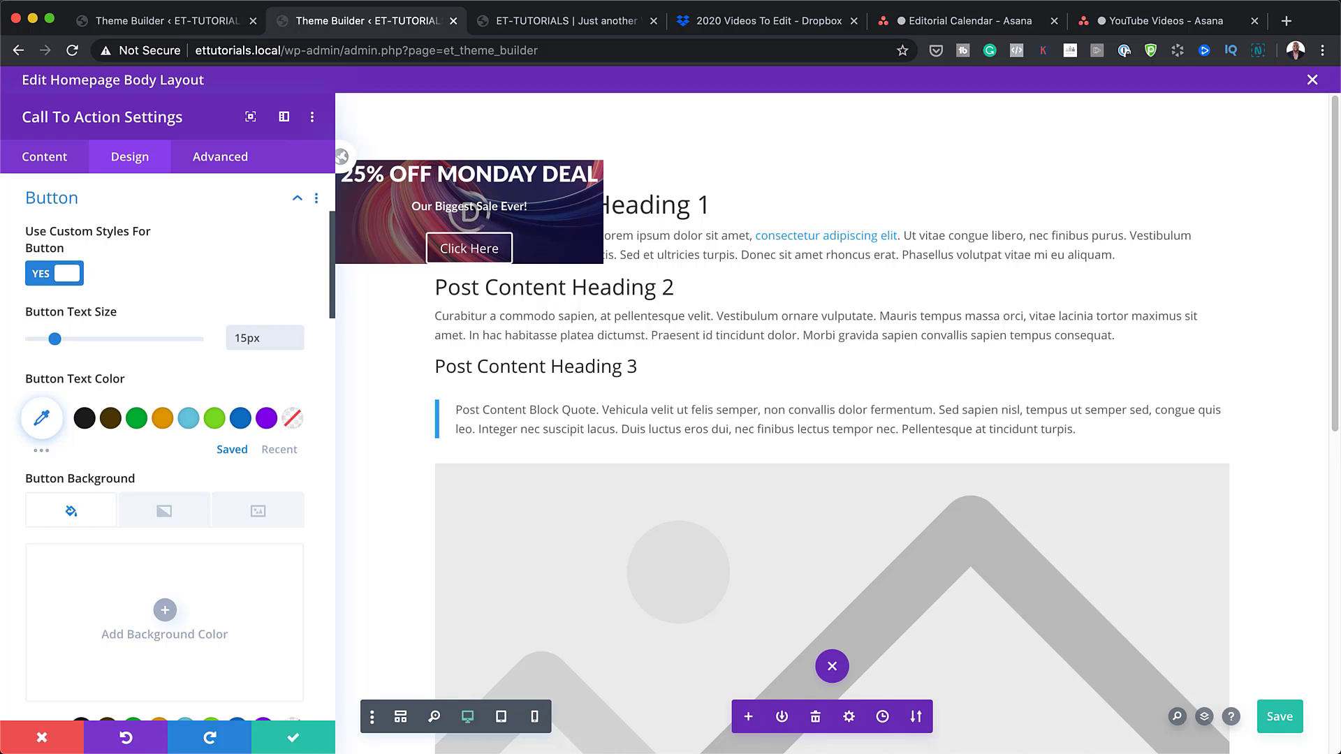
{"action": "scroll", "coordinate": [149, 479], "scroll_direction": "down", "scroll_amount": 5}
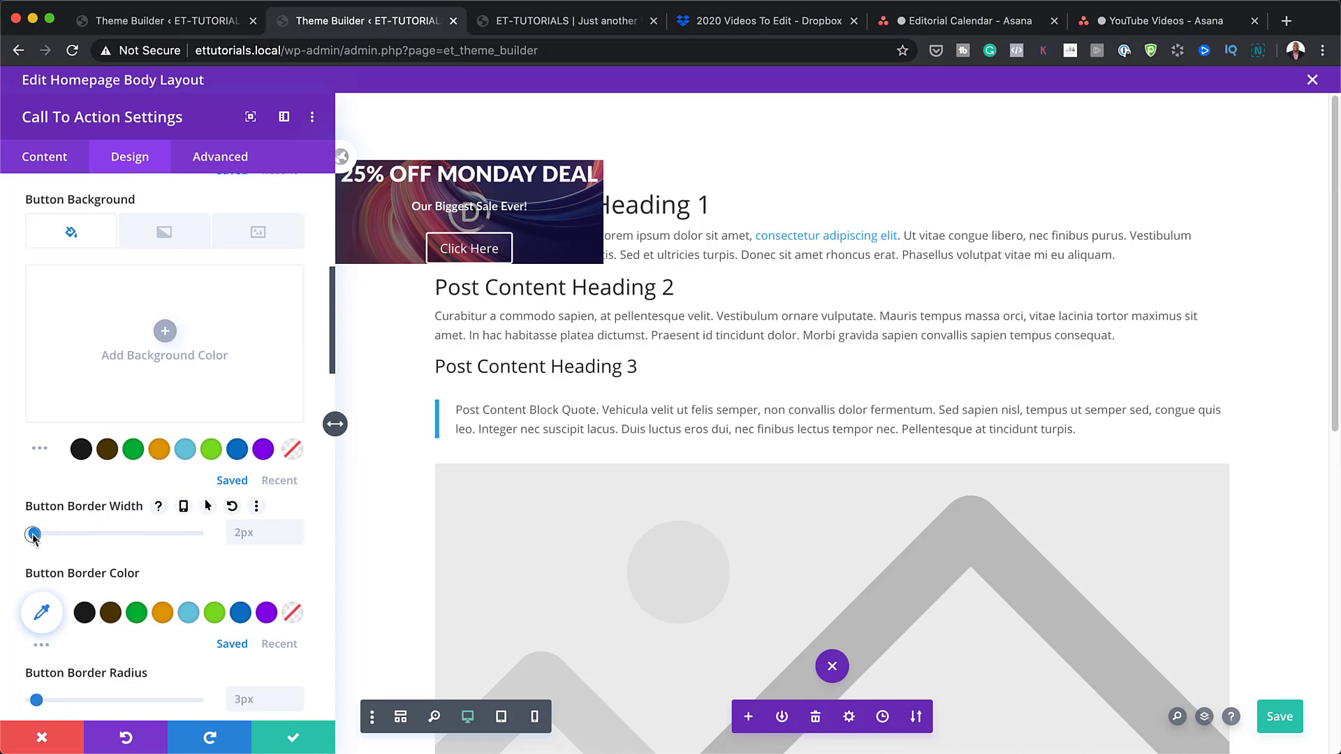
{"action": "left_click_drag", "start_coordinate": [34, 533], "coordinate": [2, 538]}
- Set the button's letter spacing to 1px
{"action": "scroll", "coordinate": [195, 524], "scroll_direction": "down", "scroll_amount": 2}
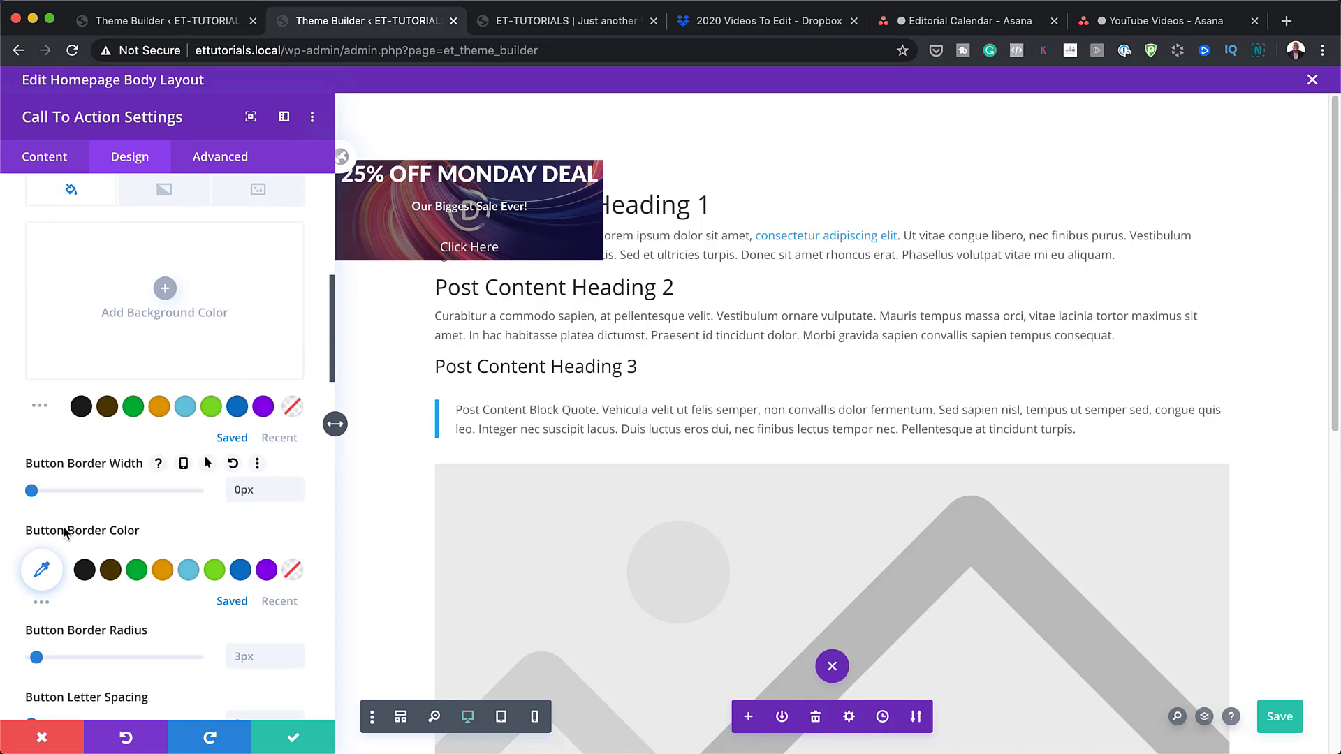
{"action": "scroll", "coordinate": [238, 639], "scroll_direction": "down", "scroll_amount": 2}
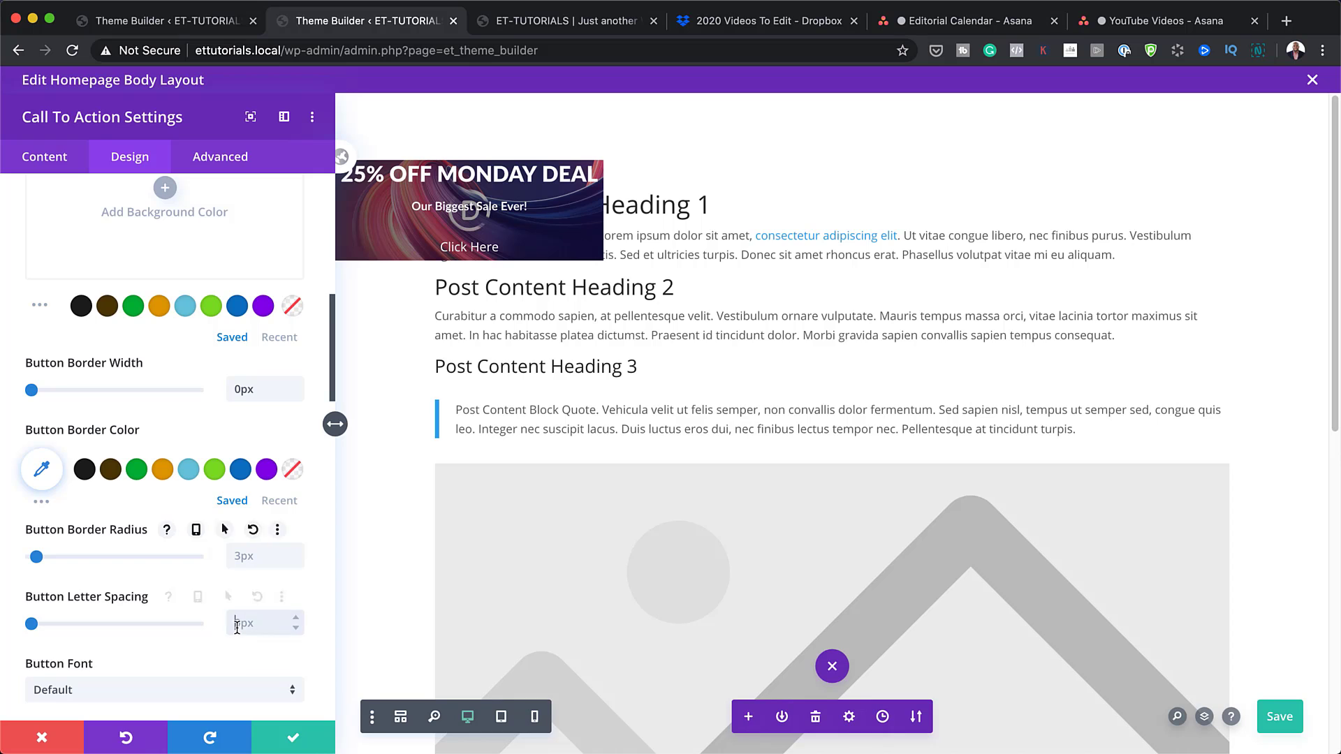
{"action": "left_click", "coordinate": [237, 624]}
{"action": "type", "text": "1px"}
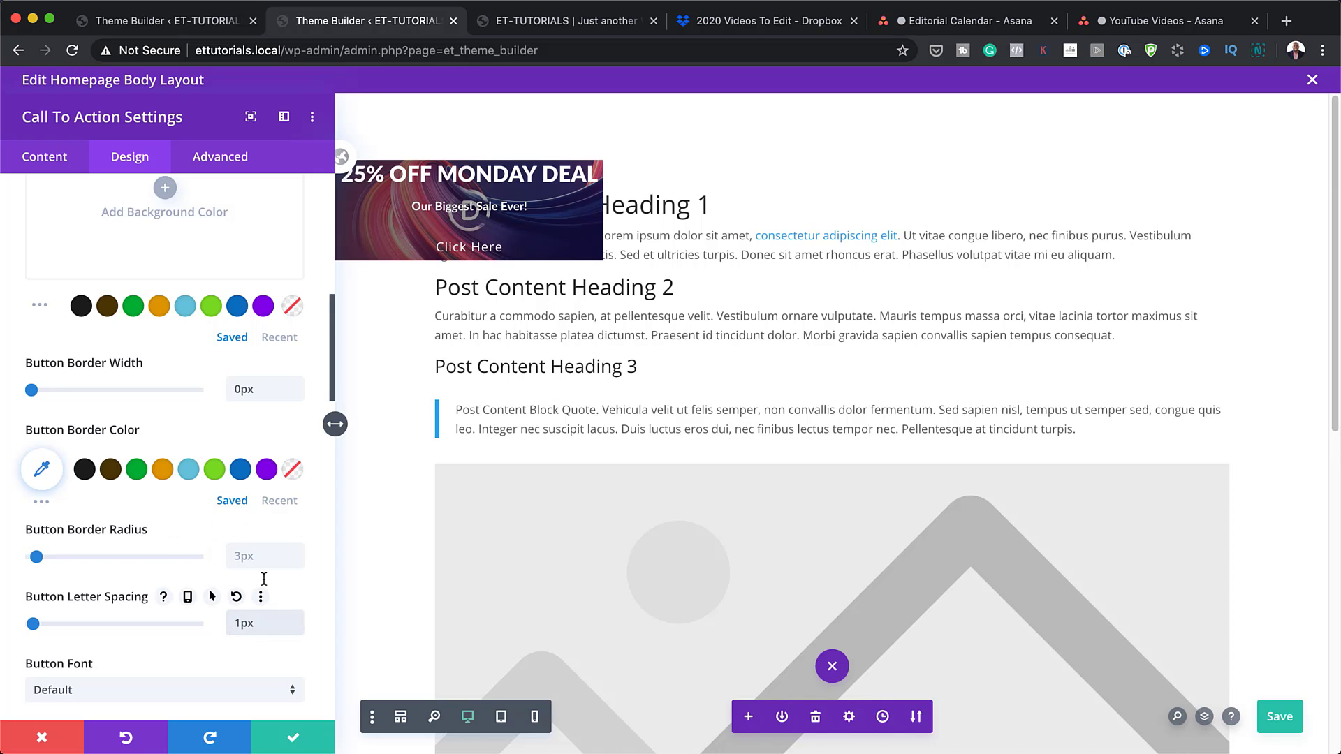
- Set the button's font to Lato in uppercase style with the Heavy weight
{"action": "scroll", "coordinate": [262, 578], "scroll_direction": "down", "scroll_amount": 2}
{"action": "left_click", "coordinate": [218, 620]}
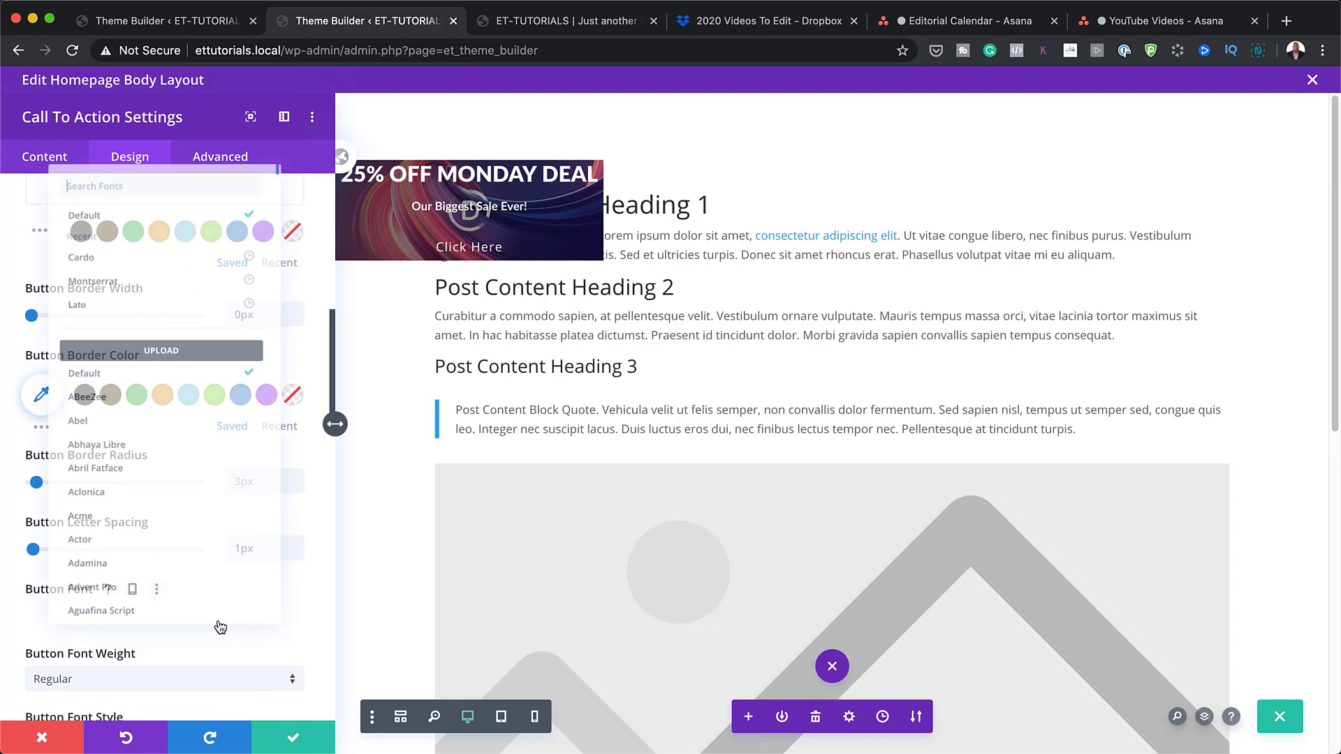
{"action": "left_click", "coordinate": [107, 292]}
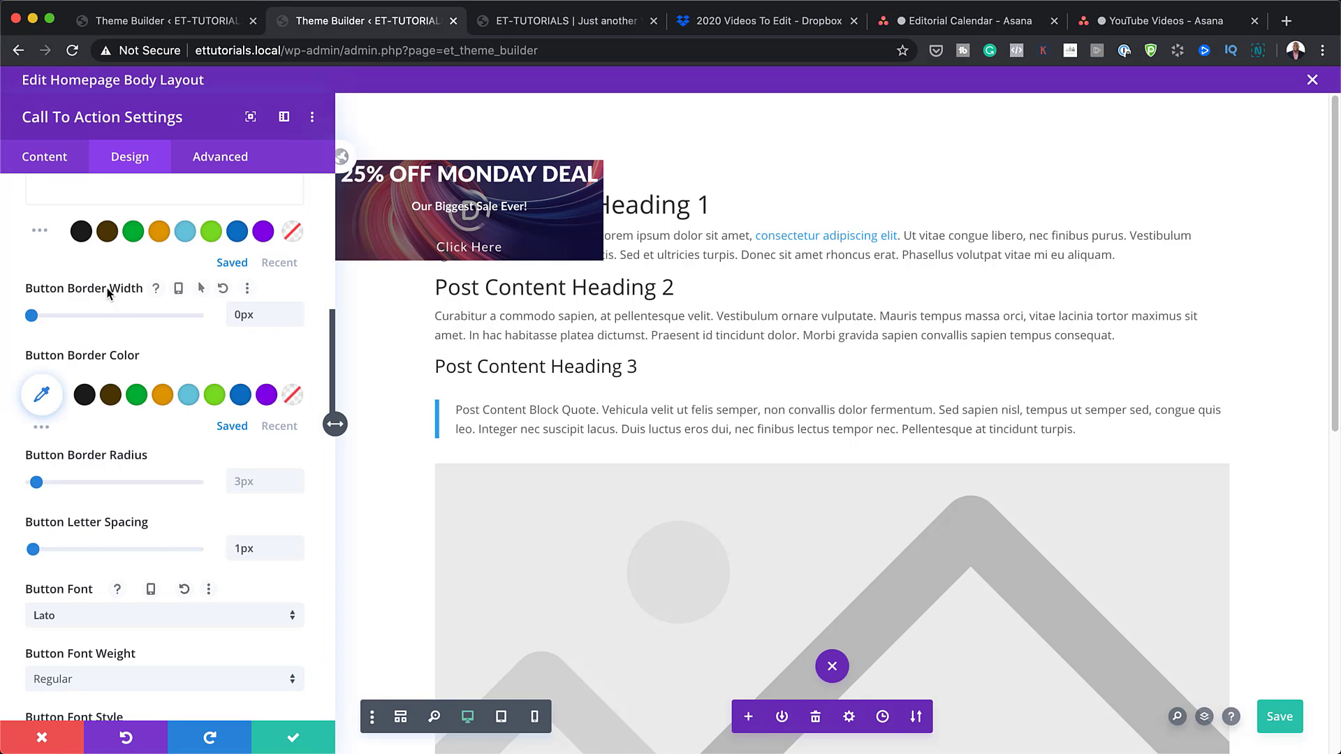
{"action": "scroll", "coordinate": [154, 429], "scroll_direction": "down", "scroll_amount": 4}
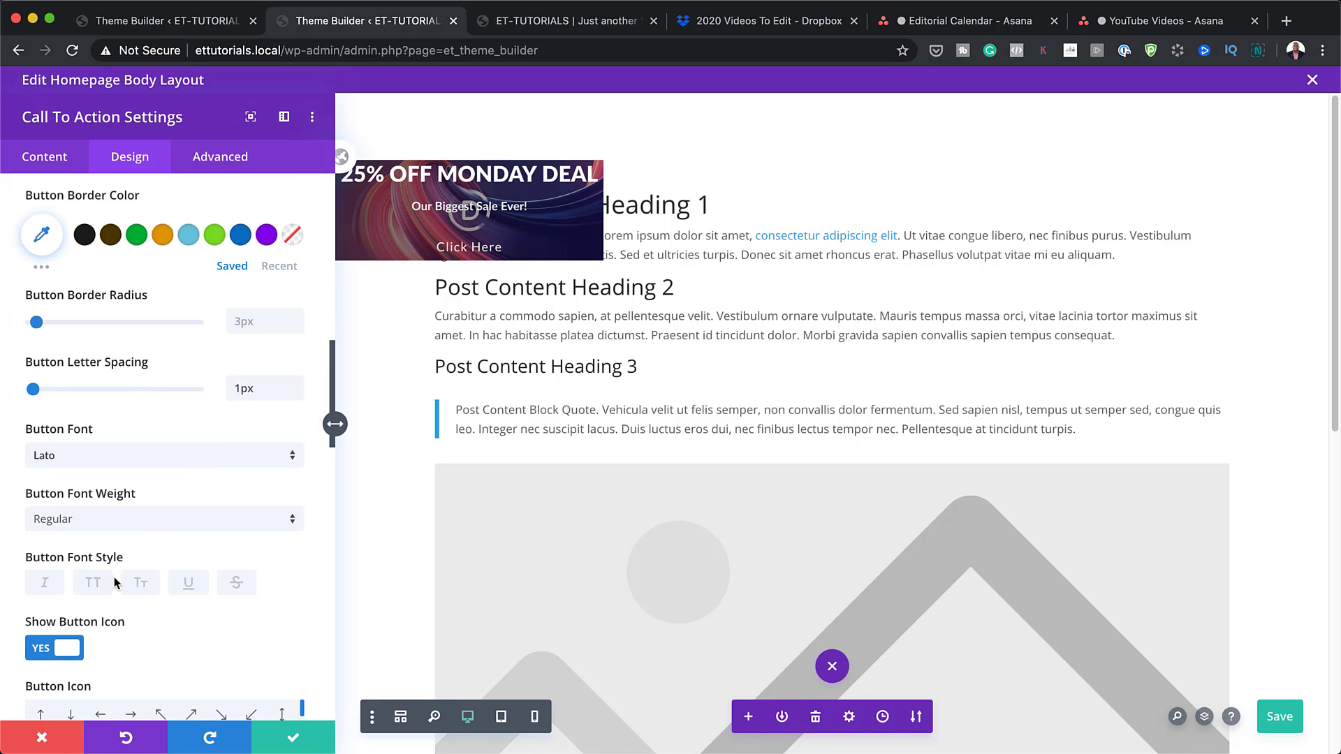
{"action": "left_click", "coordinate": [93, 583]}
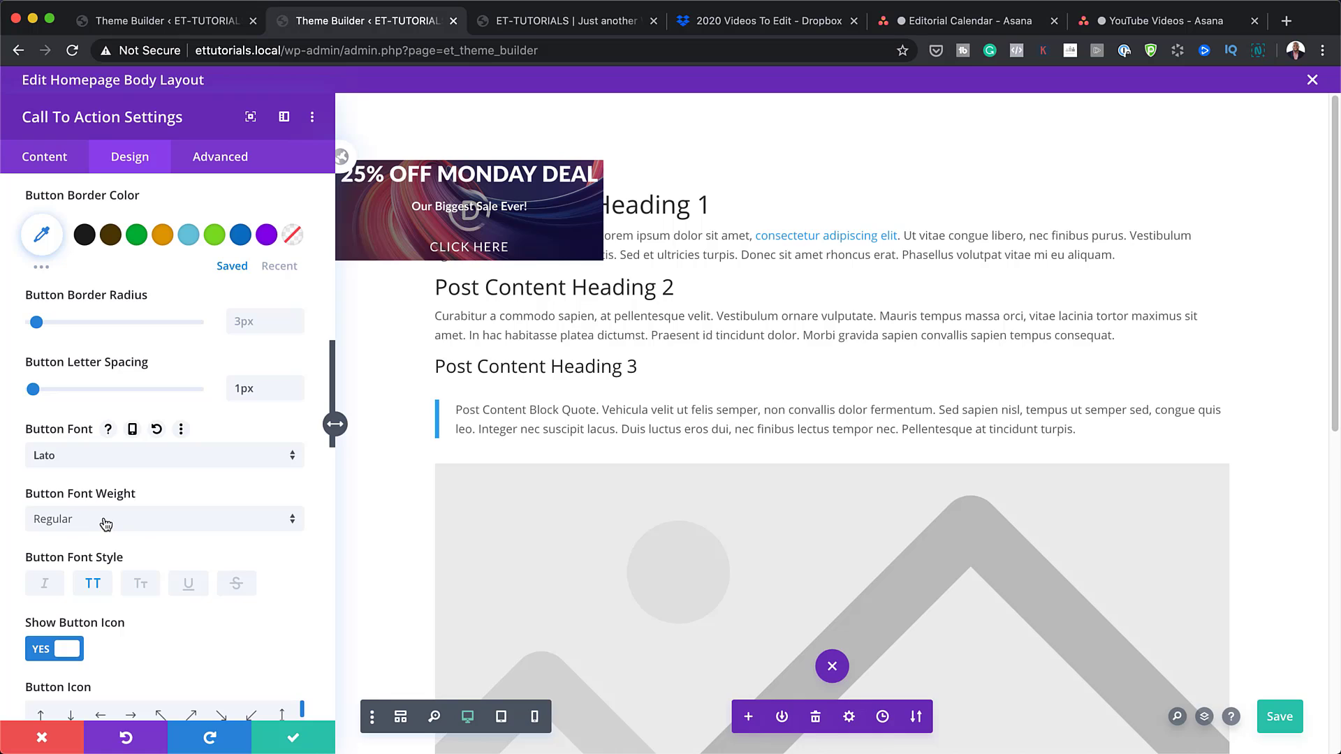
{"action": "left_click", "coordinate": [104, 521]}
{"action": "left_click", "coordinate": [142, 641]}
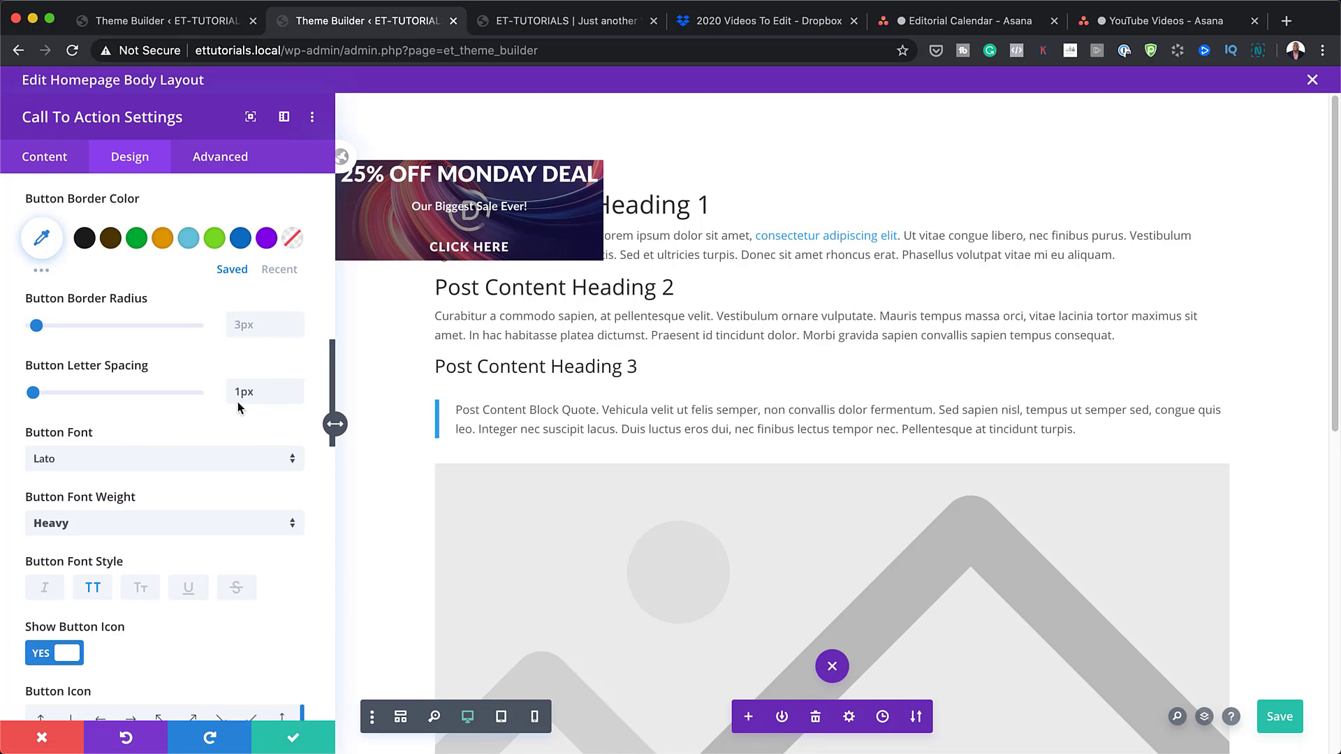
- Give the button a background gradient from orange #e09900 to the lighter tint #e0bc70
{"action": "scroll", "coordinate": [238, 404], "scroll_direction": "up", "scroll_amount": 2}
{"action": "scroll", "coordinate": [239, 405], "scroll_direction": "up", "scroll_amount": 4}
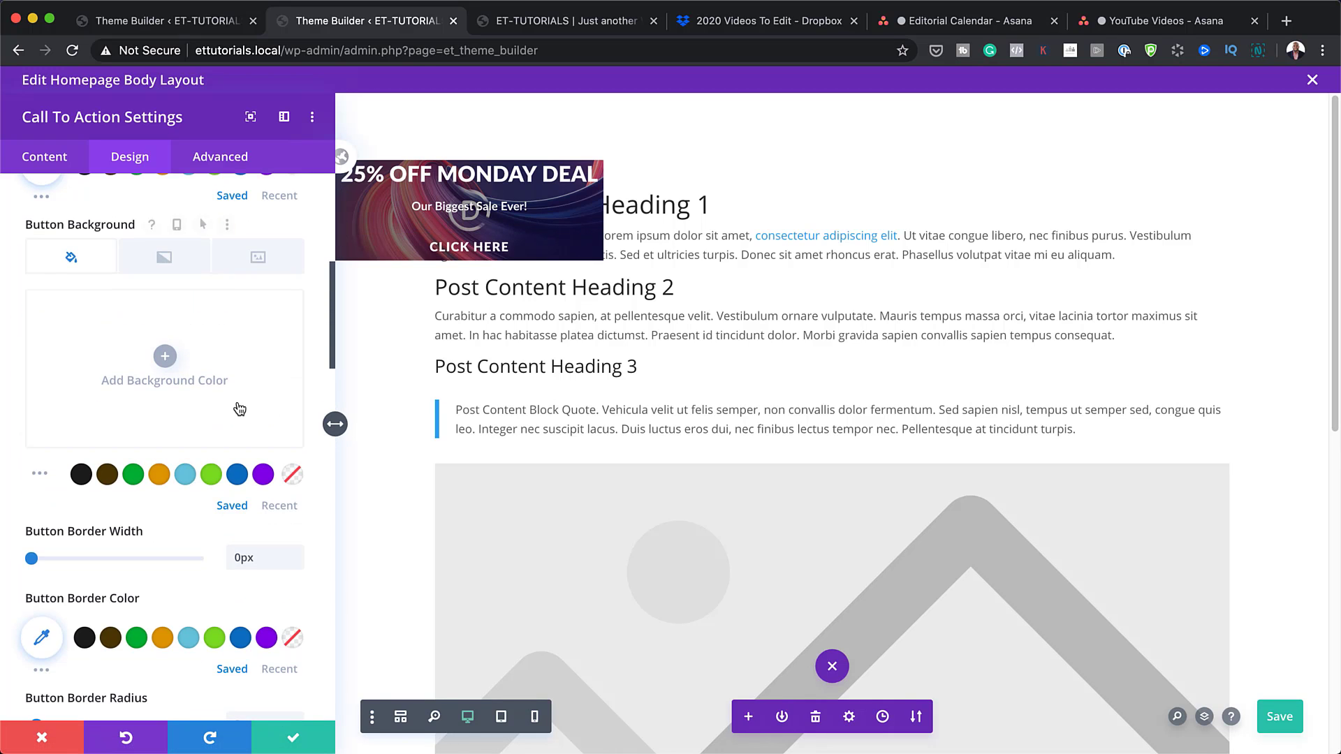
{"action": "left_click", "coordinate": [179, 260]}
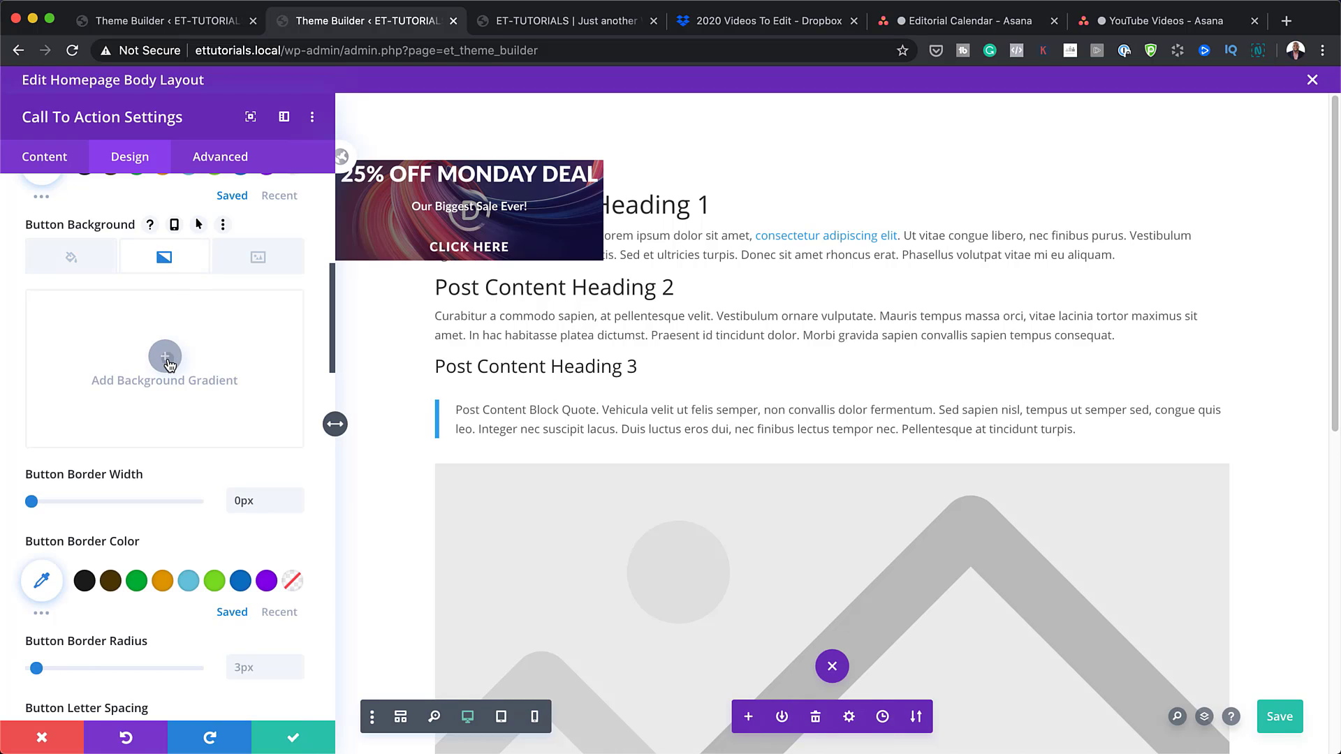
{"action": "left_click", "coordinate": [166, 358]}
{"action": "left_click", "coordinate": [38, 474]}
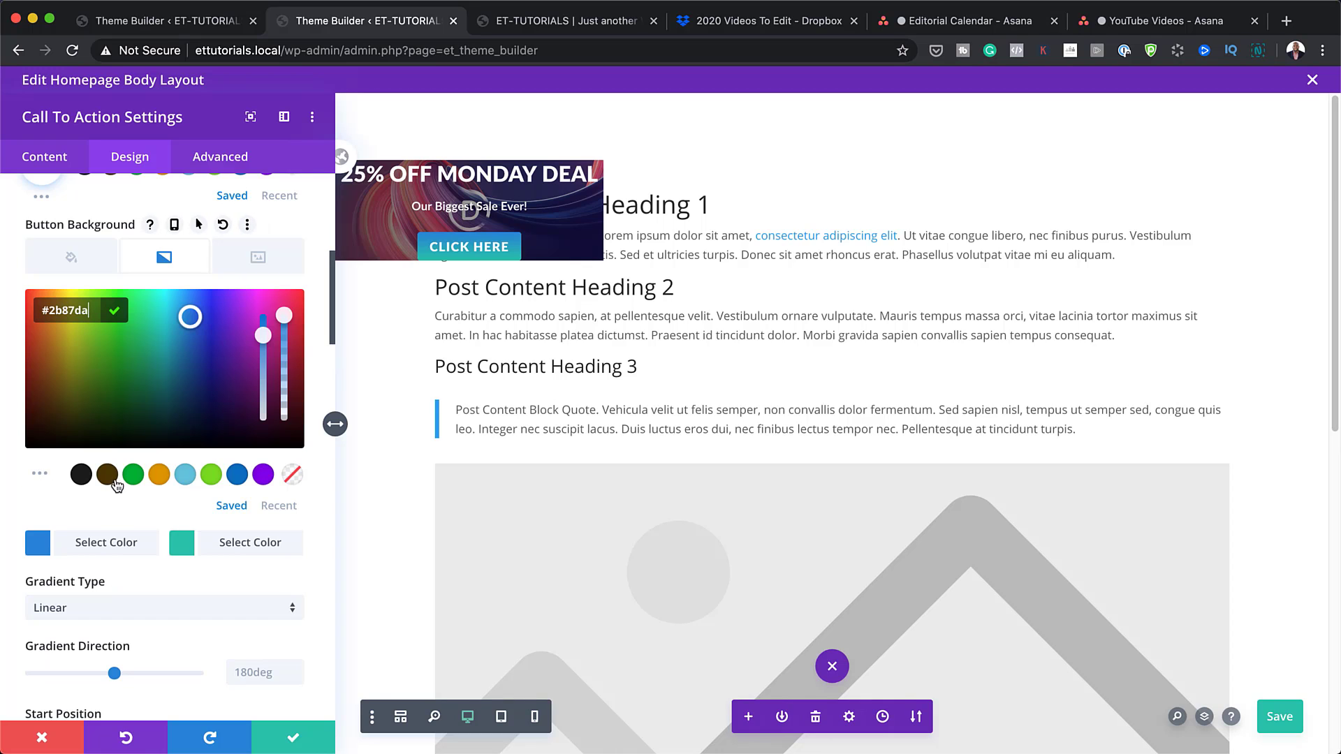
{"action": "left_click", "coordinate": [160, 476]}
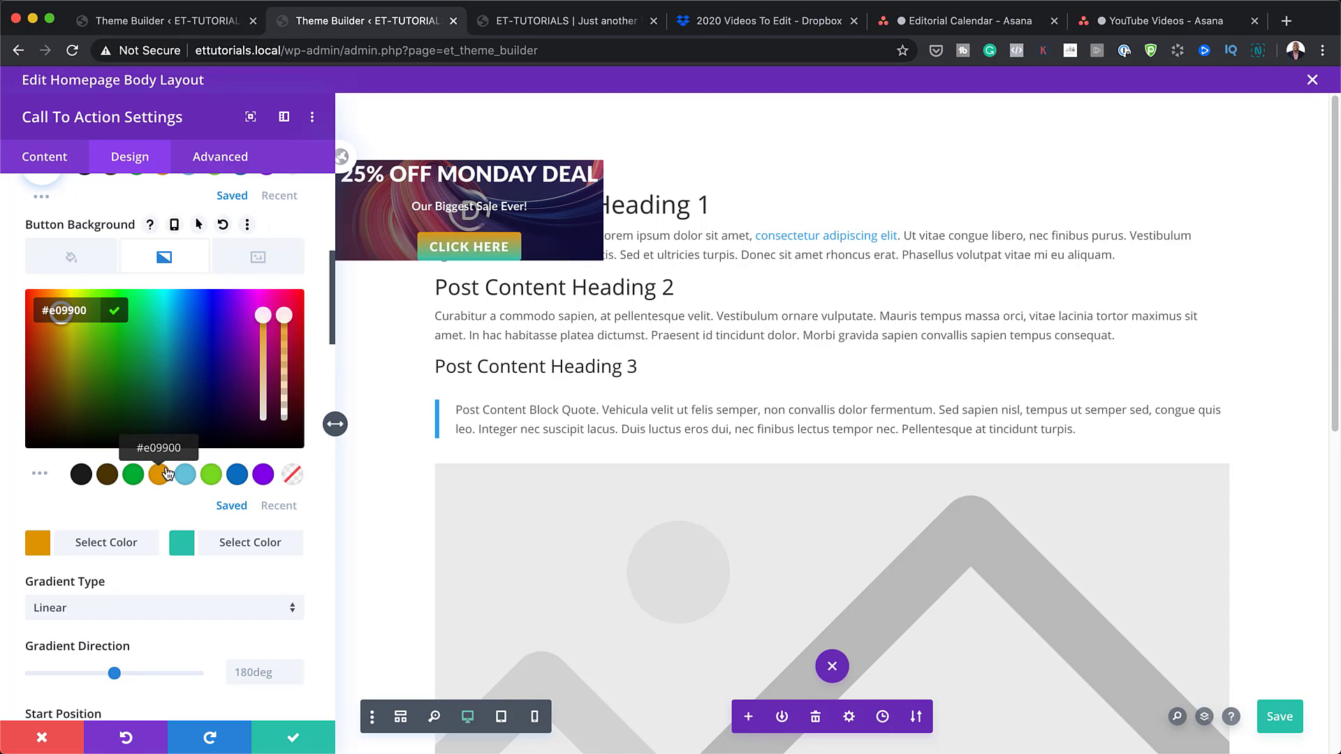
{"action": "left_click", "coordinate": [183, 548]}
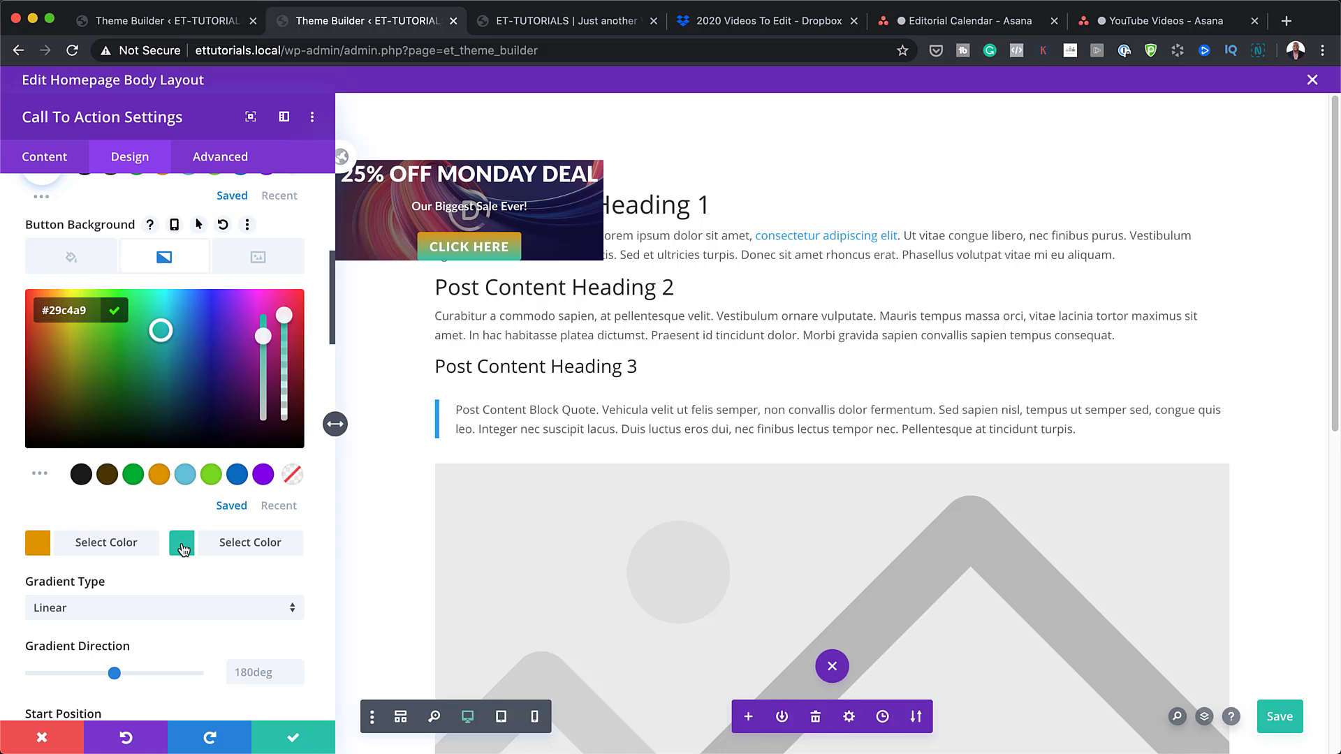
{"action": "left_click", "coordinate": [160, 476]}
{"action": "left_click_drag", "start_coordinate": [263, 318], "coordinate": [263, 364]}
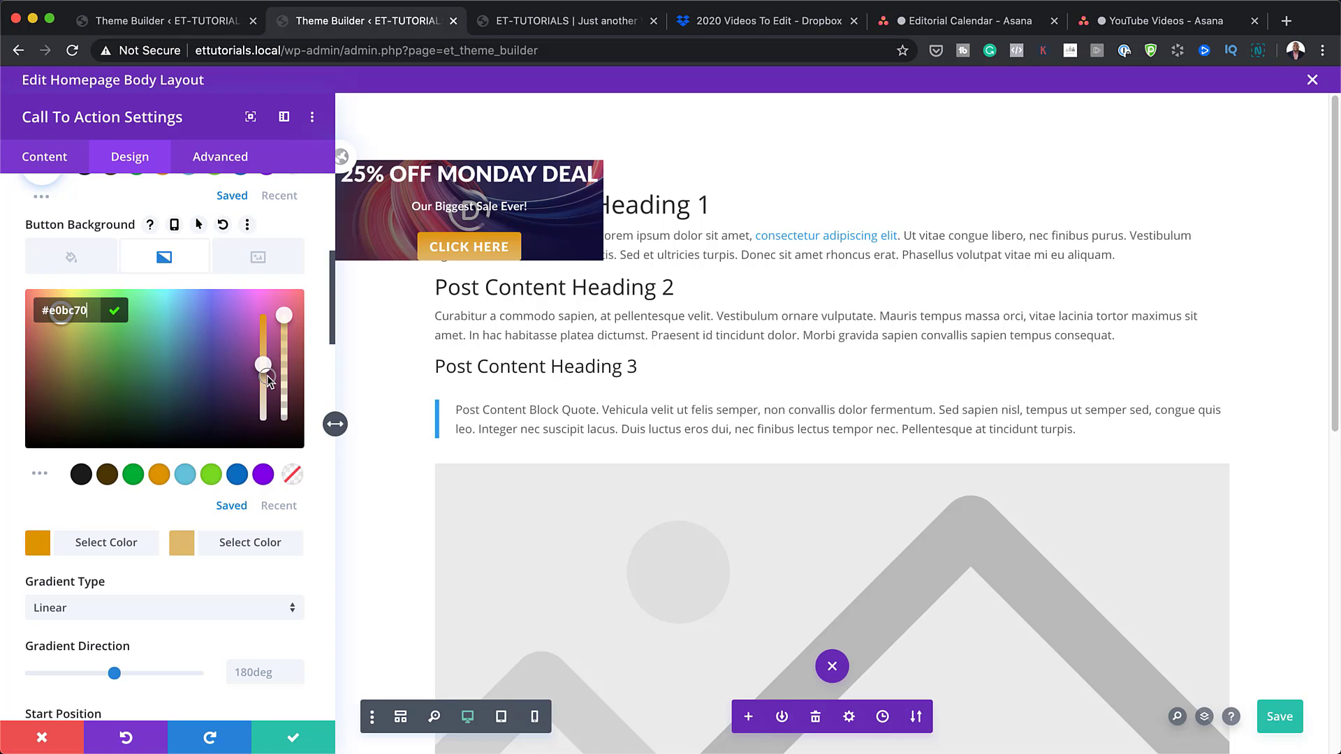
- Set the button gradient's direction to 90deg and save the layout
{"action": "left_click", "coordinate": [264, 546]}
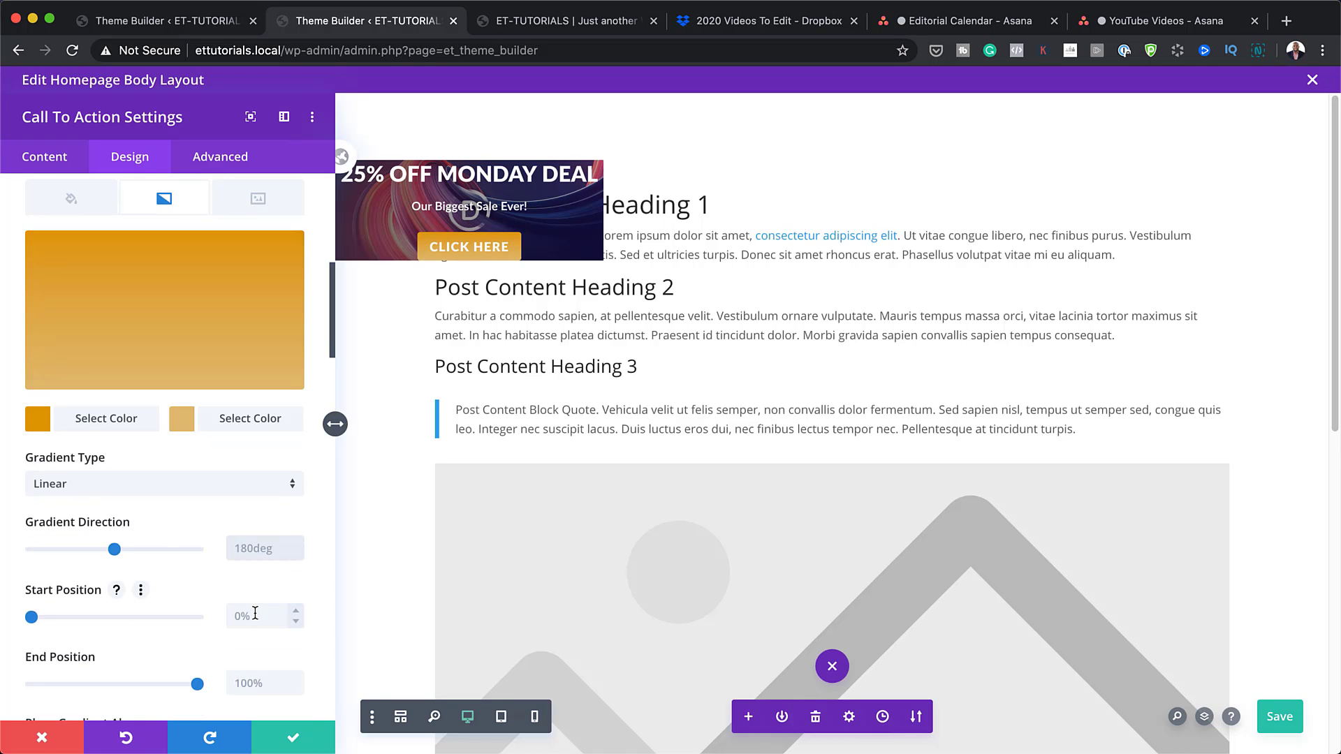
{"action": "type", "text": "90"}
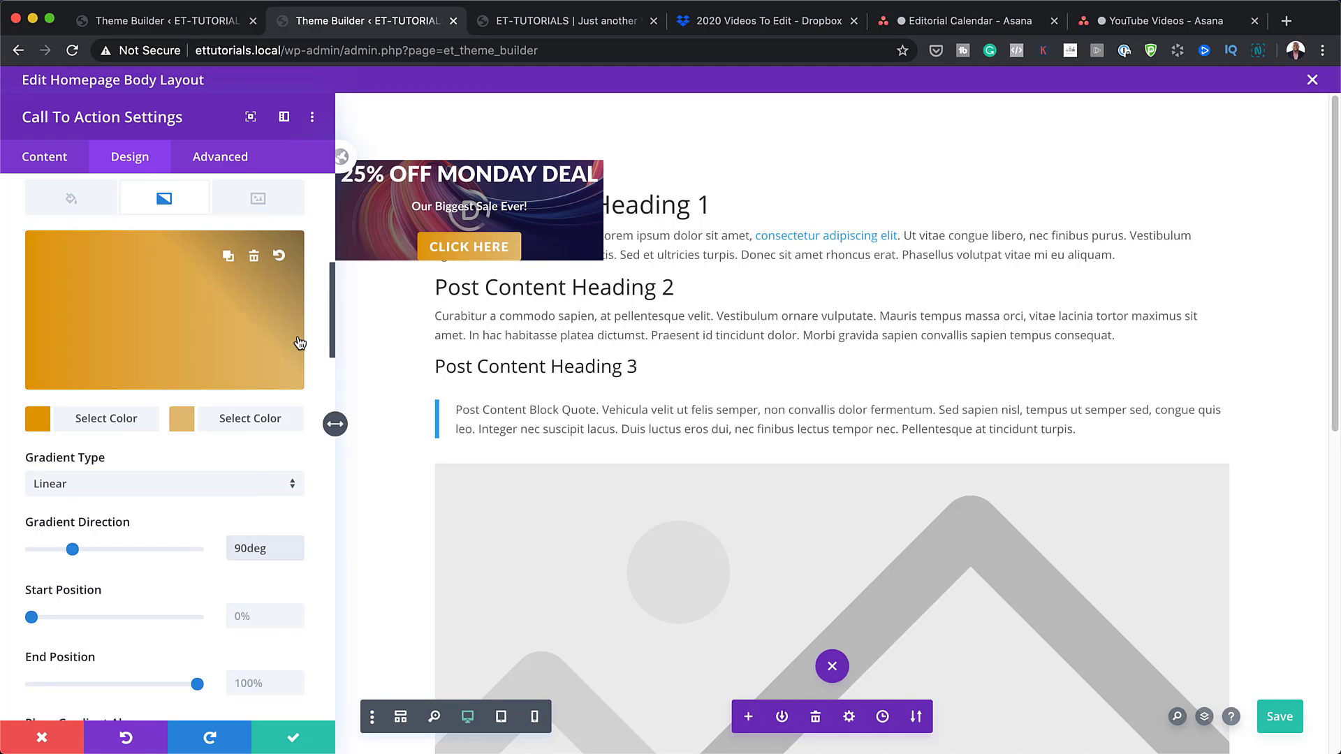
{"action": "key", "text": "super+s"}
- Set the button's top and bottom padding to a linked 12px
{"action": "scroll", "coordinate": [238, 599], "scroll_direction": "down", "scroll_amount": 5}
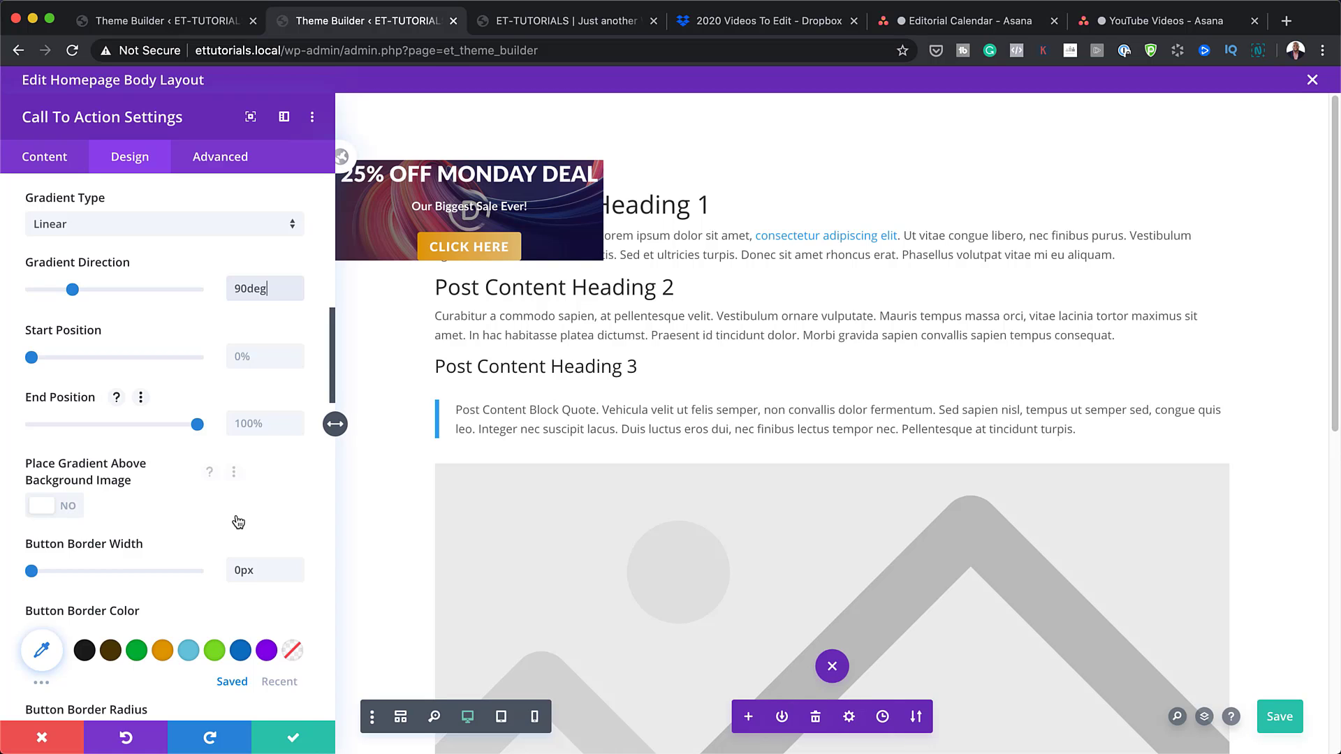
{"action": "scroll", "coordinate": [275, 517], "scroll_direction": "down", "scroll_amount": 9}
{"action": "scroll", "coordinate": [275, 516], "scroll_direction": "down", "scroll_amount": 12}
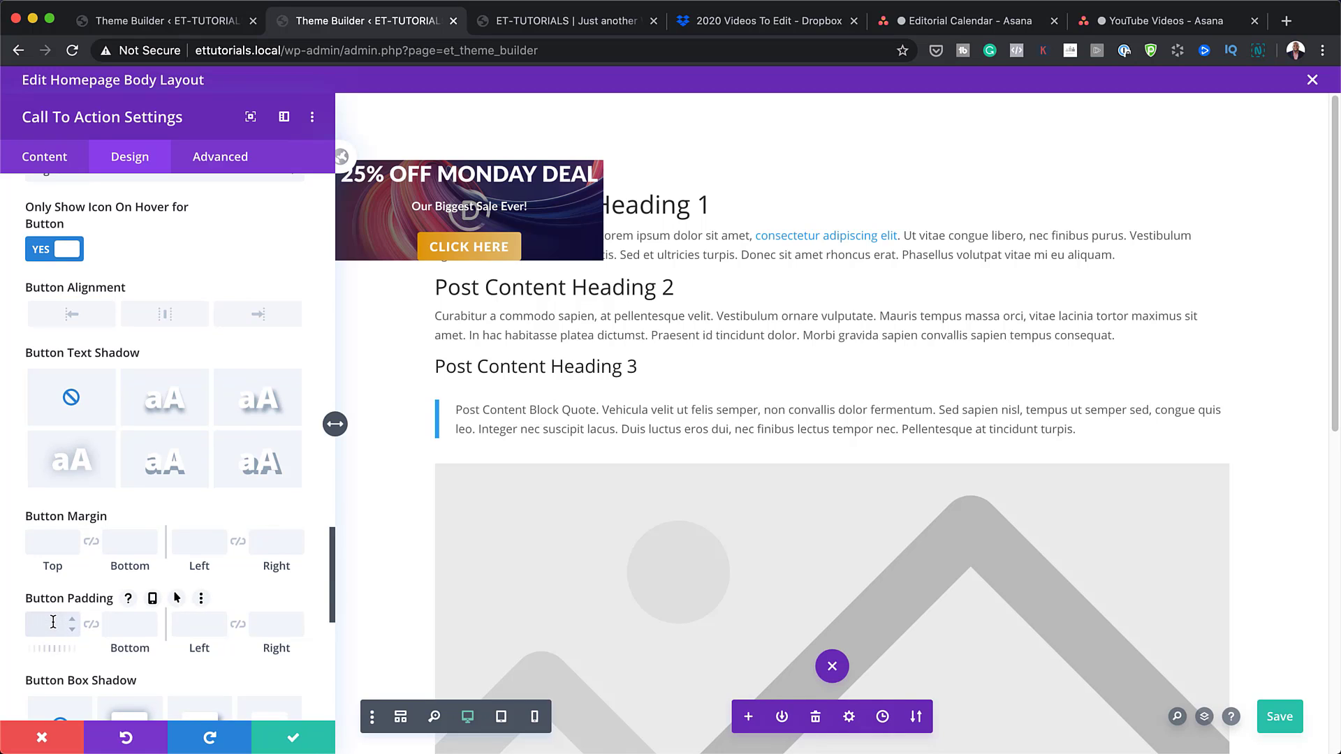
{"action": "left_click", "coordinate": [53, 621]}
{"action": "type", "text": "12"}
{"action": "left_click", "coordinate": [91, 624]}
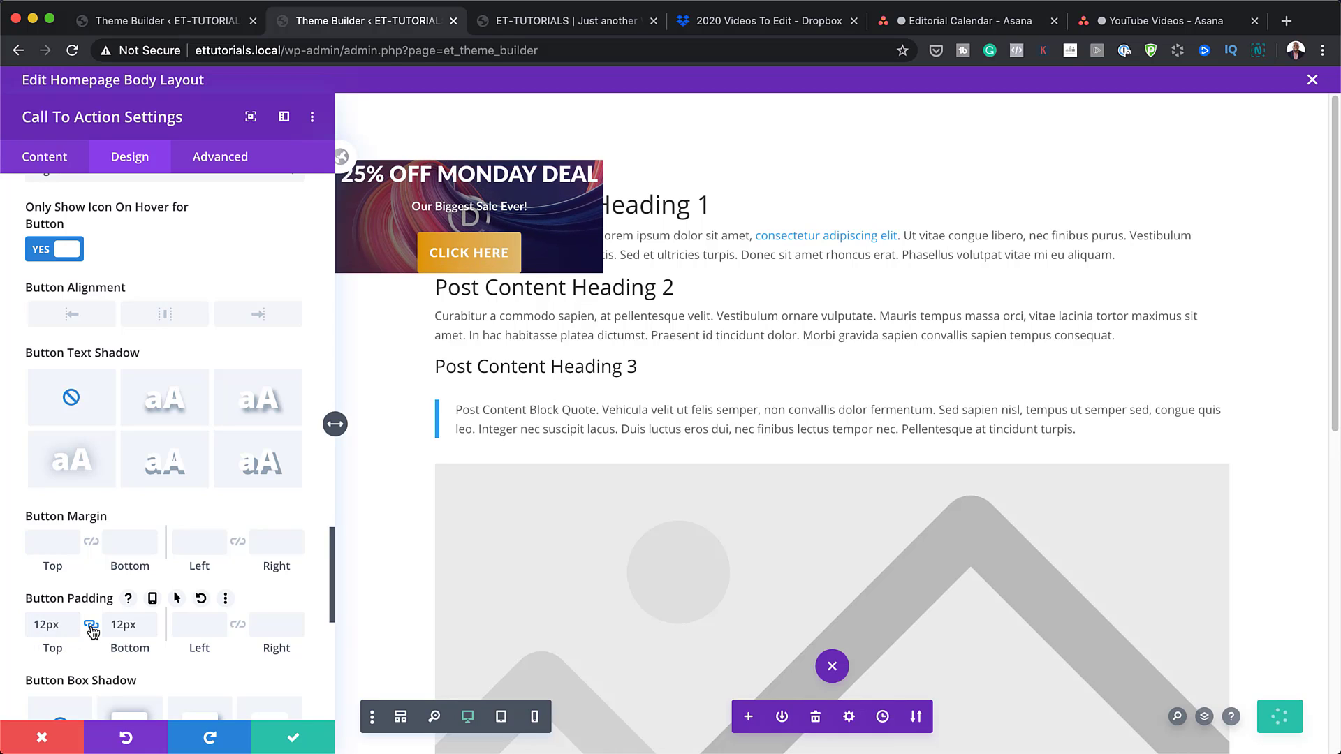
- Set the button's left and right padding to a linked 32px
{"action": "left_click", "coordinate": [203, 625]}
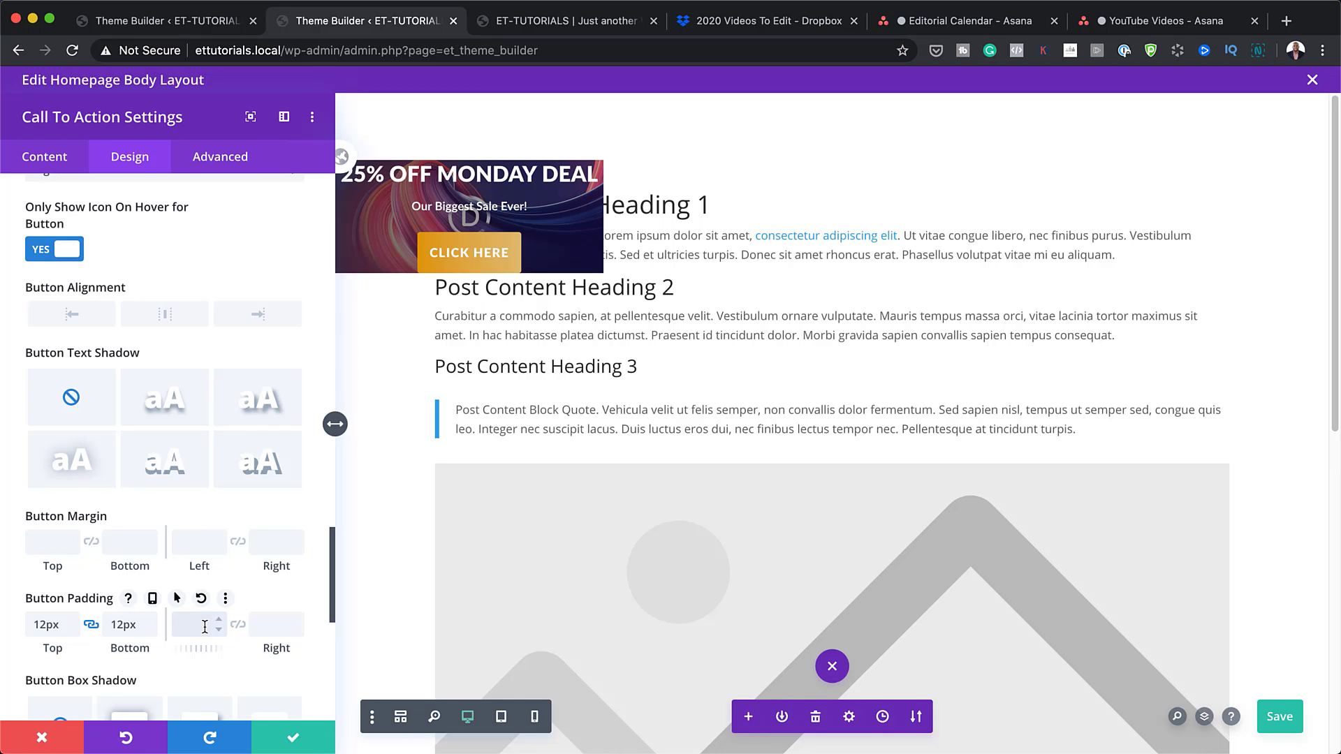
{"action": "type", "text": "32"}
{"action": "left_click", "coordinate": [237, 624]}
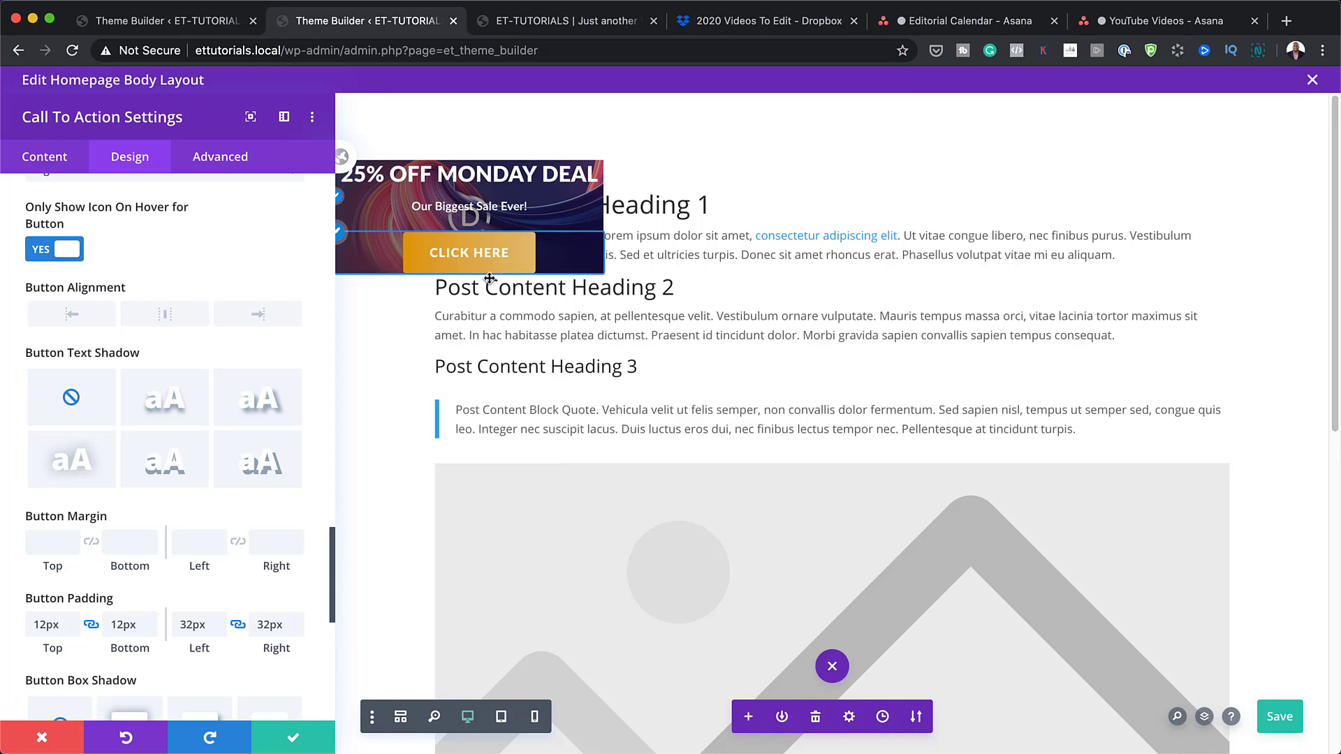
- Set the Call To Action module's padding to 40px on all four sides and save the module settings
{"action": "scroll", "coordinate": [206, 634], "scroll_direction": "down", "scroll_amount": 10}
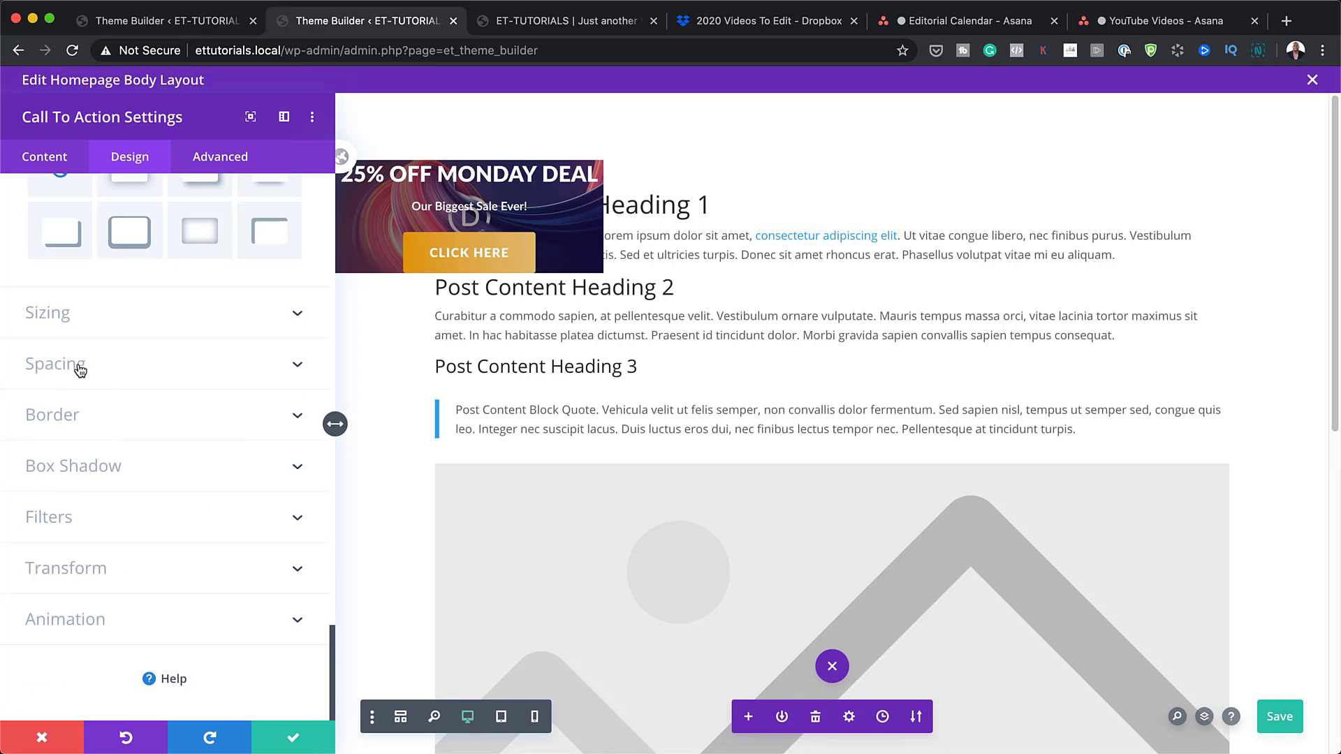
{"action": "left_click", "coordinate": [56, 364]}
{"action": "left_click", "coordinate": [48, 343]}
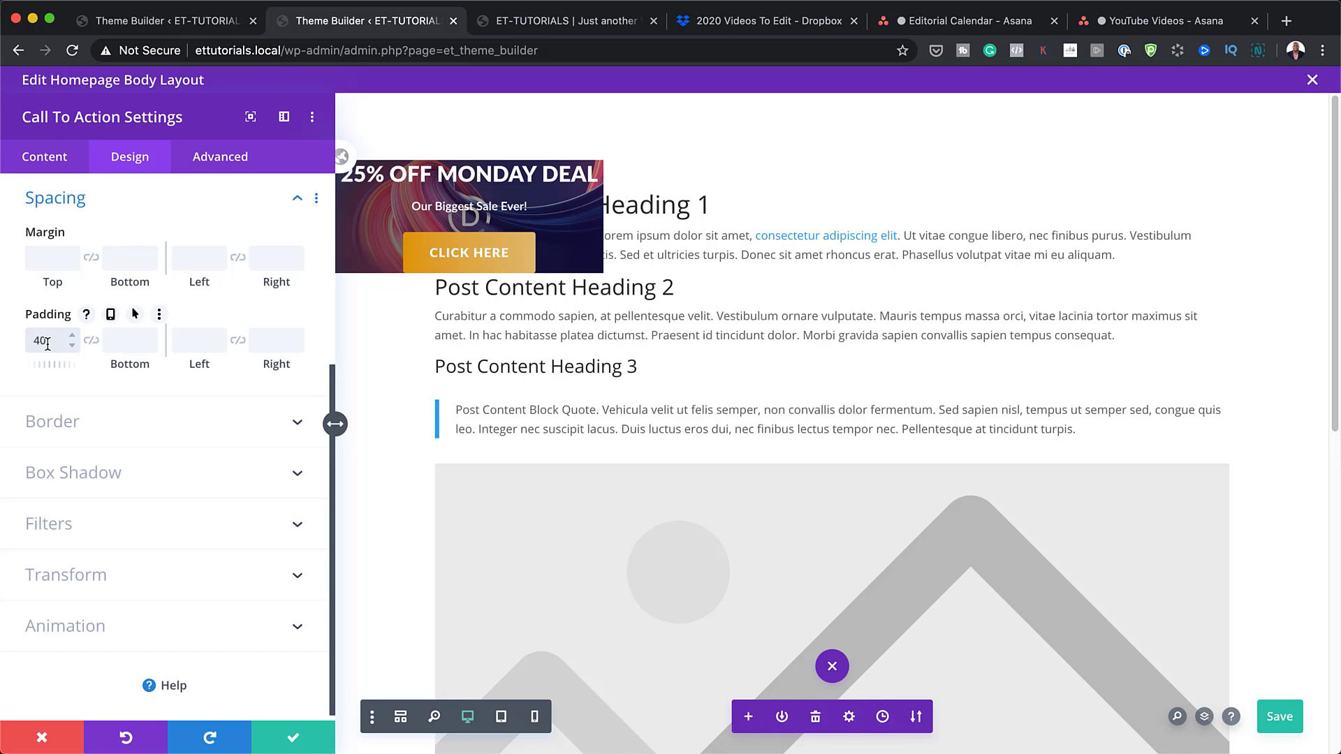
{"action": "type", "text": "40"}
{"action": "left_click", "coordinate": [91, 340]}
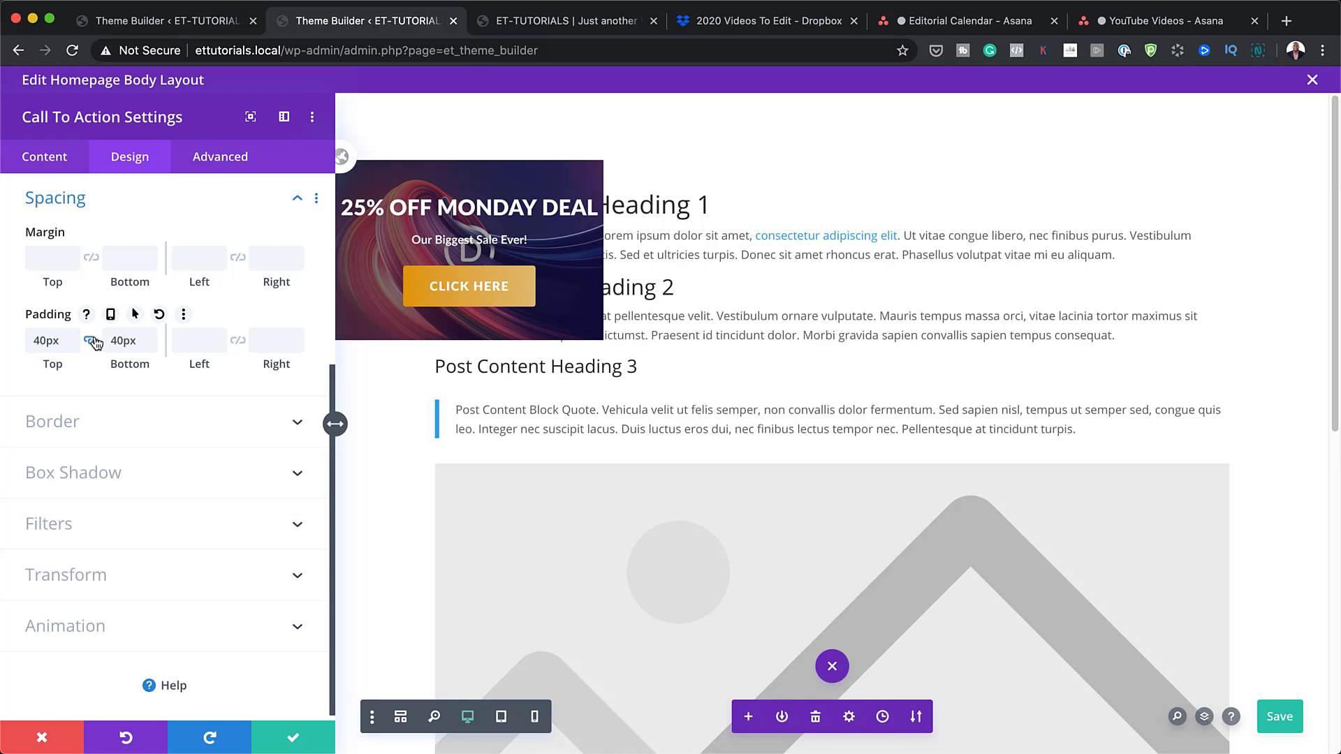
{"action": "left_click", "coordinate": [197, 342]}
{"action": "left_click", "coordinate": [238, 341]}
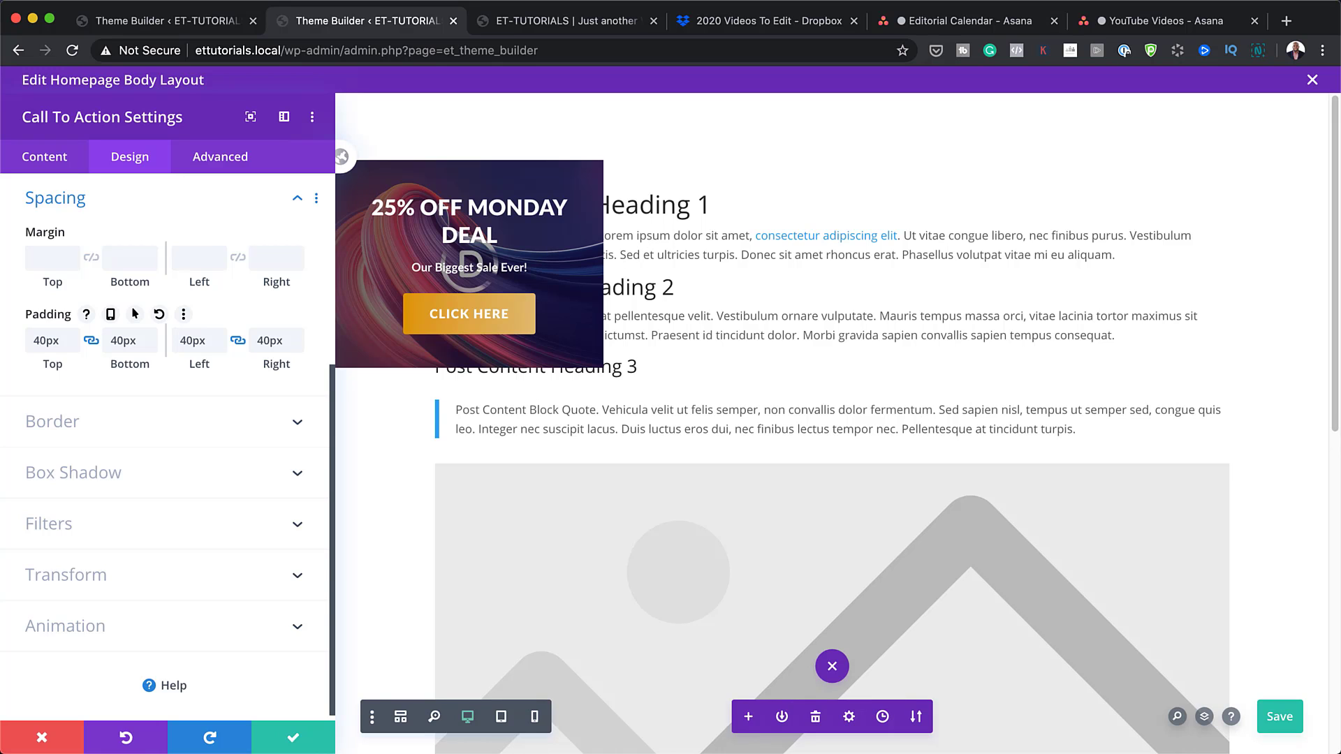
{"action": "left_click", "coordinate": [293, 737]}
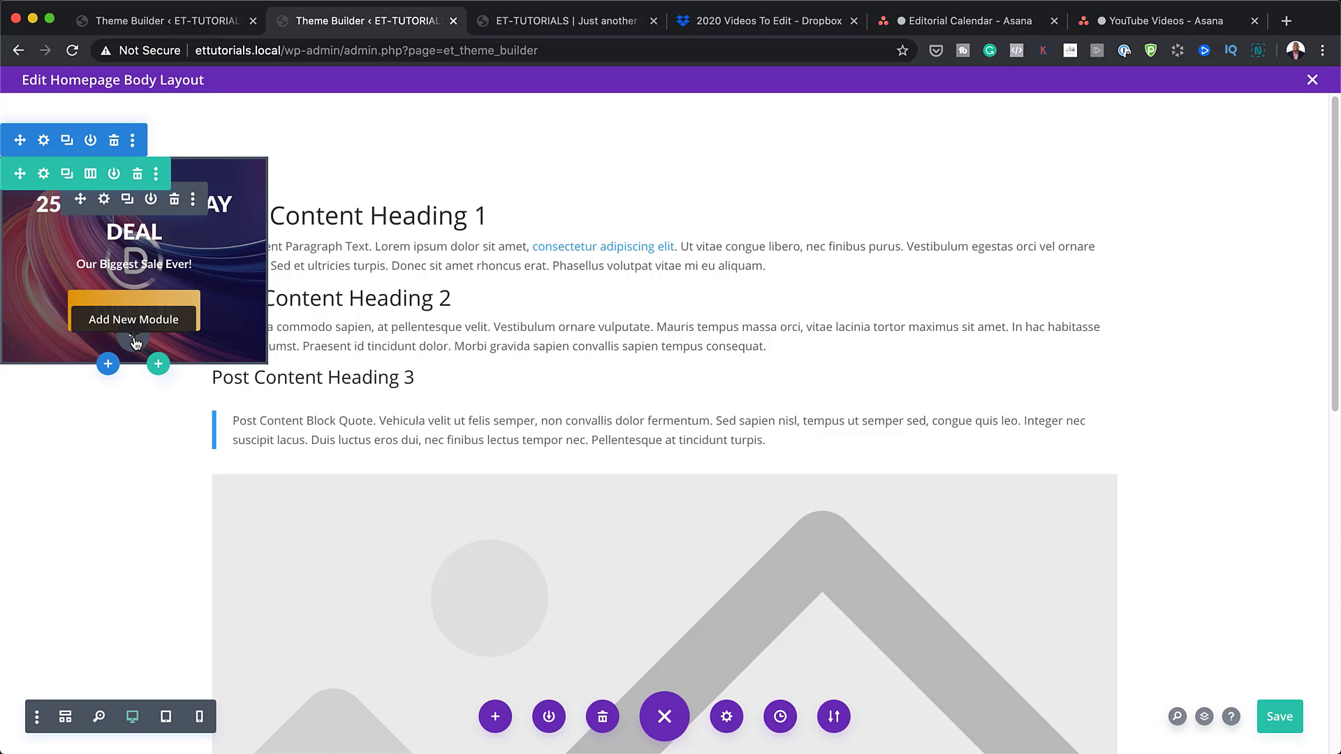
- Add a Blurb module below the Call To Action and clear its default title and body text
{"action": "left_click", "coordinate": [134, 339]}
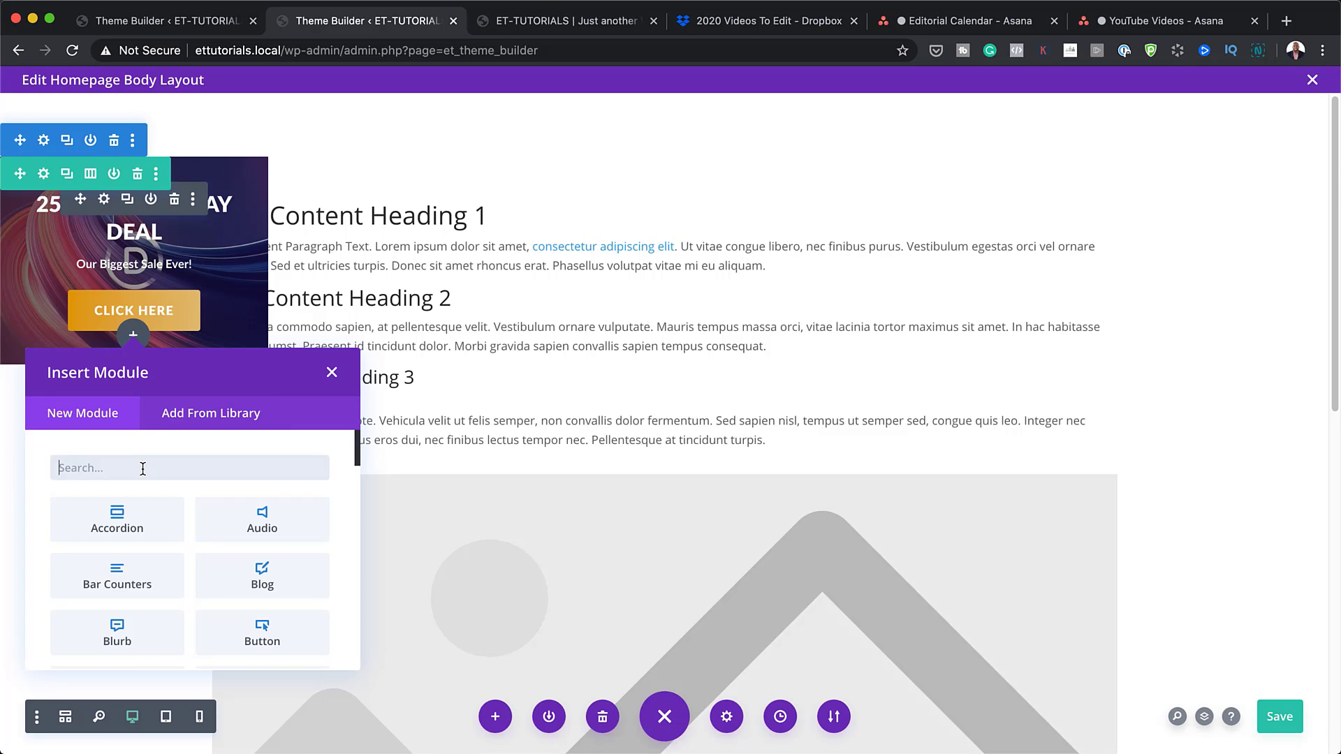
{"action": "type", "text": "blu"}
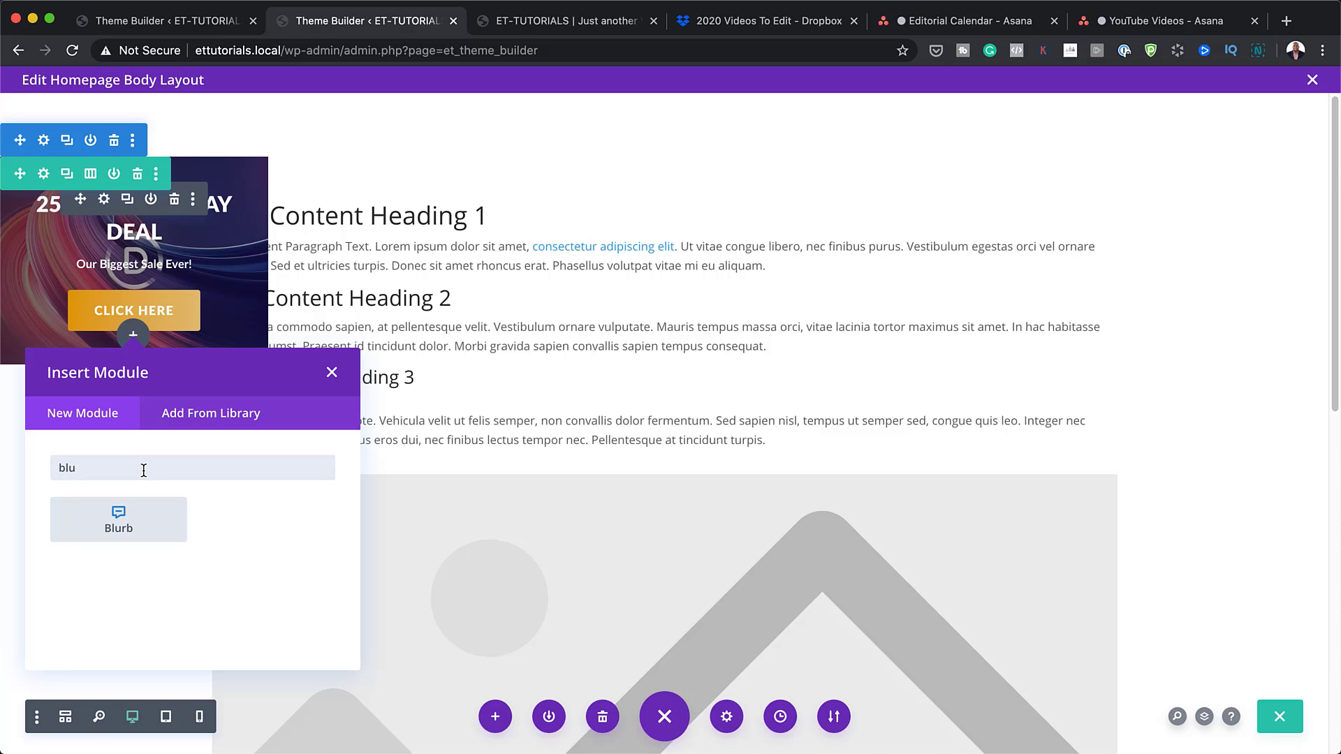
{"action": "left_click", "coordinate": [140, 520]}
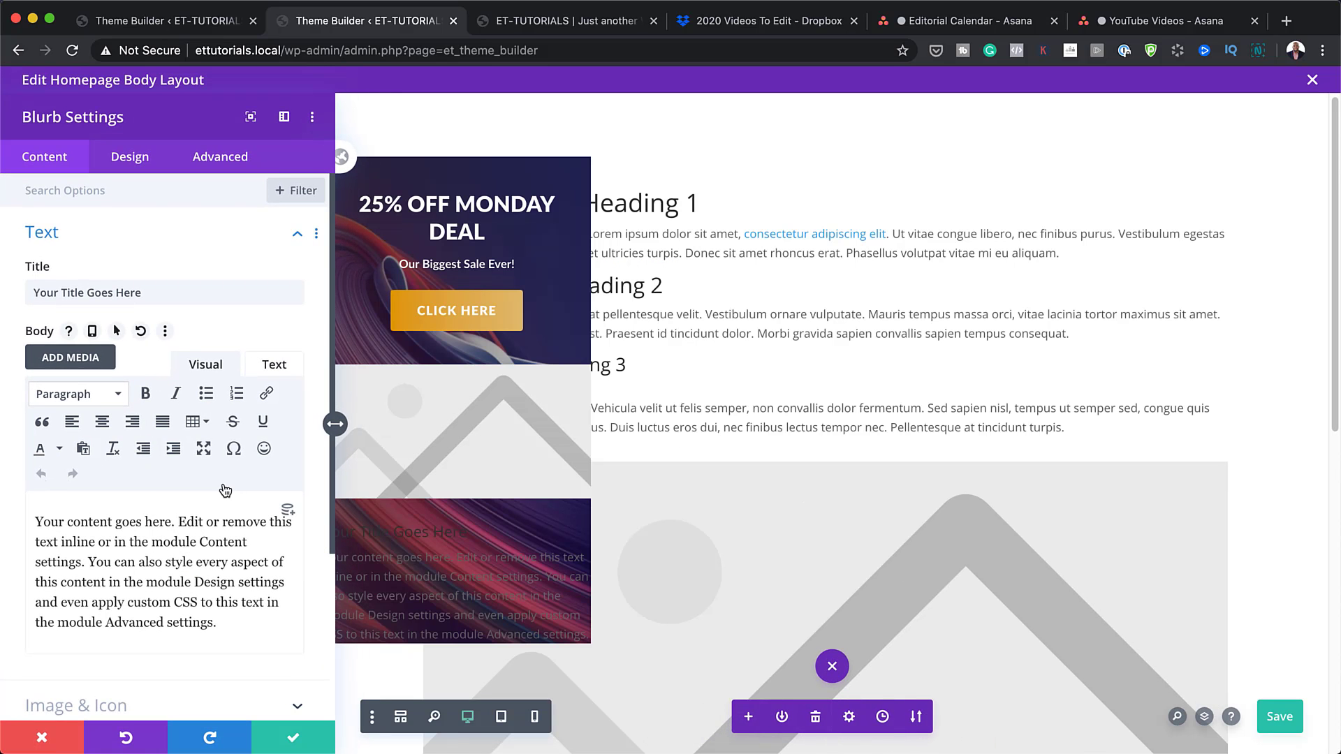
{"action": "triple_click", "coordinate": [195, 298]}
{"action": "key", "text": "BackSpace"}
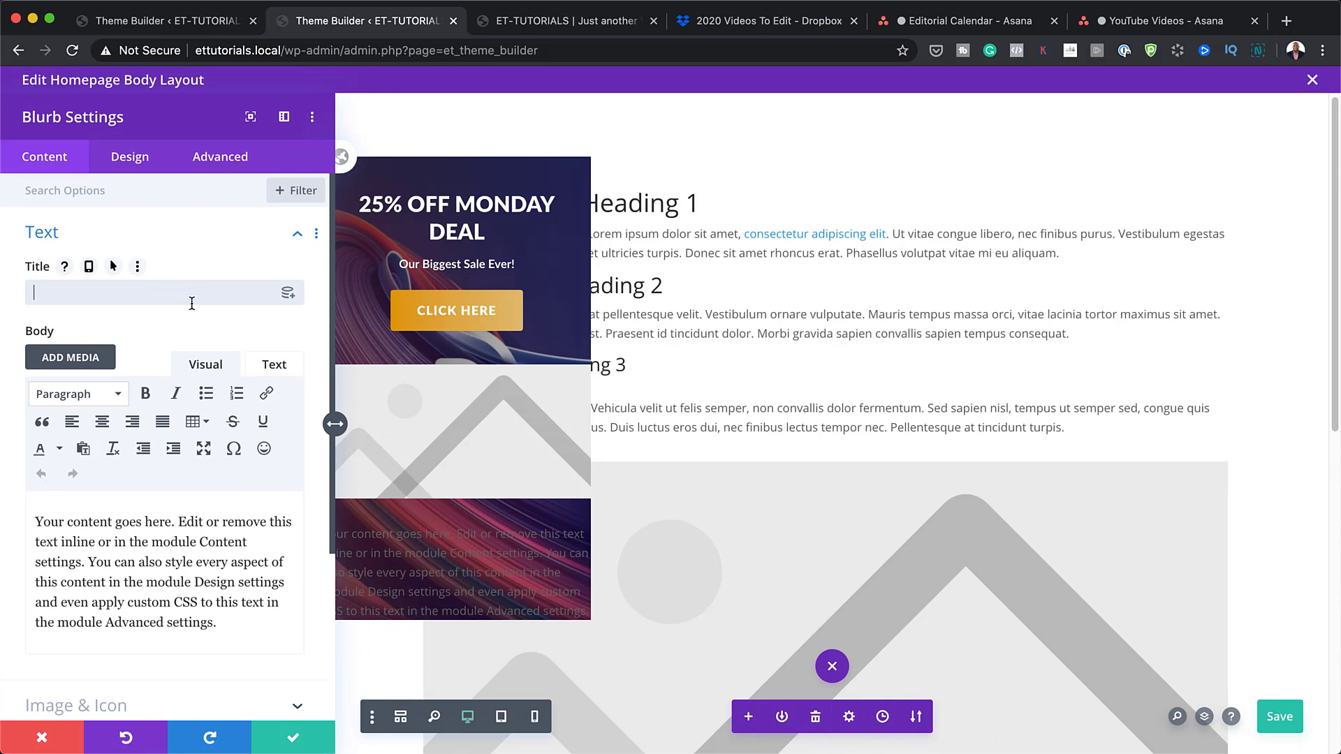
{"action": "left_click_drag", "start_coordinate": [222, 624], "coordinate": [35, 496]}
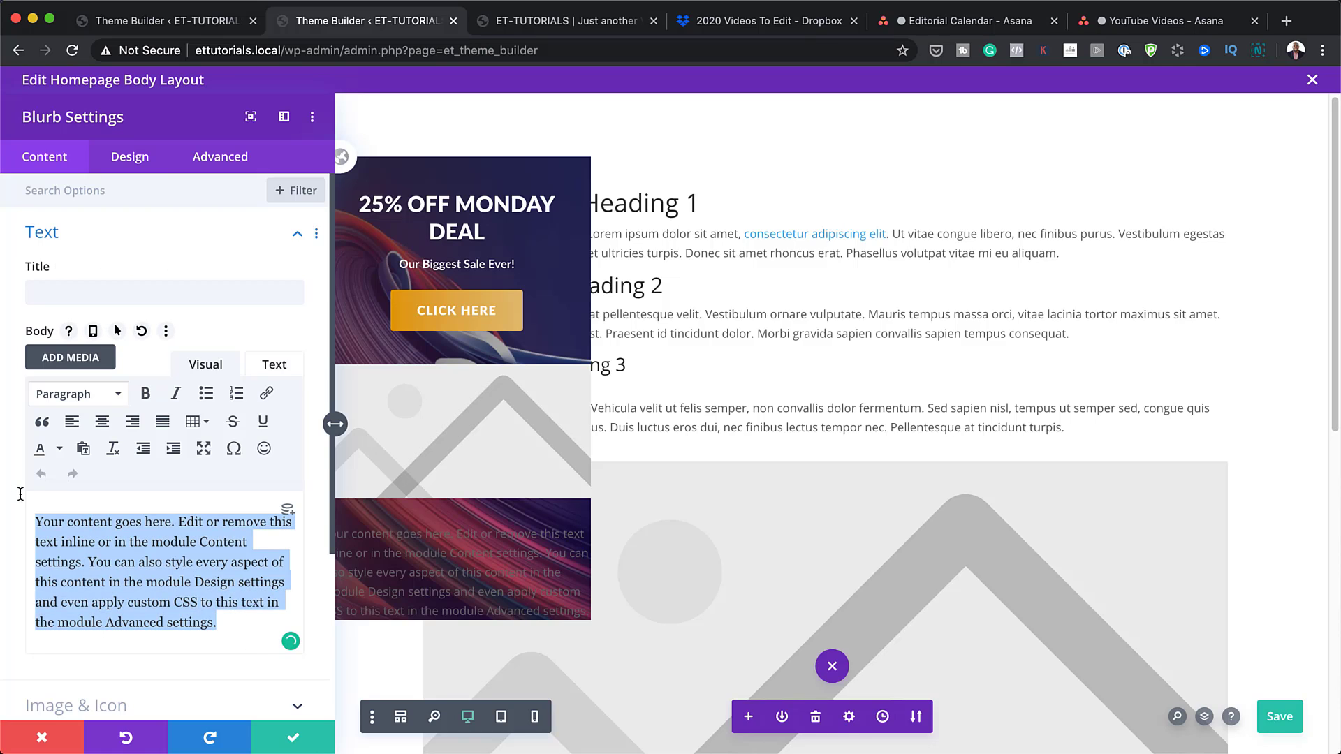
{"action": "key", "text": "BackSpace"}
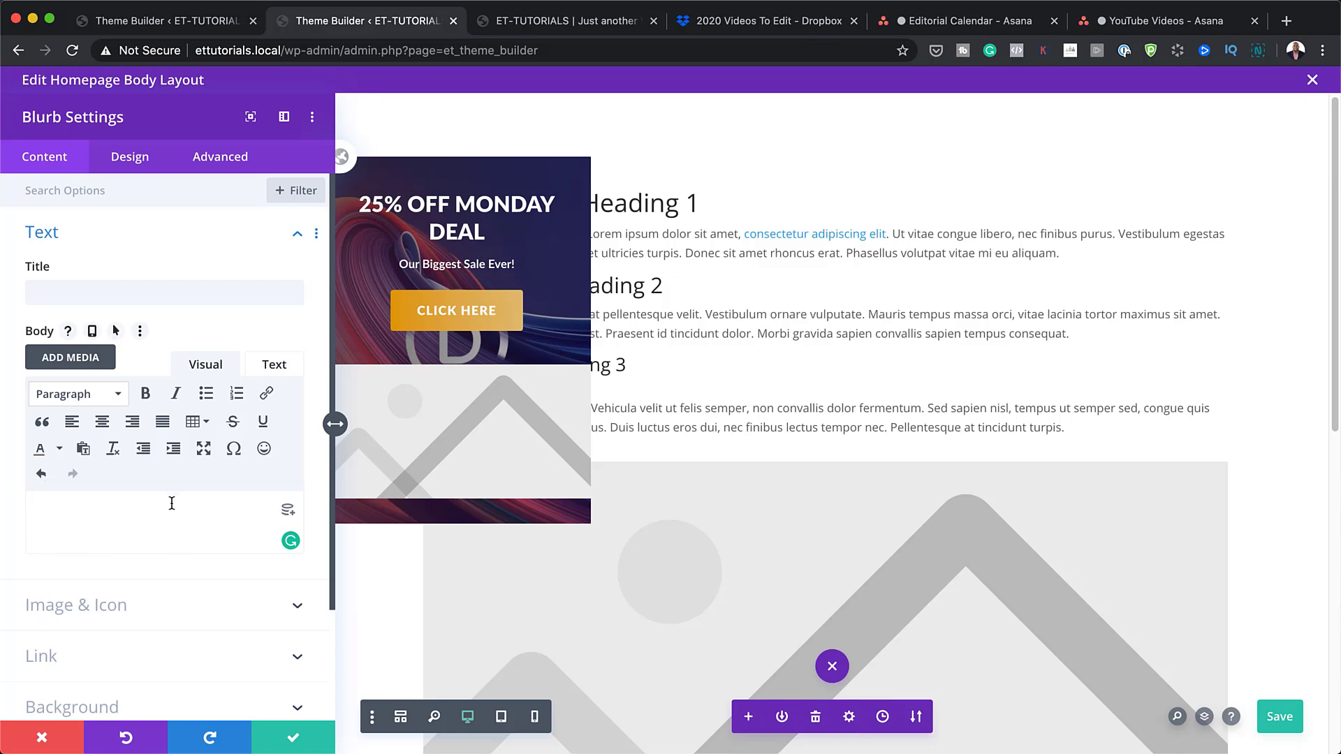
- Make the blurb use an icon instead of an image and choose the plain plus icon
{"action": "scroll", "coordinate": [200, 554], "scroll_direction": "down", "scroll_amount": 3}
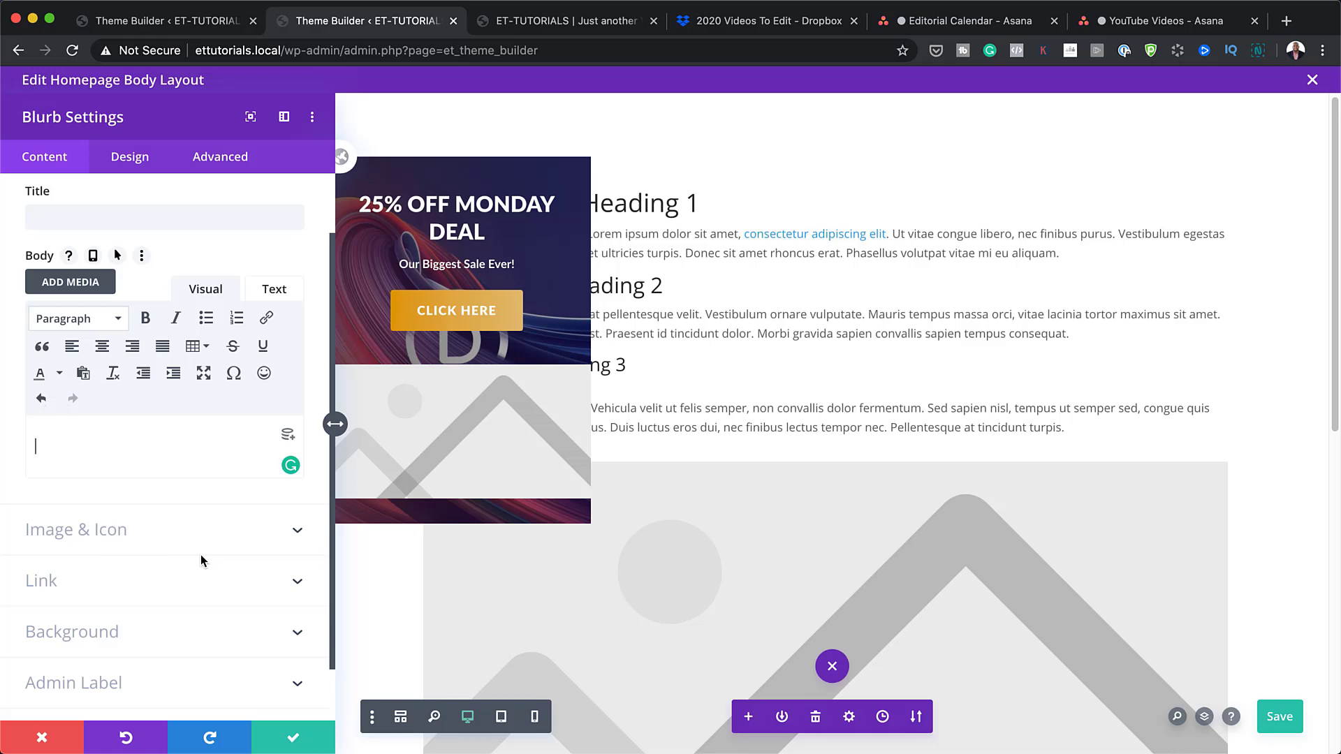
{"action": "left_click", "coordinate": [105, 535]}
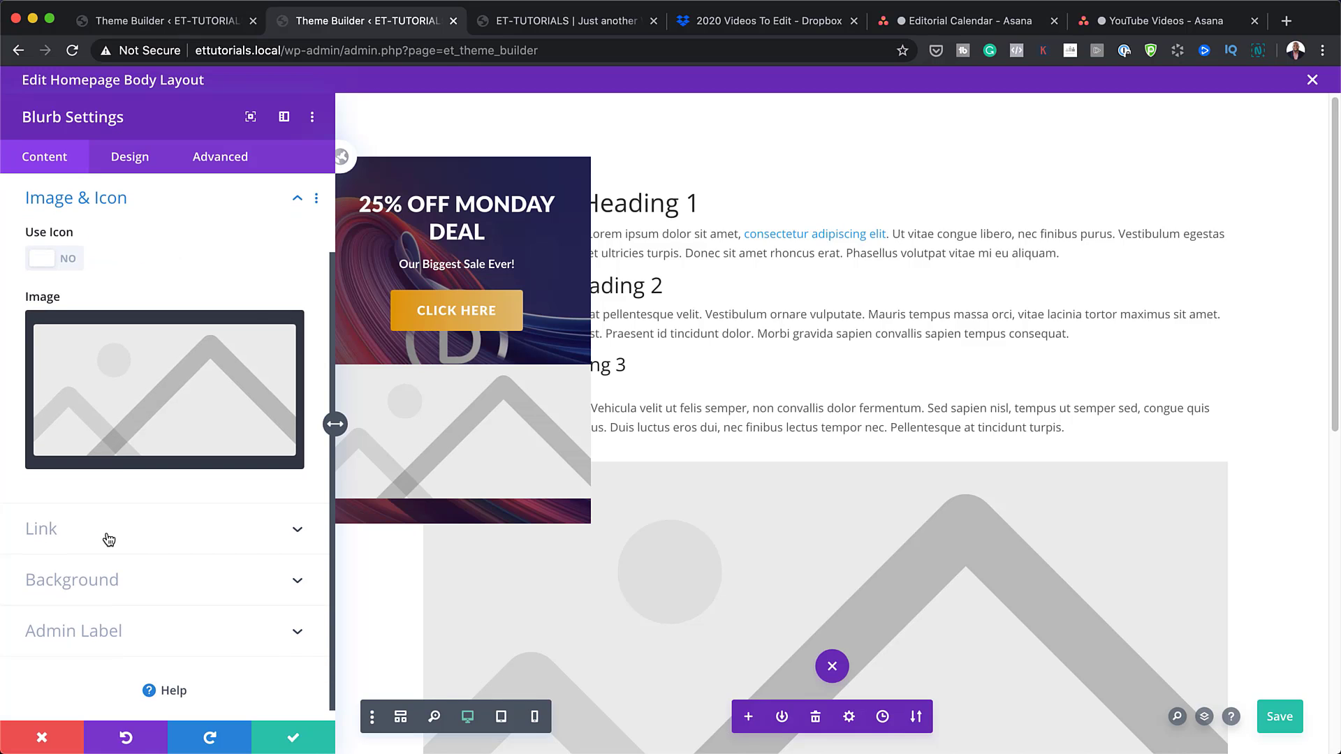
{"action": "left_click", "coordinate": [70, 263]}
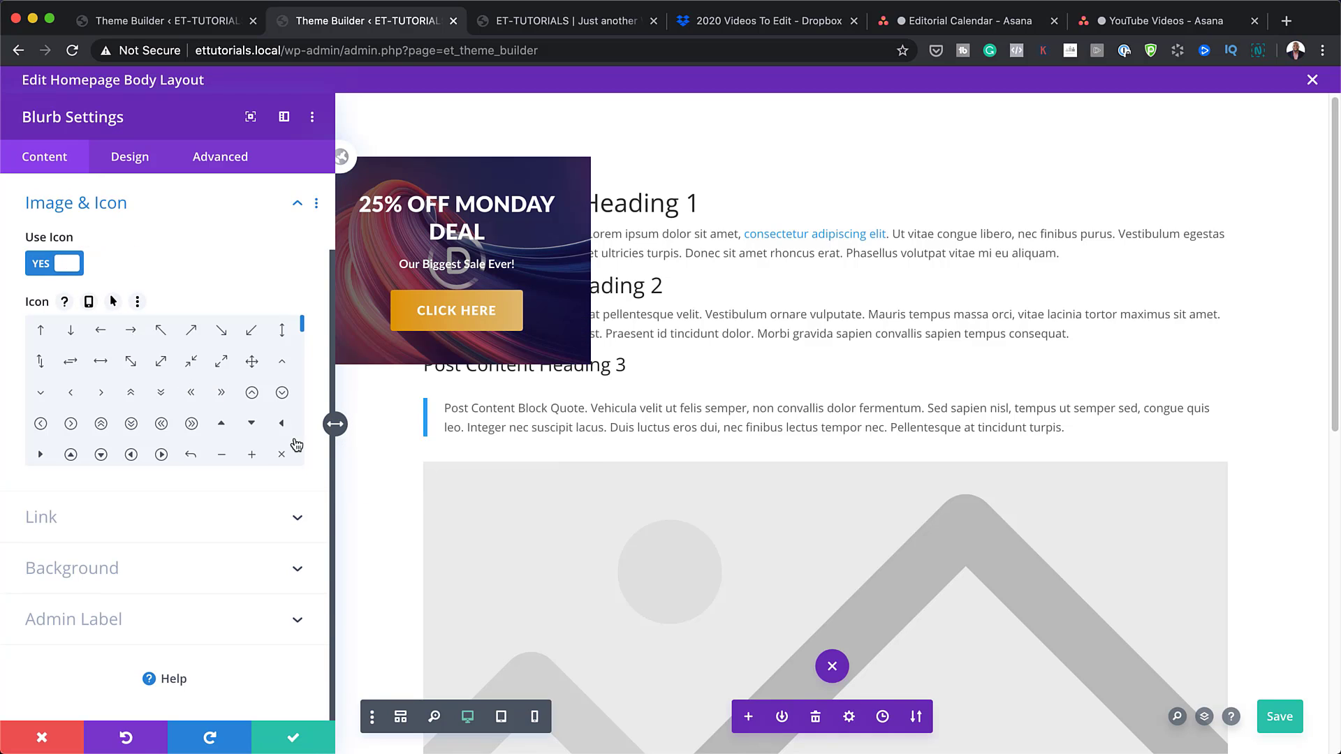
{"action": "left_click", "coordinate": [253, 456]}
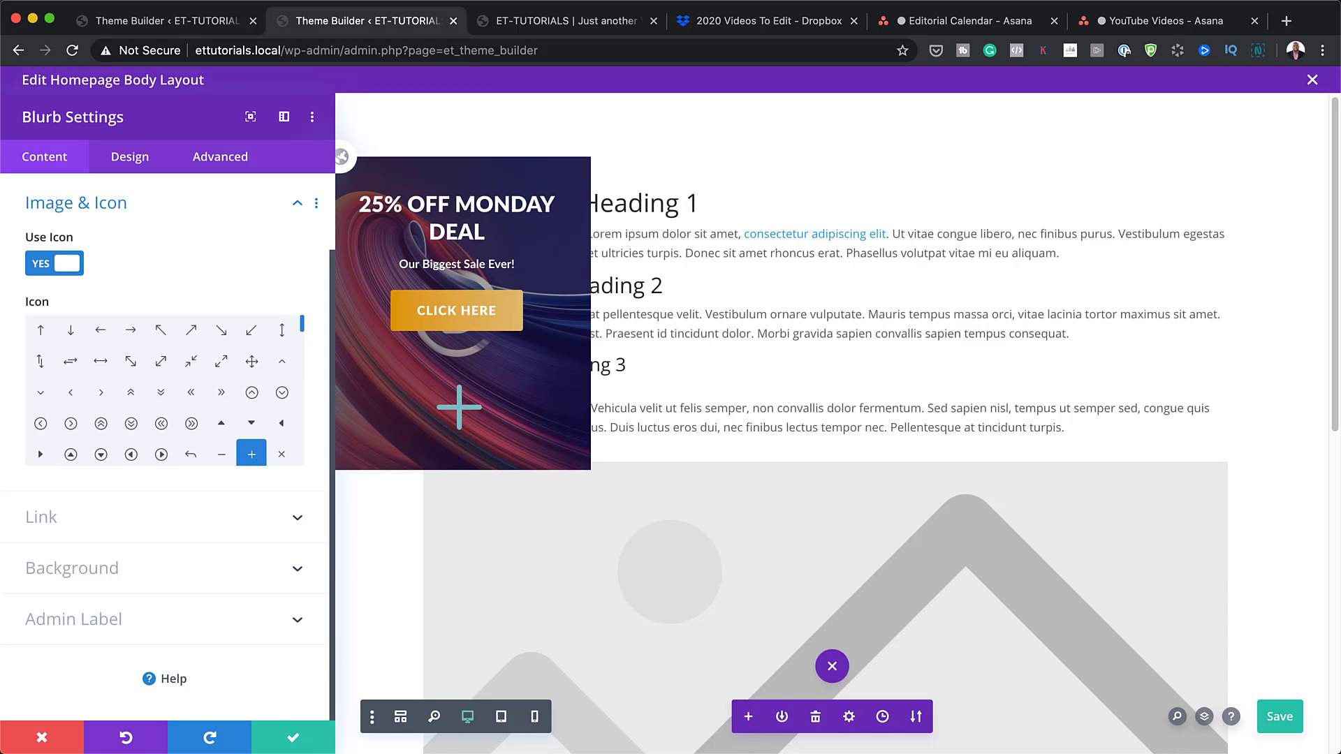
- Change the blurb's icon color to black with the color picker
{"action": "left_click", "coordinate": [142, 158]}
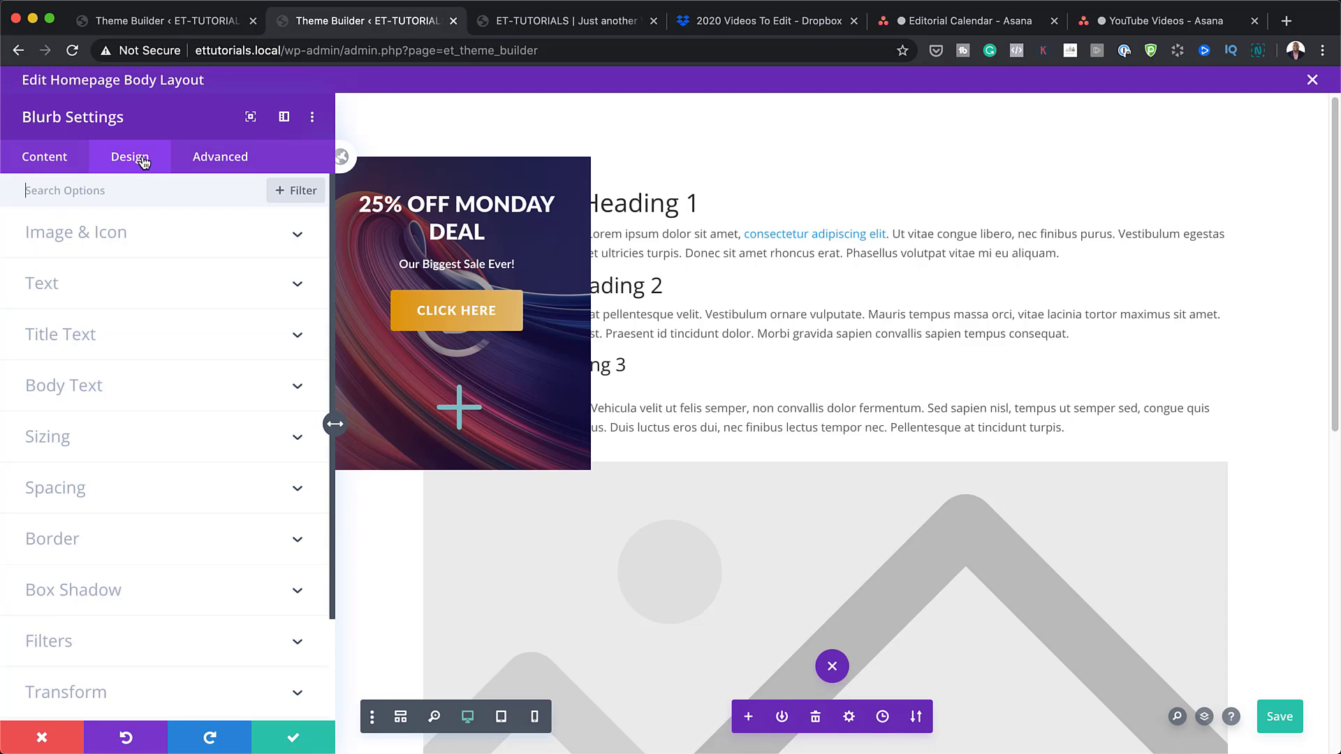
{"action": "left_click", "coordinate": [122, 237]}
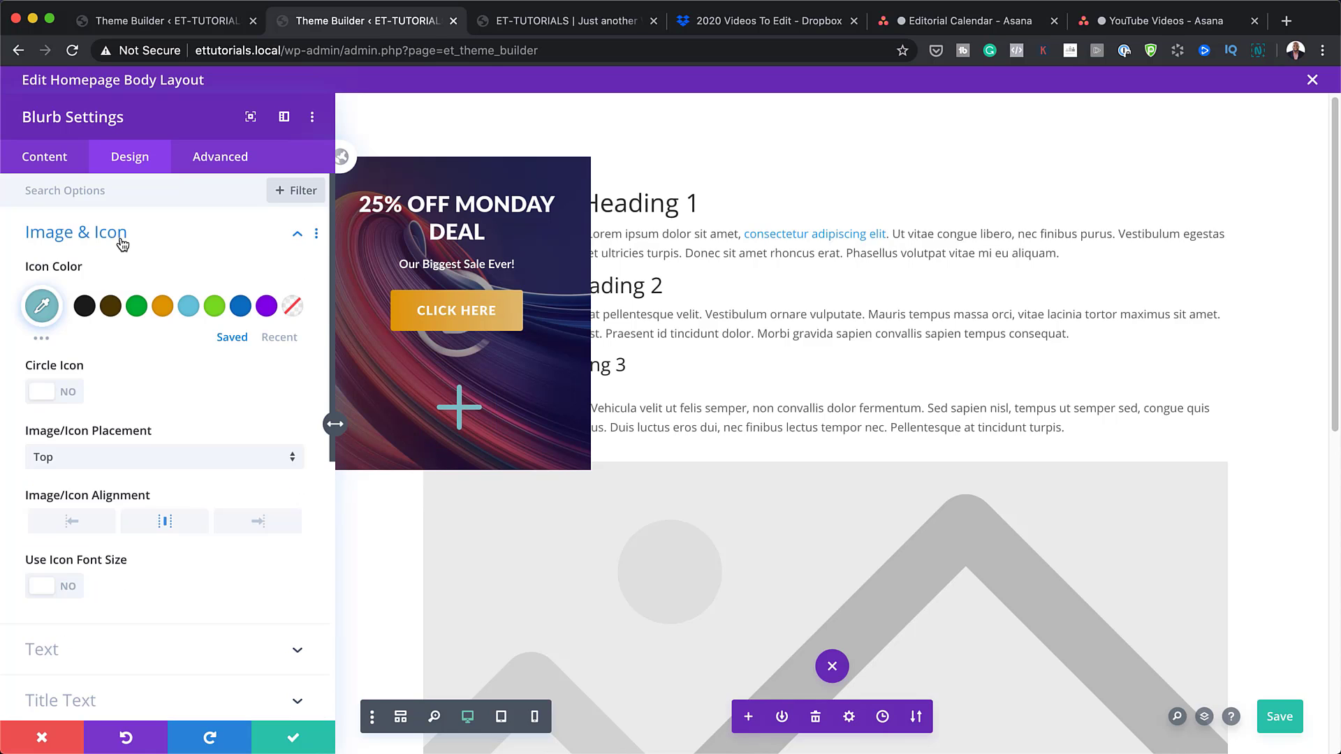
{"action": "left_click", "coordinate": [43, 307]}
{"action": "left_click", "coordinate": [59, 420]}
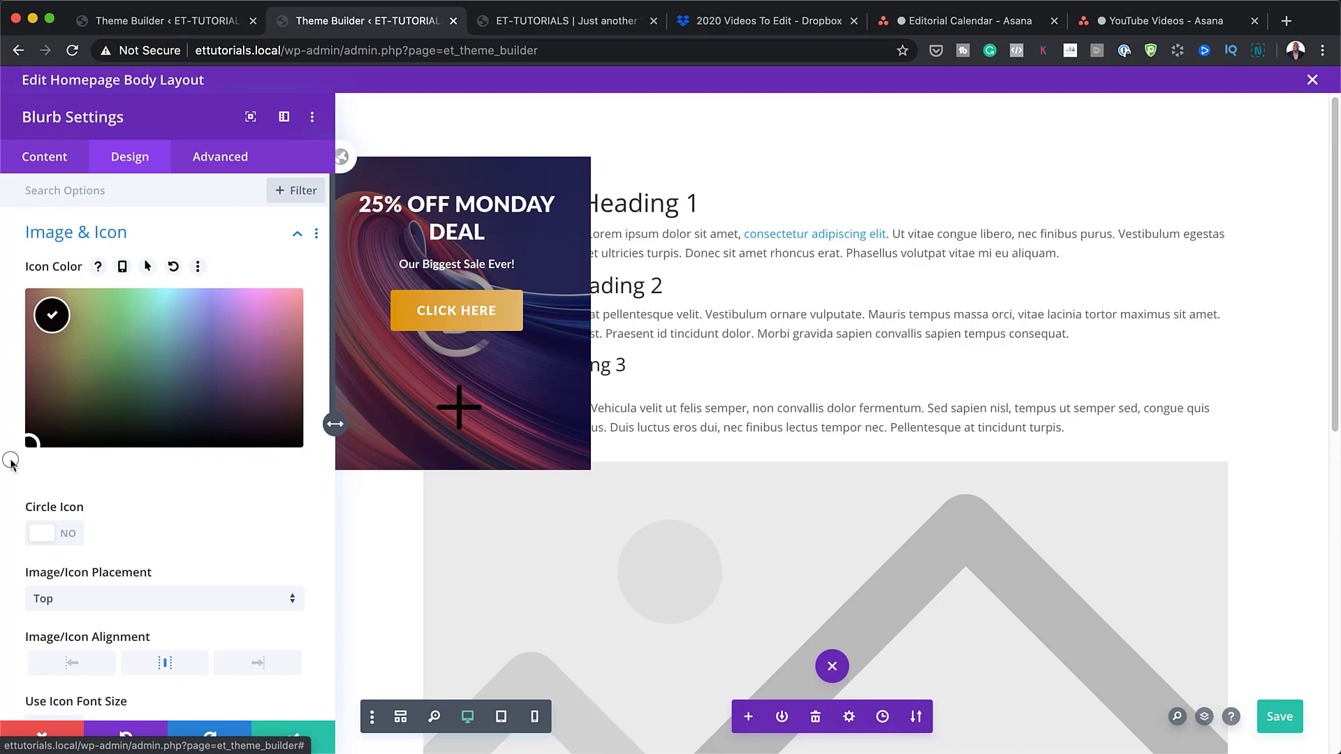
{"action": "left_click", "coordinate": [10, 458]}
- Enable a custom icon font size for the blurb and set it to 40px
{"action": "left_click", "coordinate": [70, 588]}
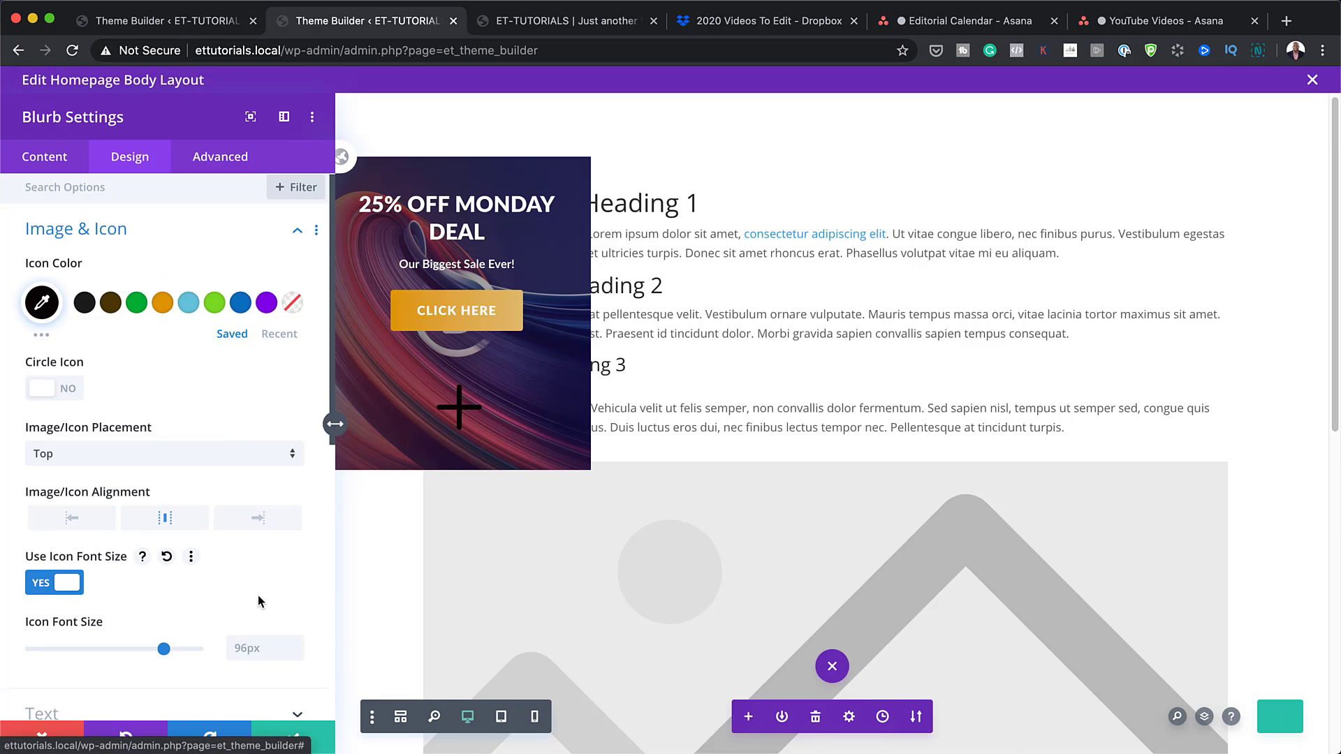
{"action": "scroll", "coordinate": [259, 593], "scroll_direction": "down", "scroll_amount": 2}
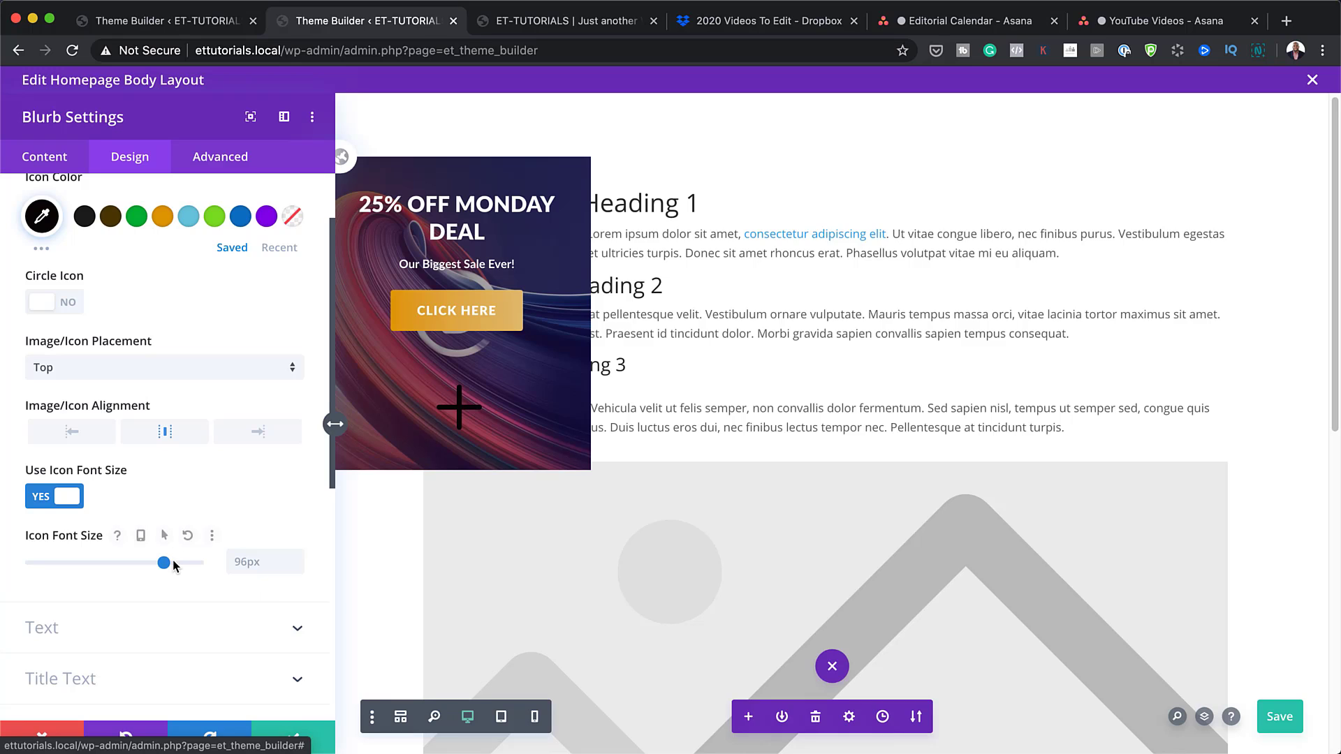
{"action": "left_click", "coordinate": [254, 564]}
{"action": "type", "text": "40"}
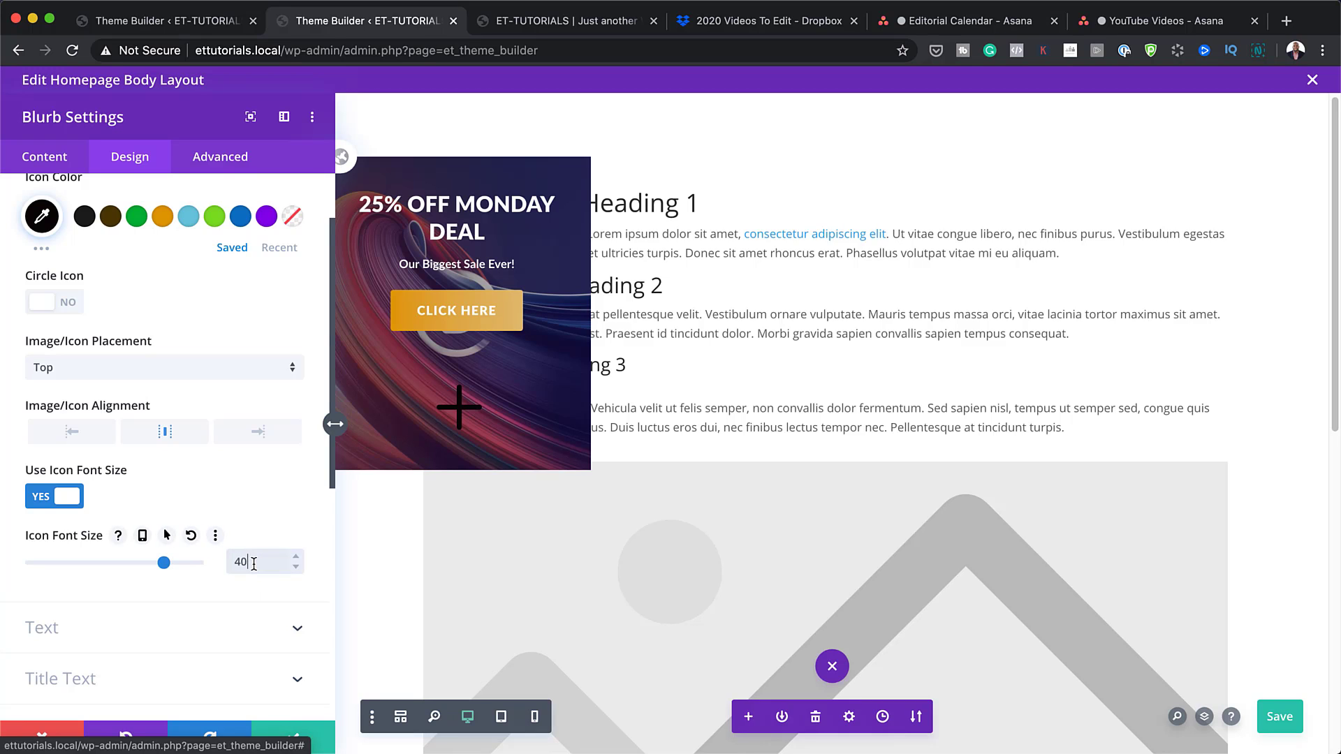
{"action": "type", "text": "px"}
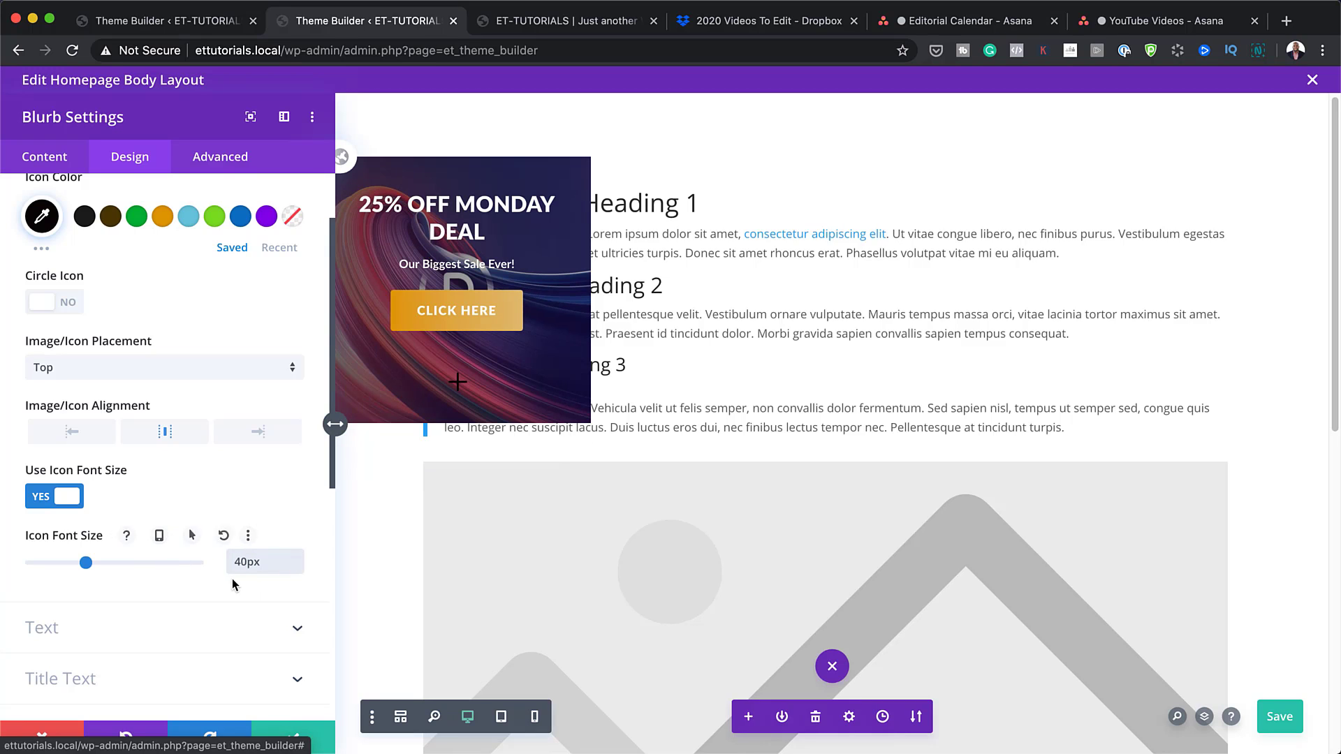
- Set the blurb module's width and height to 40px each in its sizing options
{"action": "scroll", "coordinate": [231, 578], "scroll_direction": "down", "scroll_amount": 1}
{"action": "scroll", "coordinate": [234, 585], "scroll_direction": "down", "scroll_amount": 5}
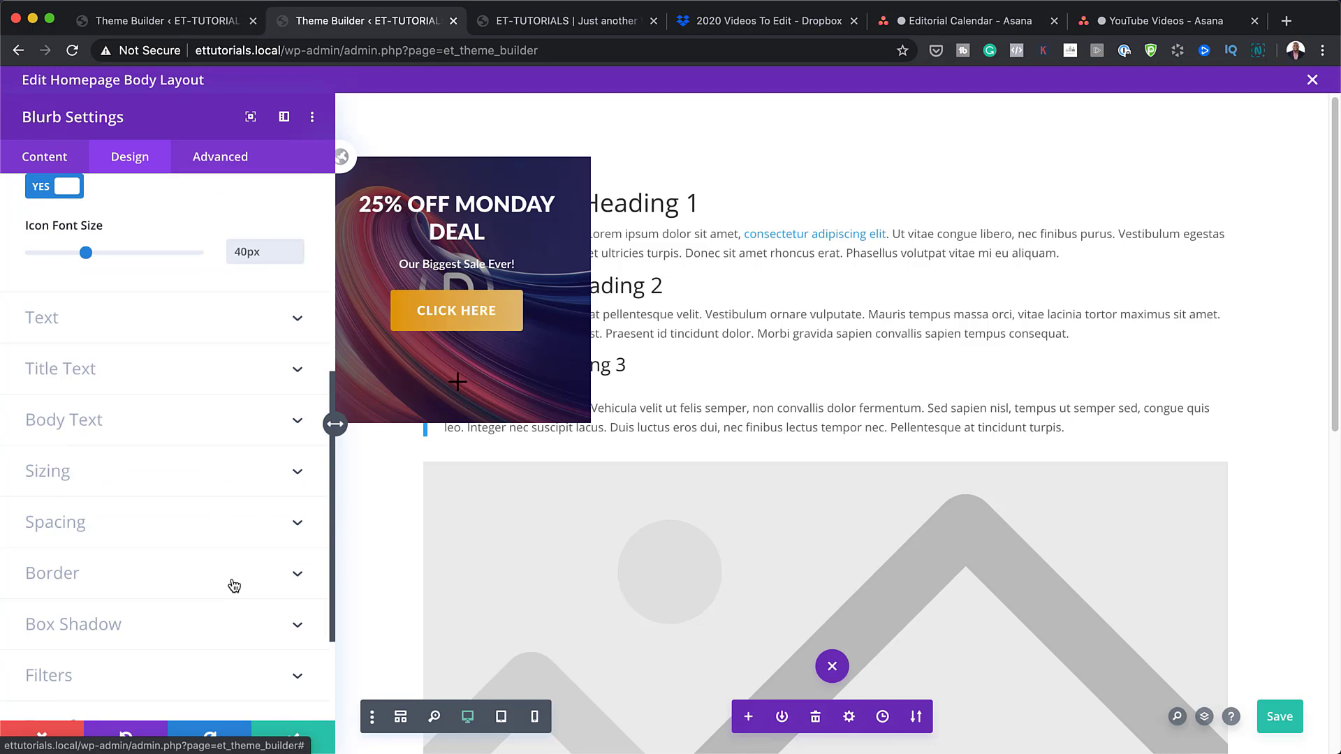
{"action": "left_click", "coordinate": [91, 474]}
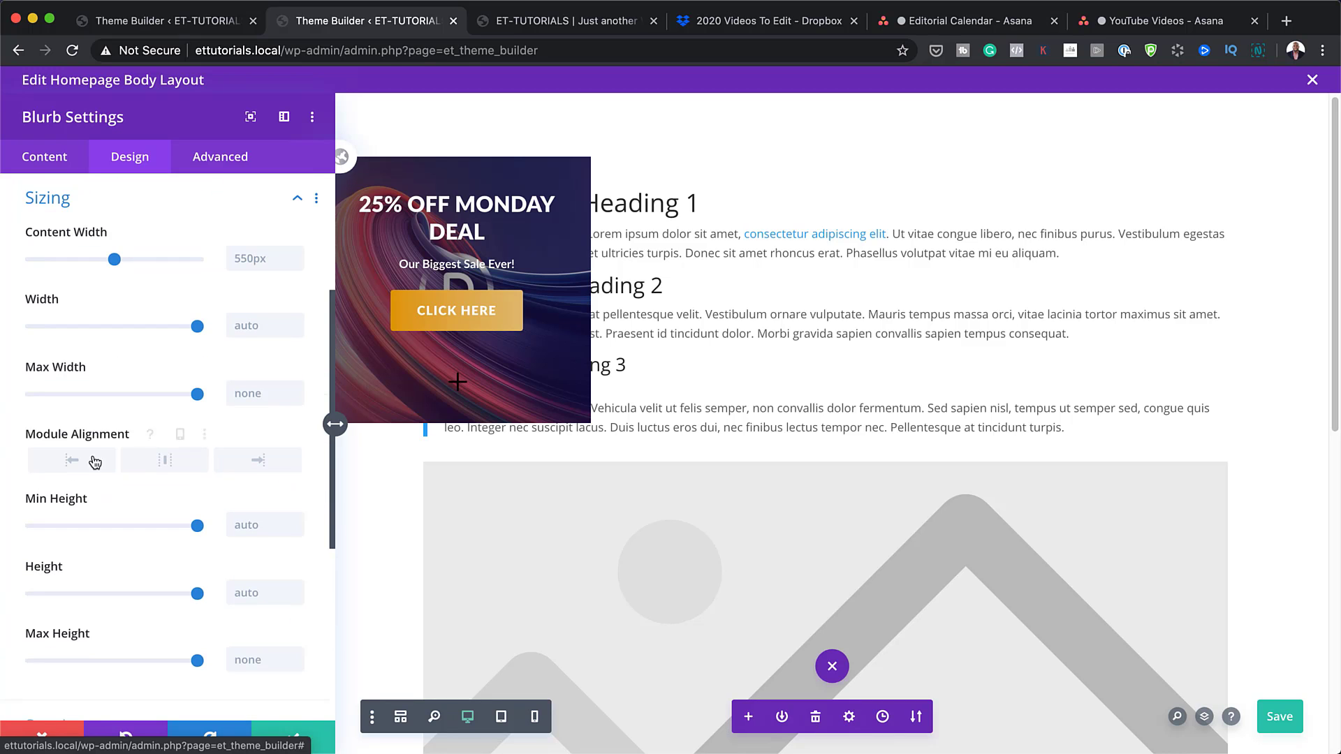
{"action": "left_click", "coordinate": [261, 331]}
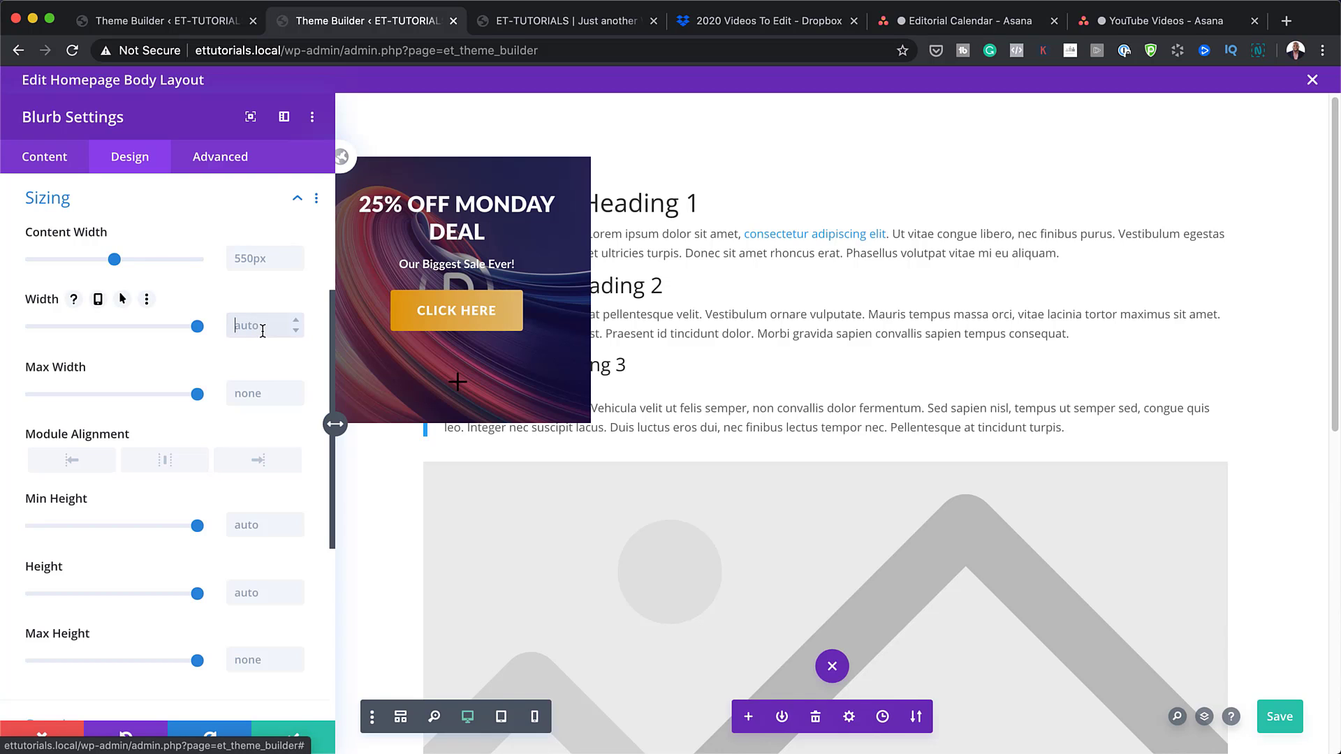
{"action": "type", "text": "40"}
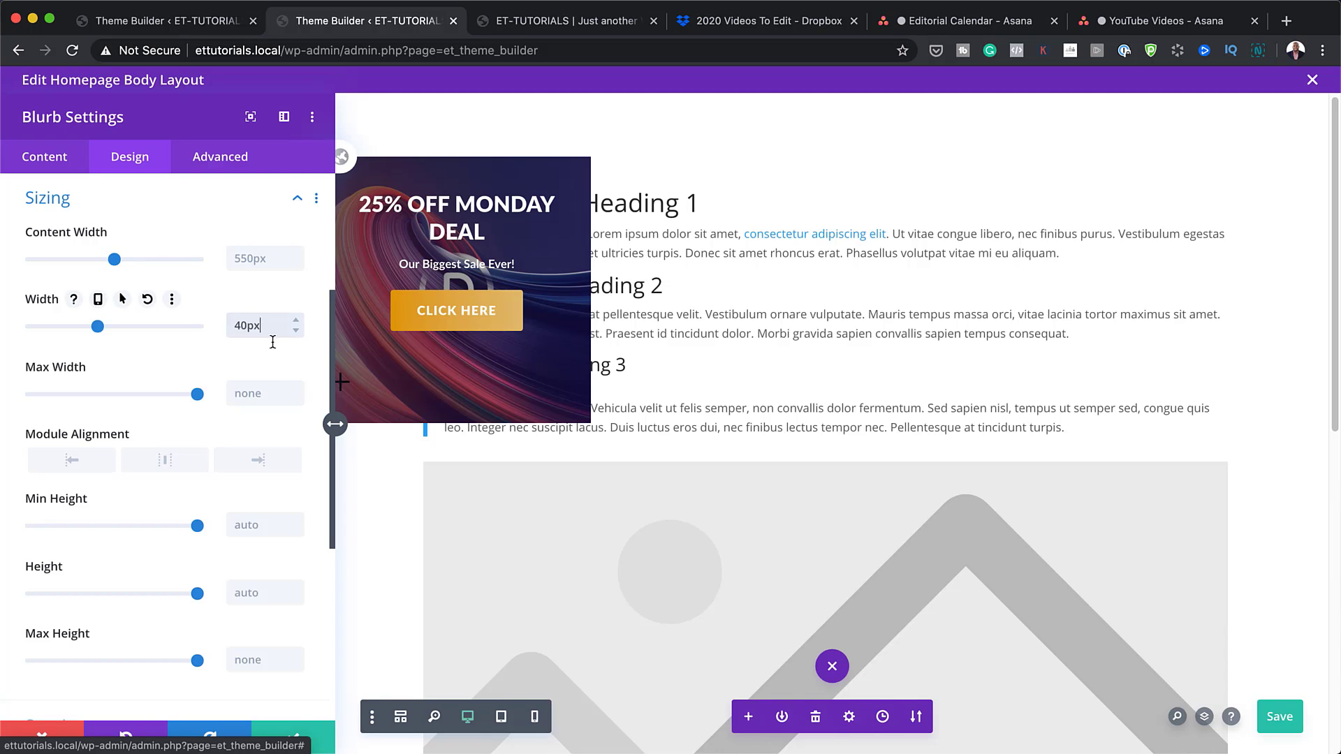
{"action": "left_click", "coordinate": [264, 525]}
{"action": "left_click", "coordinate": [258, 590]}
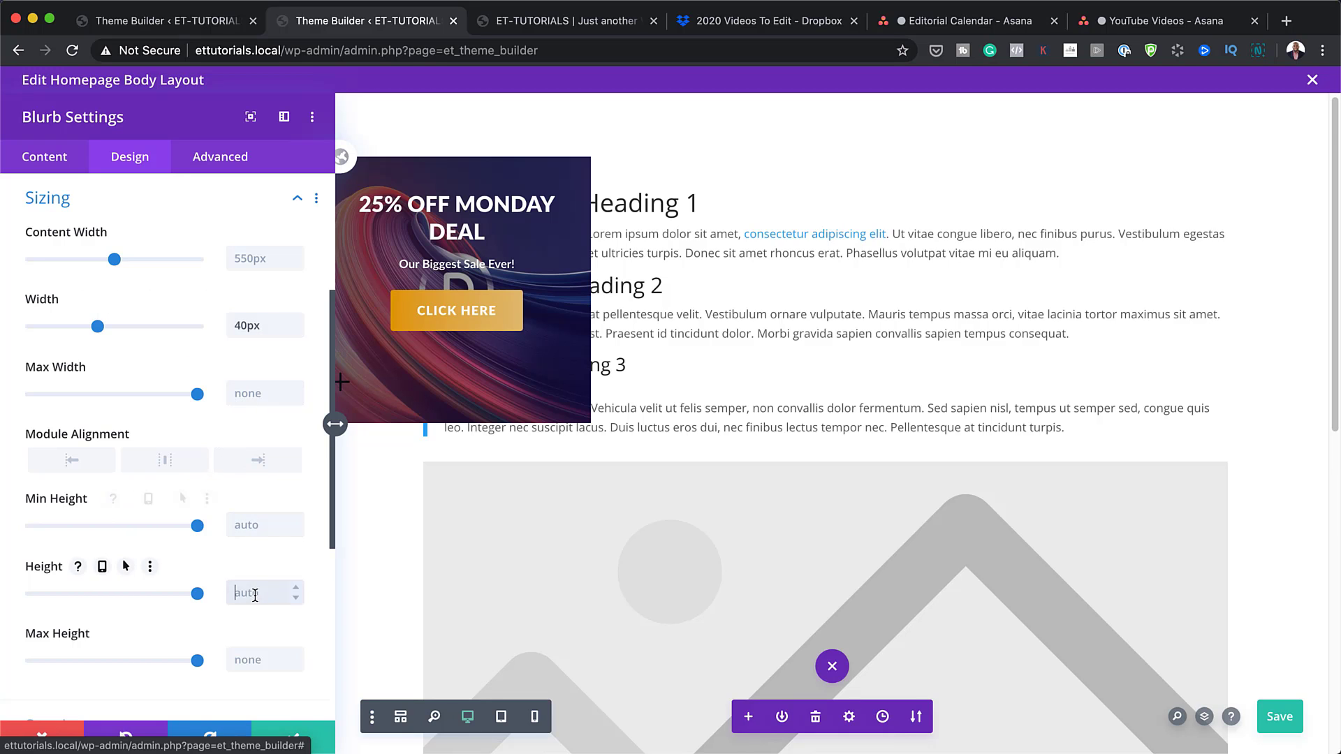
{"action": "type", "text": "40"}
- Give the blurb module rounded corners of 50% on all four corners
{"action": "scroll", "coordinate": [60, 566], "scroll_direction": "down", "scroll_amount": 2}
{"action": "scroll", "coordinate": [61, 566], "scroll_direction": "down", "scroll_amount": 4}
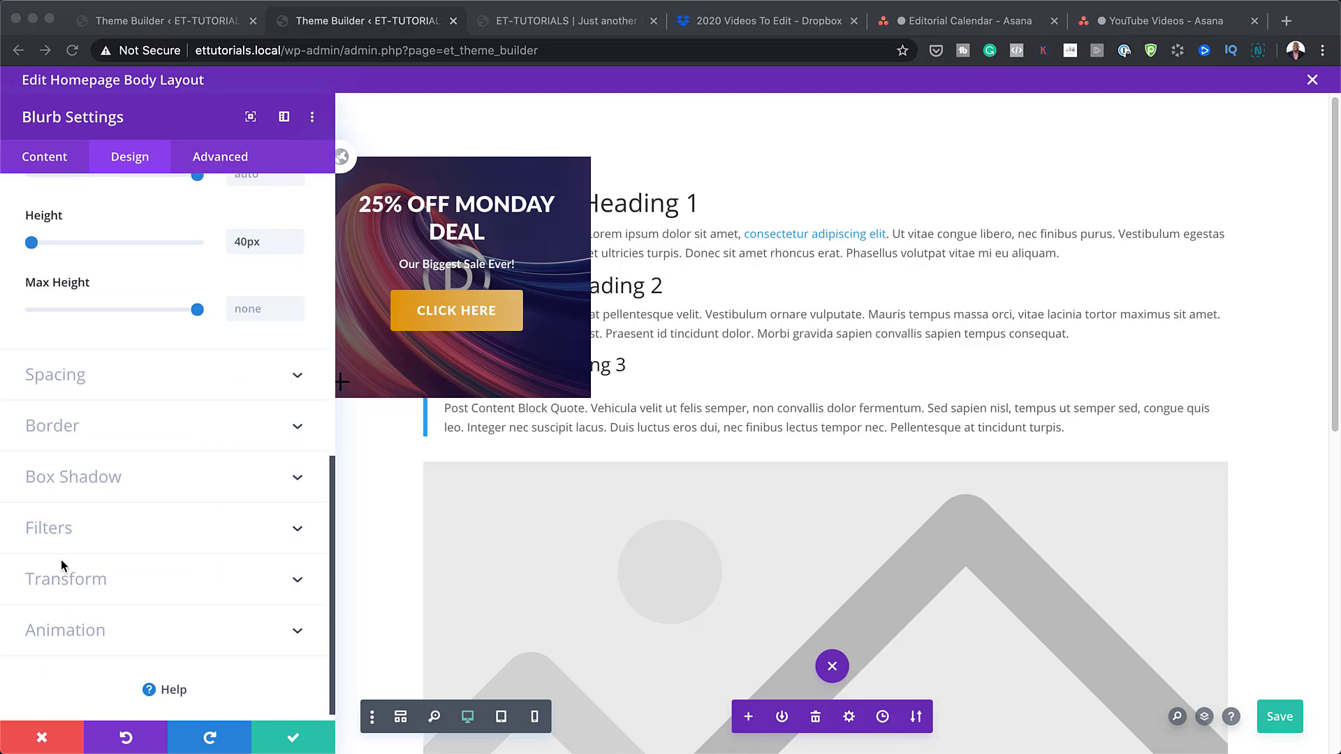
{"action": "left_click", "coordinate": [60, 428]}
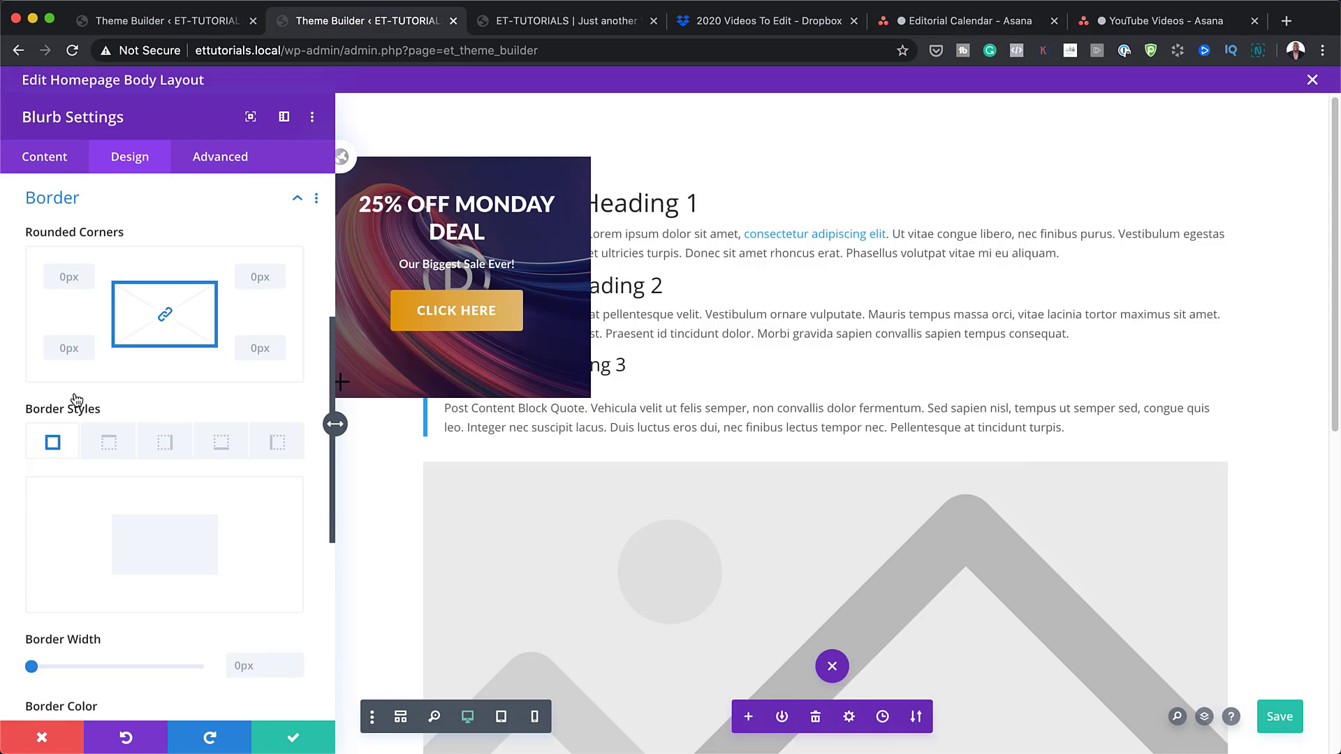
{"action": "left_click", "coordinate": [72, 276]}
{"action": "type", "text": "50%"}
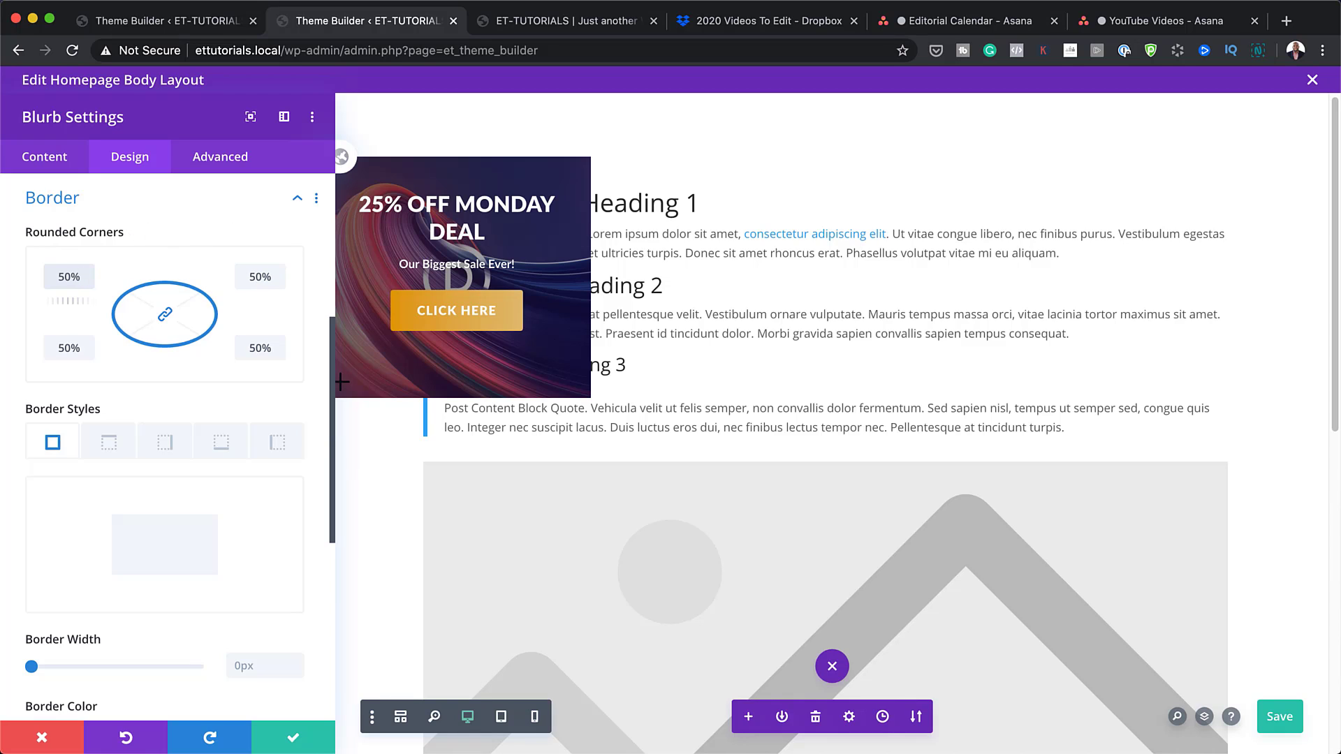
- Rotate the blurb module by 135deg on its first axis with the Transform Rotate option
{"action": "scroll", "coordinate": [254, 589], "scroll_direction": "down", "scroll_amount": 10}
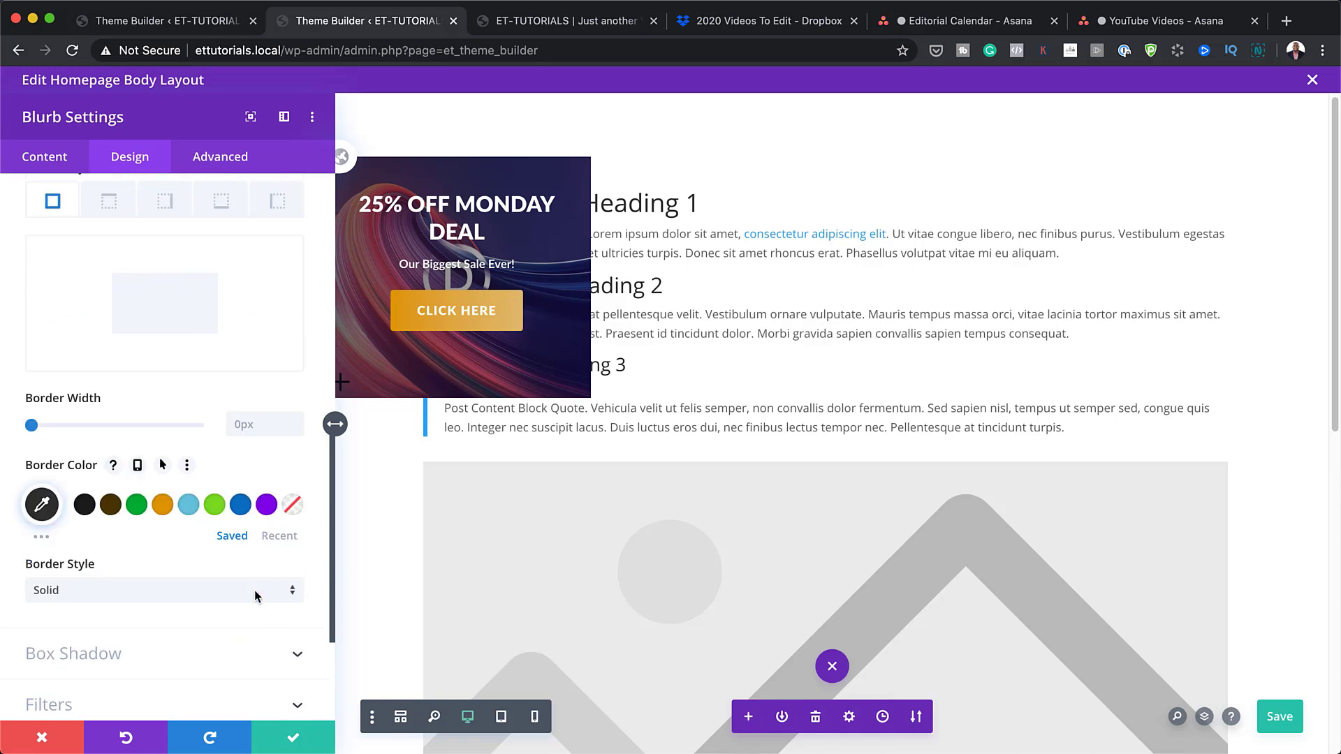
{"action": "left_click", "coordinate": [242, 567]}
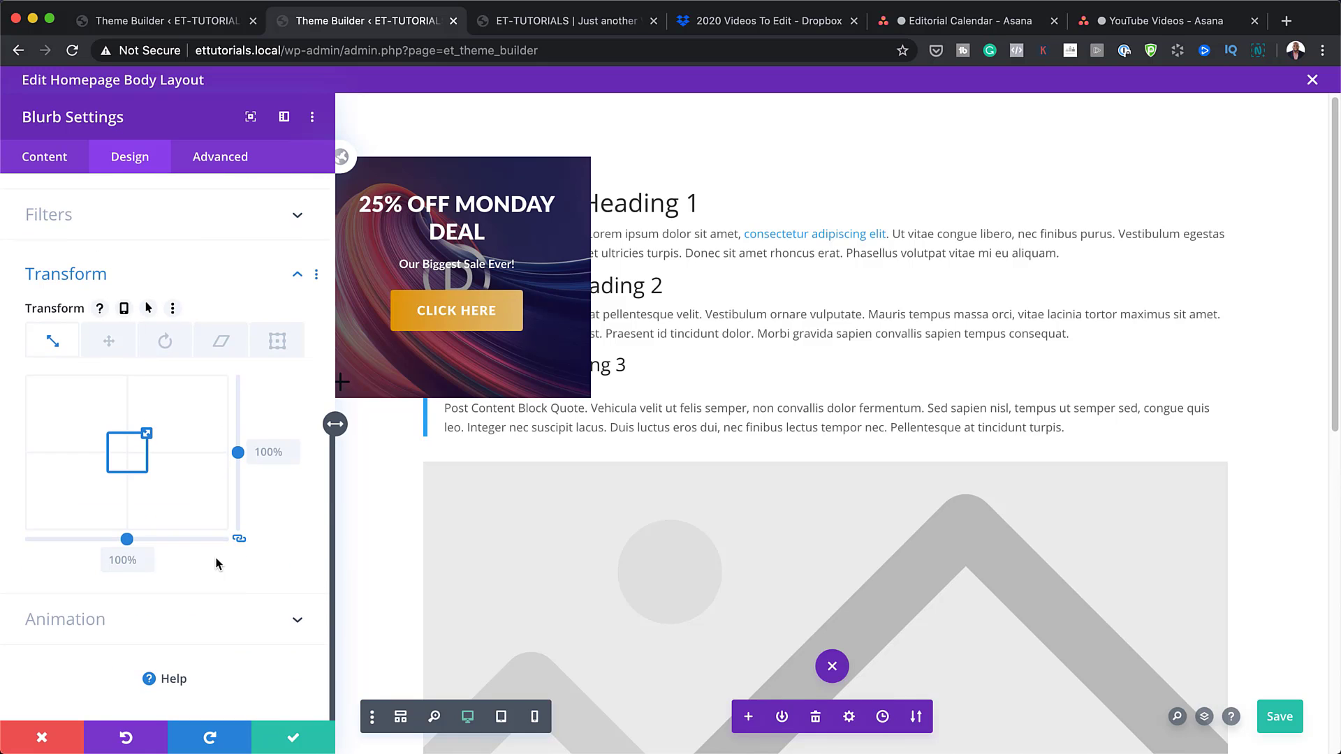
{"action": "left_click", "coordinate": [178, 337]}
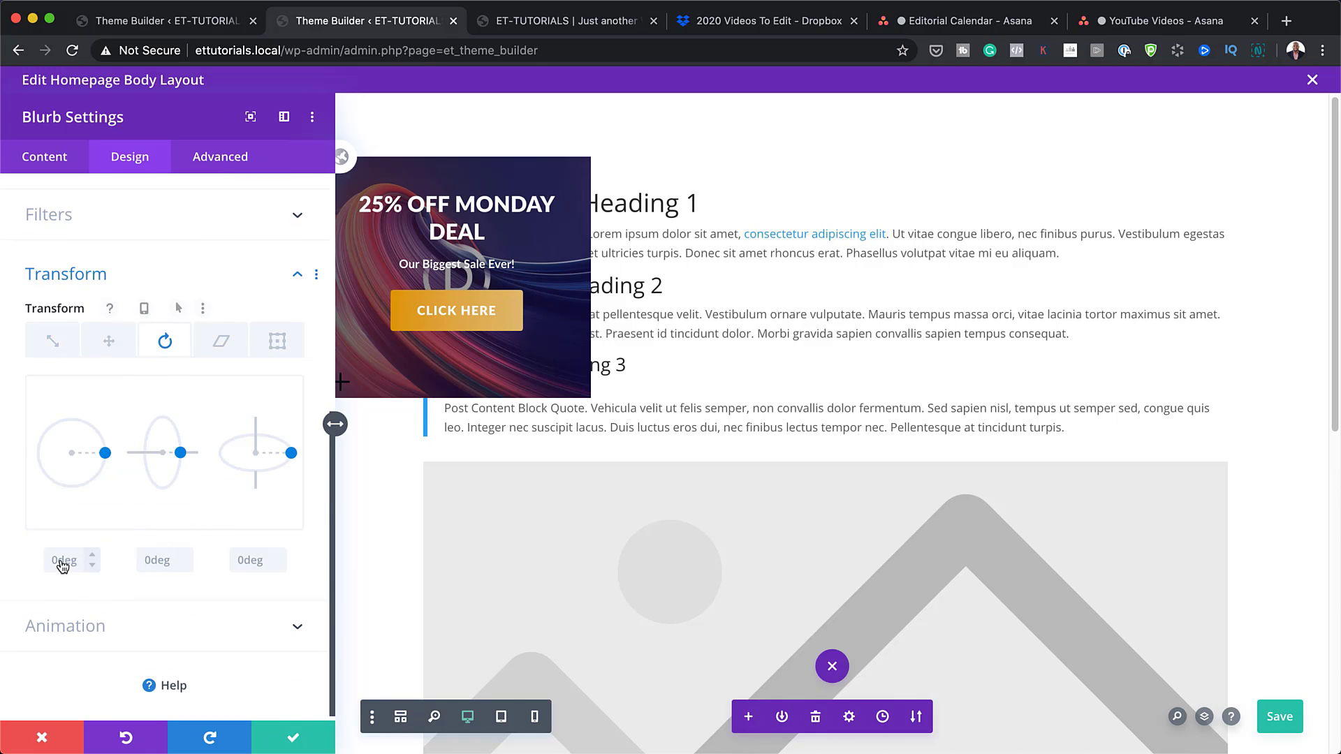
{"action": "type", "text": "1"}
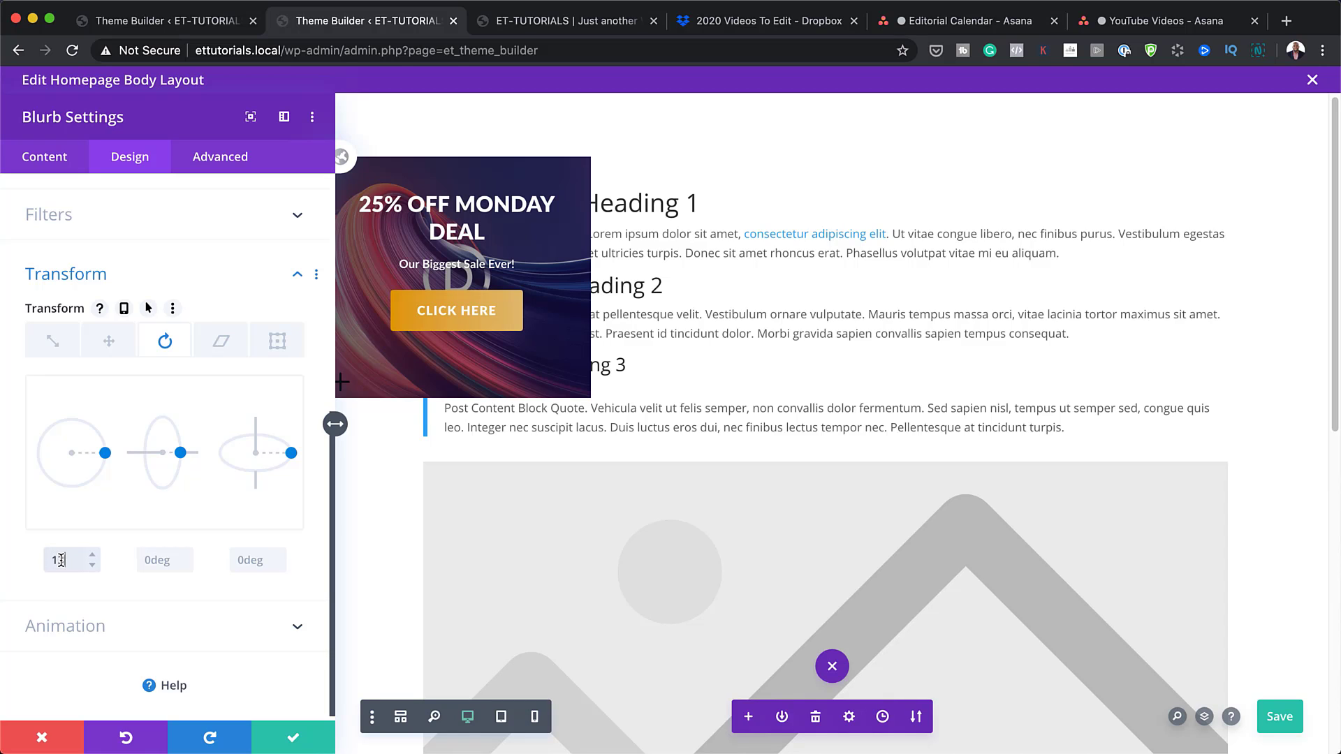
{"action": "type", "text": "35deg"}
{"action": "left_click", "coordinate": [224, 563]}
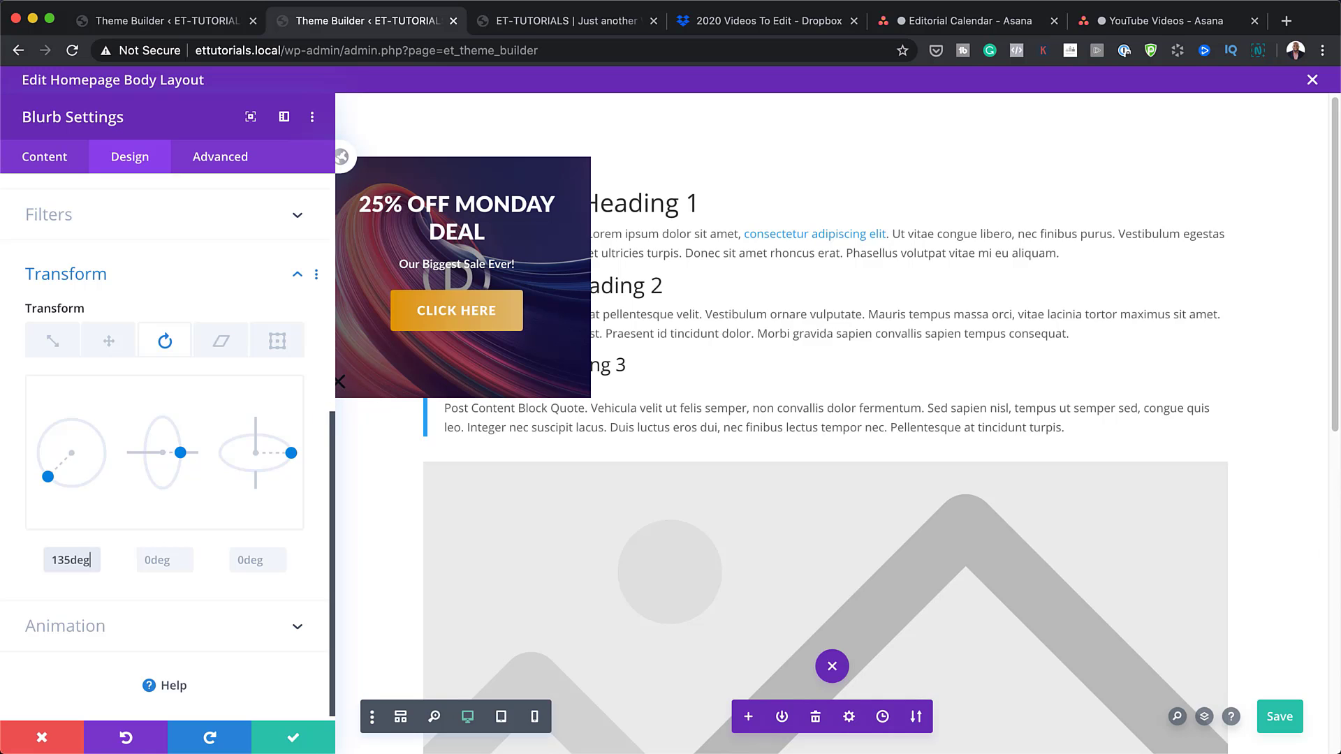
- Give the blurb module the CSS class slide-in_target
{"action": "left_click", "coordinate": [228, 161]}
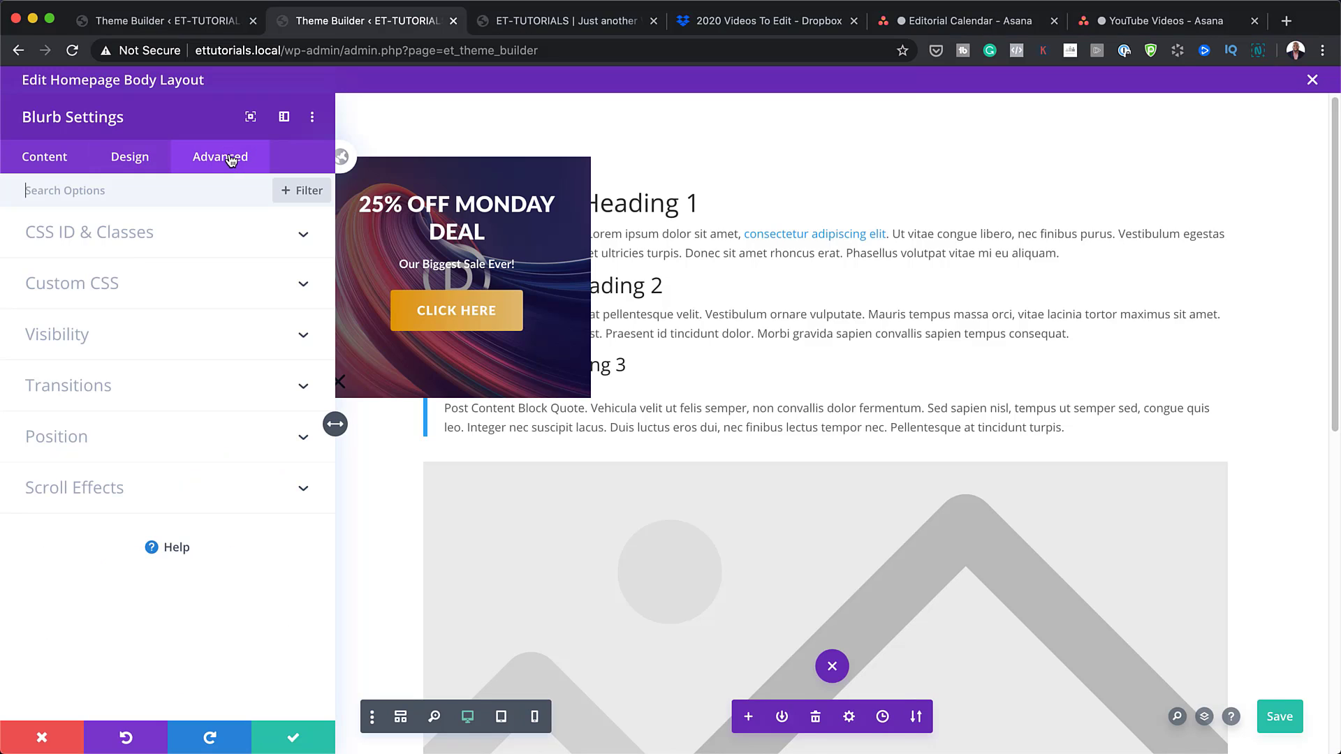
{"action": "left_click", "coordinate": [133, 237]}
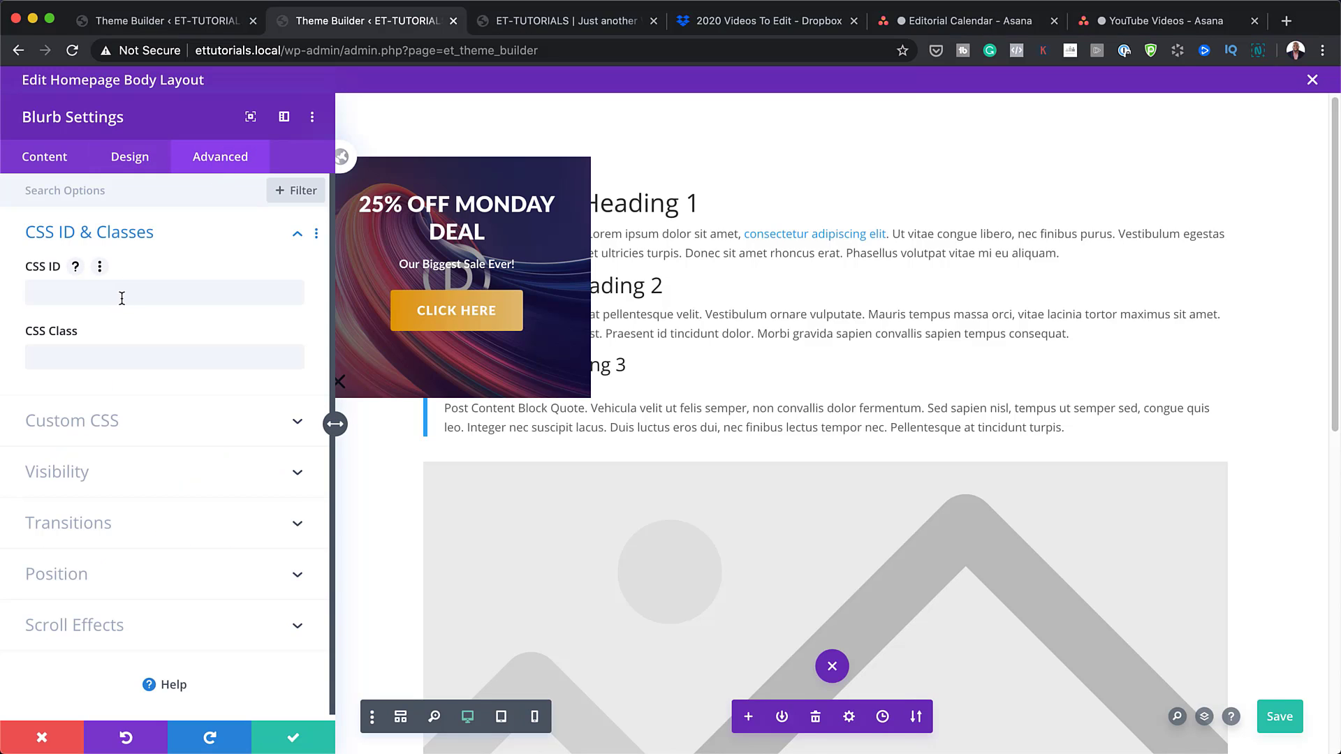
{"action": "left_click", "coordinate": [106, 355]}
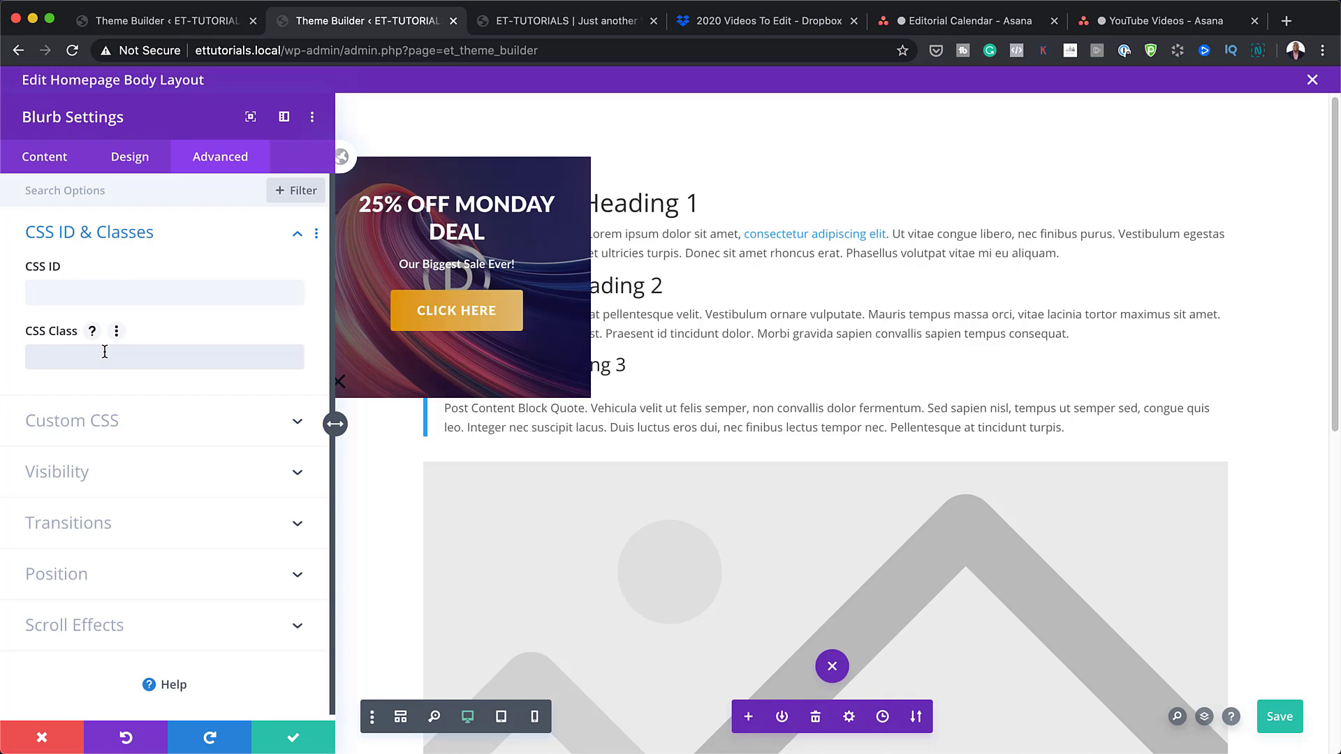
{"action": "type", "text": "slide-in_target"}
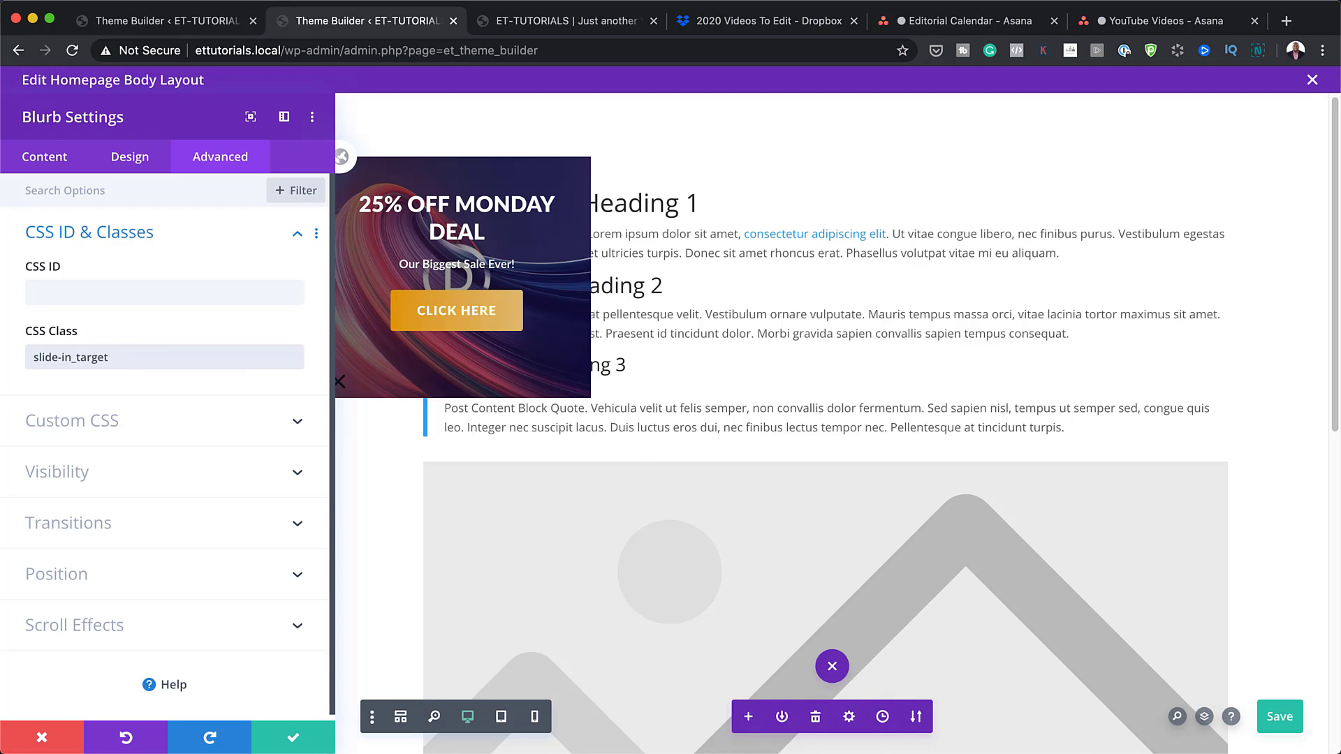
- Add custom CSS to the blurb's main element: position: absolute; bottom: 0px; right: -40px;
{"action": "key", "text": "super+Tab"}
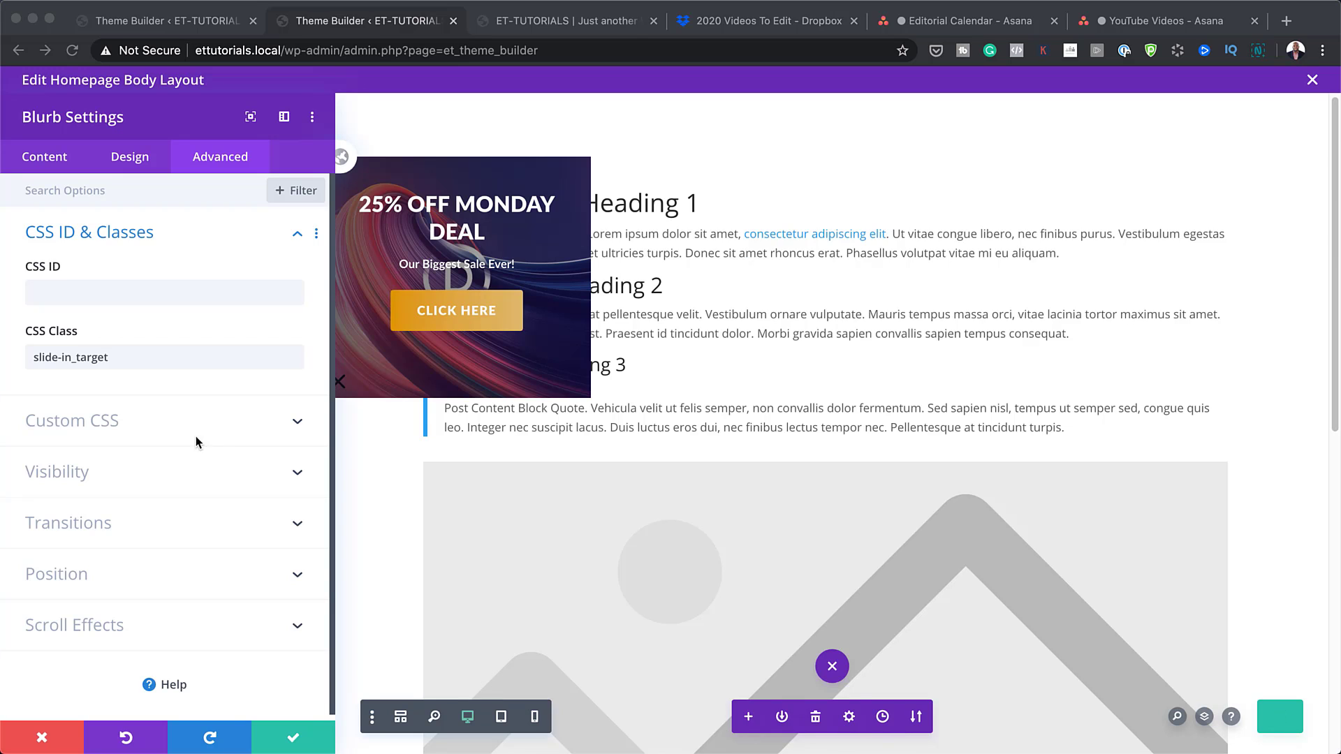
{"action": "key", "text": "super+Tab"}
{"action": "left_click", "coordinate": [101, 419]}
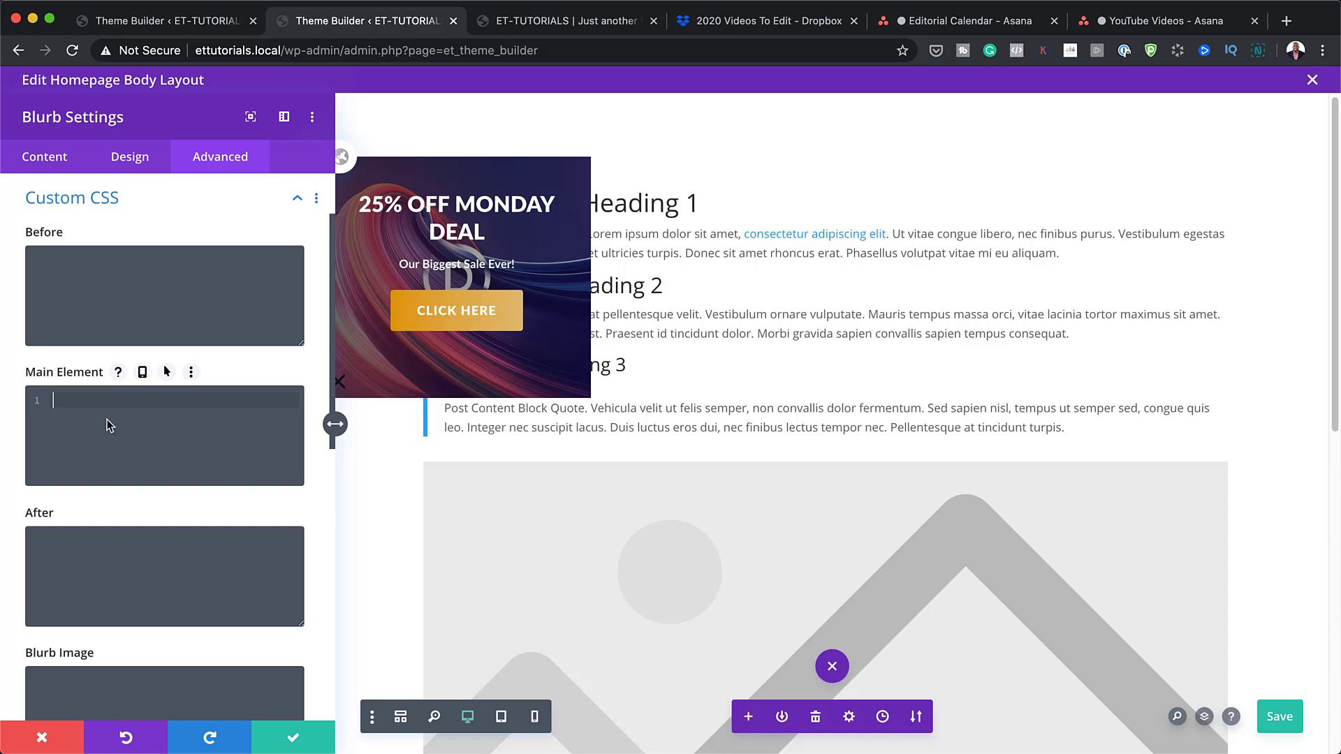
{"action": "type", "text": "position: absolute; bottom: 0px; right: -40px;"}
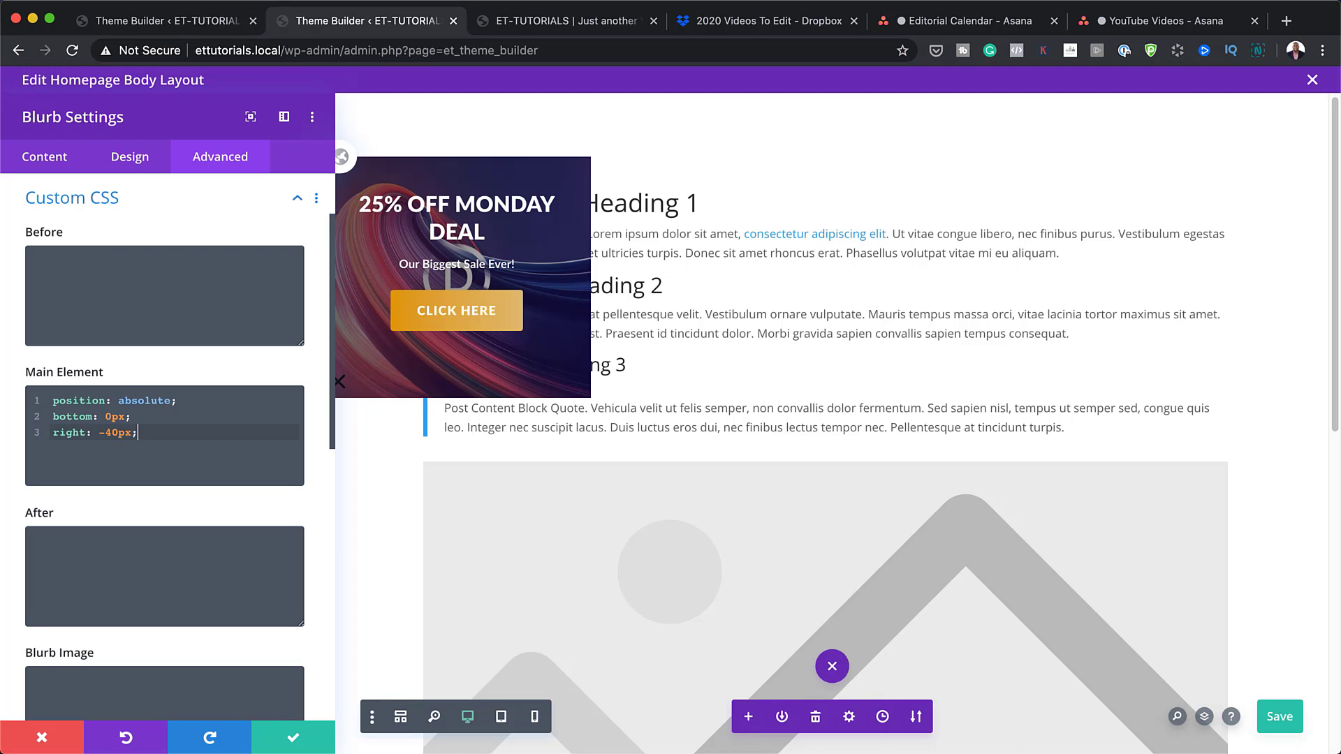
- Add margin-bottom: 0px; to the Blurb Image custom CSS, apply the blurb settings and save the layout
{"action": "key", "text": "super+Tab"}
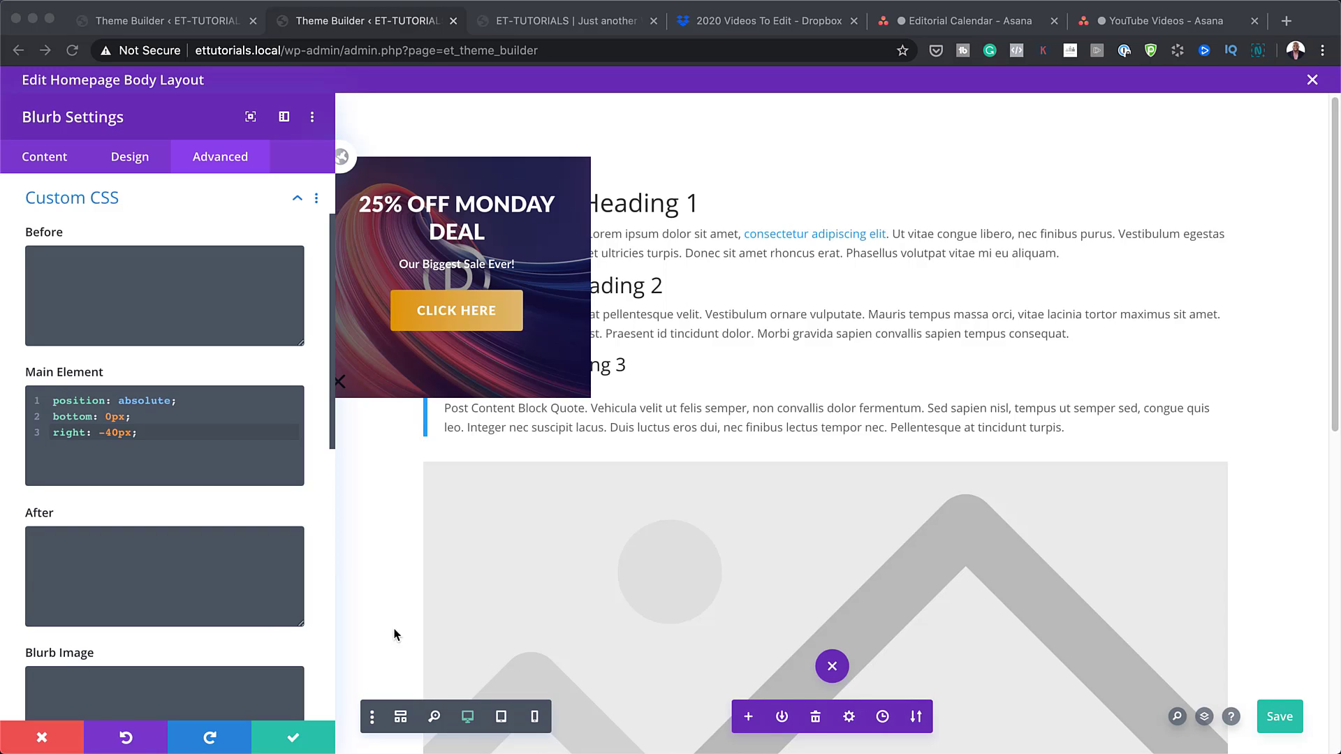
{"action": "scroll", "coordinate": [175, 600], "scroll_direction": "down", "scroll_amount": 2}
{"action": "left_click", "coordinate": [127, 623]}
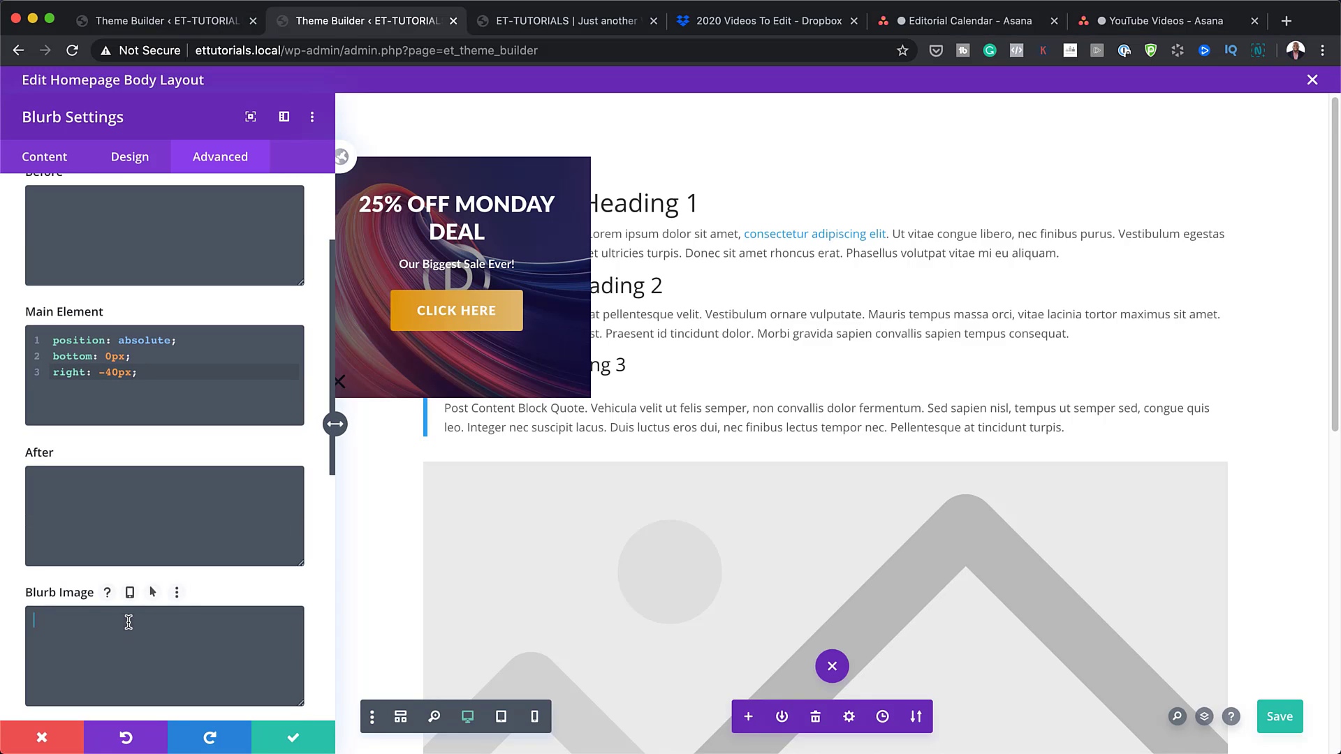
{"action": "type", "text": "margin-bottom: 0px;"}
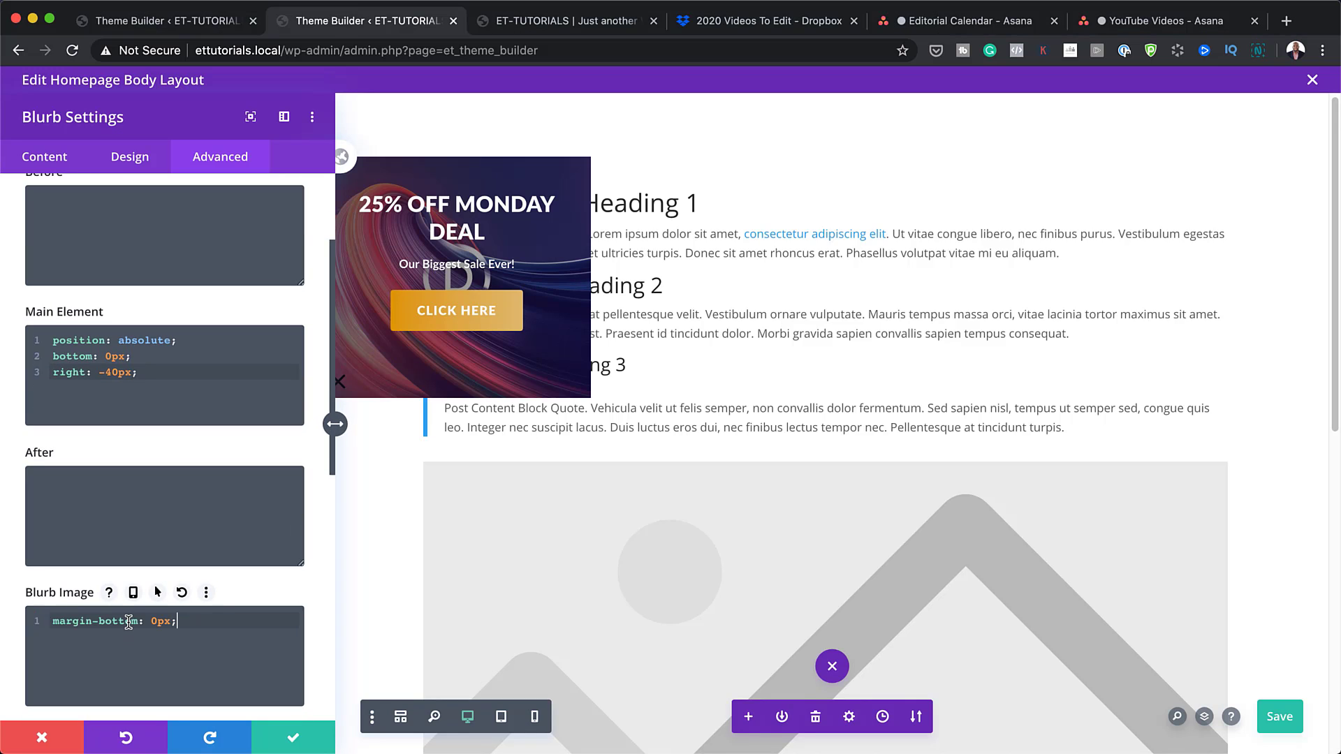
{"action": "left_click", "coordinate": [294, 741]}
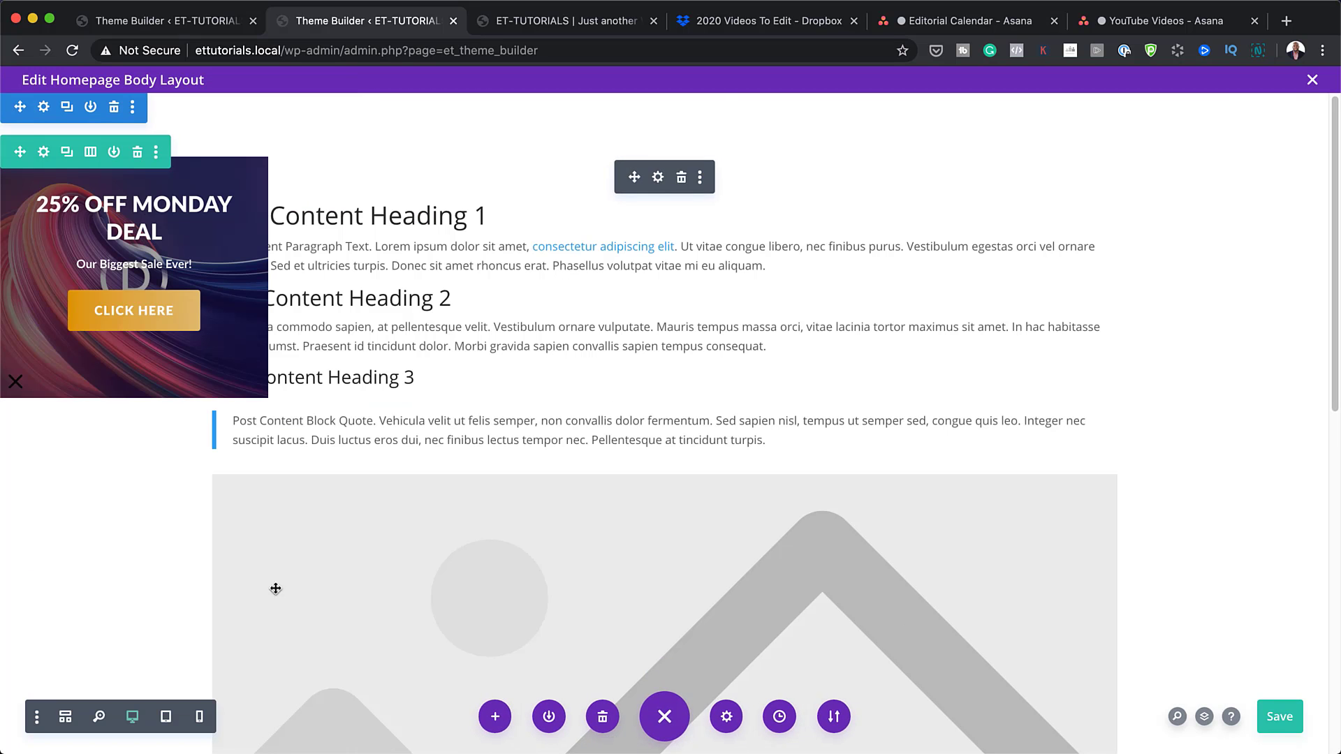
{"action": "left_click", "coordinate": [1283, 719]}
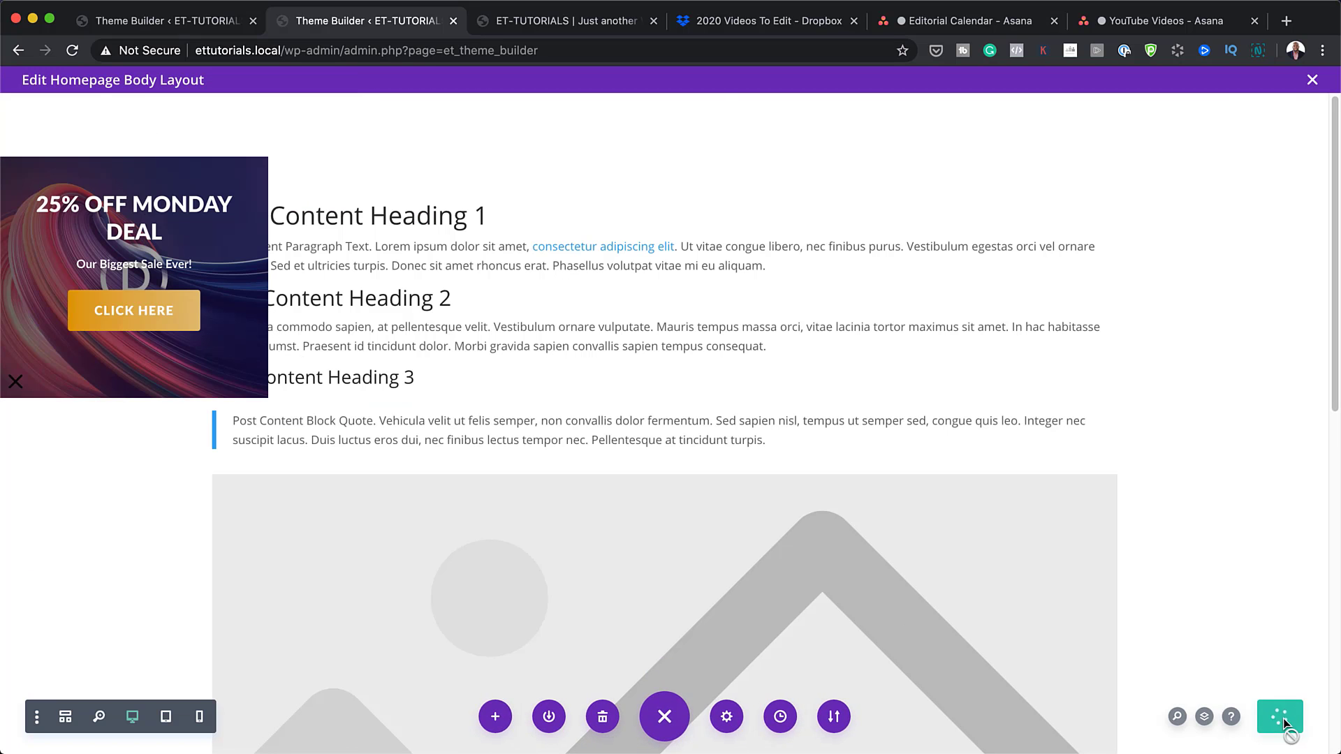
- Return to the Theme Builder overview and visit the live site's homepage
{"action": "left_click", "coordinate": [72, 50]}
{"action": "mouse_move", "coordinate": [84, 79]}
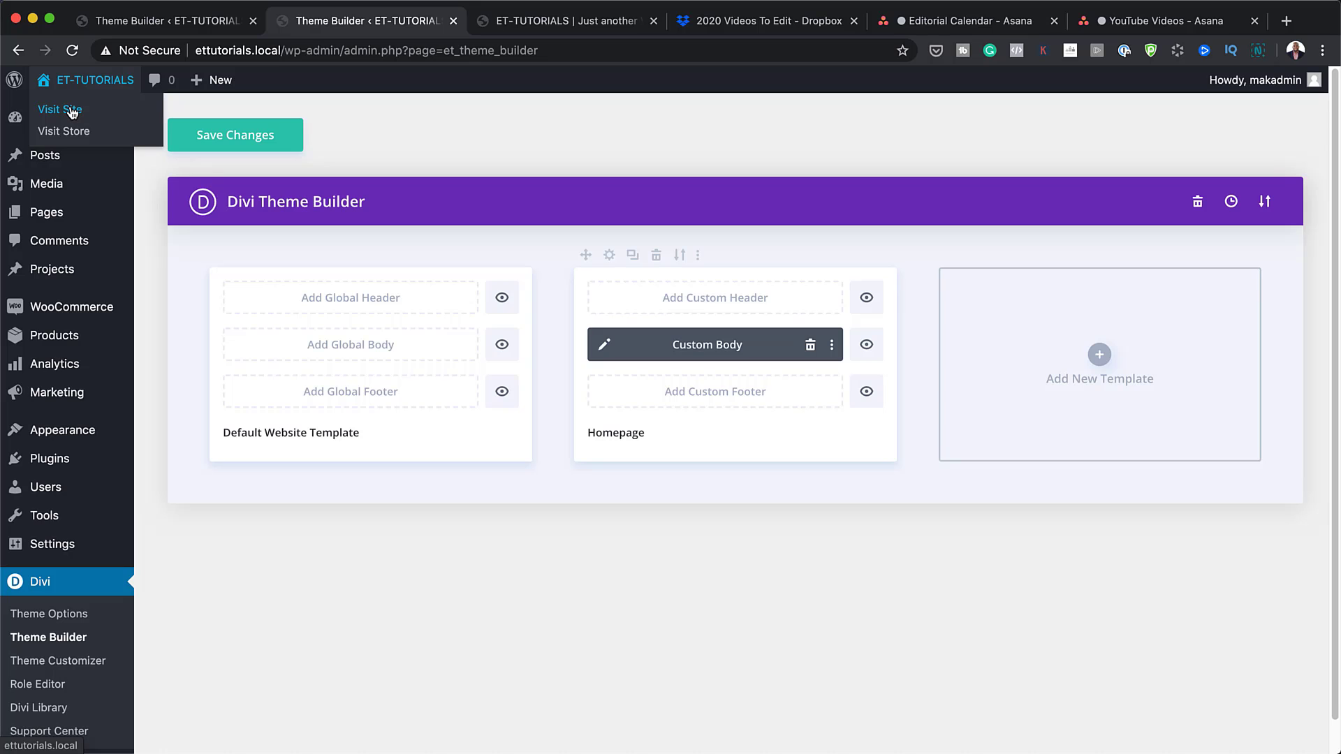
{"action": "left_click", "coordinate": [72, 111]}
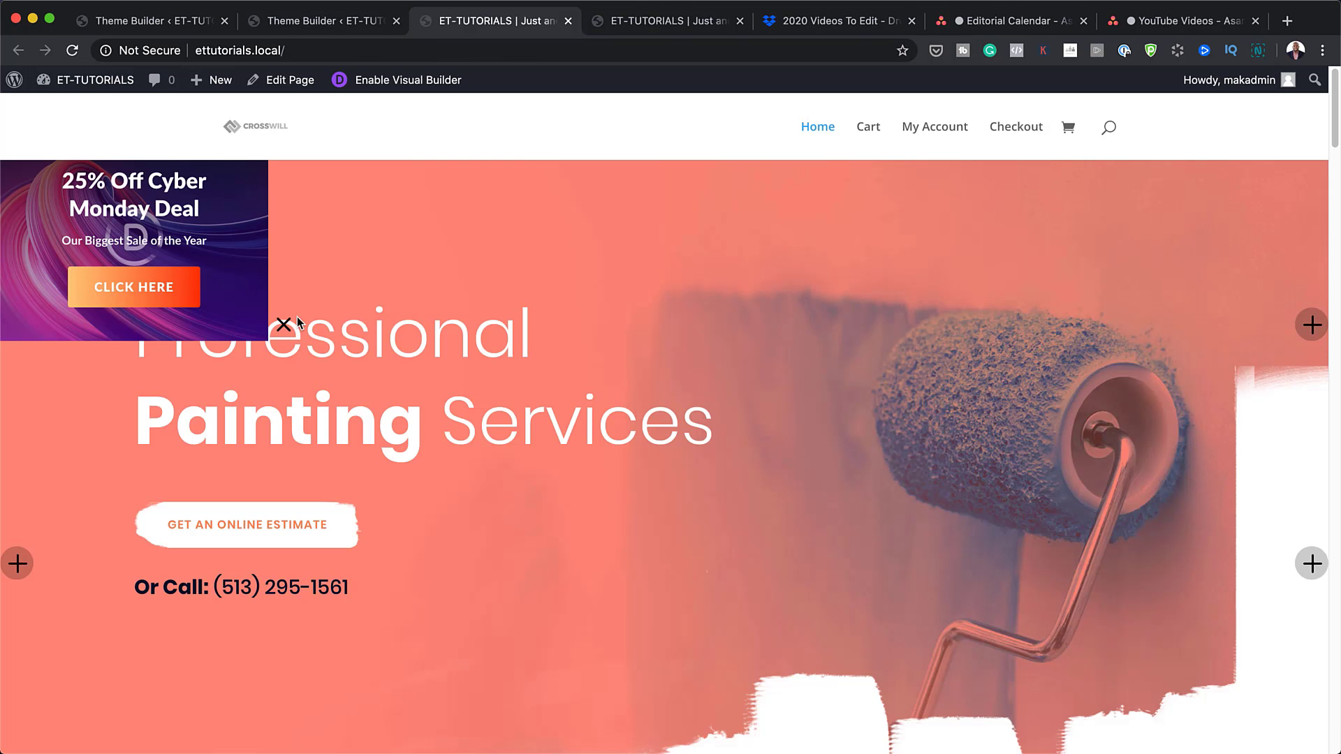
- Switch back to the Theme Builder and open the Homepage template's custom body in wireframe view
{"action": "left_click", "coordinate": [375, 23]}
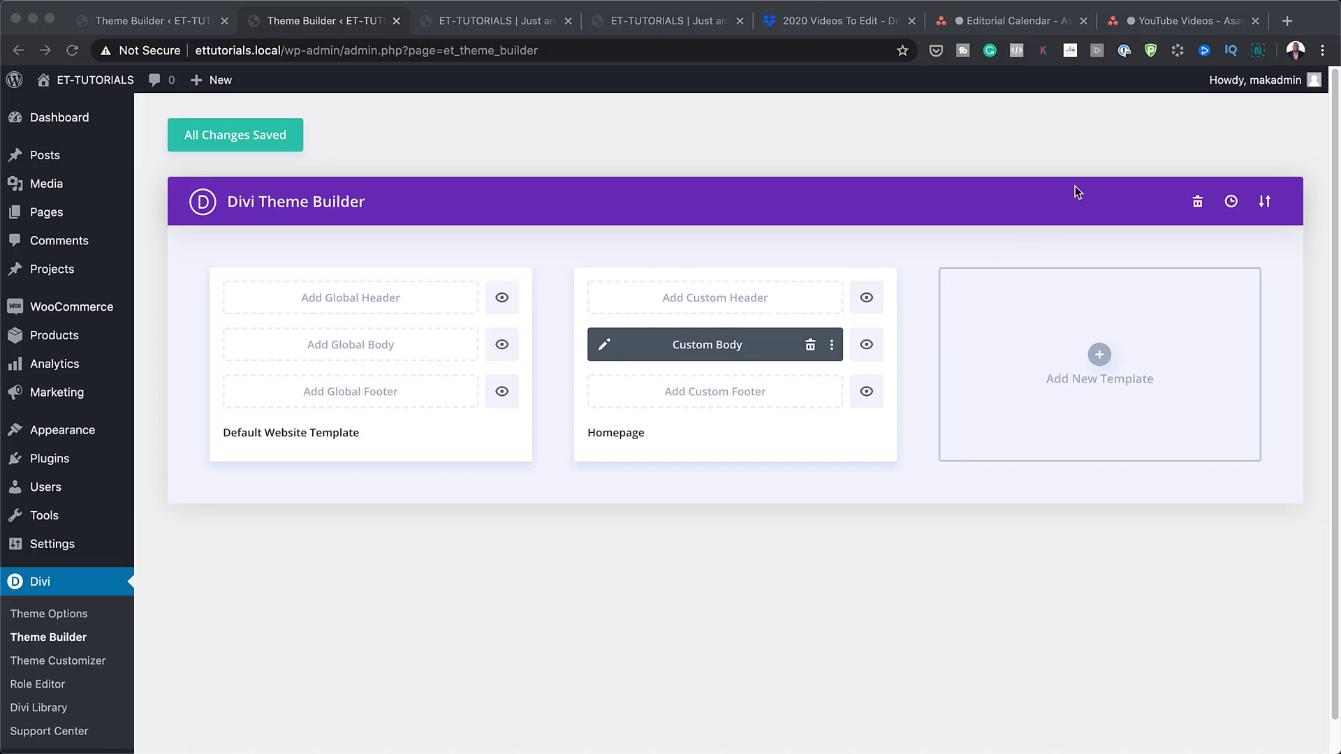
{"action": "left_click", "coordinate": [605, 345]}
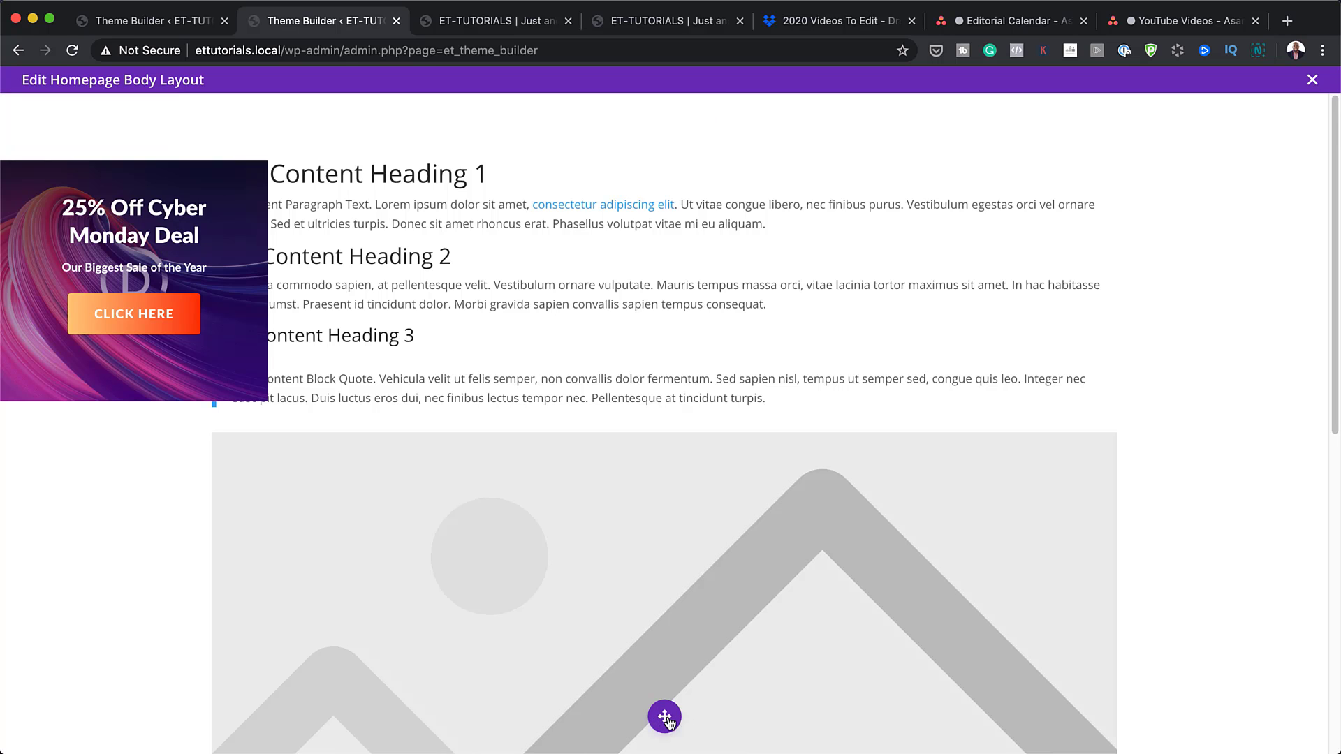
{"action": "left_click", "coordinate": [664, 717]}
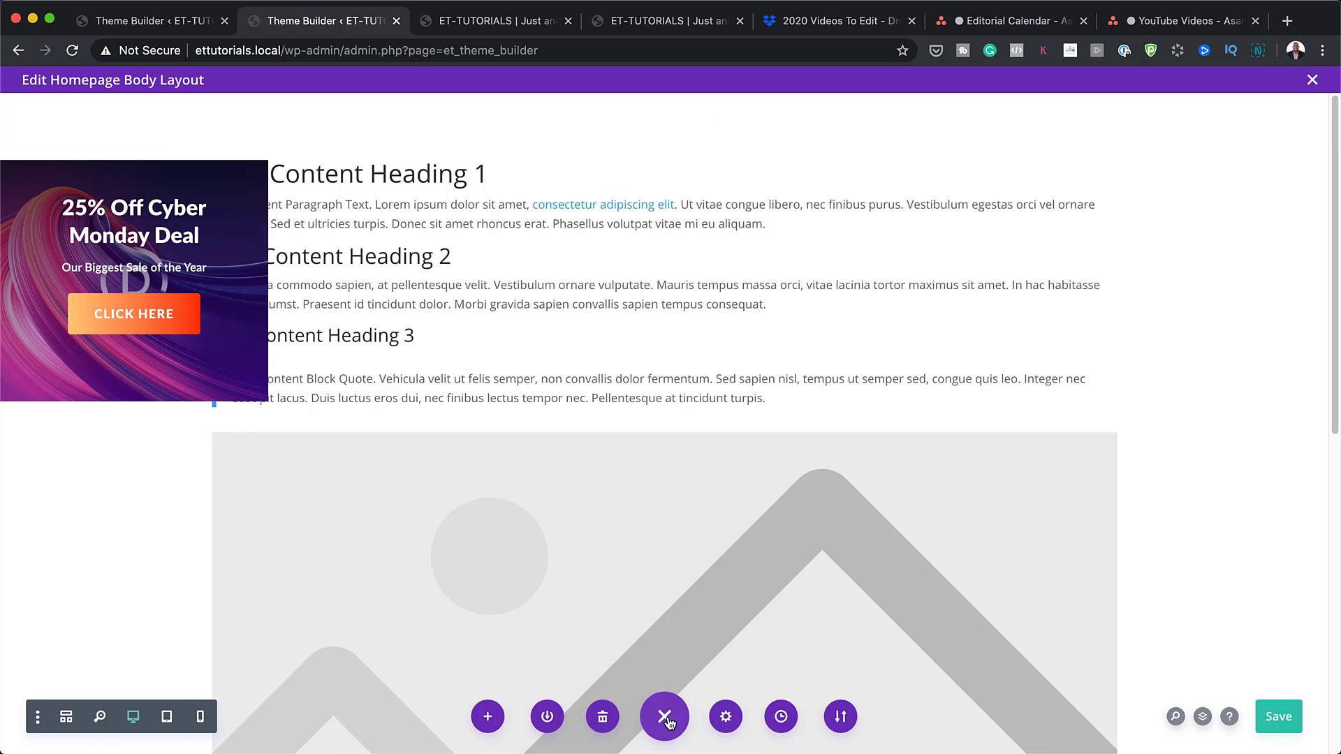
{"action": "left_click", "coordinate": [67, 717]}
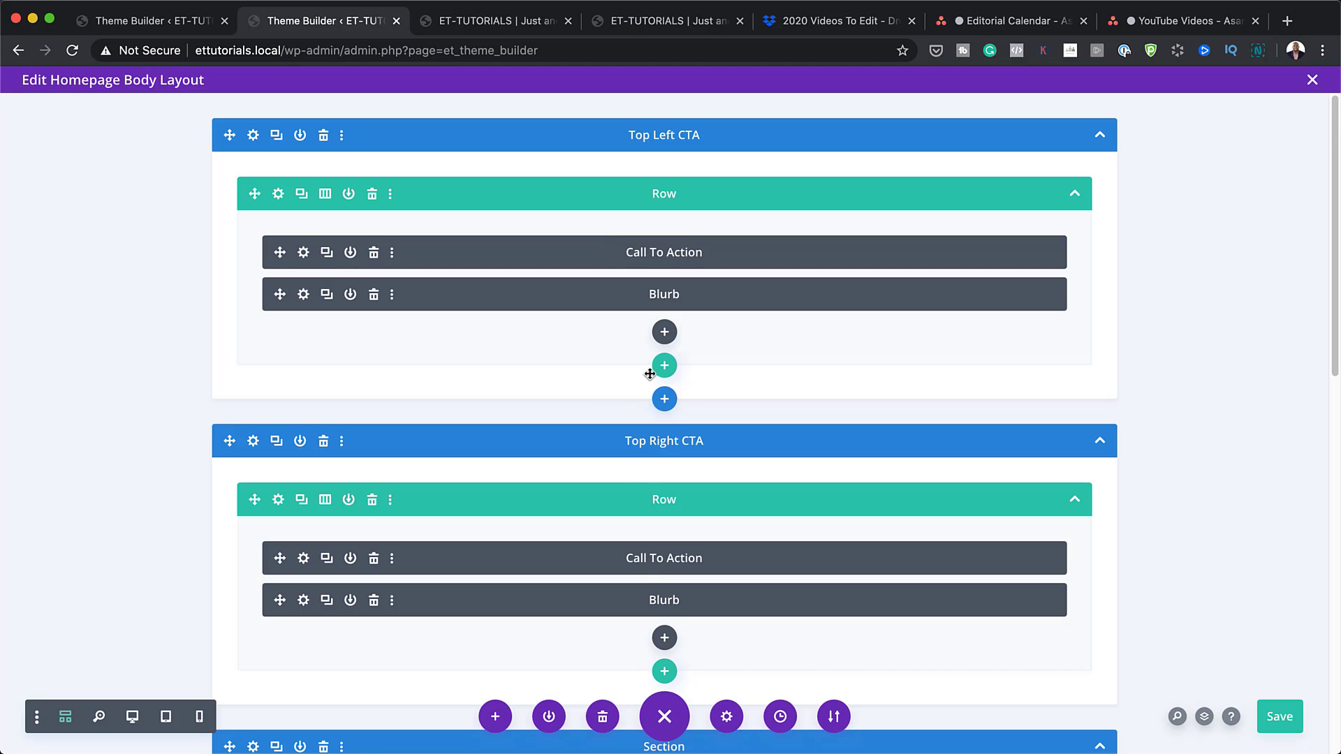
- Examine how the CTA sections are arranged around the post content section, comparing the wireframe with the desktop view
{"action": "scroll", "coordinate": [666, 676], "scroll_direction": "down", "scroll_amount": 3}
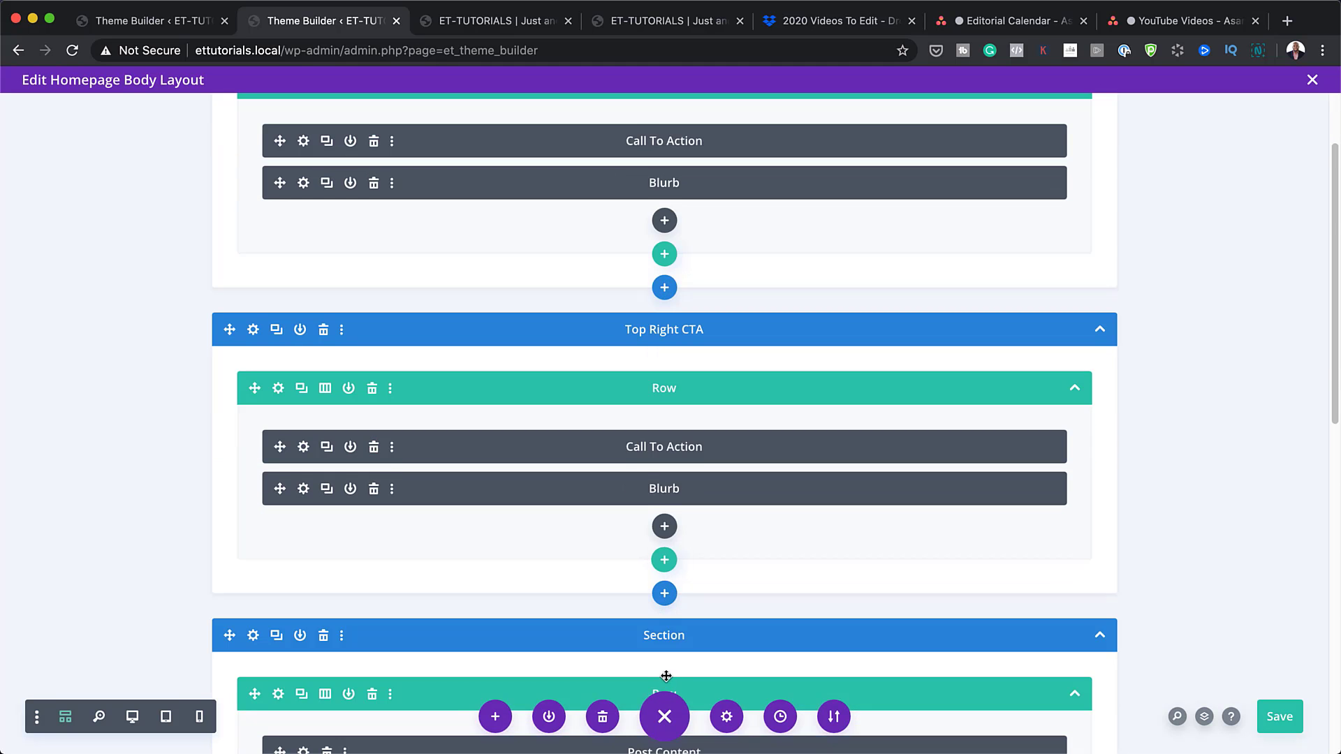
{"action": "scroll", "coordinate": [666, 676], "scroll_direction": "down", "scroll_amount": 5}
{"action": "scroll", "coordinate": [703, 629], "scroll_direction": "down", "scroll_amount": 8}
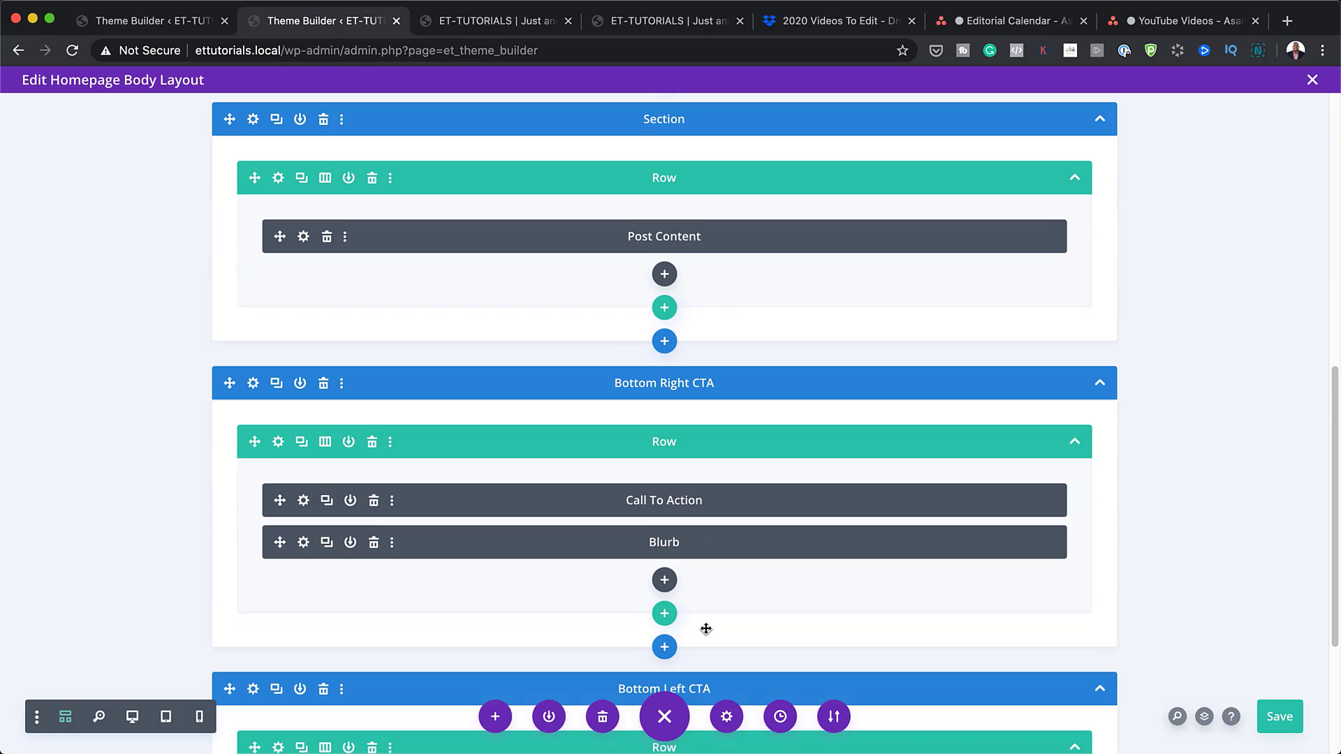
{"action": "scroll", "coordinate": [705, 628], "scroll_direction": "down", "scroll_amount": 2}
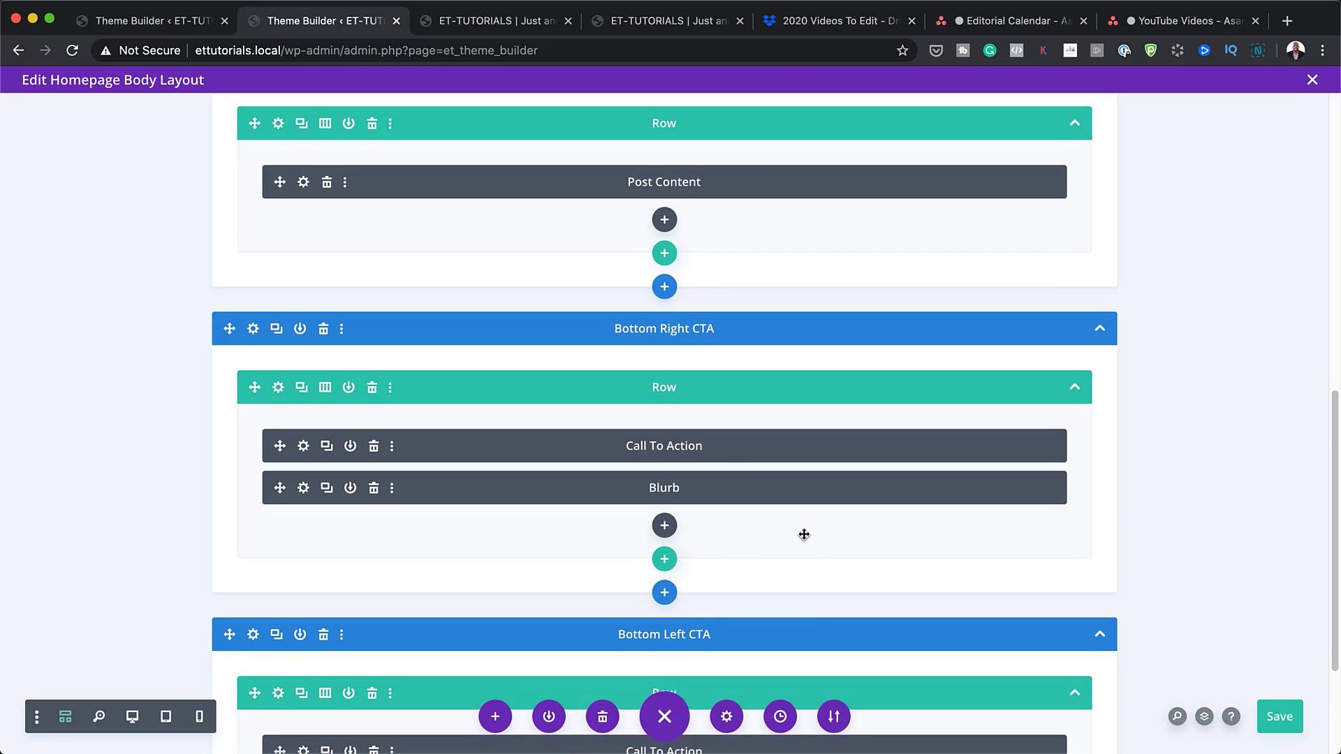
{"action": "scroll", "coordinate": [822, 618], "scroll_direction": "down", "scroll_amount": 2}
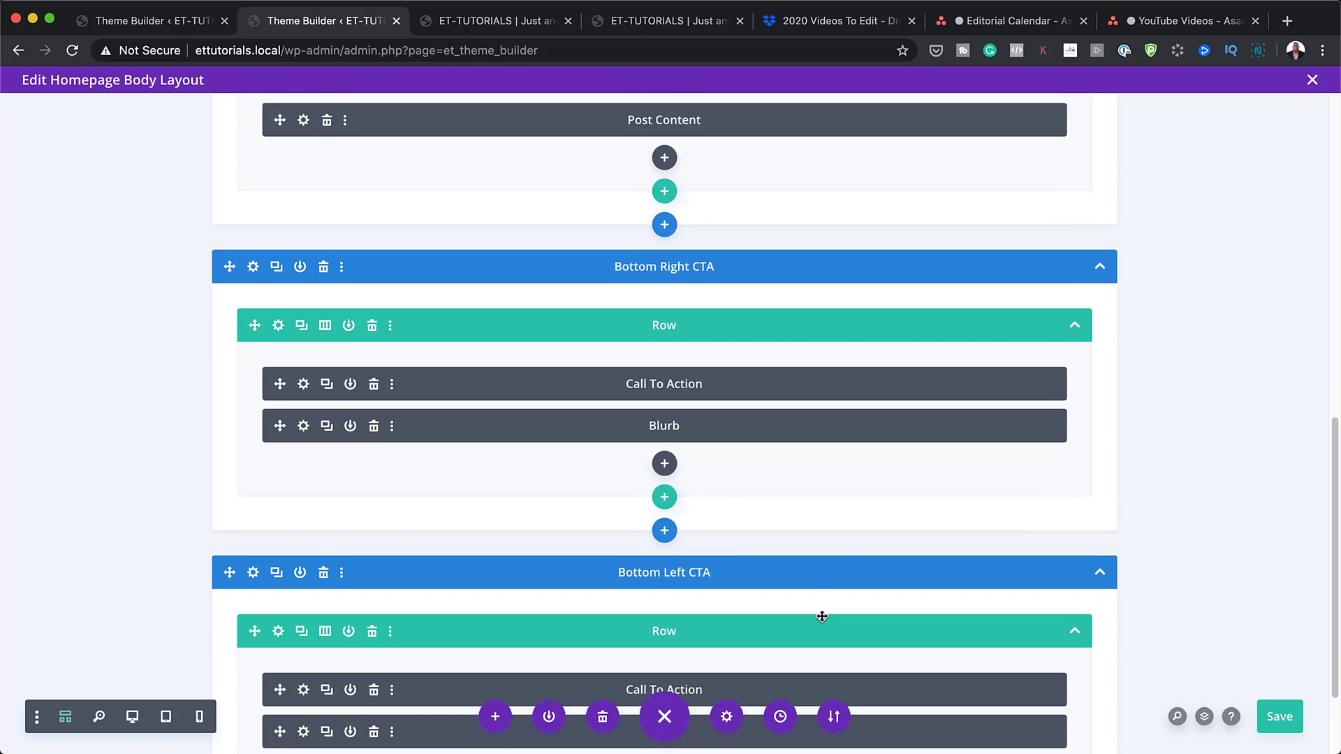
{"action": "scroll", "coordinate": [821, 617], "scroll_direction": "up", "scroll_amount": 15}
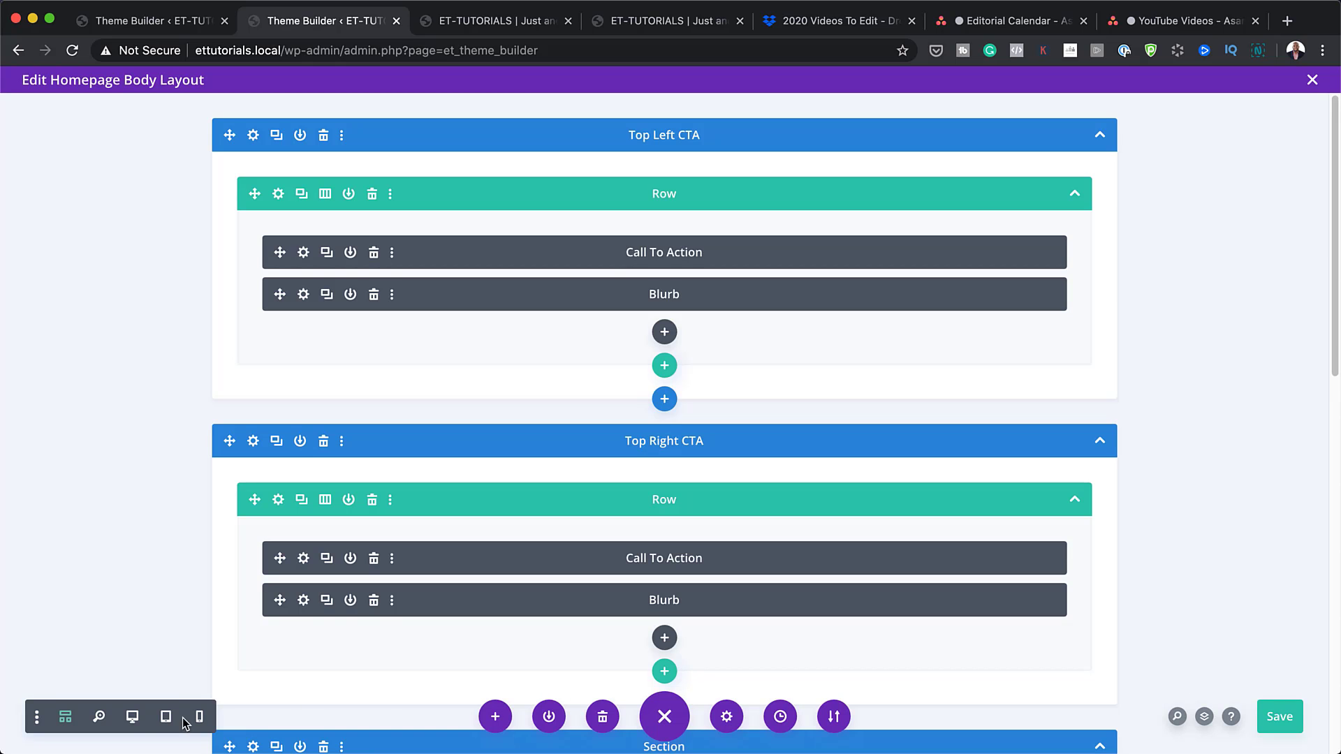
{"action": "left_click", "coordinate": [132, 717]}
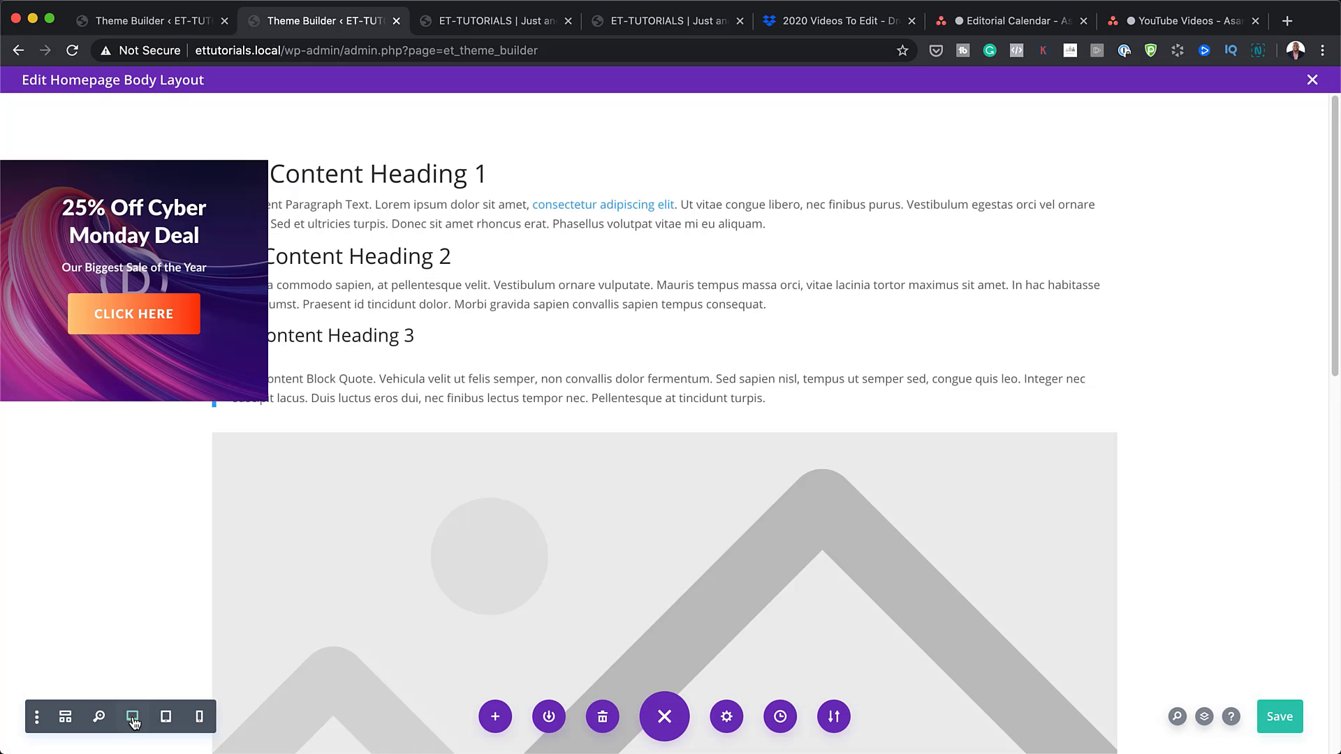
{"action": "left_click", "coordinate": [65, 717]}
- Review the Main Element custom CSS of the Bottom Right CTA section and close its settings
{"action": "scroll", "coordinate": [299, 444], "scroll_direction": "down", "scroll_amount": 10}
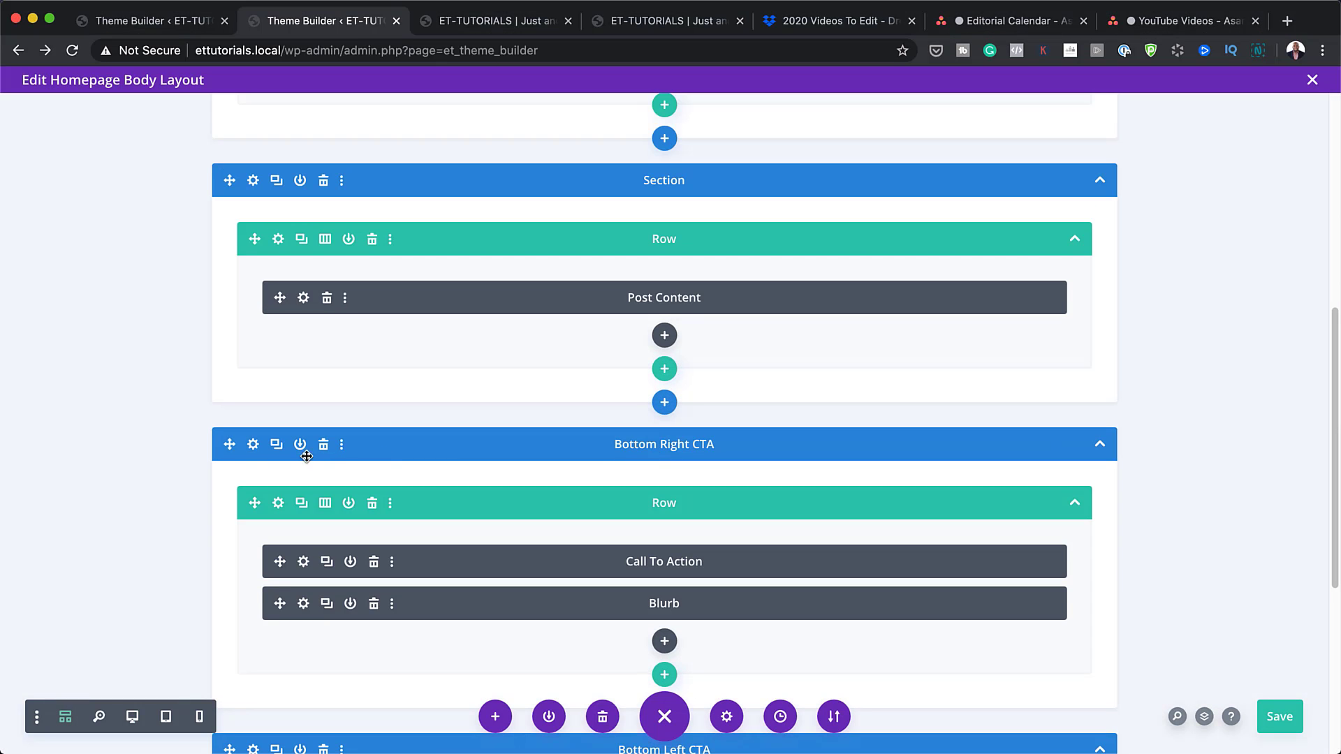
{"action": "left_click", "coordinate": [253, 446]}
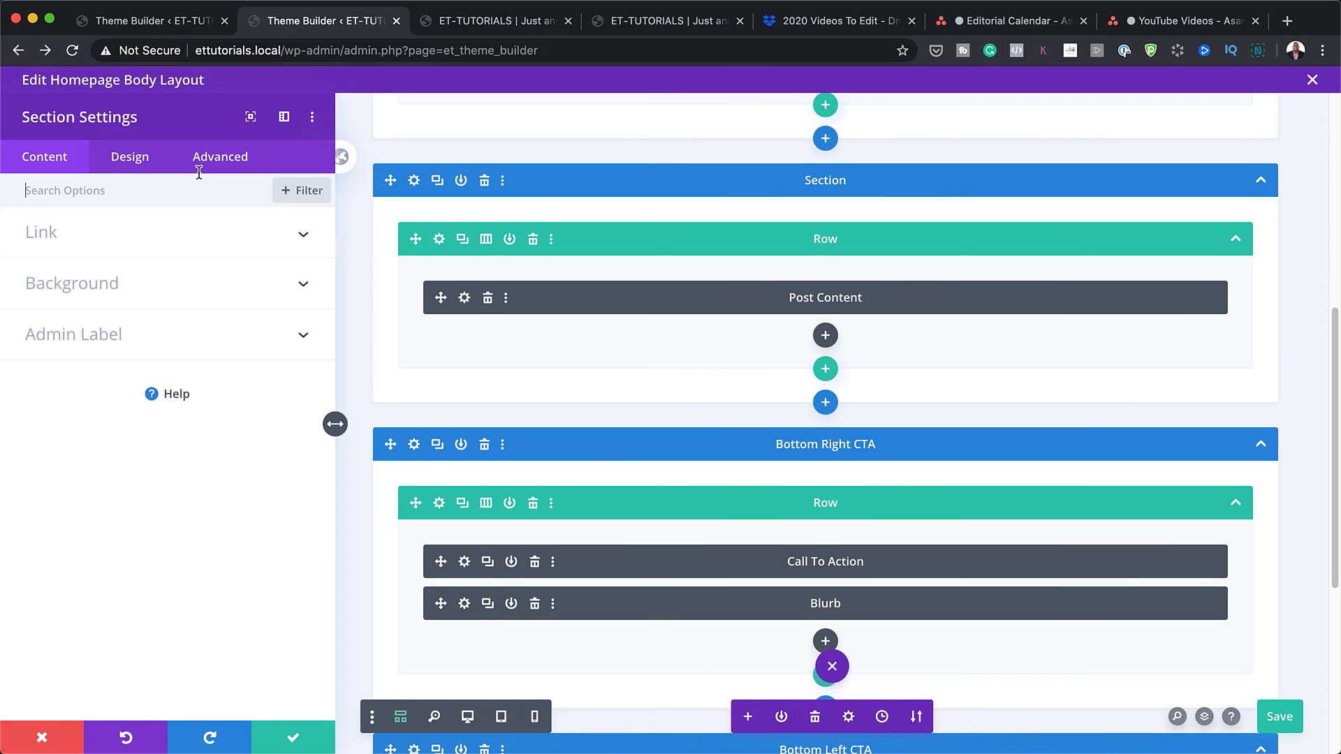
{"action": "left_click", "coordinate": [213, 156]}
{"action": "left_click", "coordinate": [84, 284]}
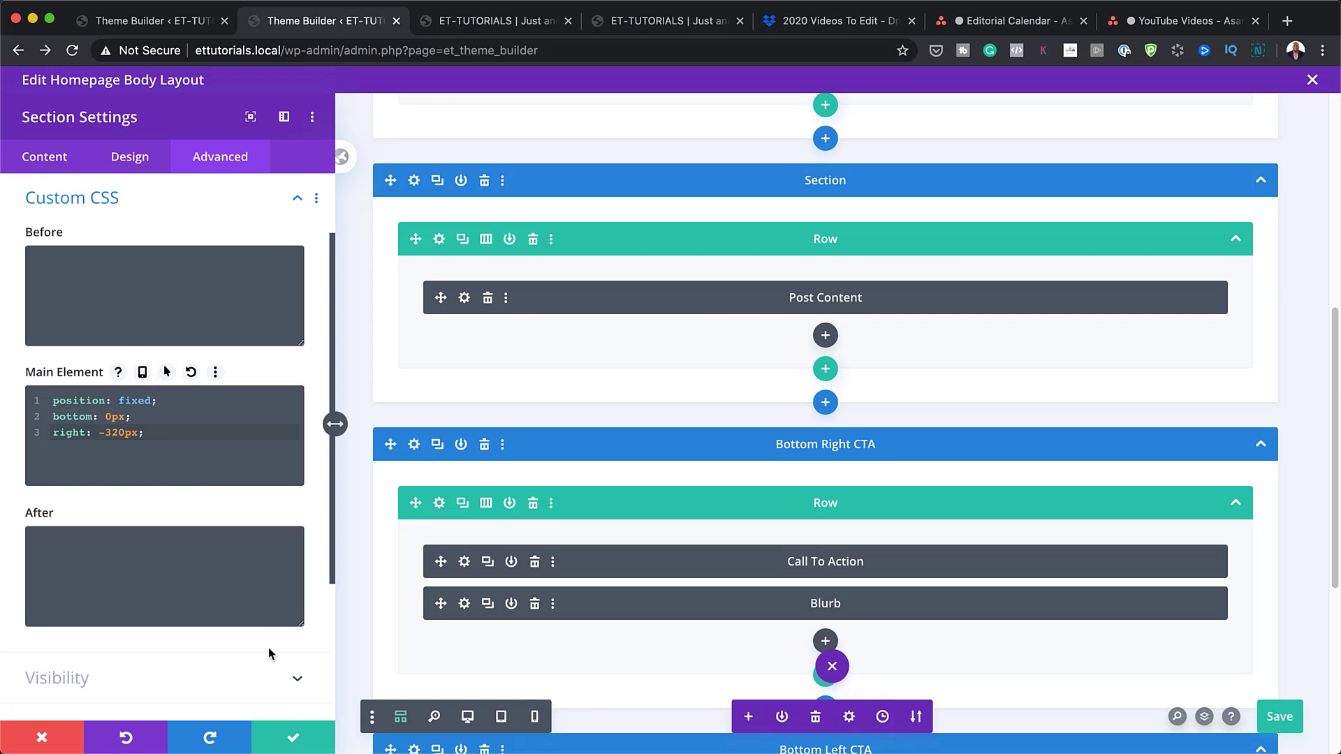
{"action": "left_click", "coordinate": [296, 733]}
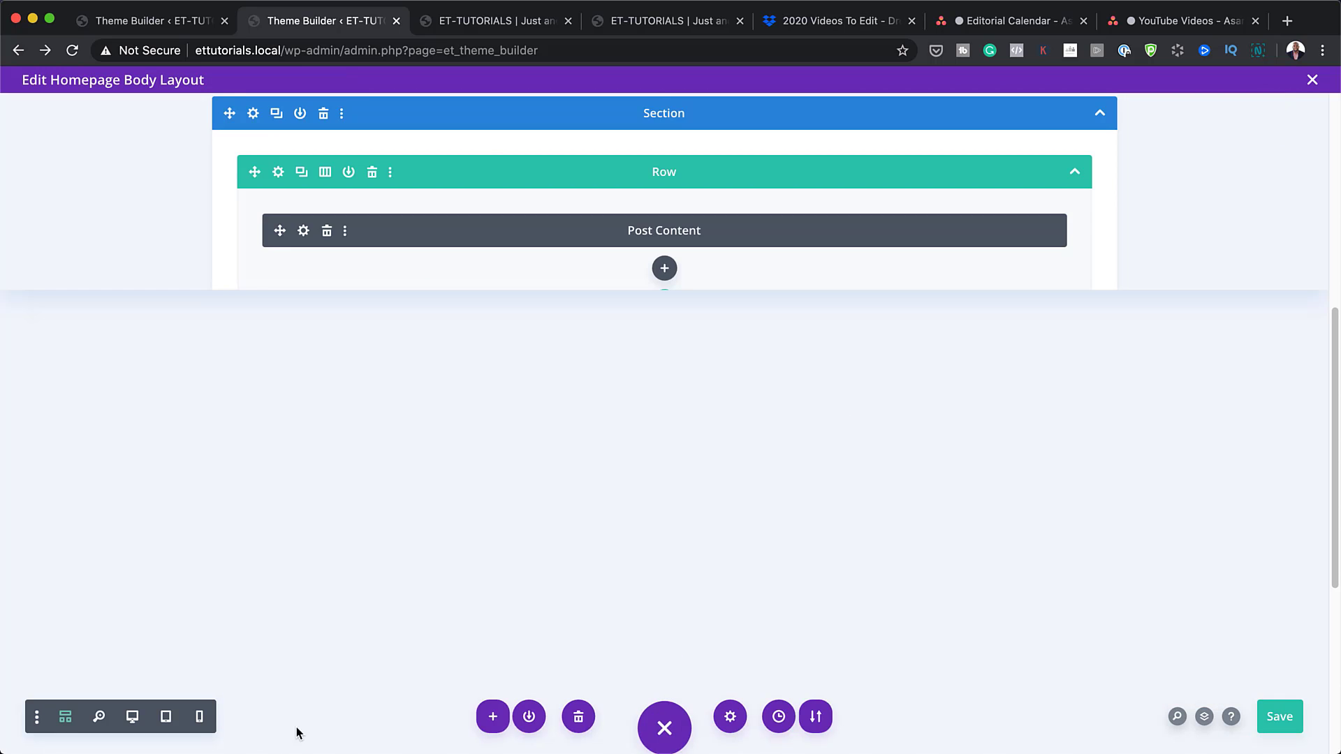
- Review the Main Element custom CSS of the Bottom Left CTA section and close its settings
{"action": "scroll", "coordinate": [611, 584], "scroll_direction": "down", "scroll_amount": 5}
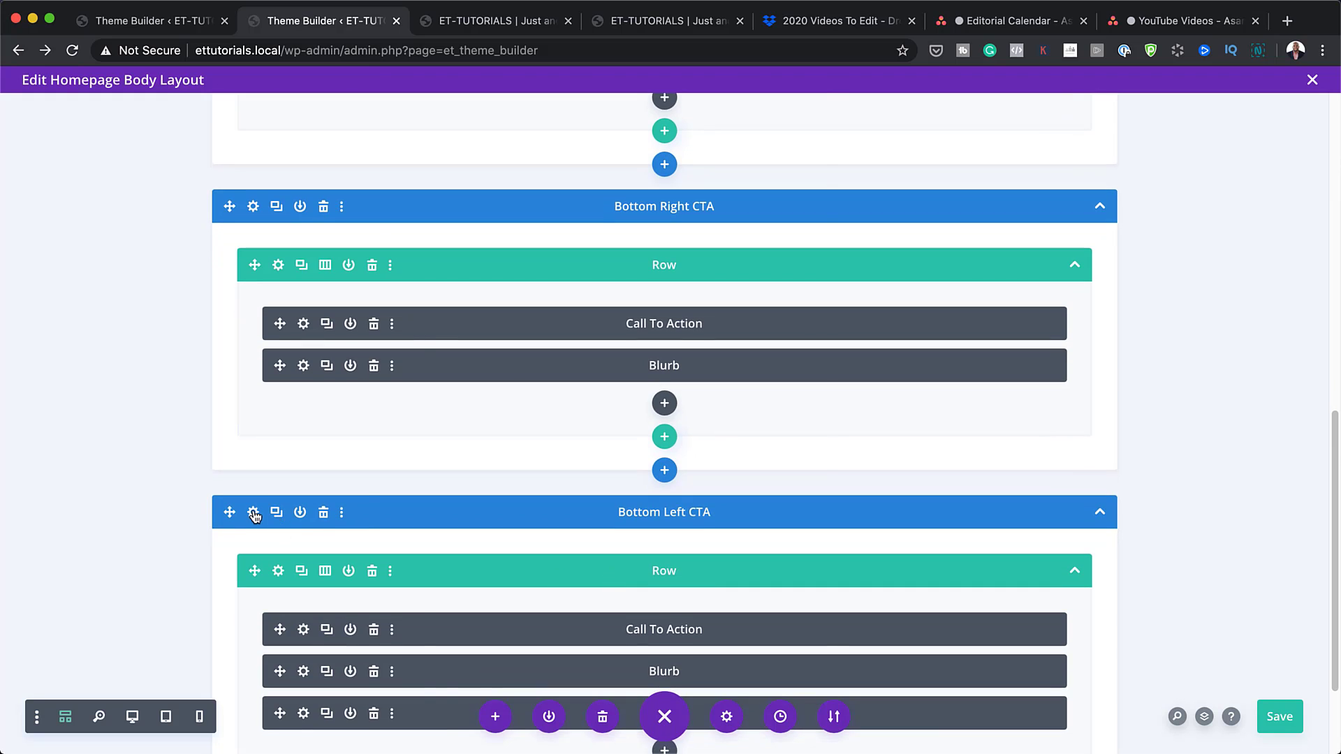
{"action": "left_click", "coordinate": [252, 513]}
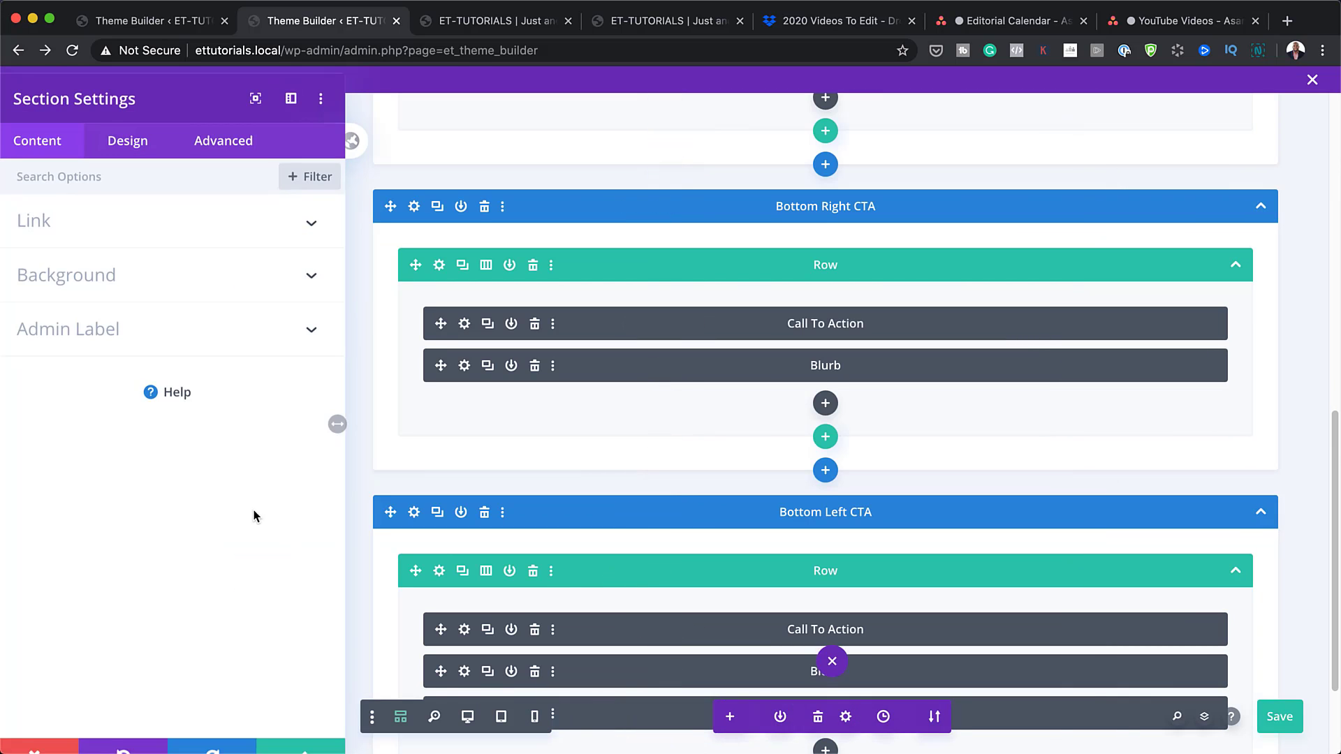
{"action": "left_click", "coordinate": [220, 157]}
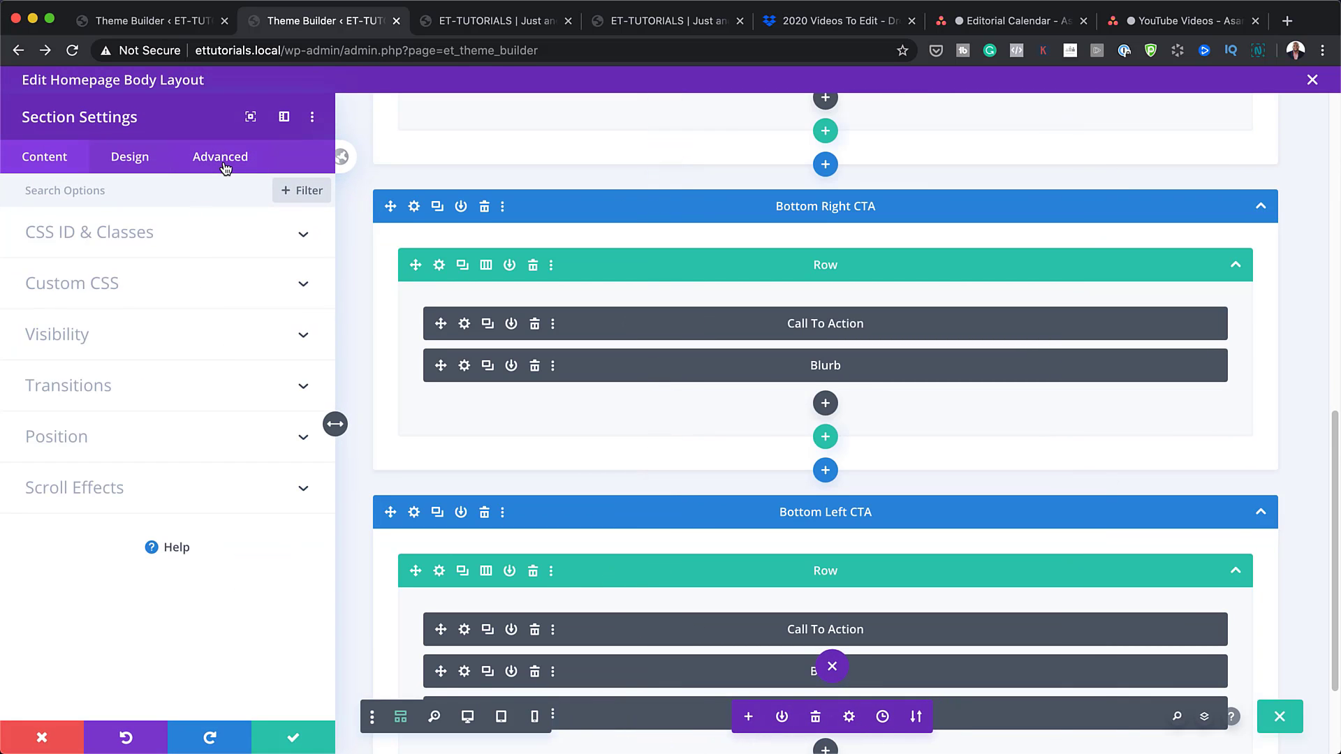
{"action": "left_click", "coordinate": [111, 283]}
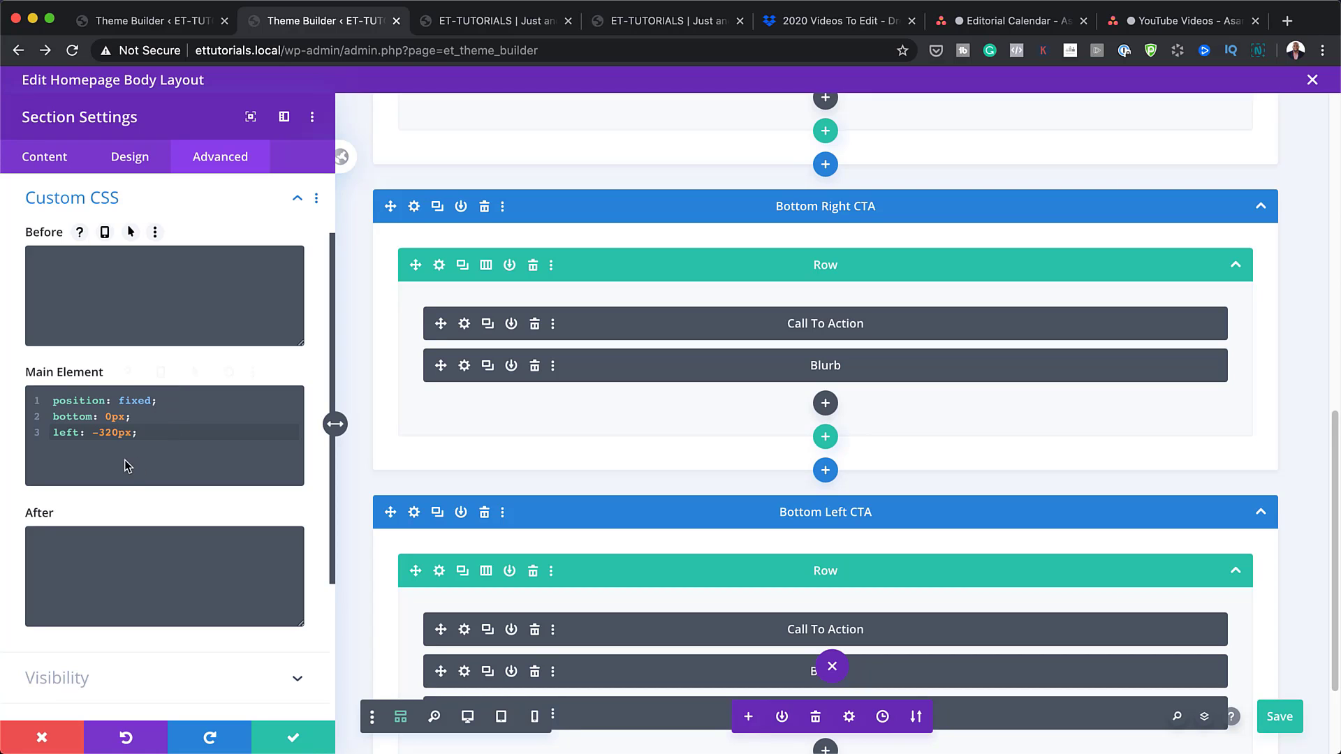
{"action": "left_click", "coordinate": [292, 740]}
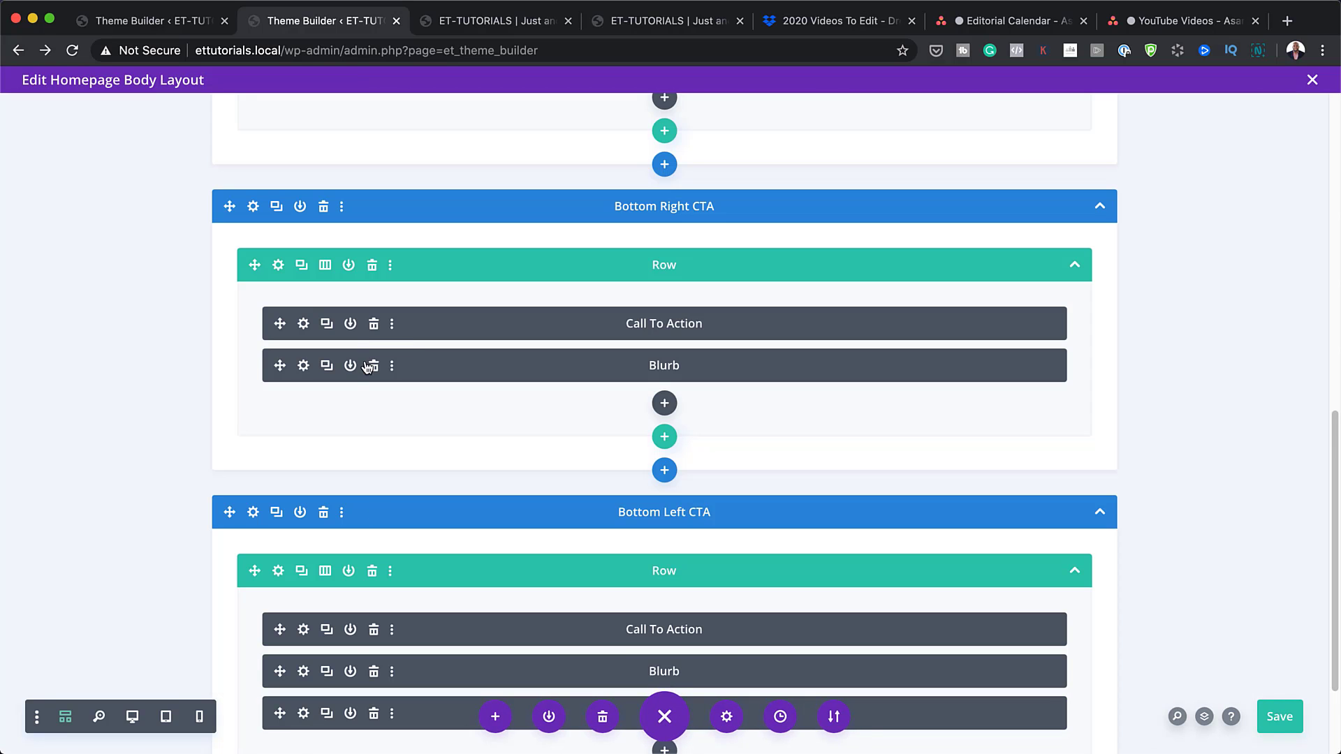